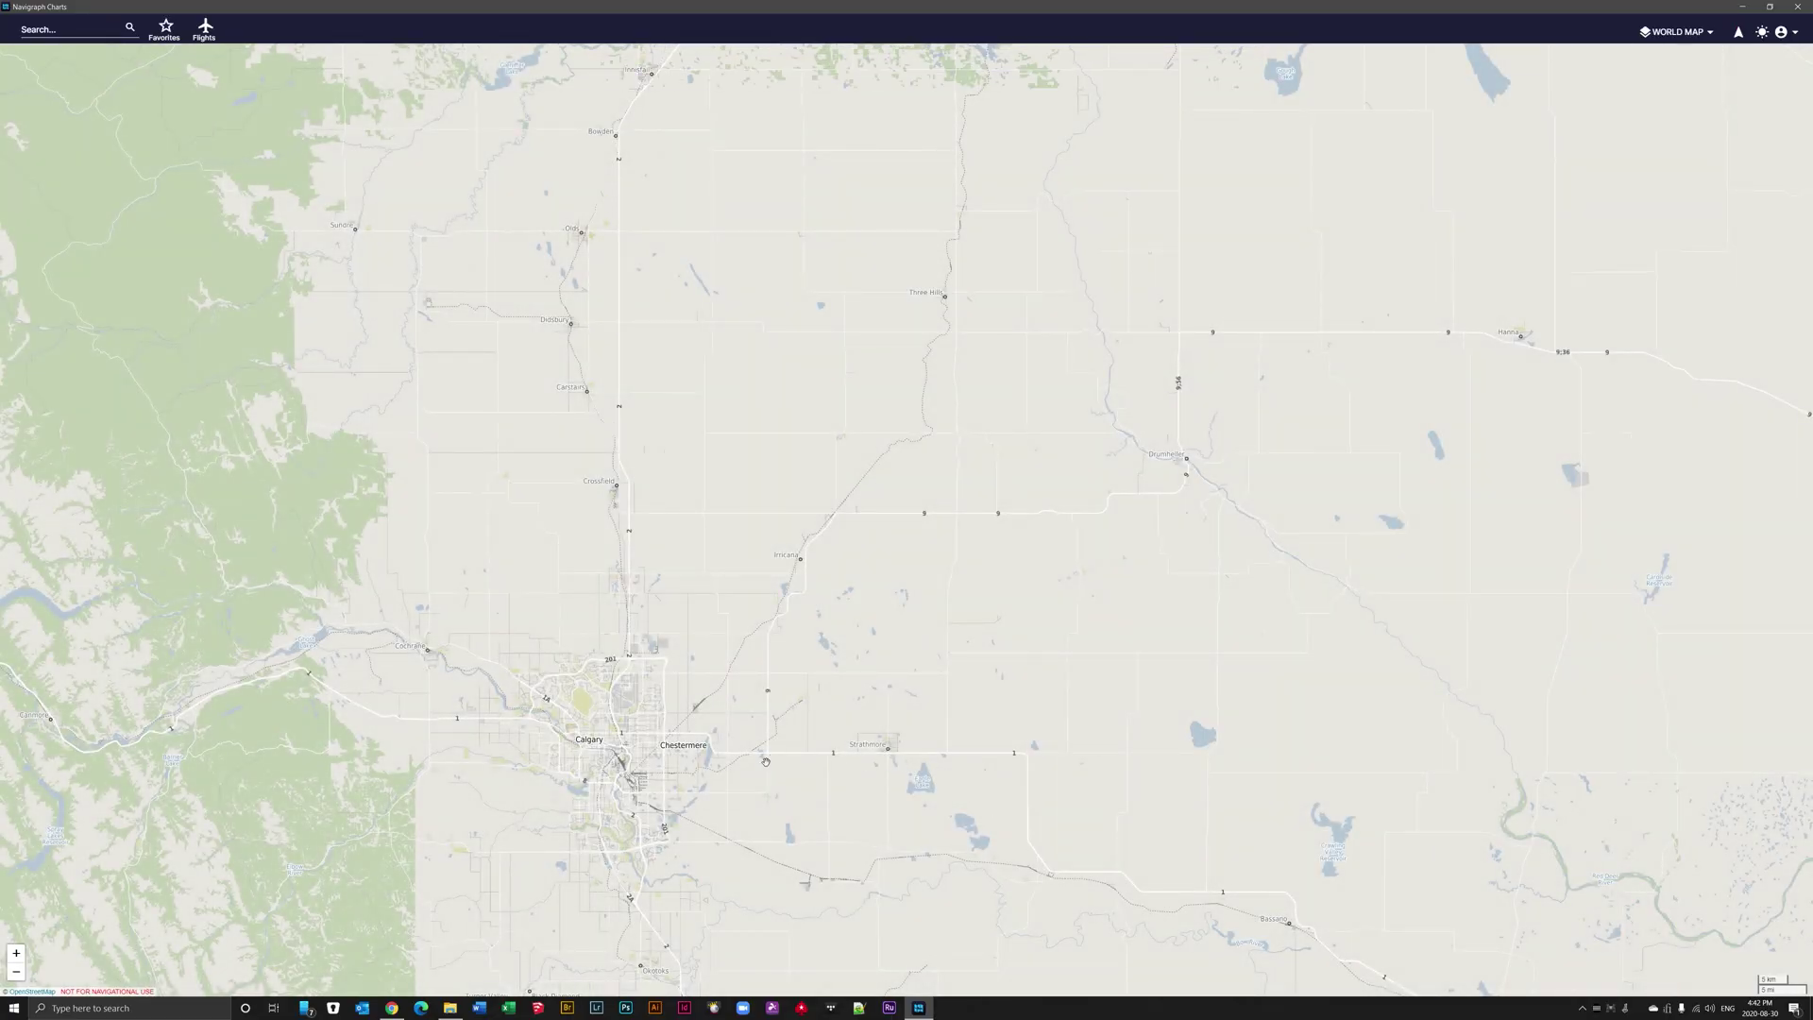
- Create a manually entered flight with origin CYWG and destination CYYC
drag(691, 738, 1015, 488)
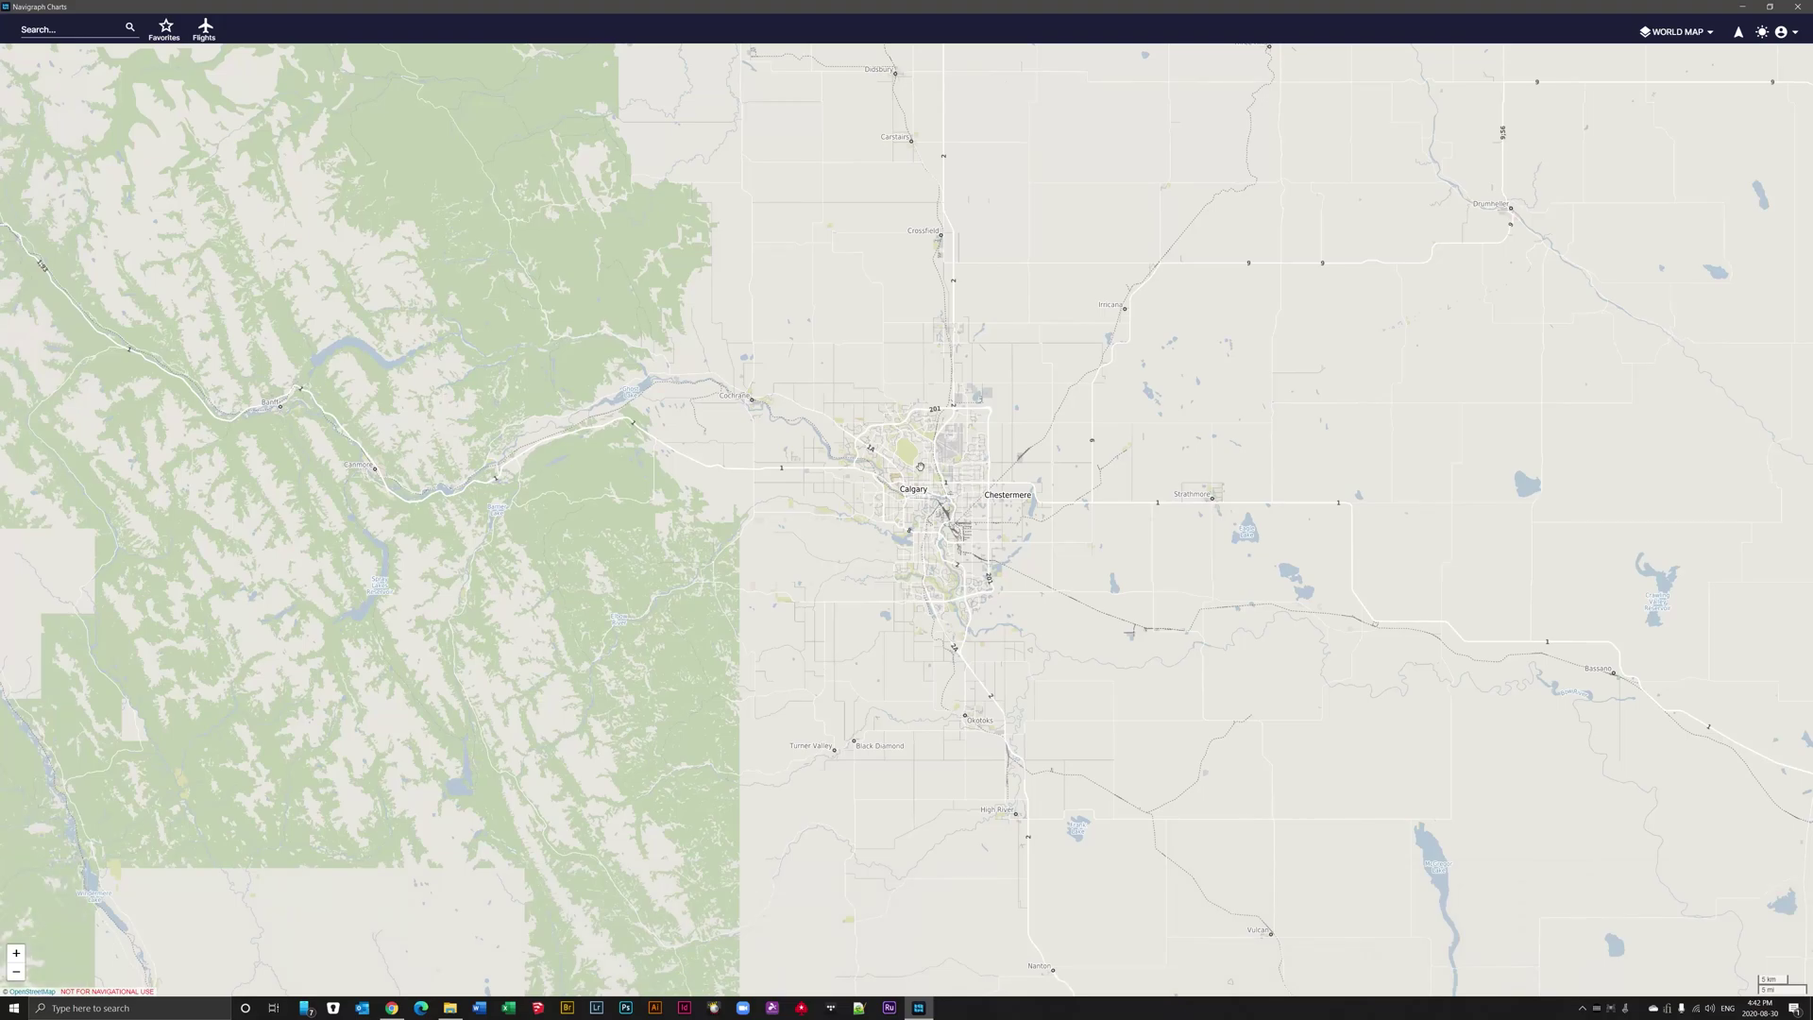
click(206, 29)
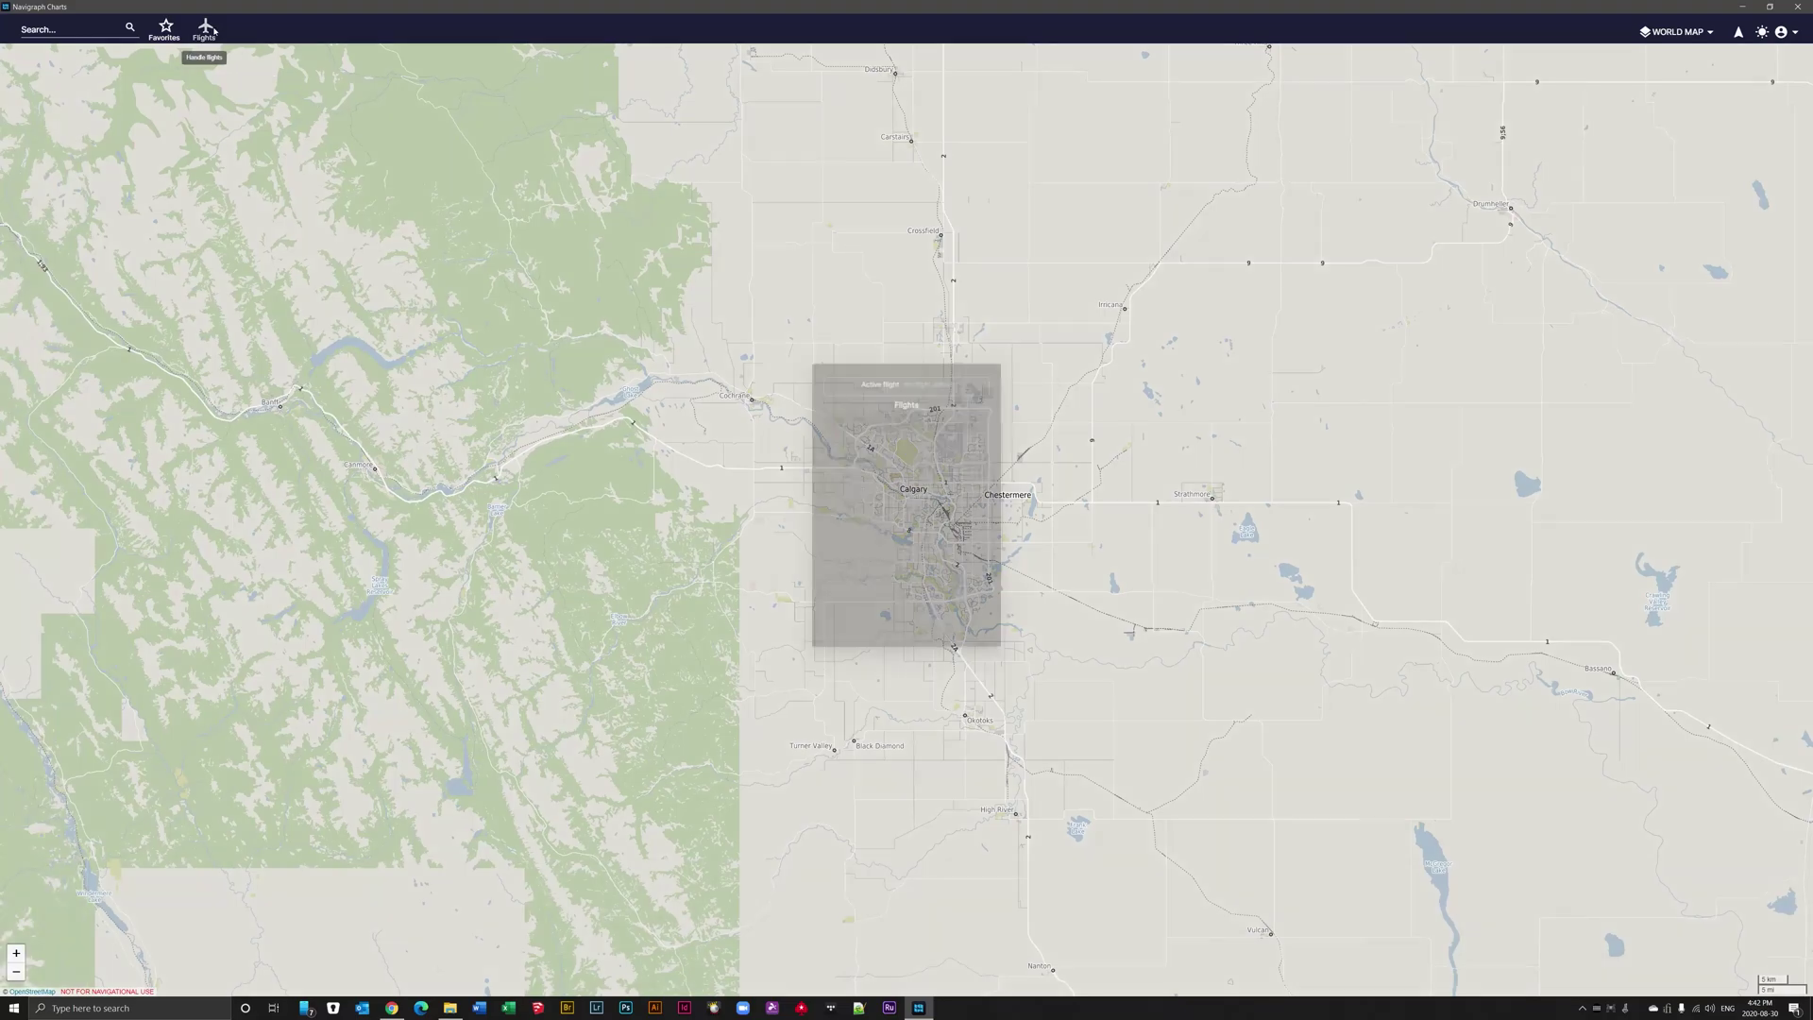
click(846, 352)
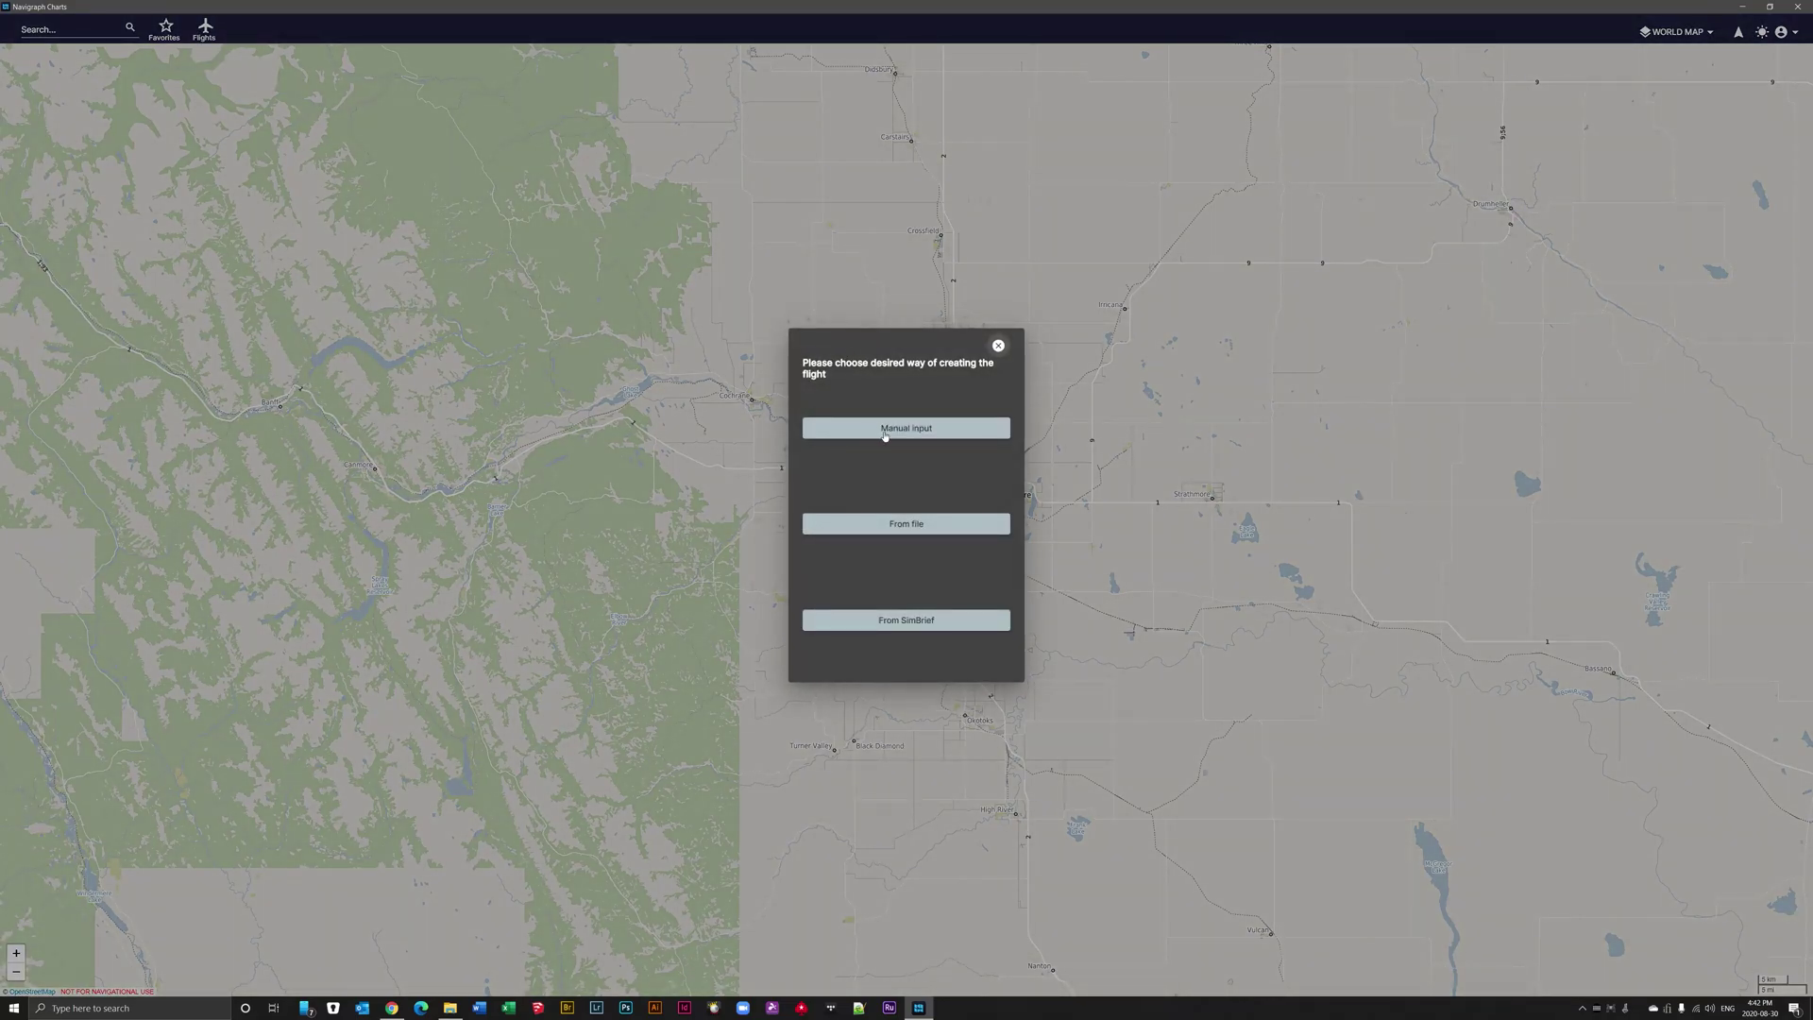
click(885, 435)
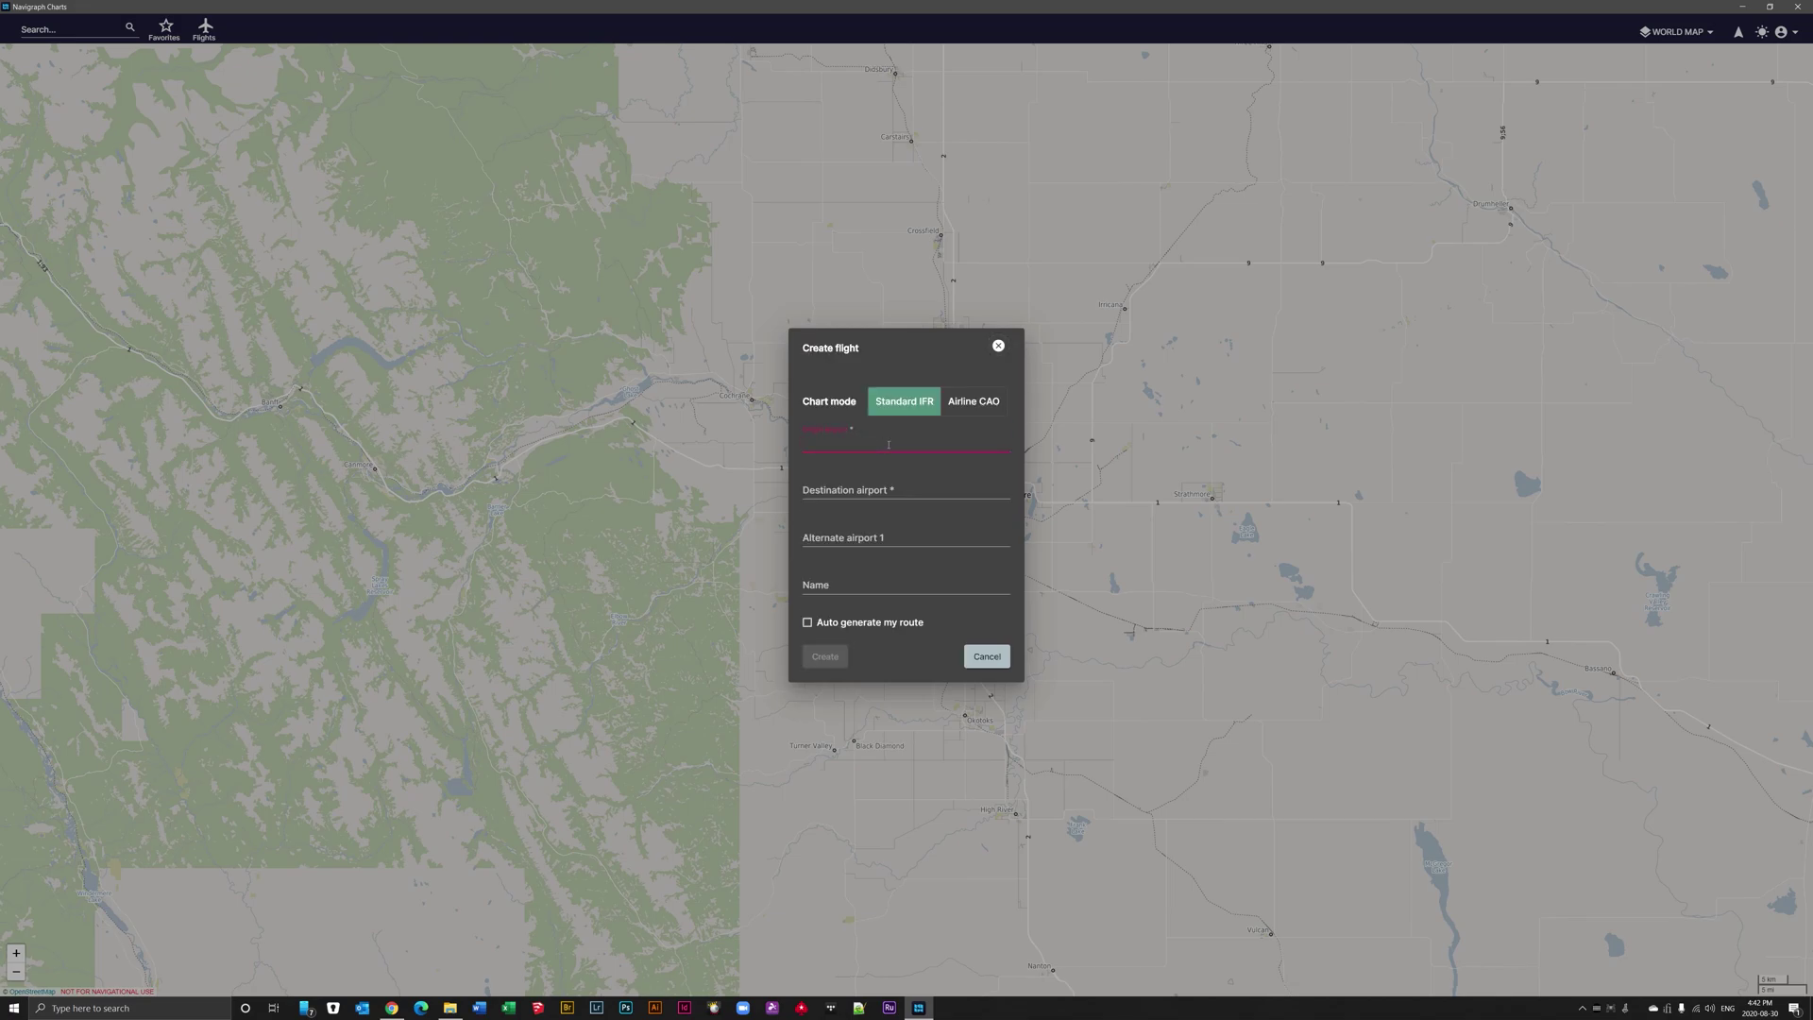
text(cywg)
click(914, 470)
click(914, 491)
text(cyyc)
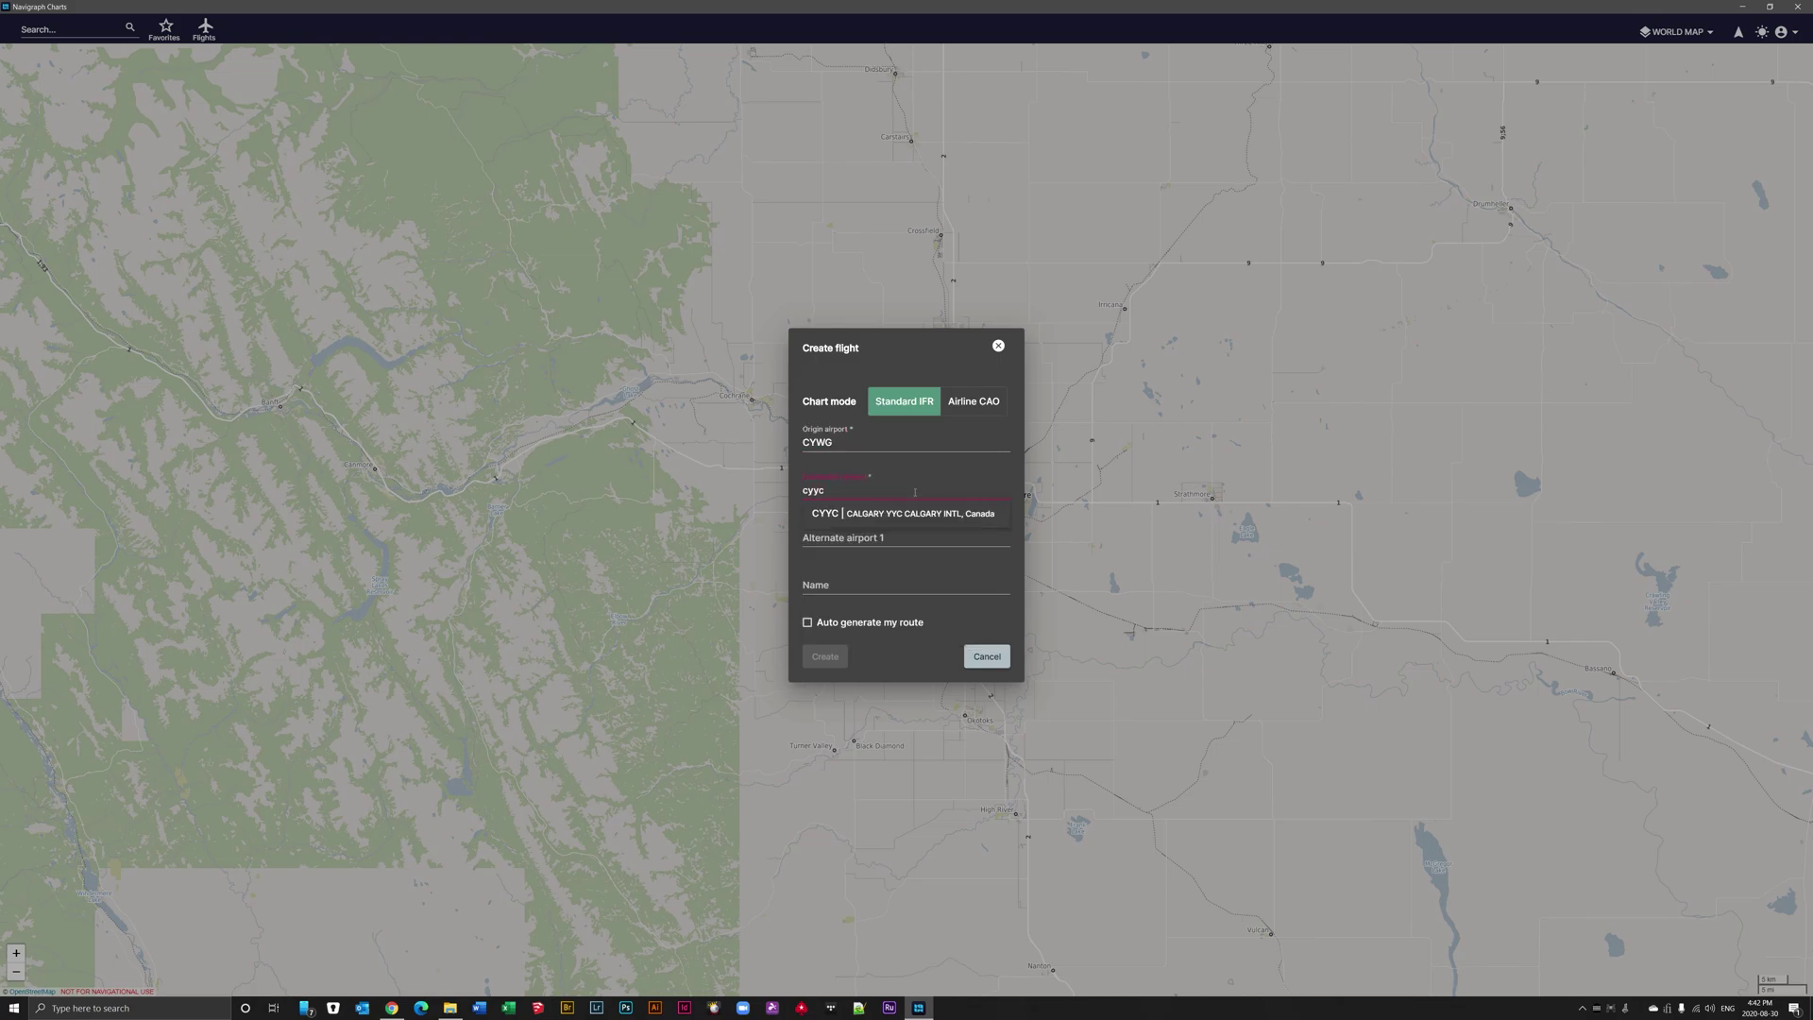
click(914, 516)
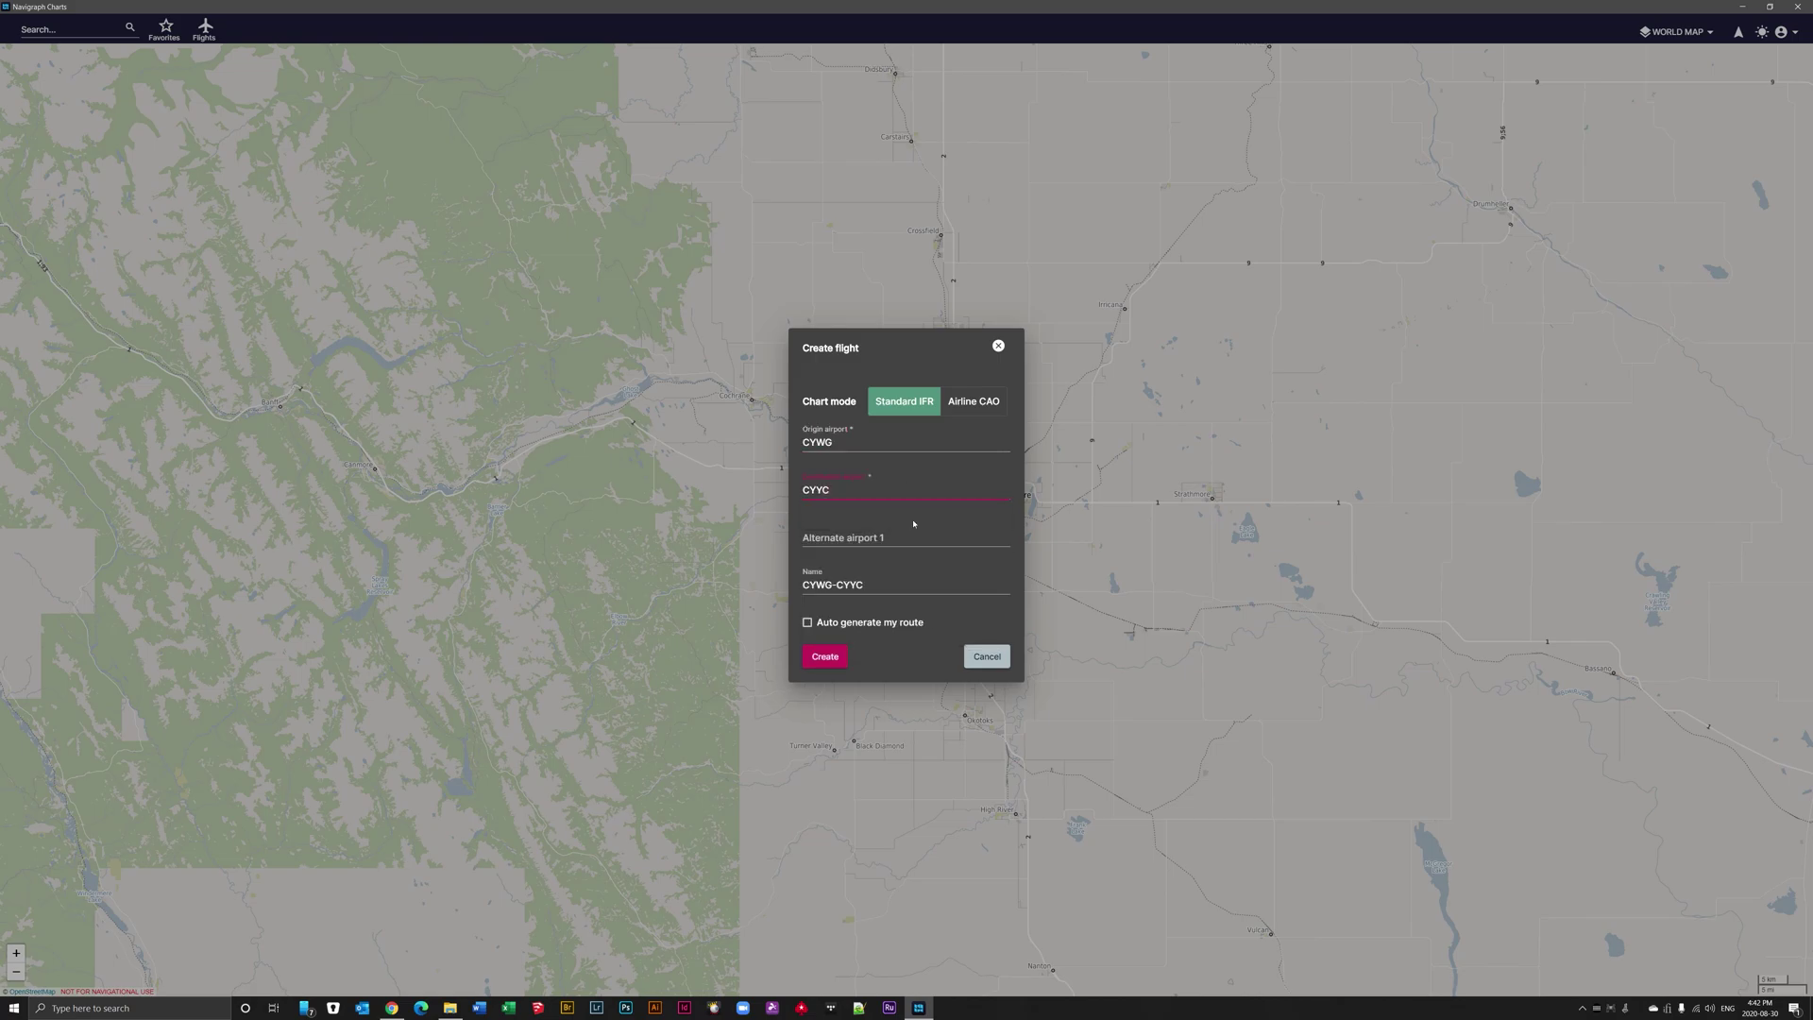
click(842, 654)
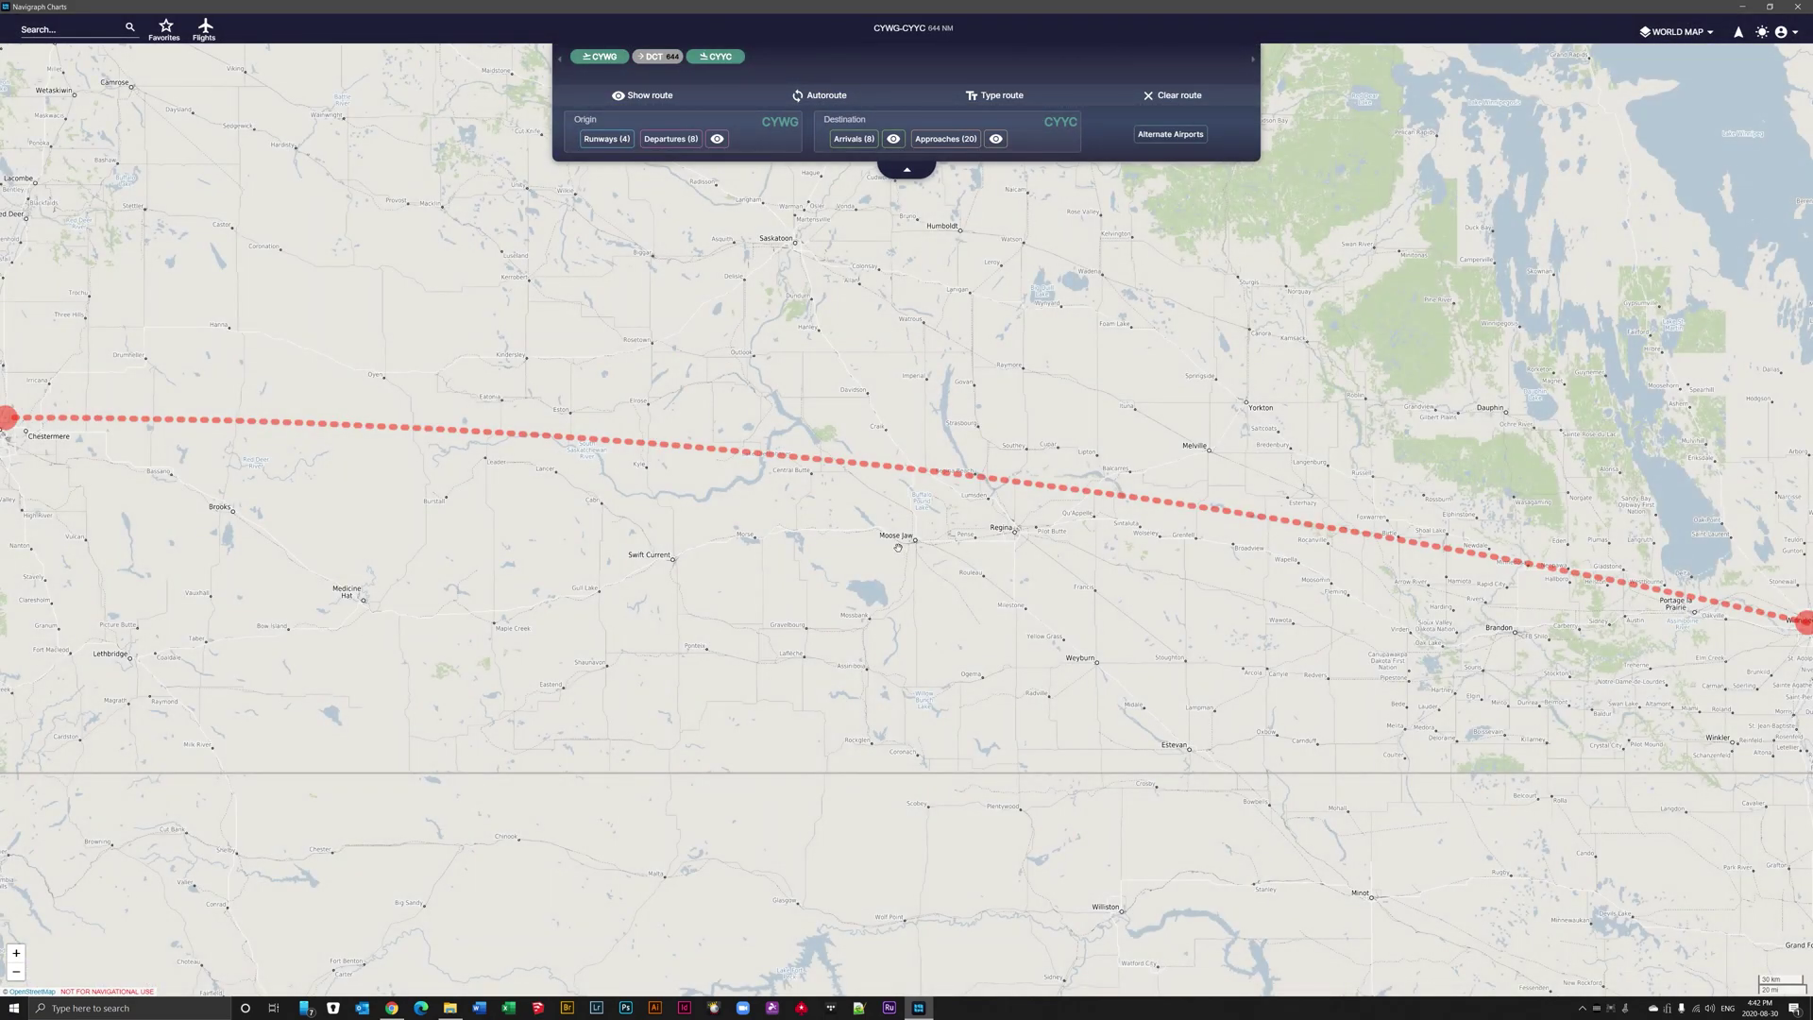
- Autoroute the flight along high airways via VISUN, VLR, J500, VLN, J504, YEA, ILADA
click(16, 970)
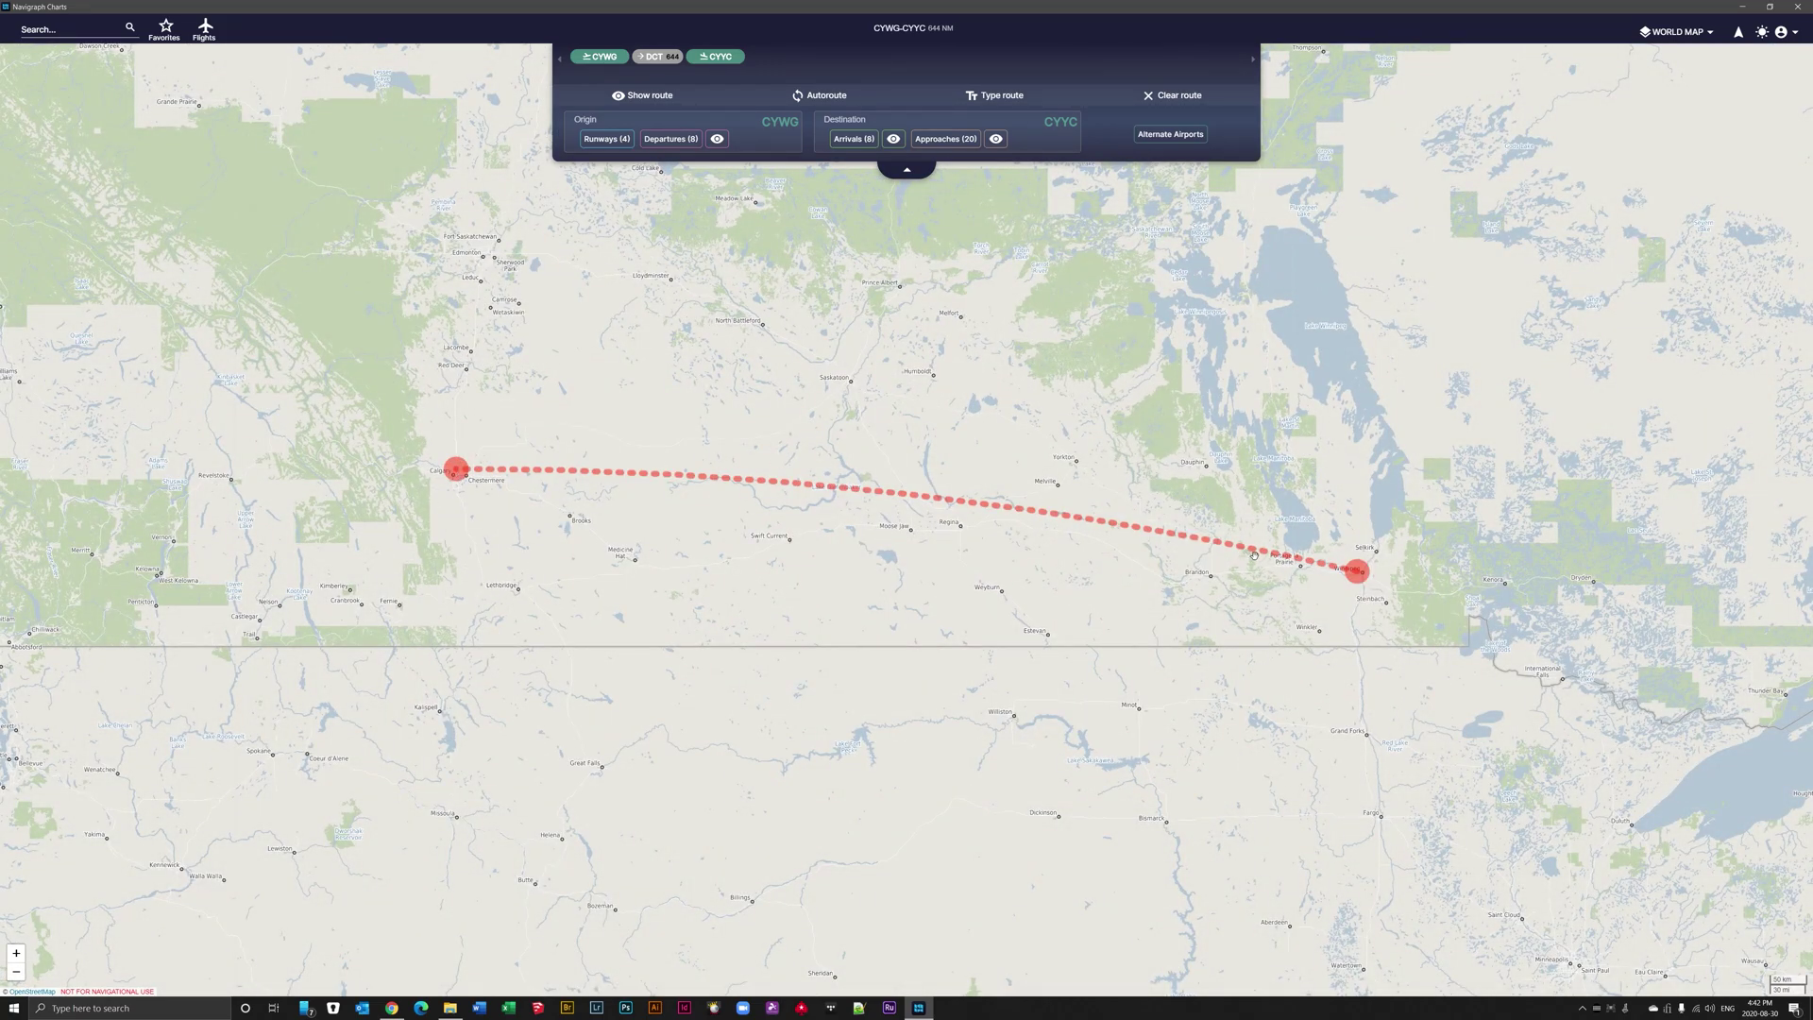
click(843, 96)
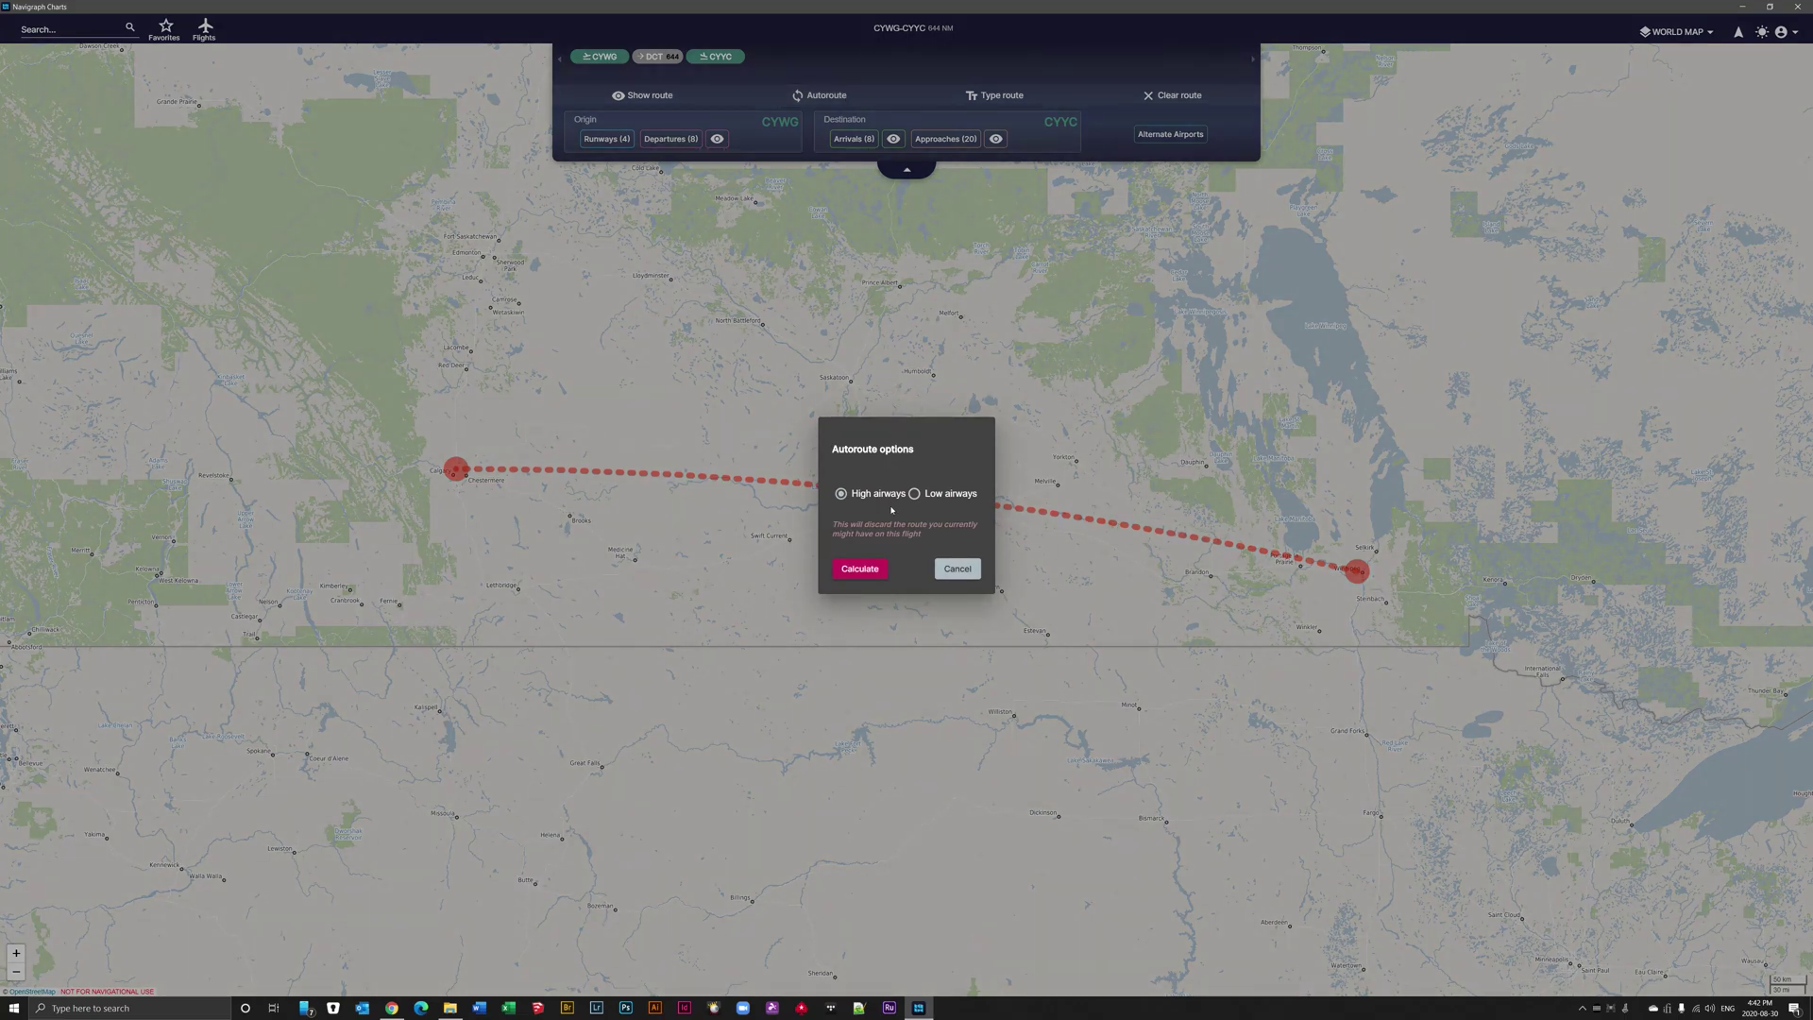
click(857, 570)
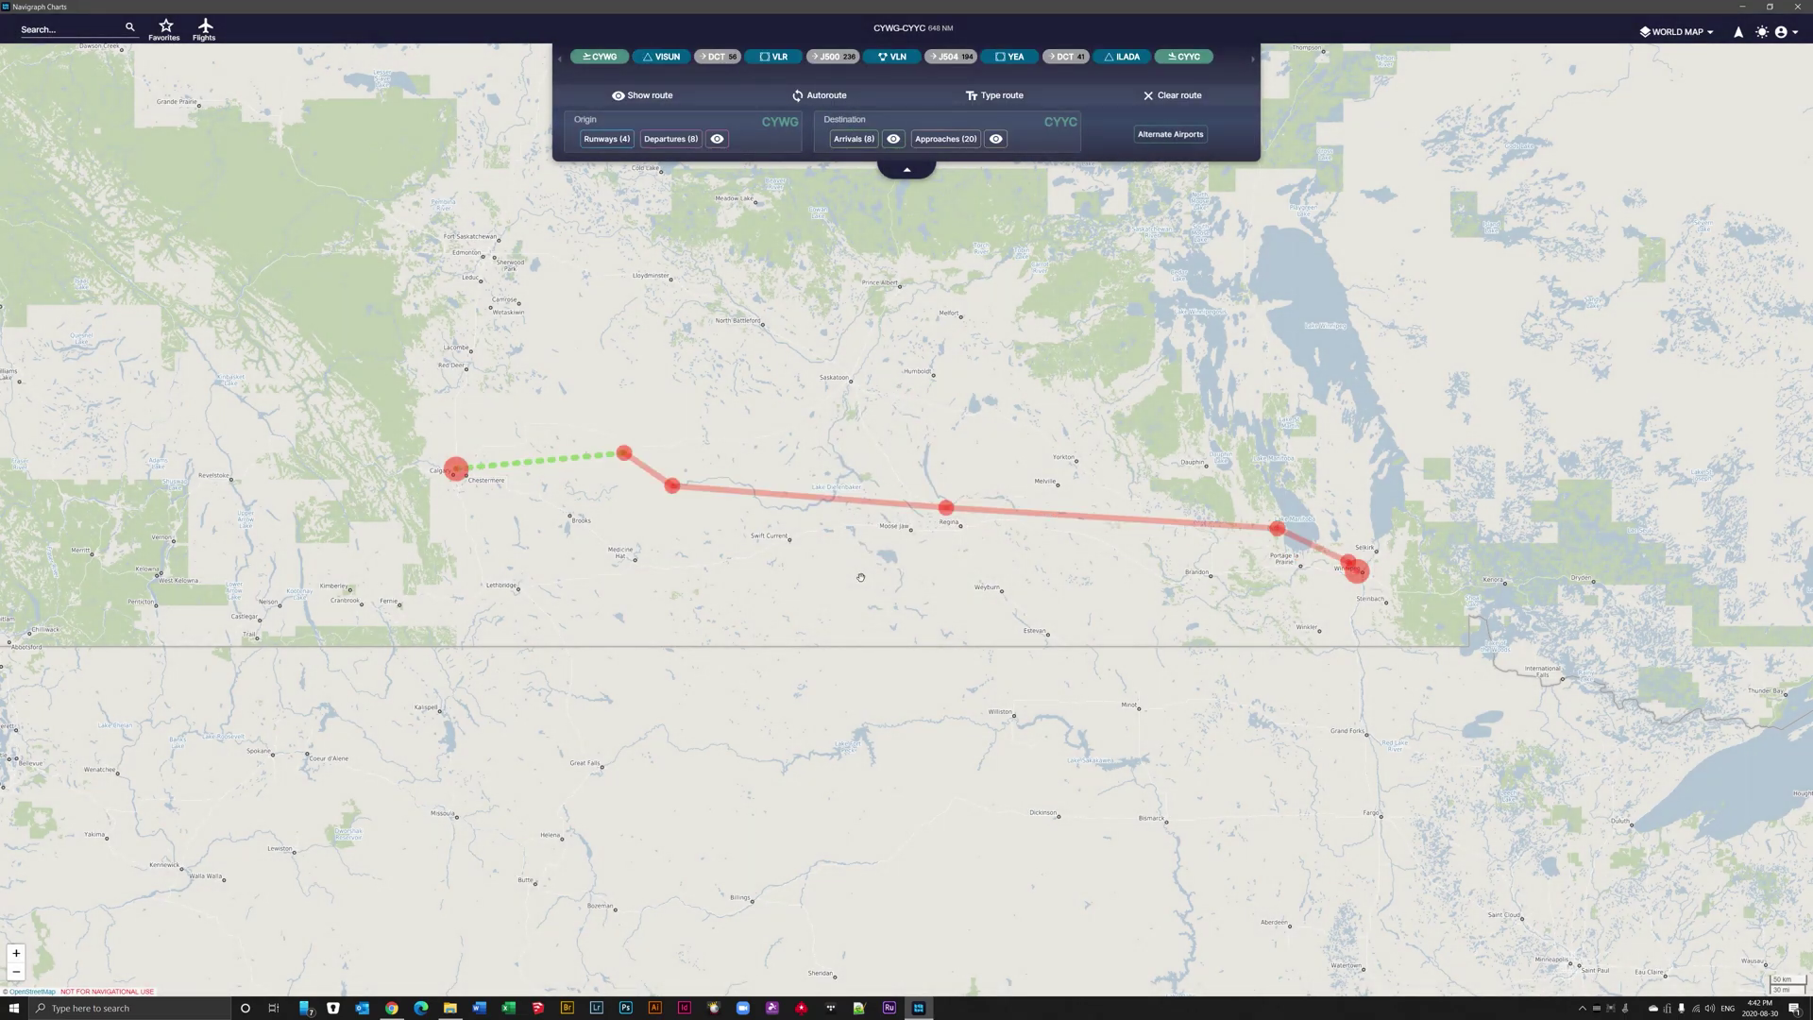
- Open the CYWG origin airport details and zoom in on Winnipeg
drag(1254, 573, 906, 505)
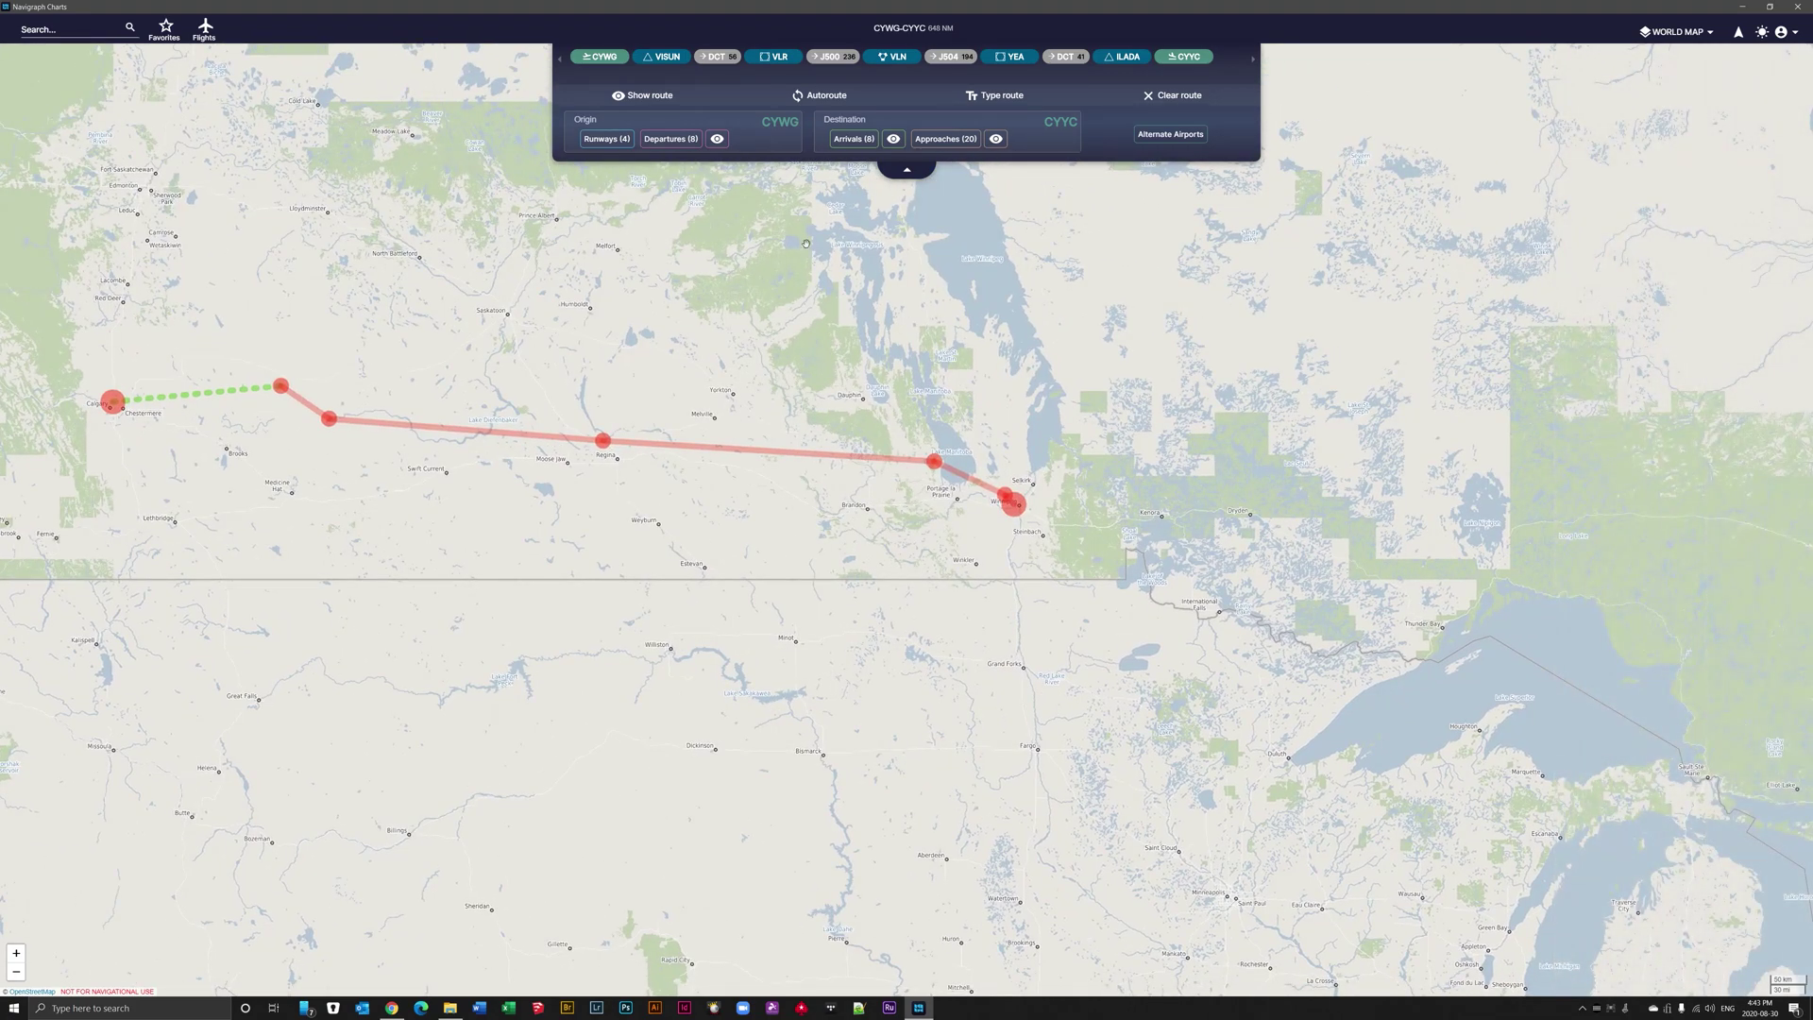
click(780, 127)
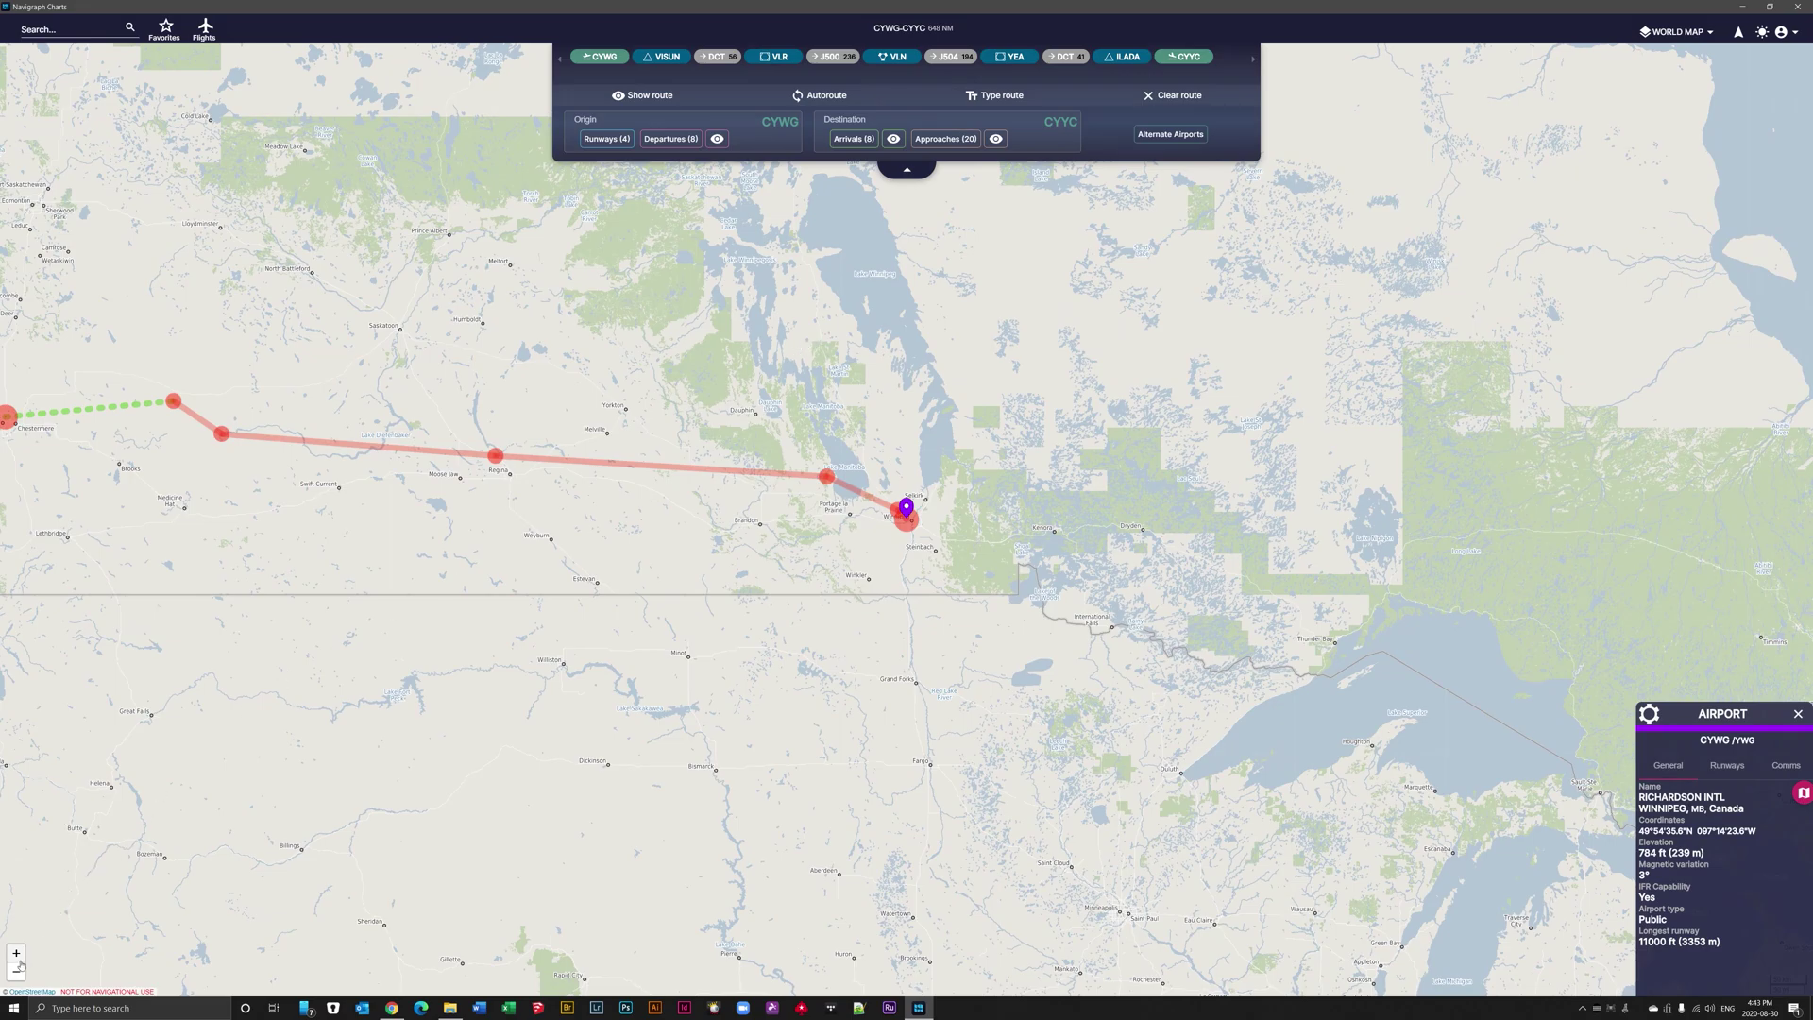
scroll(855, 559, up, 5)
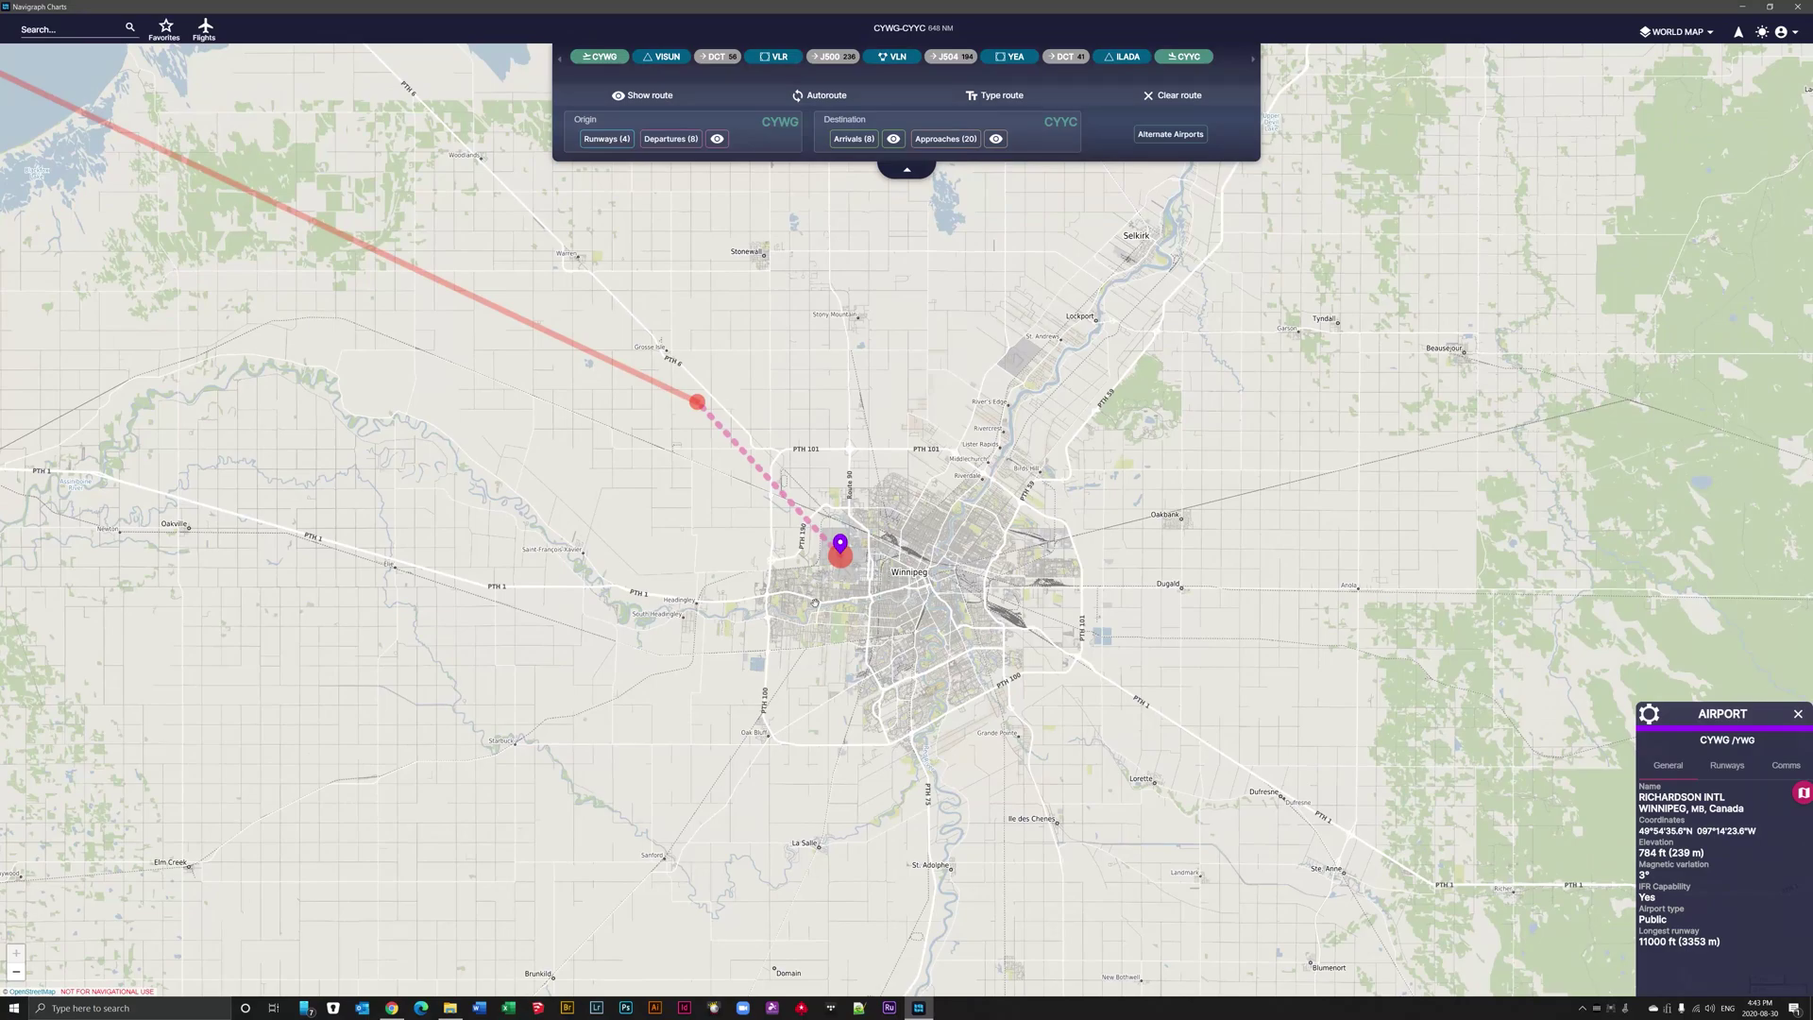
drag(813, 602, 901, 573)
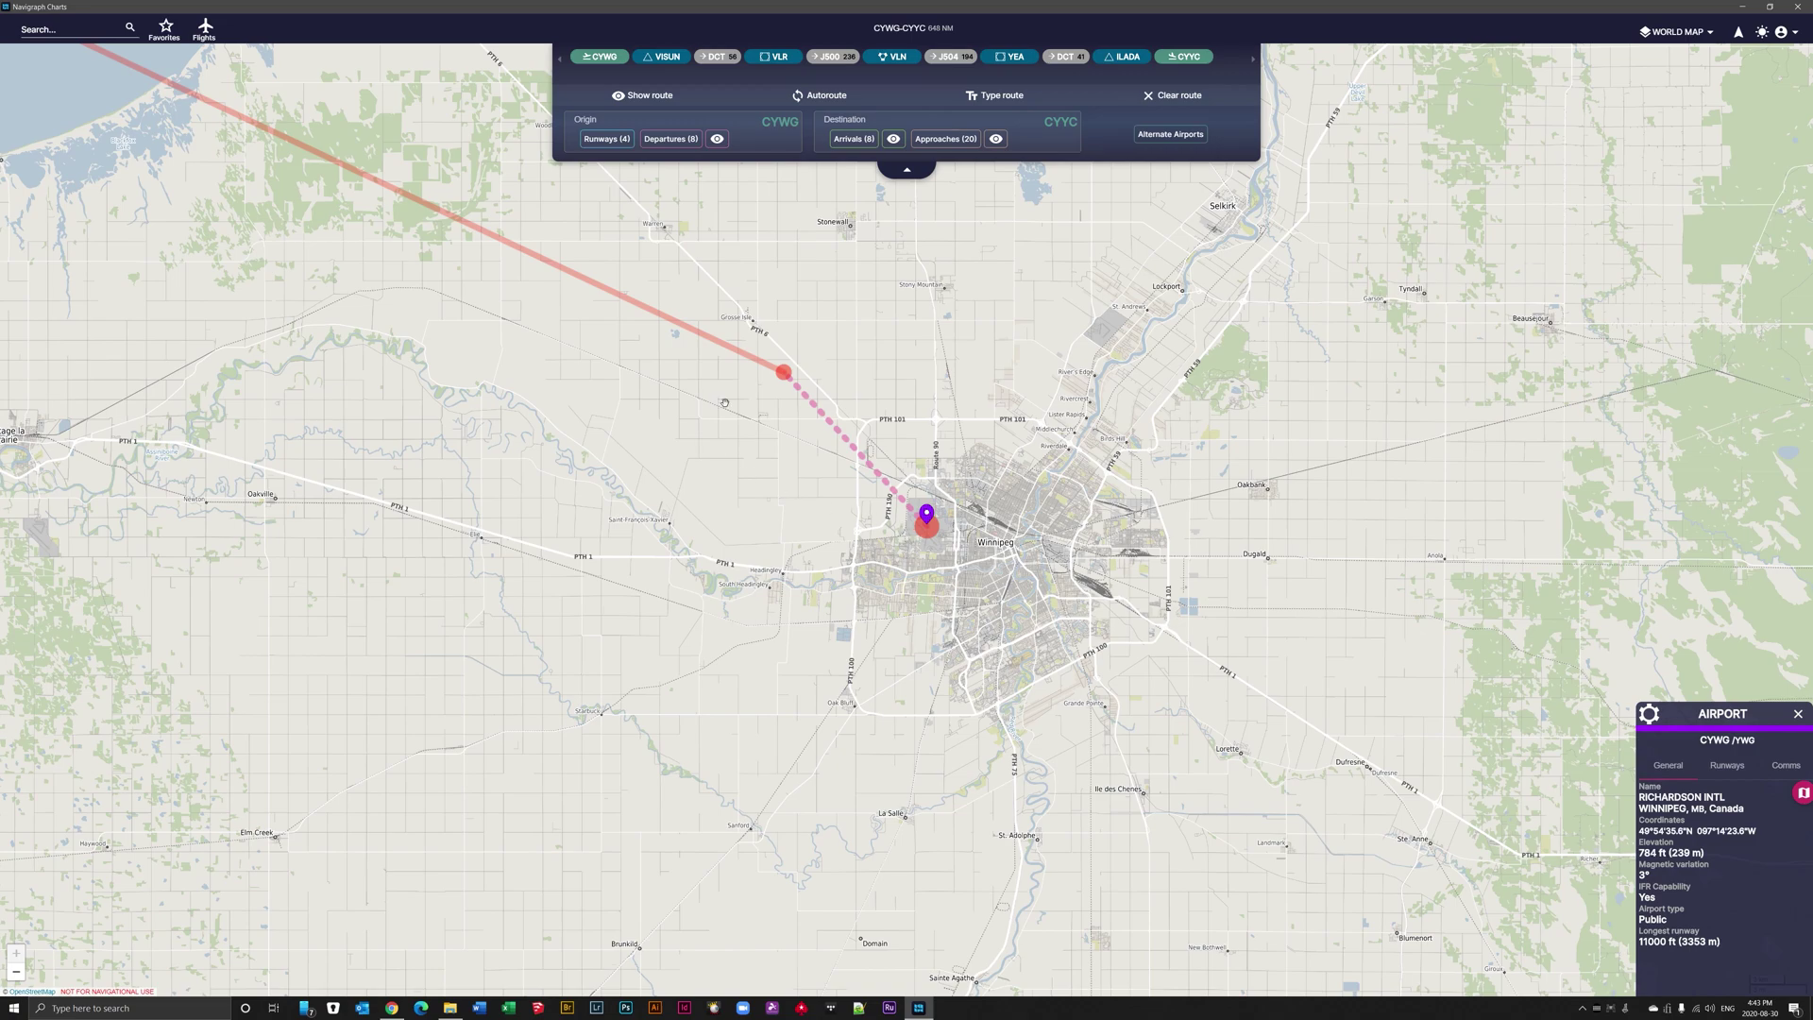
- Pin the CYWG 10-9 airport chart and bring up Winnipeg's SID chart list
click(786, 129)
click(793, 175)
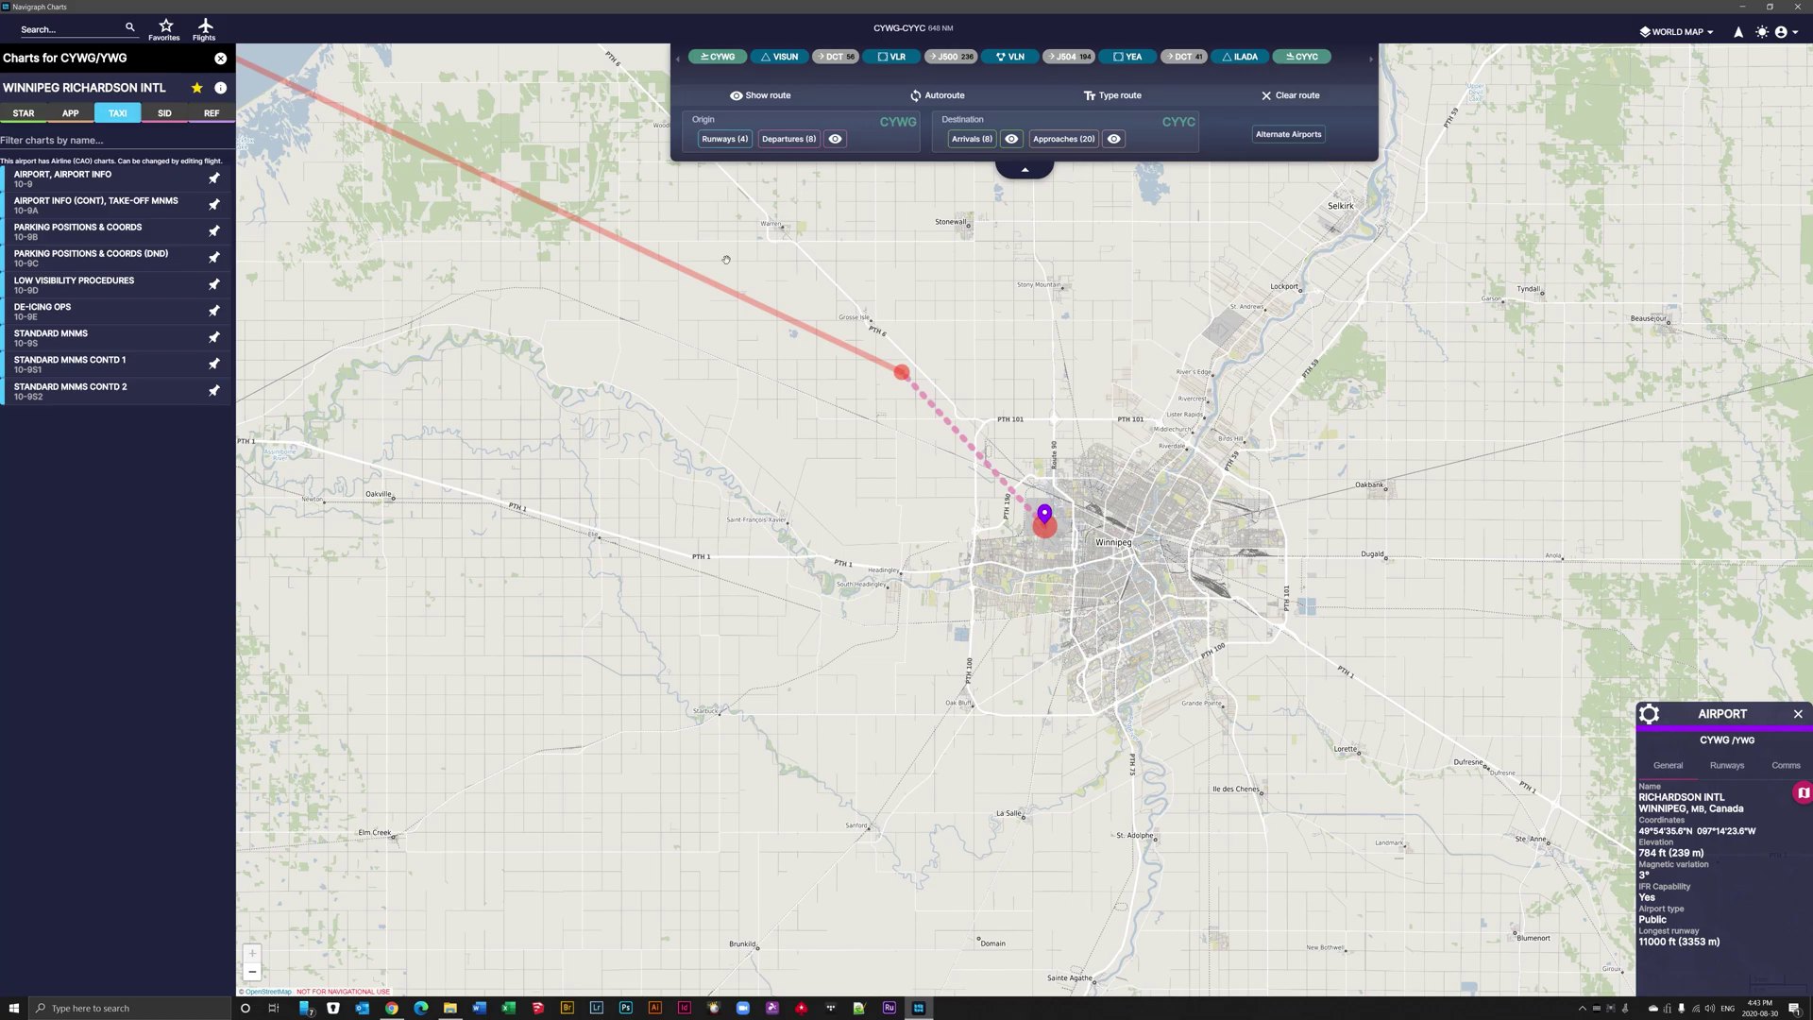
click(62, 177)
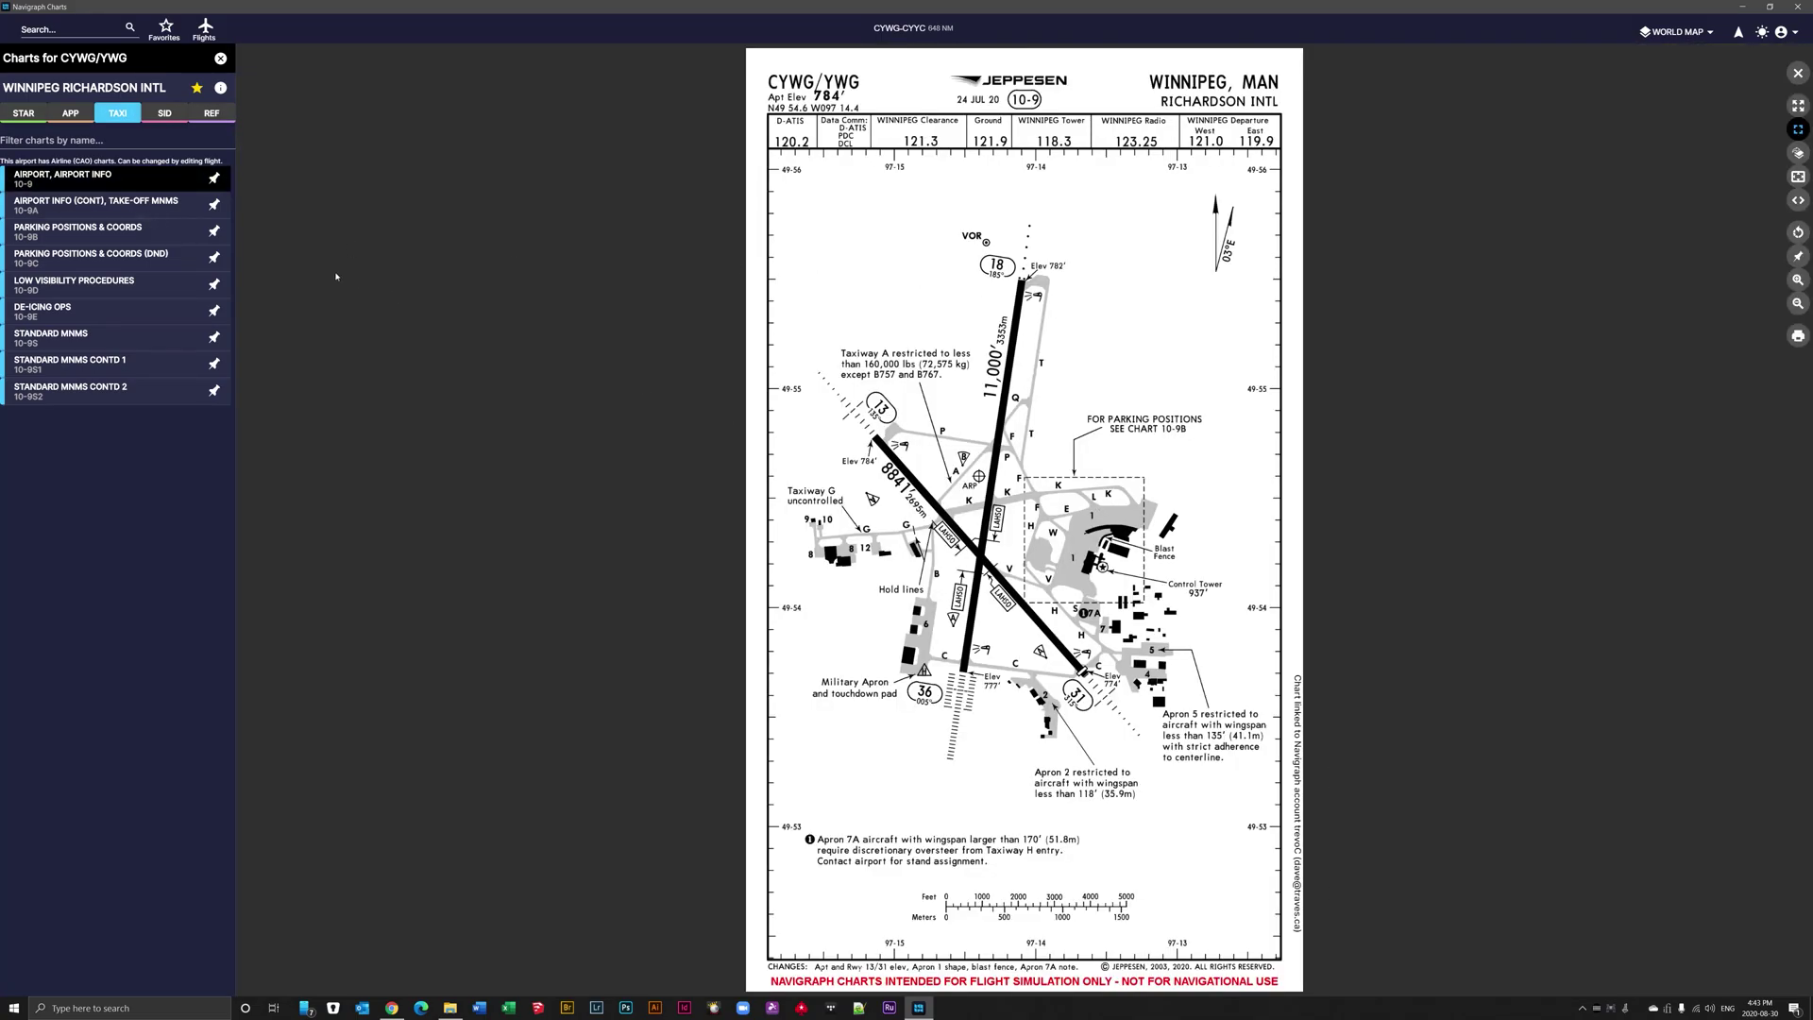
click(216, 178)
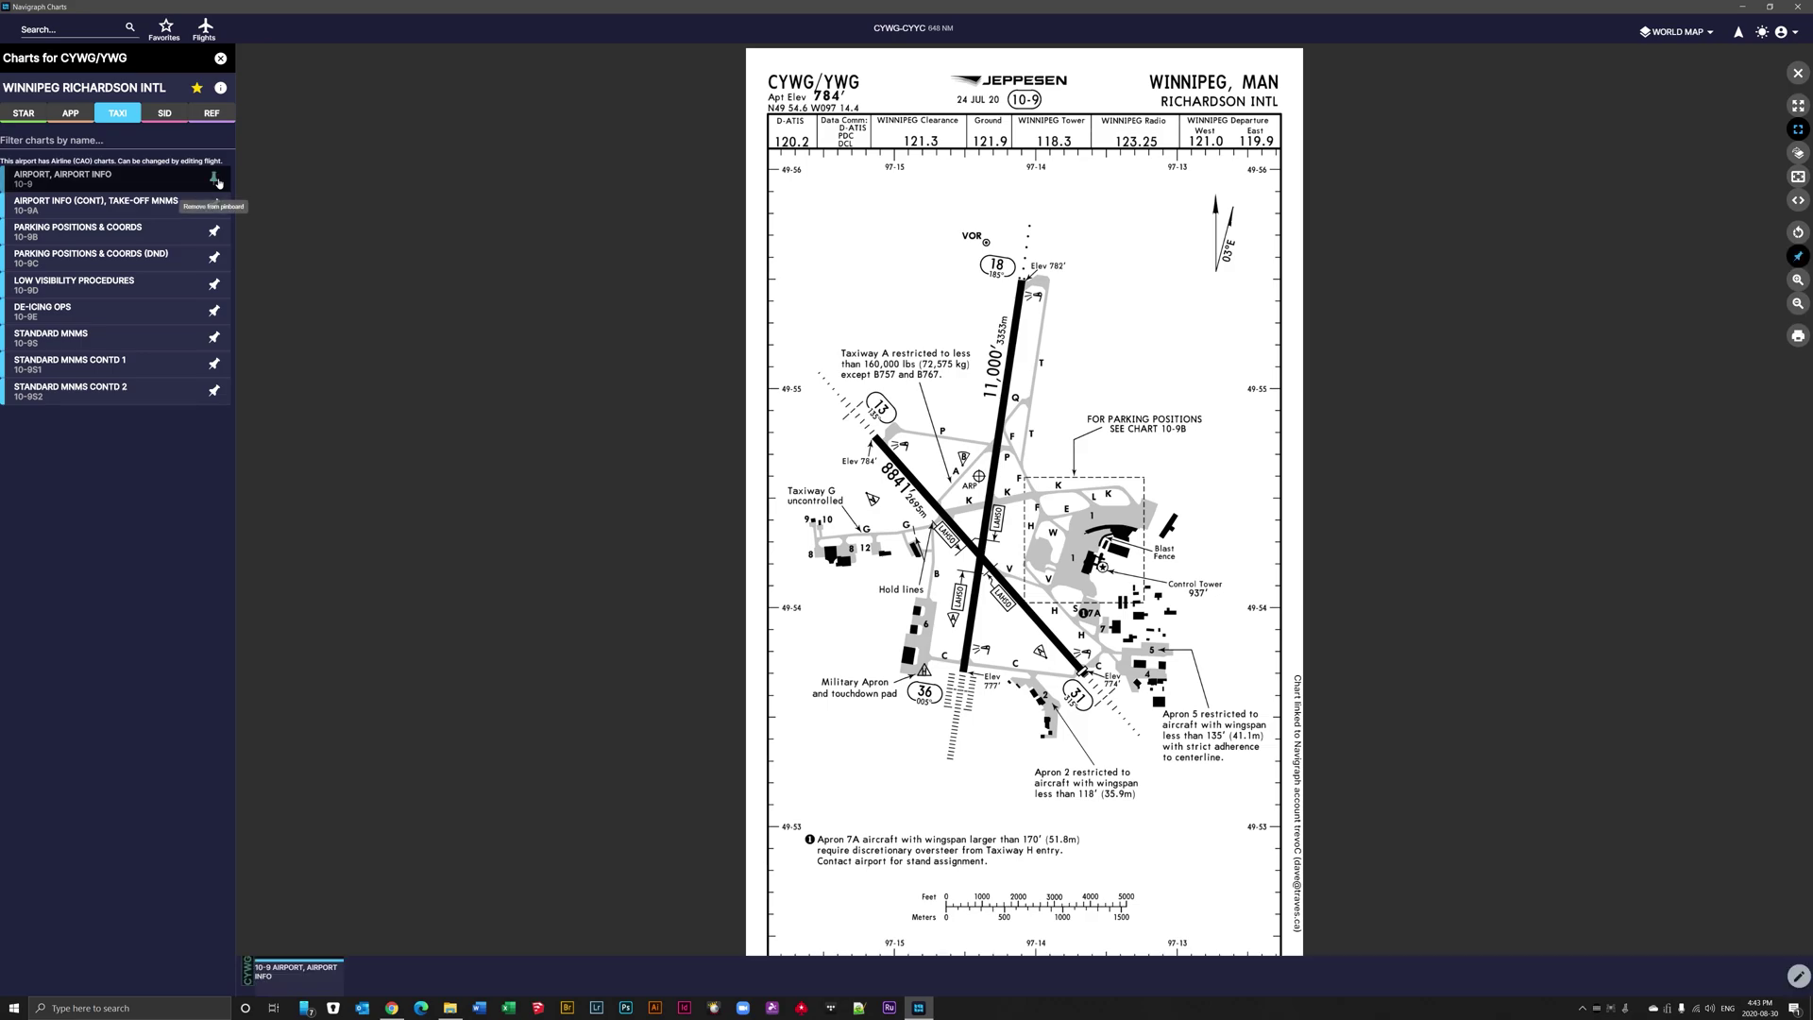
click(166, 114)
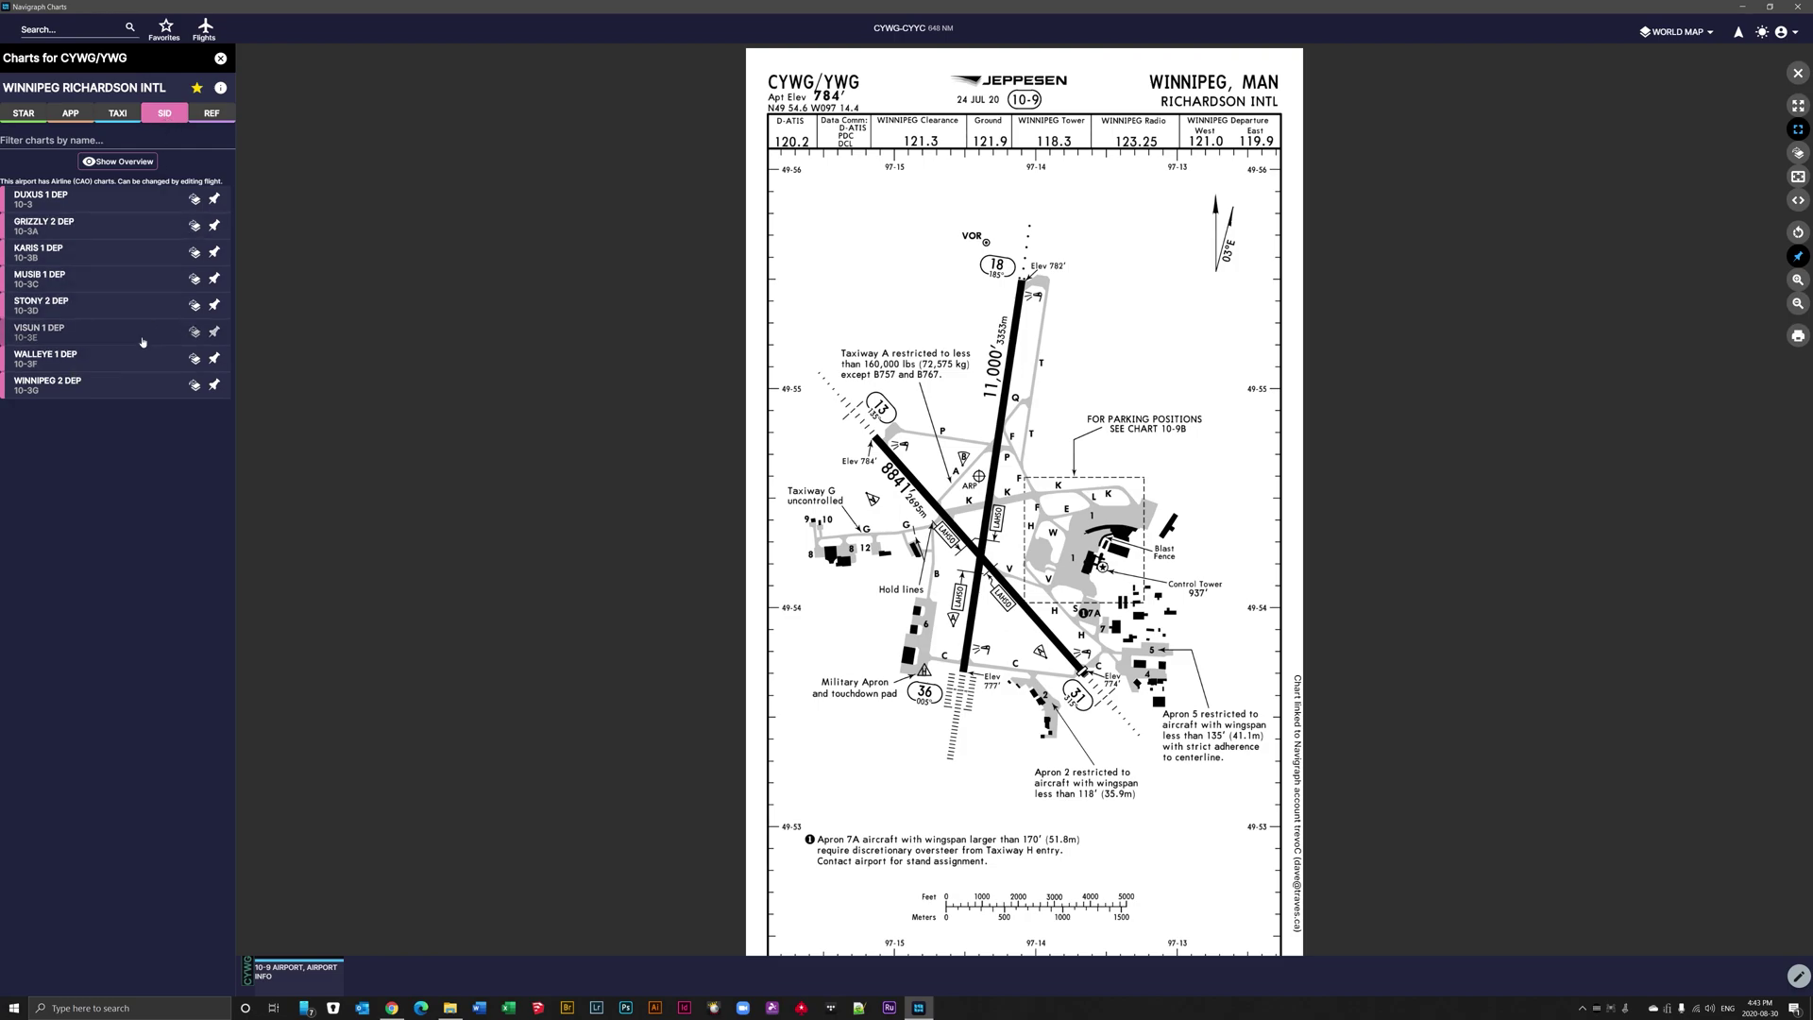
click(1798, 73)
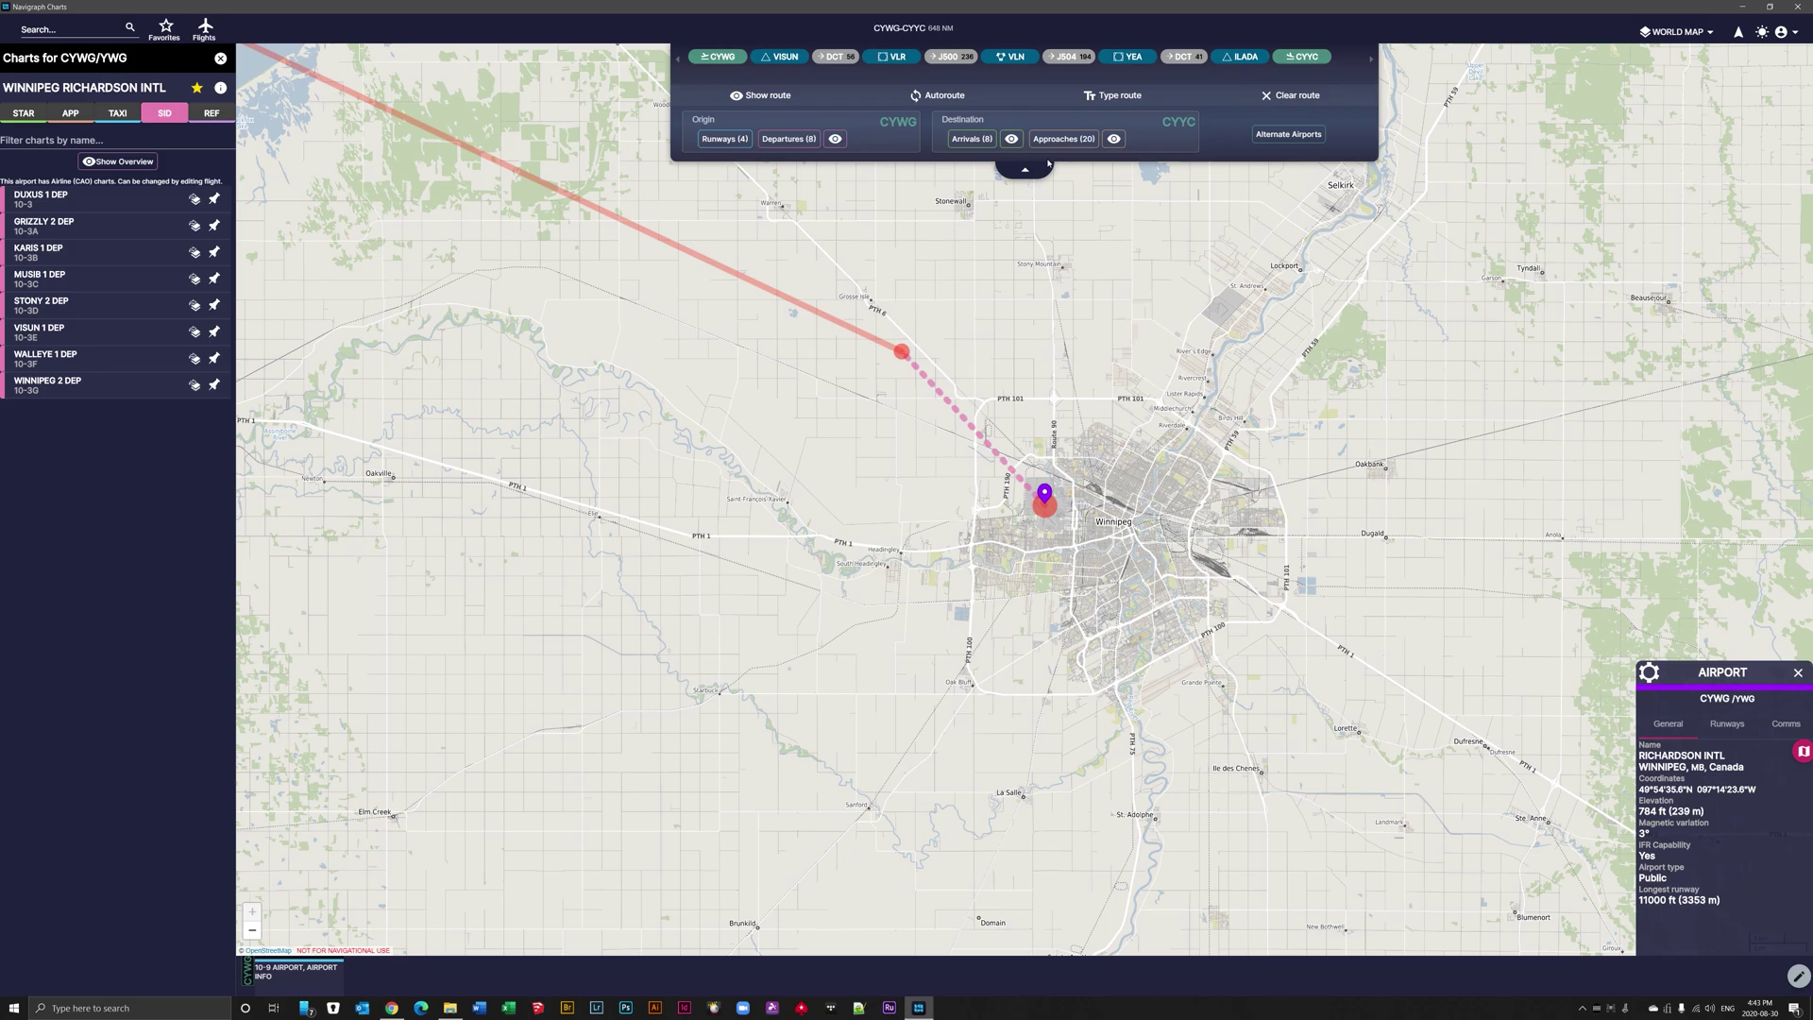
- Show the CYWG departures overview on the map for runway 31
click(788, 140)
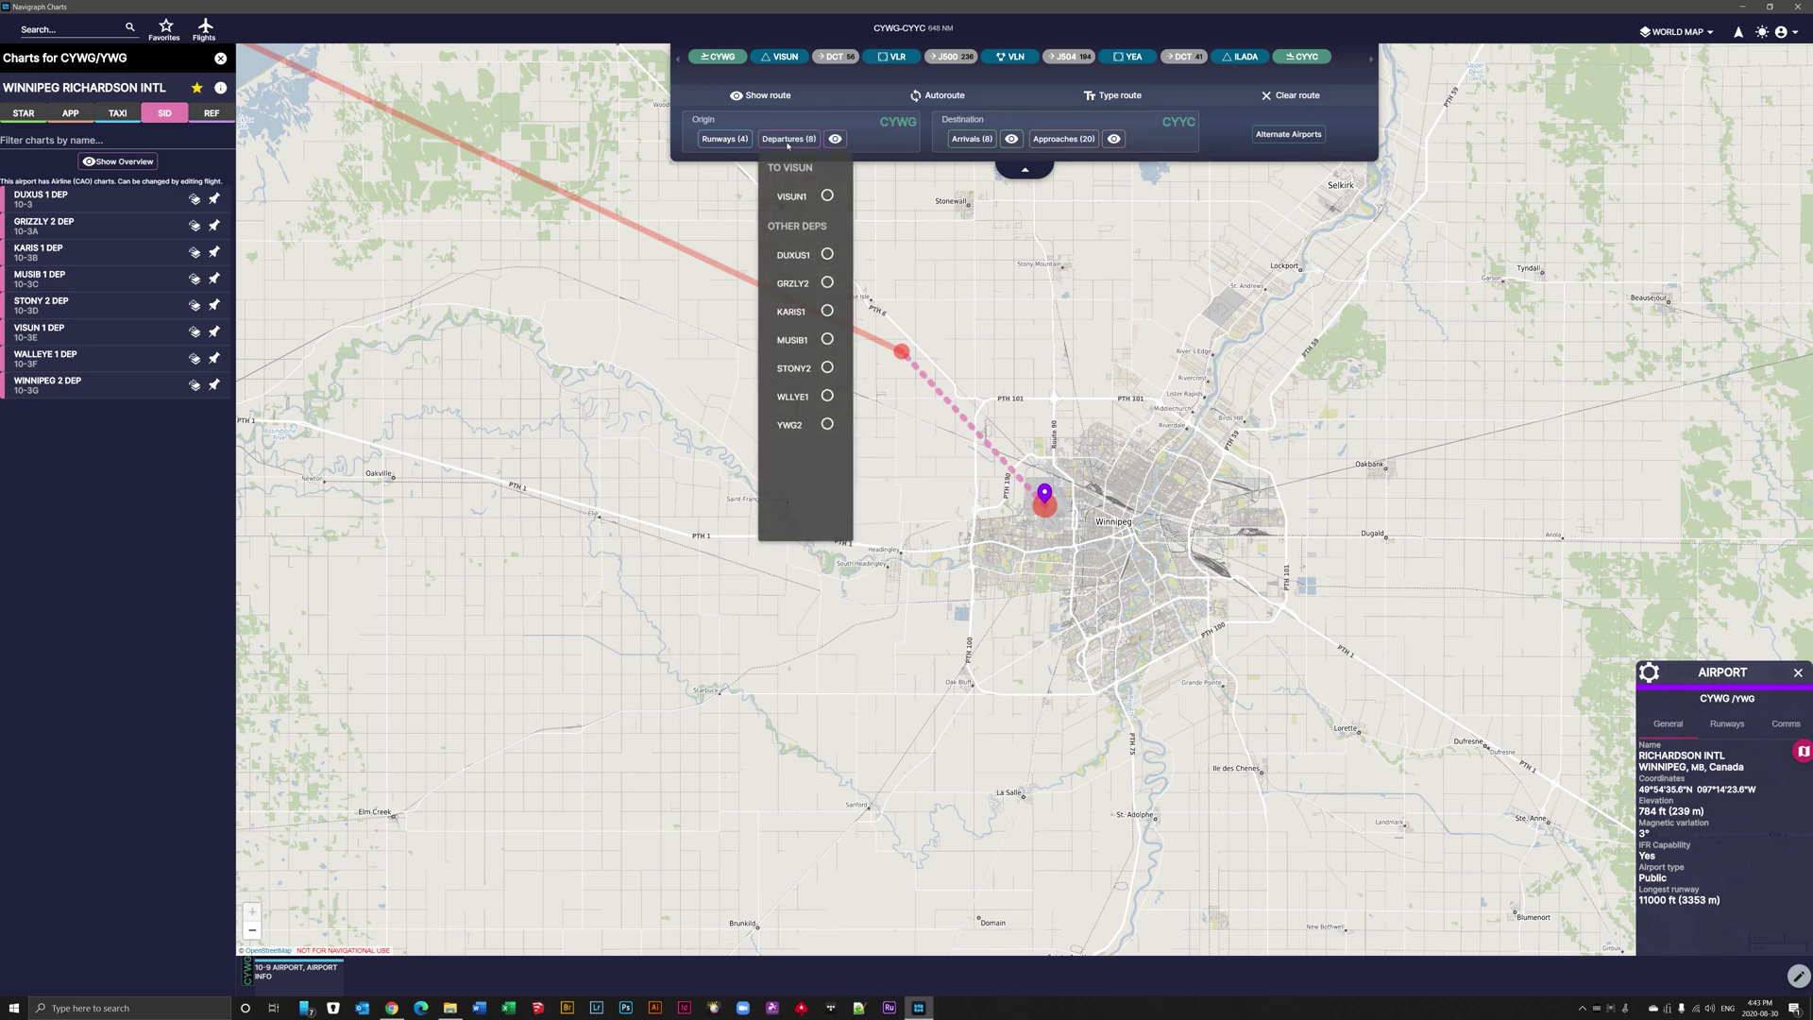
click(837, 139)
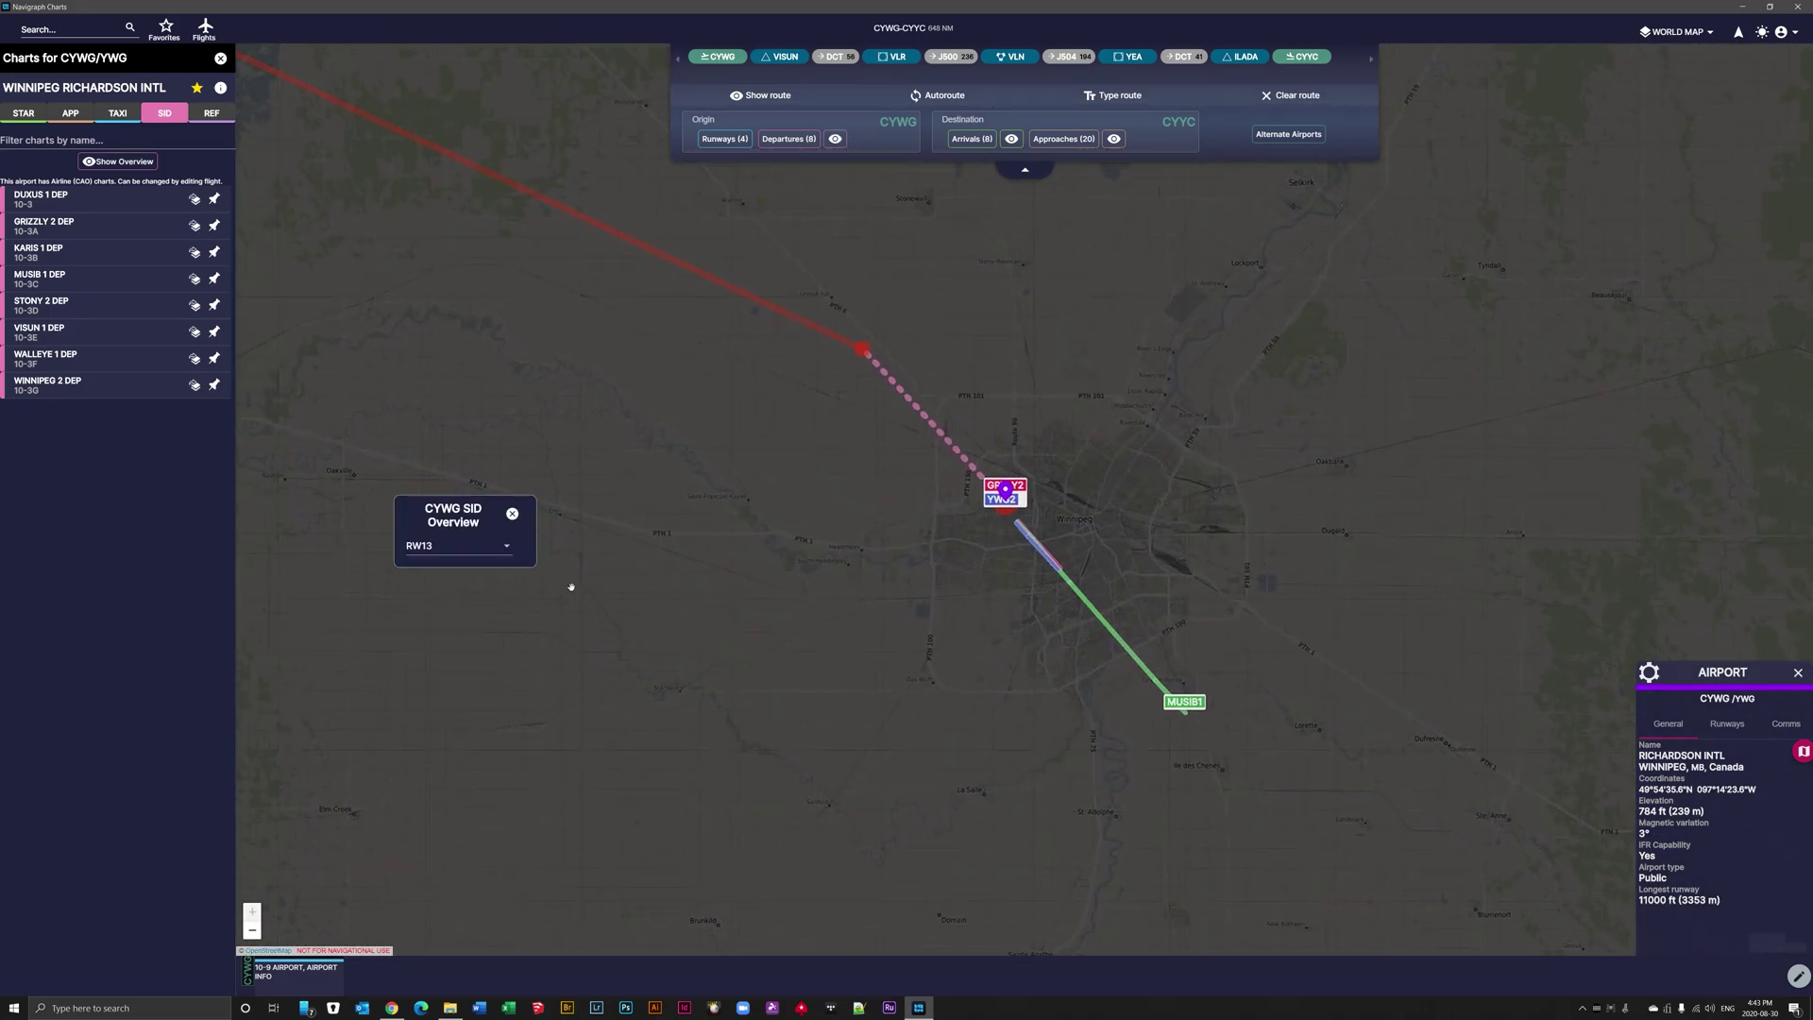
click(510, 549)
click(488, 580)
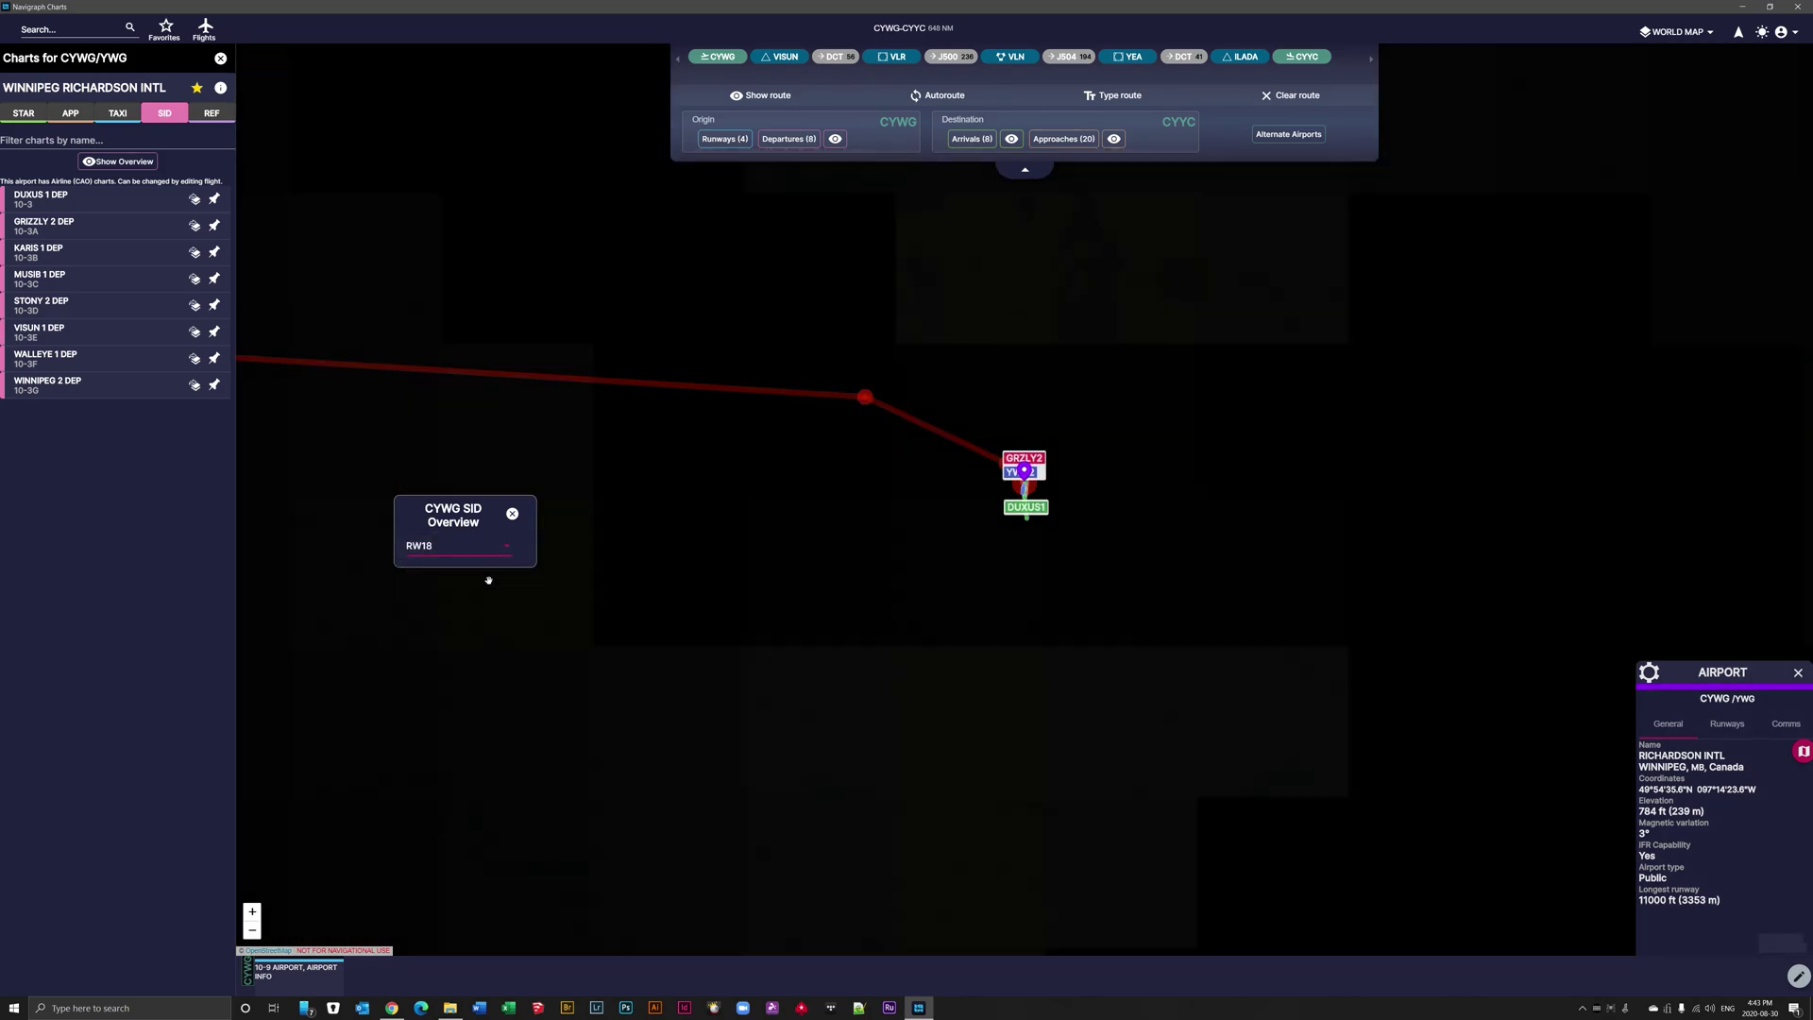
scroll(983, 474, up, 3)
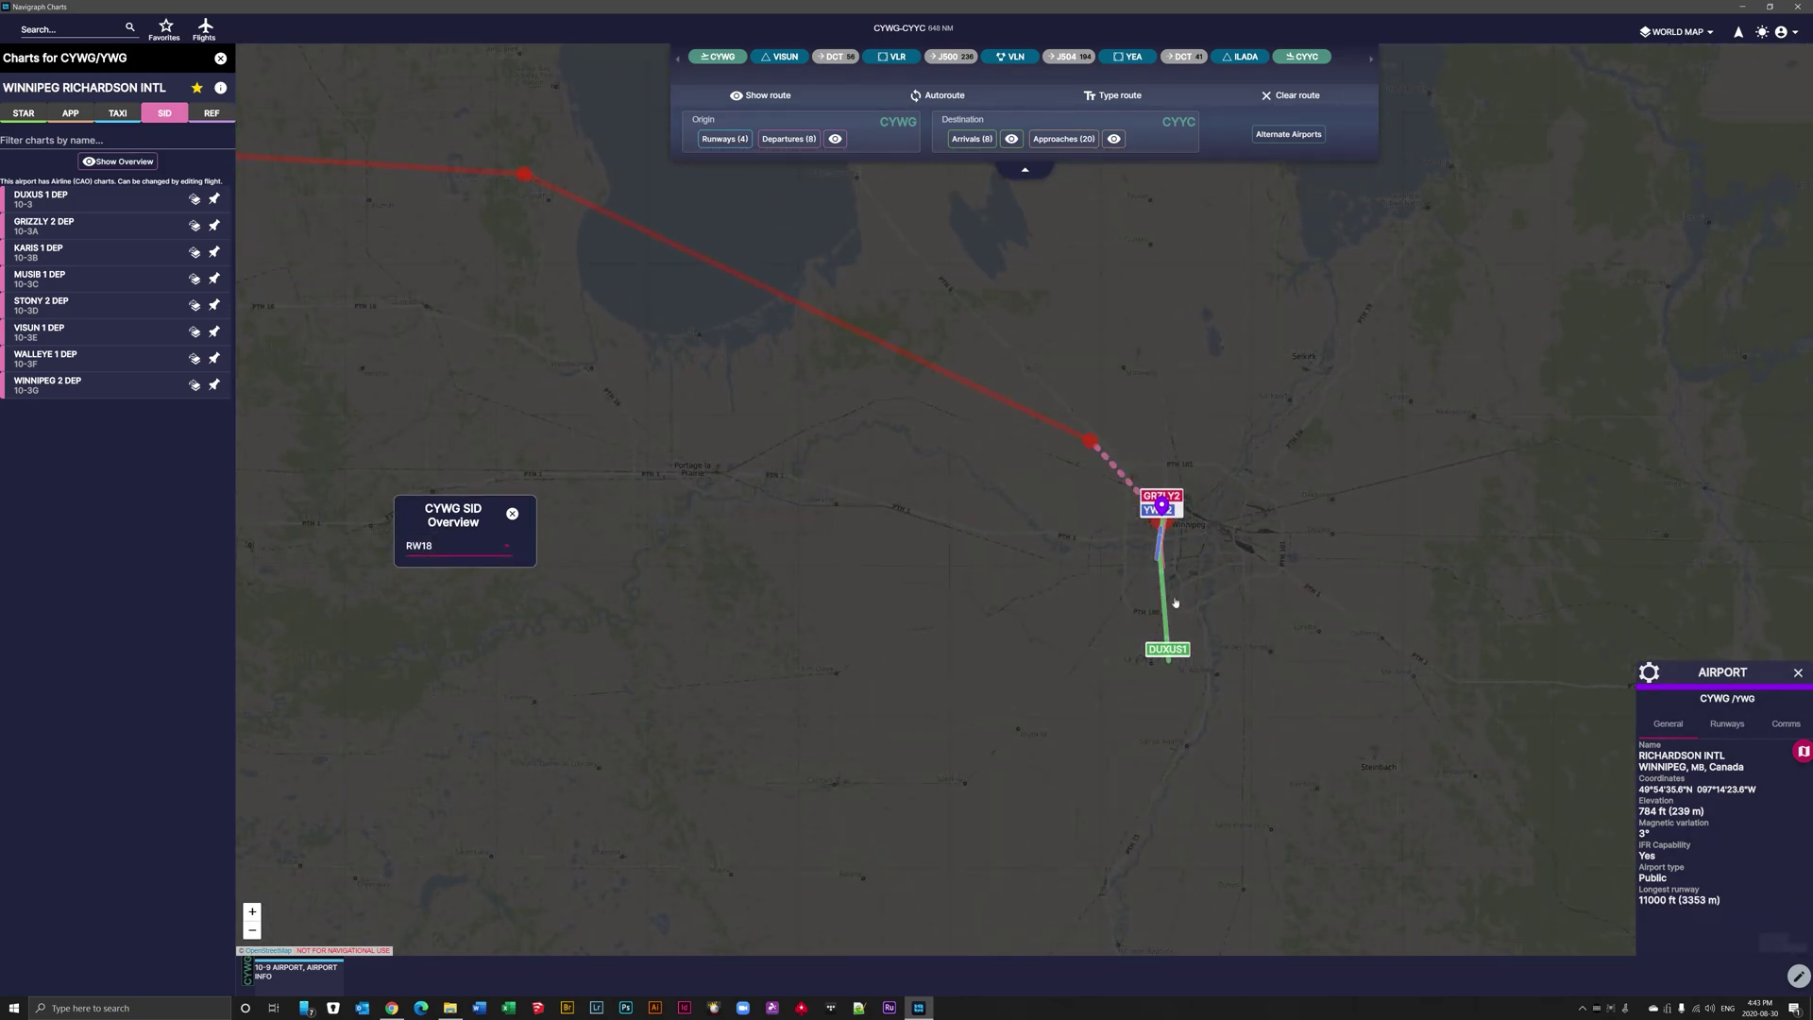
click(507, 547)
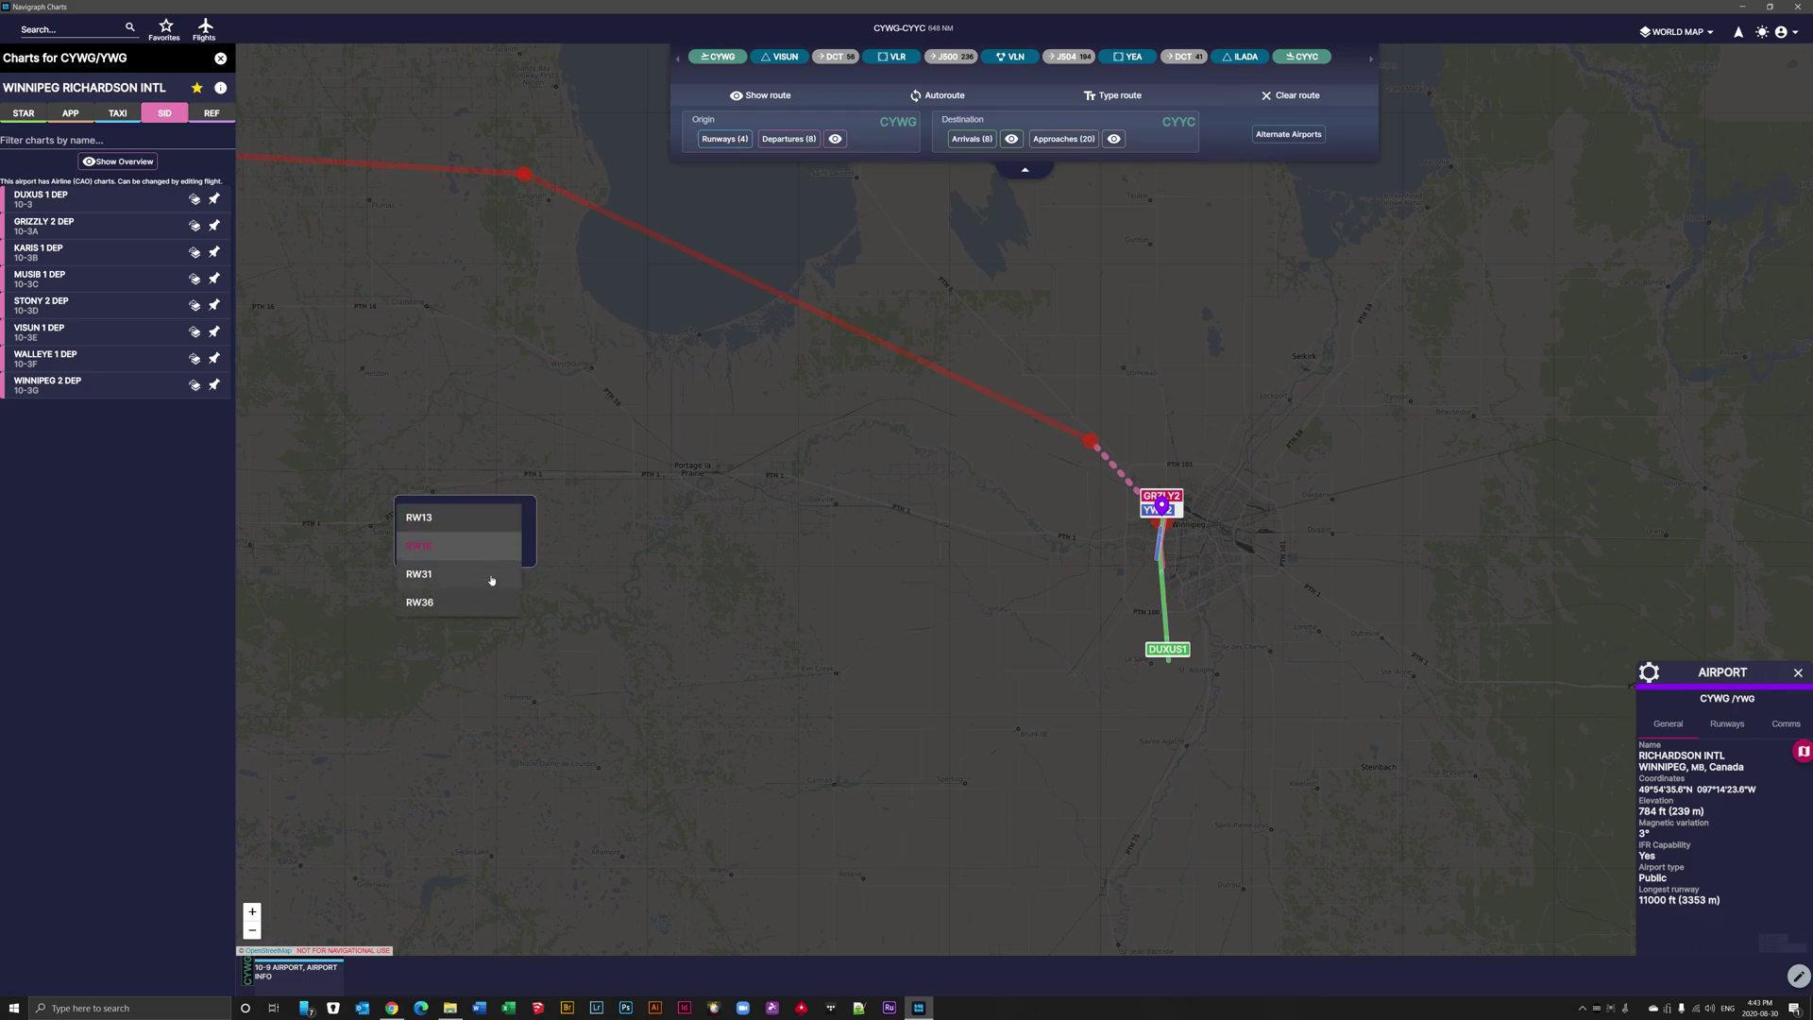
click(491, 580)
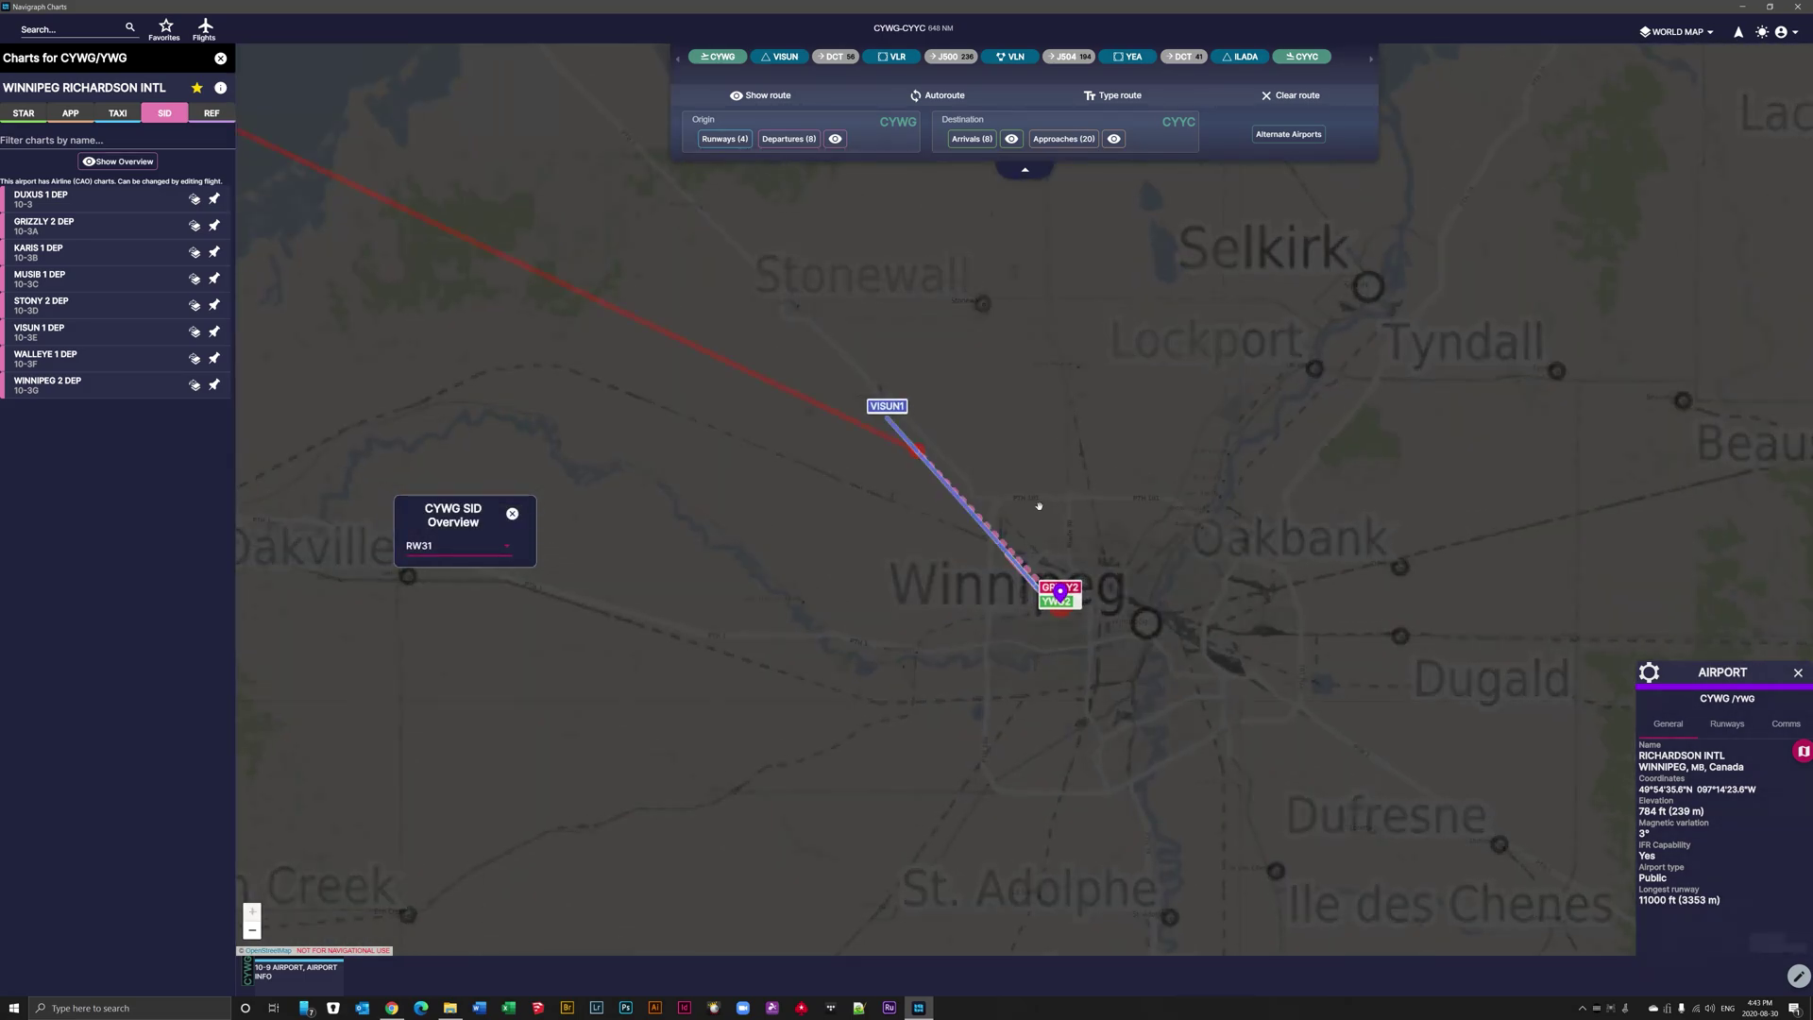
- Add the VISUN1 departure with waypoint labels to the route and overlay its chart
click(978, 522)
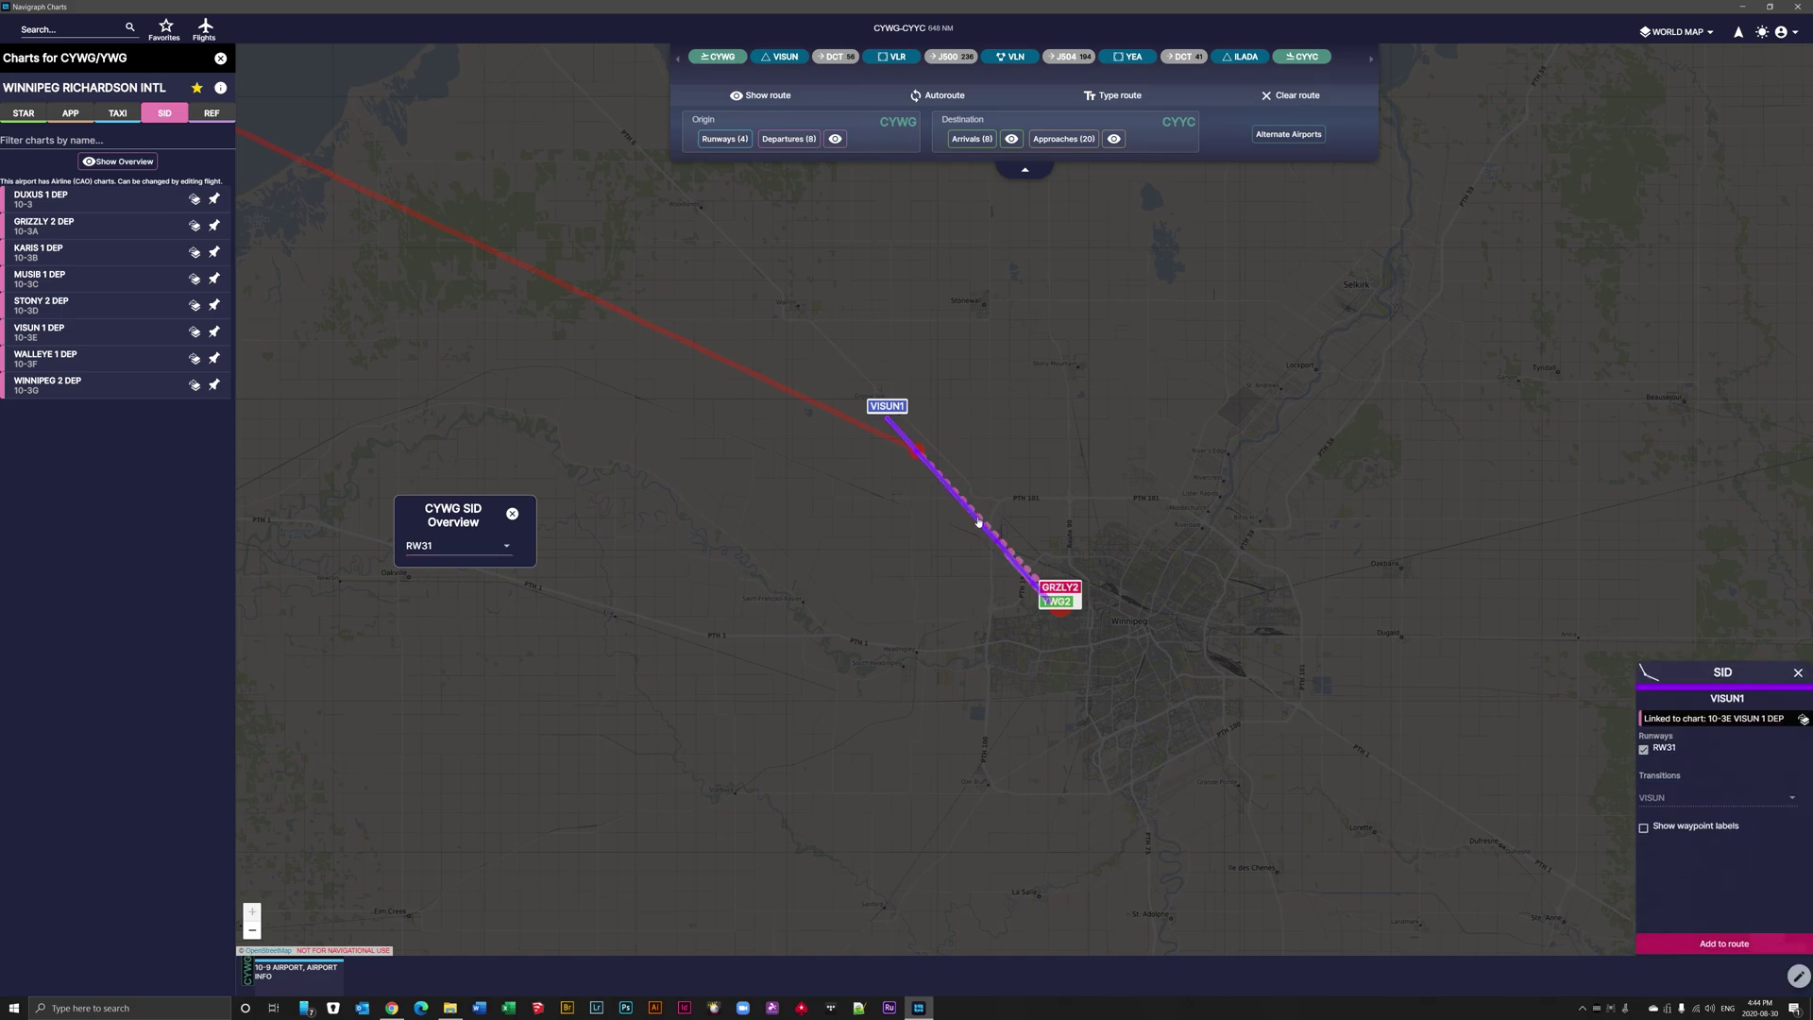
click(1645, 829)
click(1673, 945)
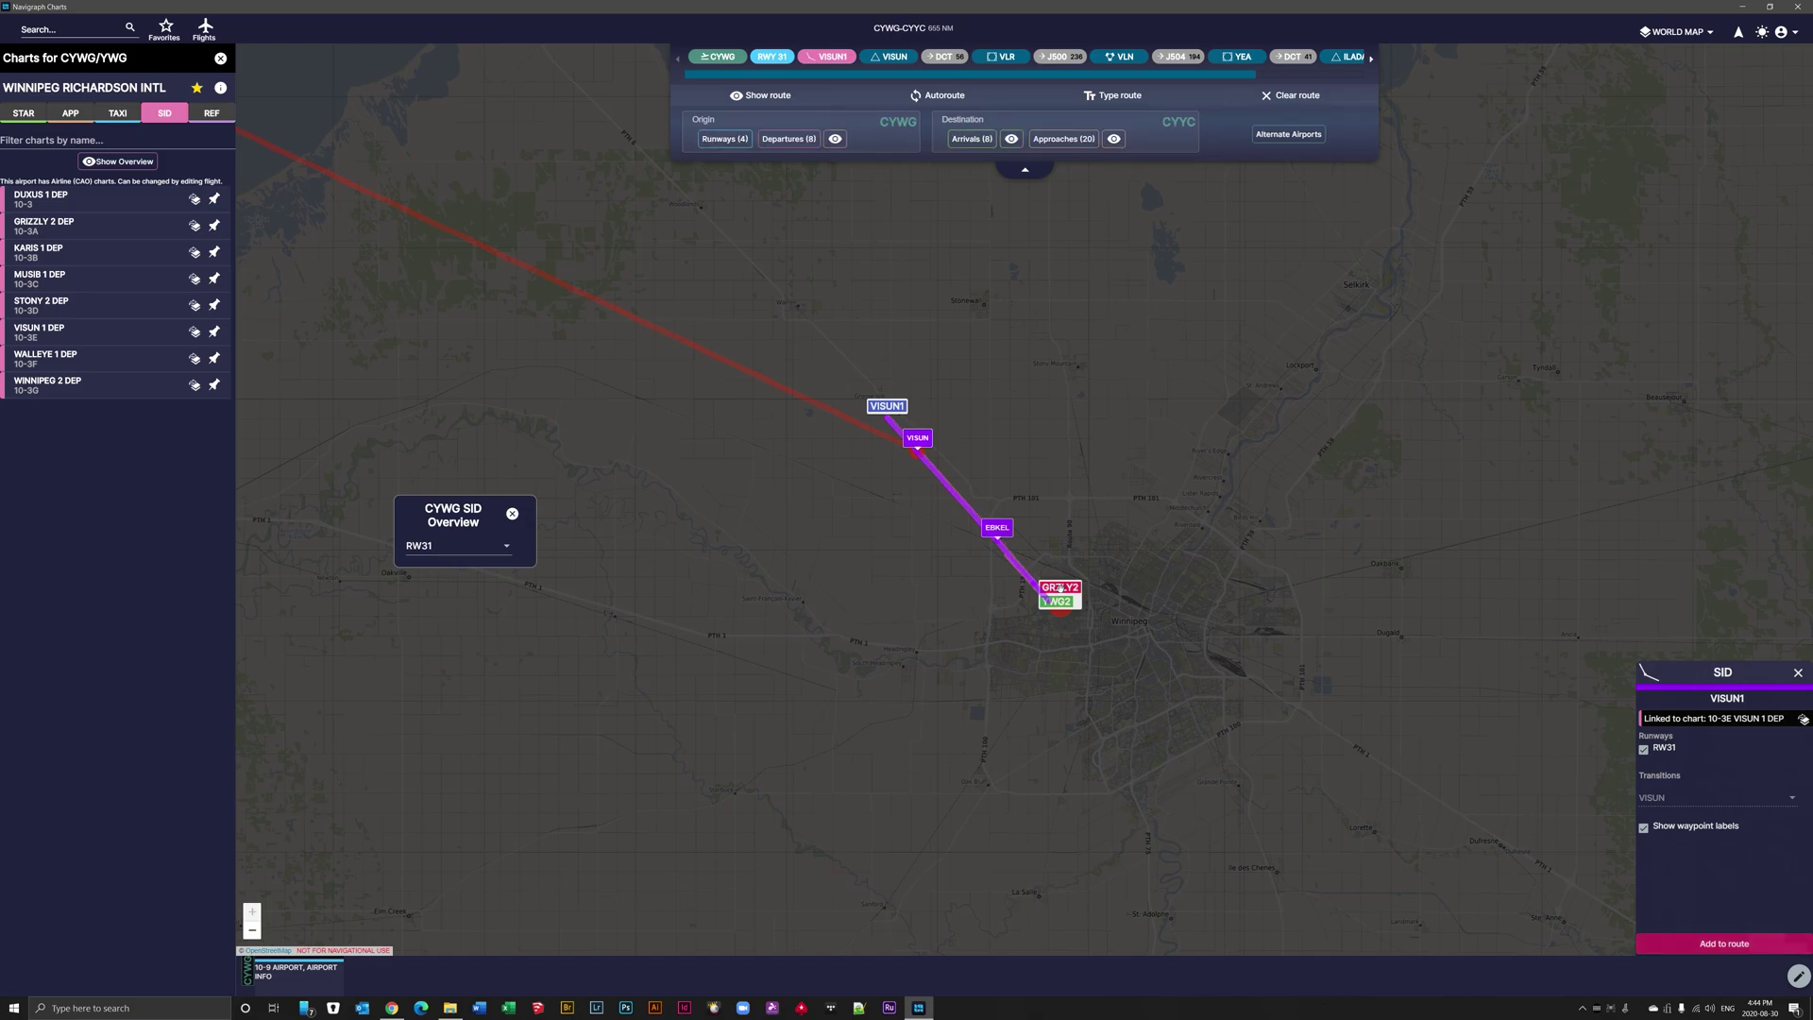
click(1803, 719)
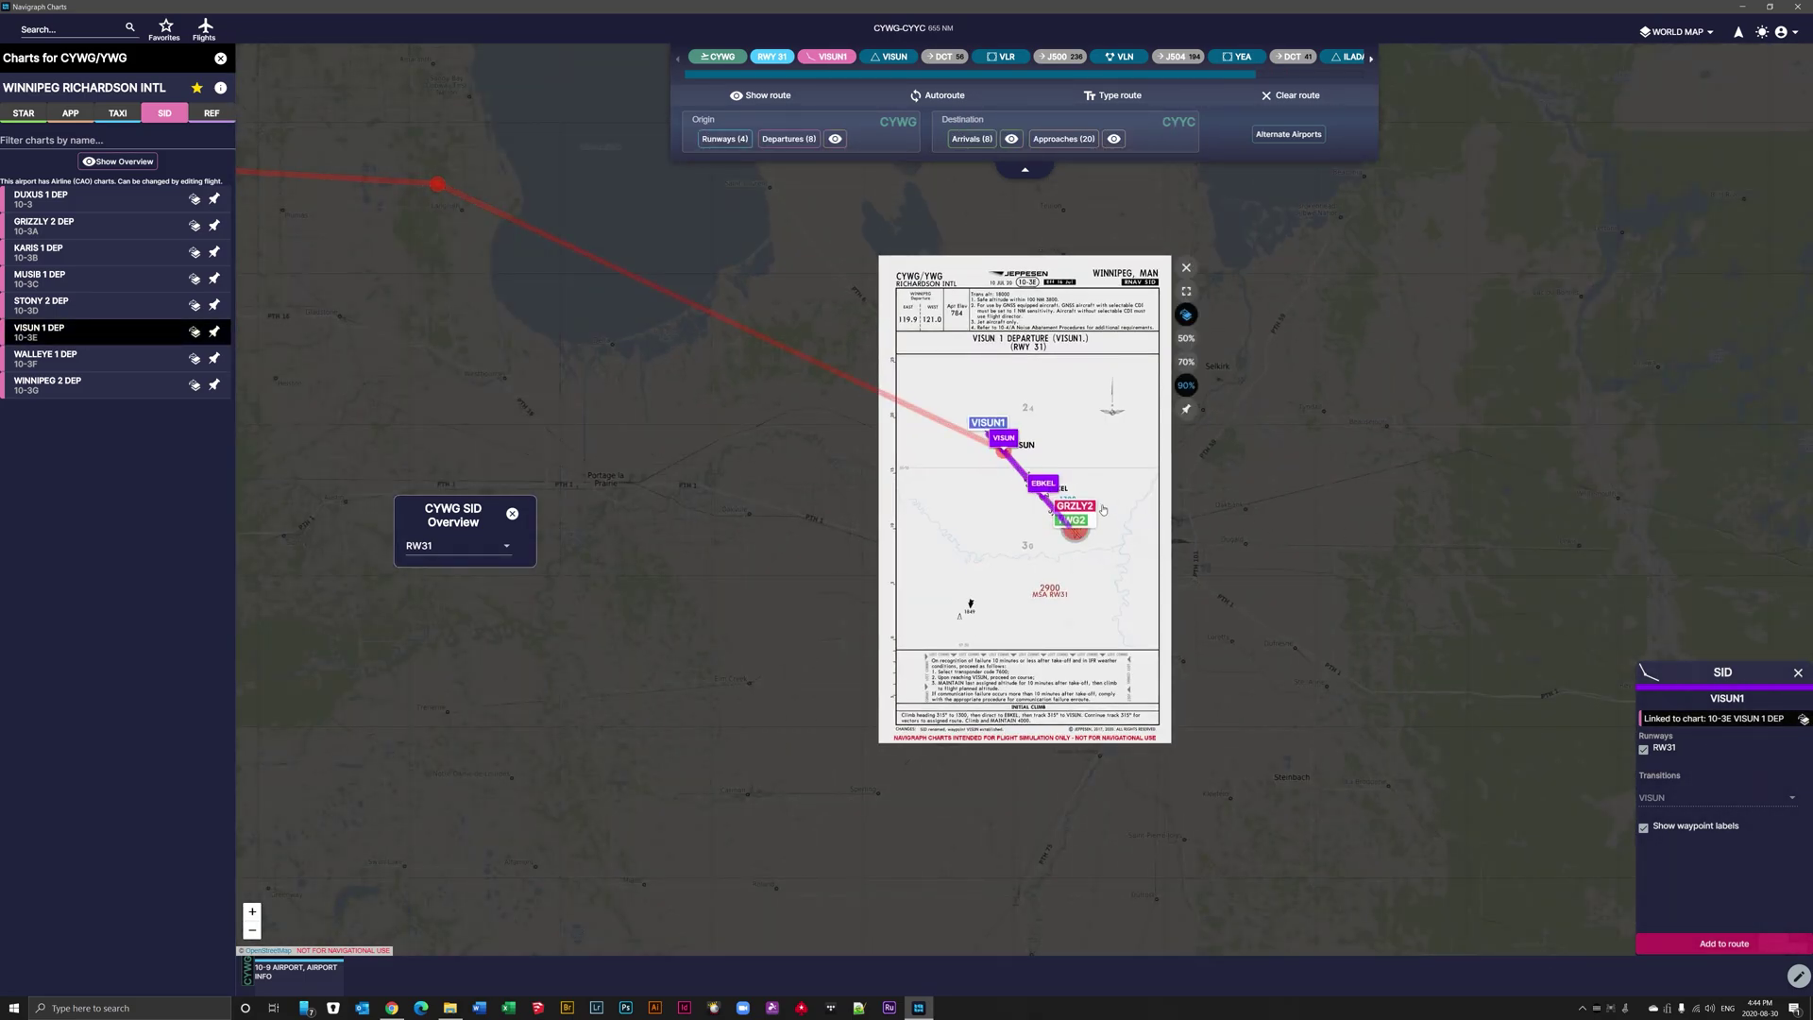
- Pin the overlaid VISUN 1 DEP chart and close the SID overview
scroll(1112, 498, up, 3)
drag(1113, 499, 1169, 688)
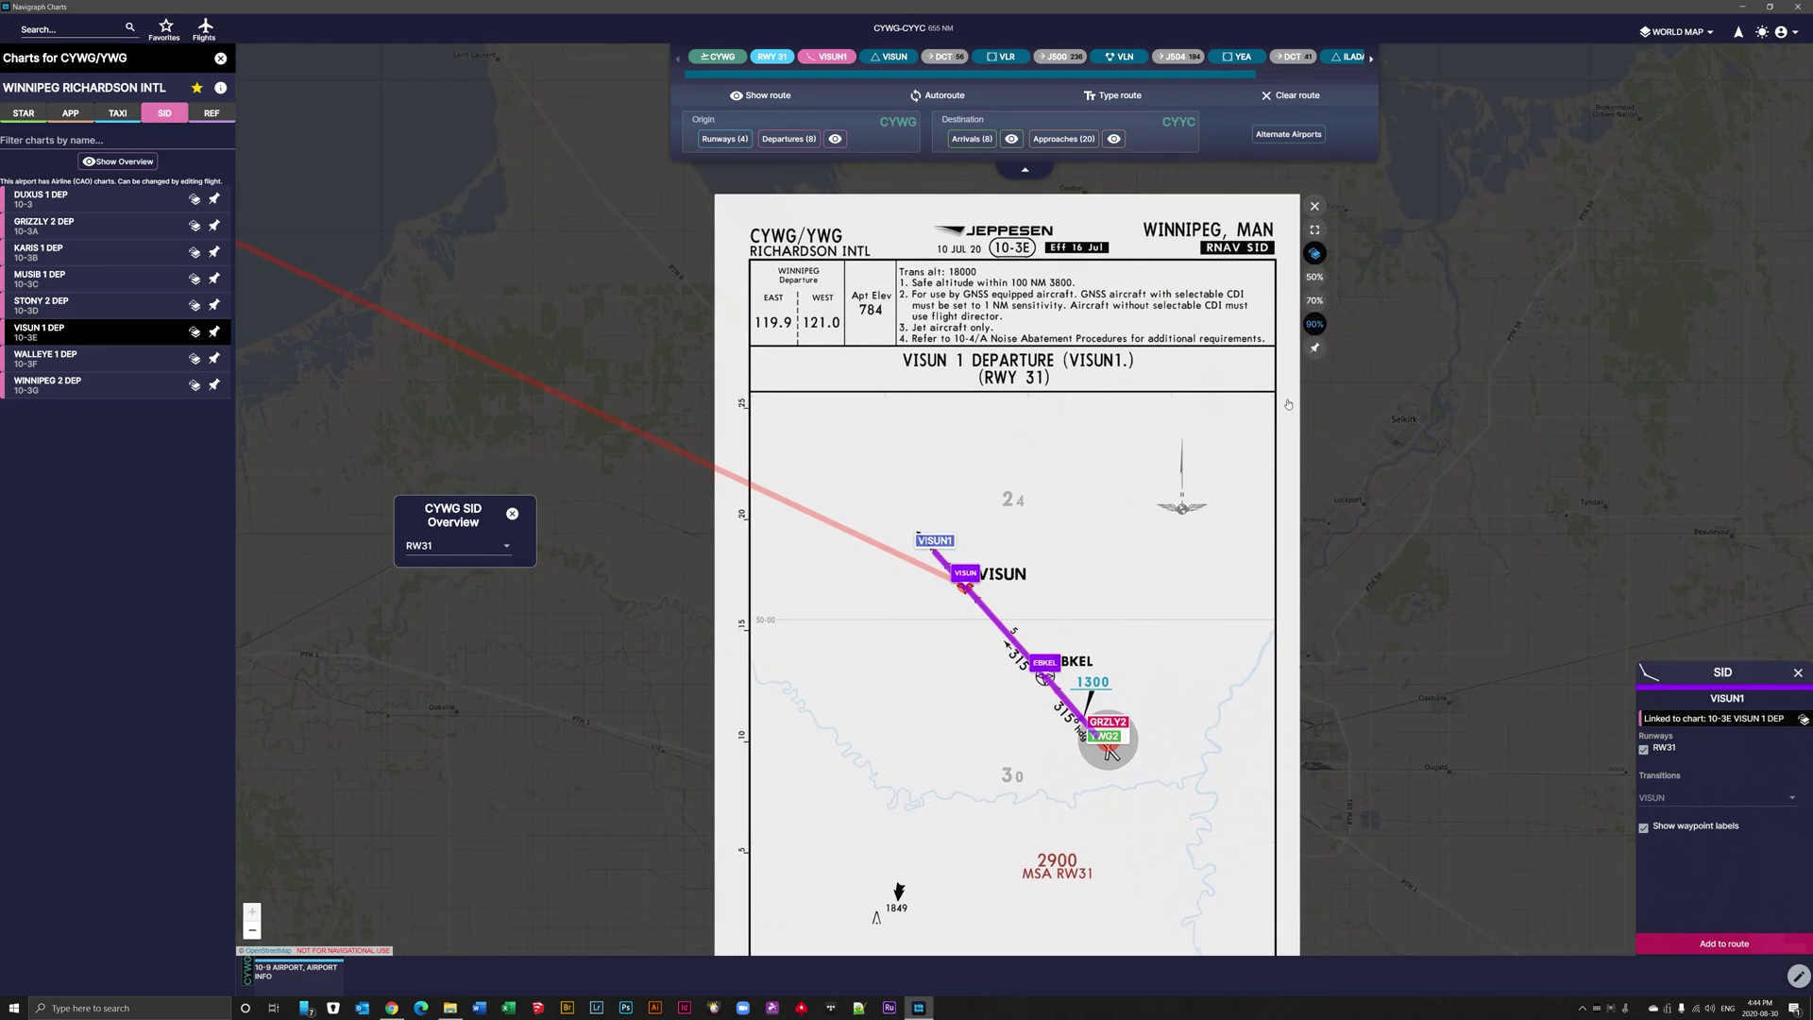
click(1314, 347)
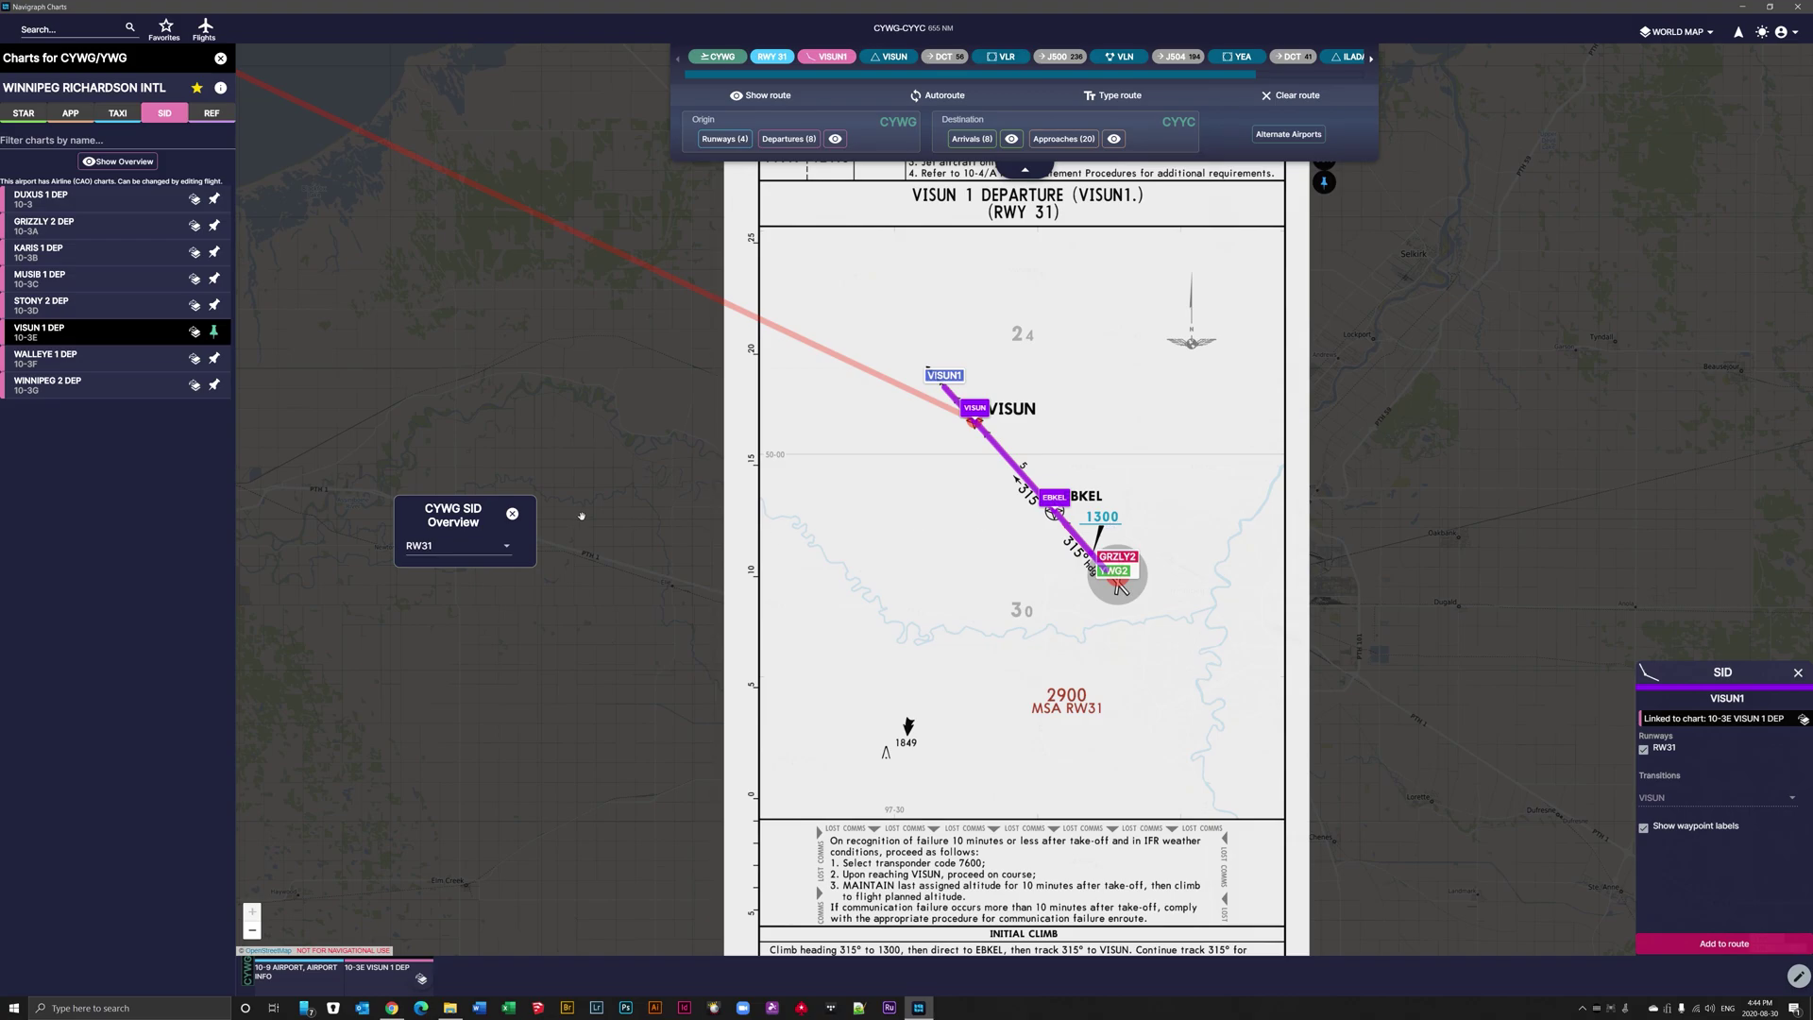
click(511, 515)
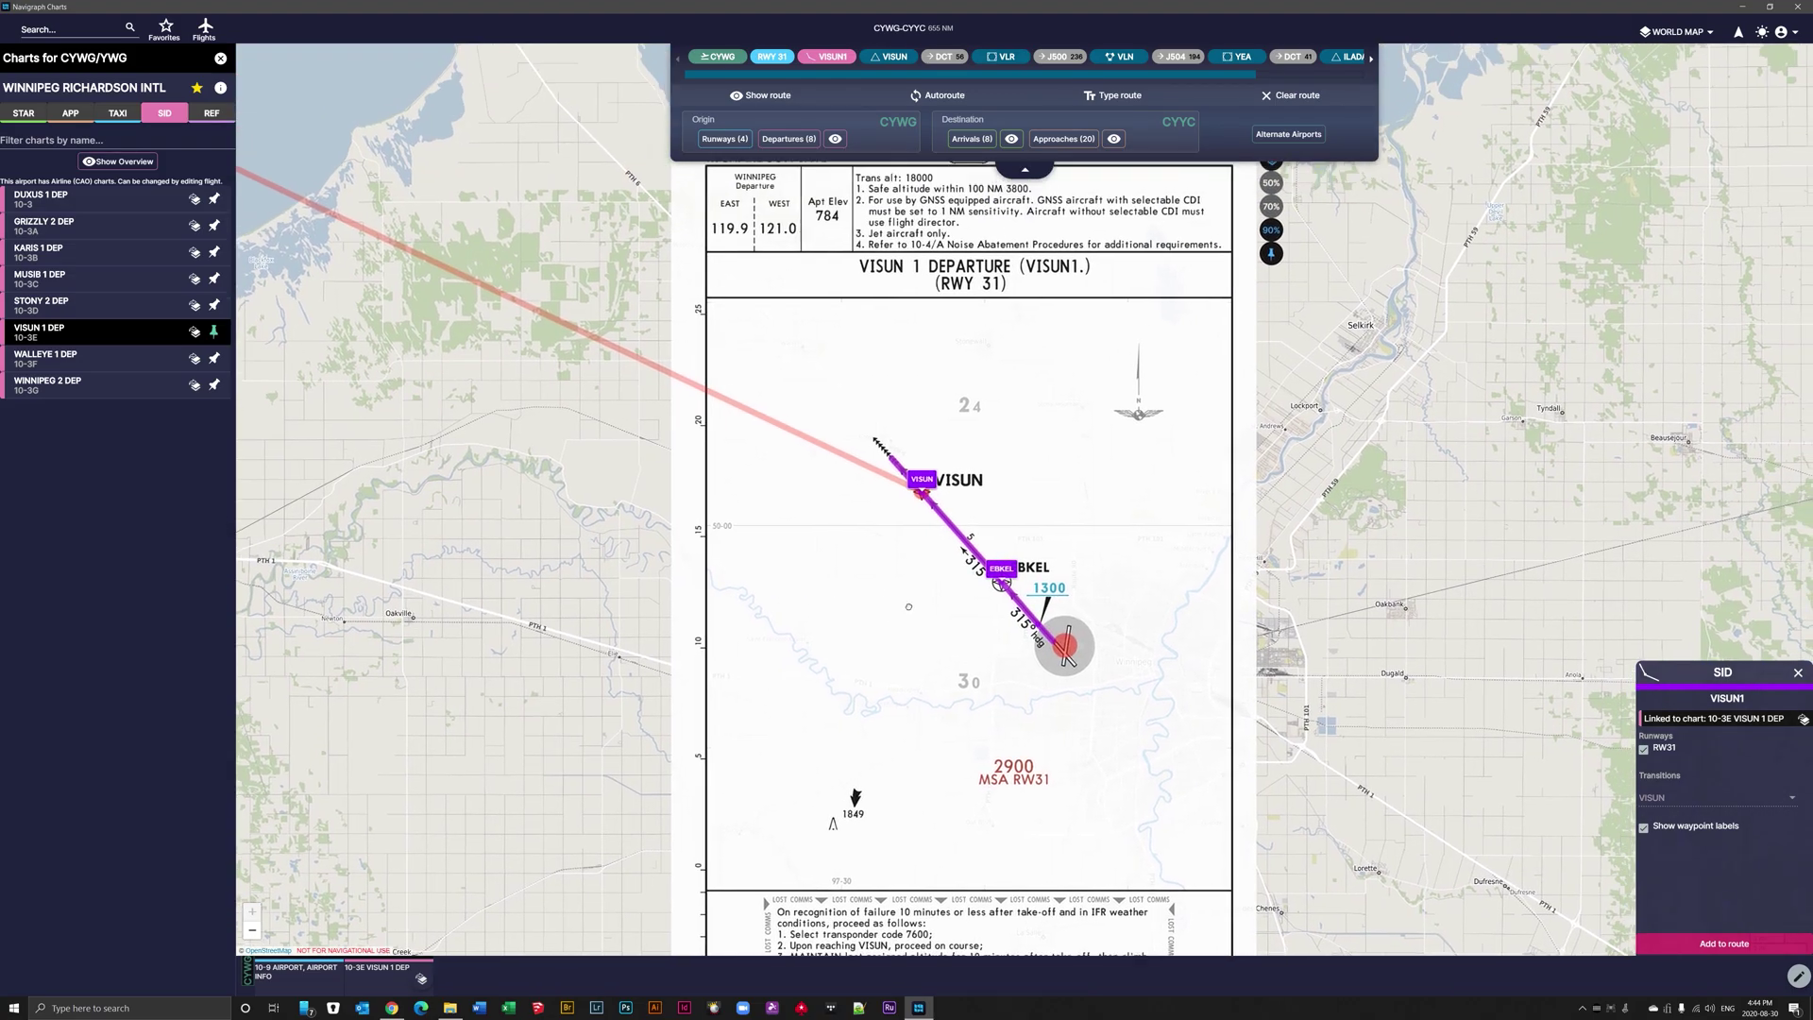
- Zoom out and reposition the map so the departure chart sits beside Winnipeg
click(252, 930)
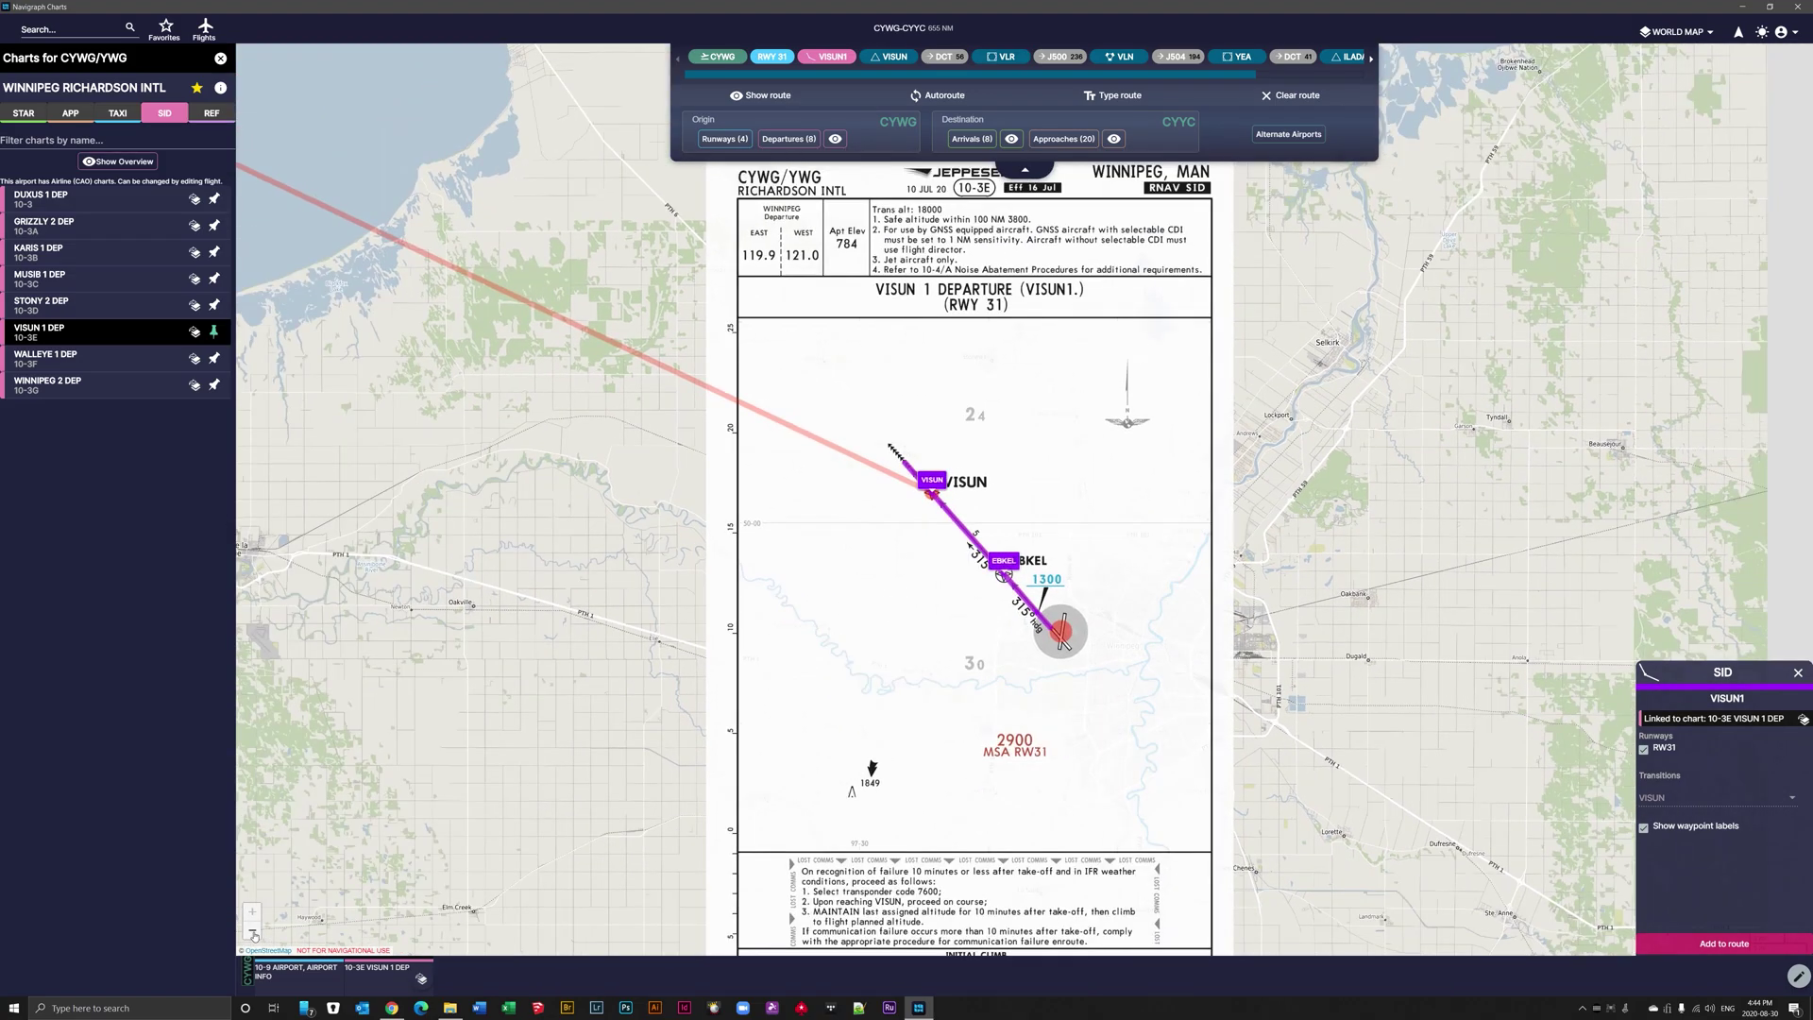
drag(636, 694, 649, 692)
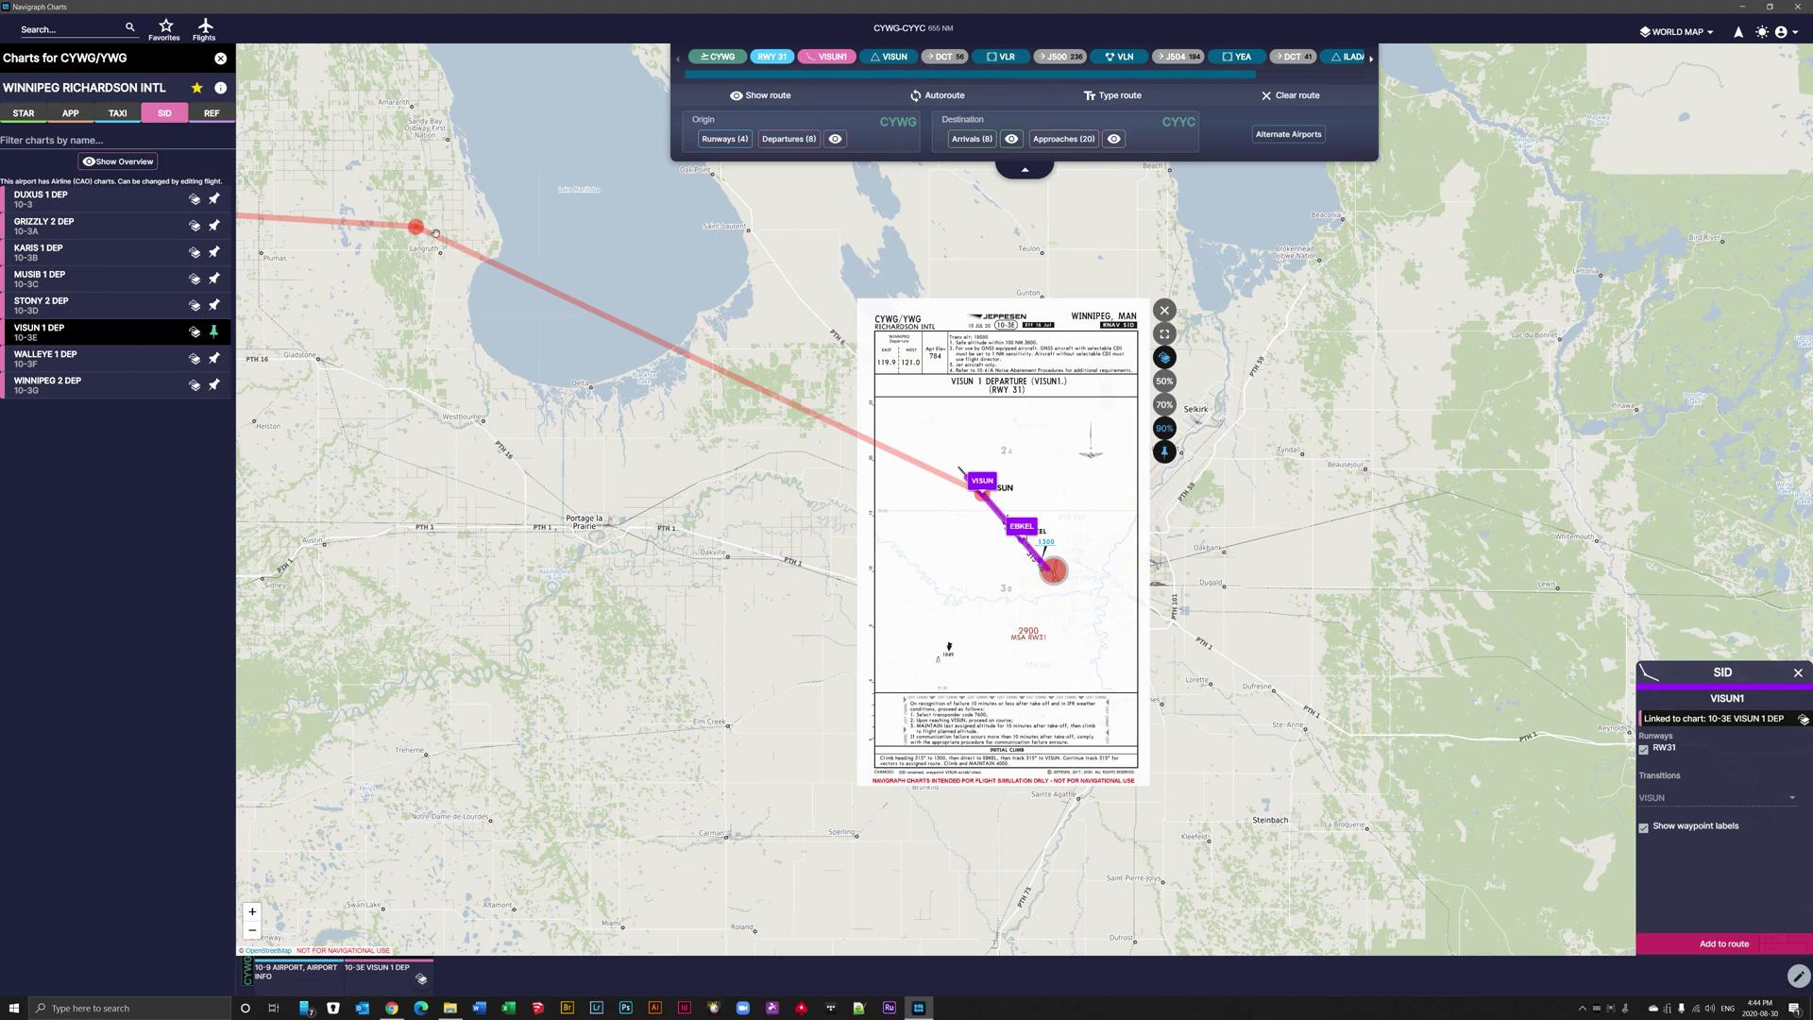
drag(534, 547, 1002, 629)
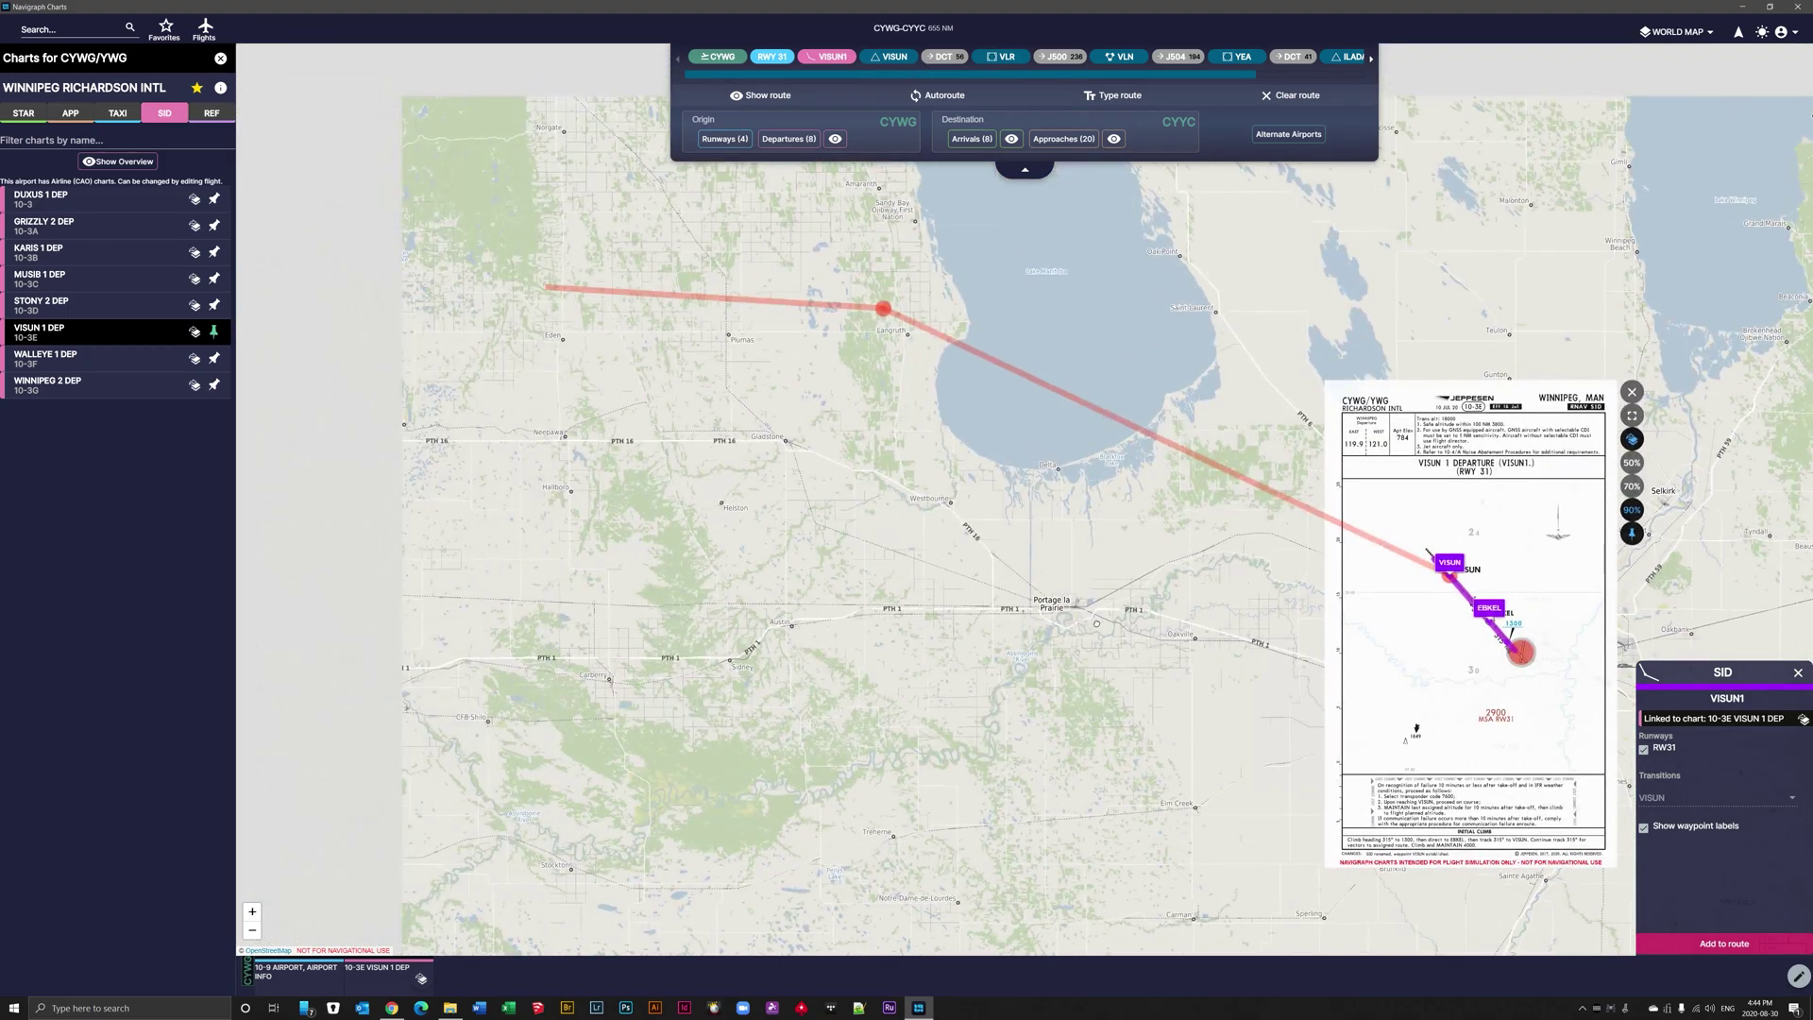
- Centre the map on CYYC and pin its 10-9 airport chart from the TAXI charts
click(1185, 124)
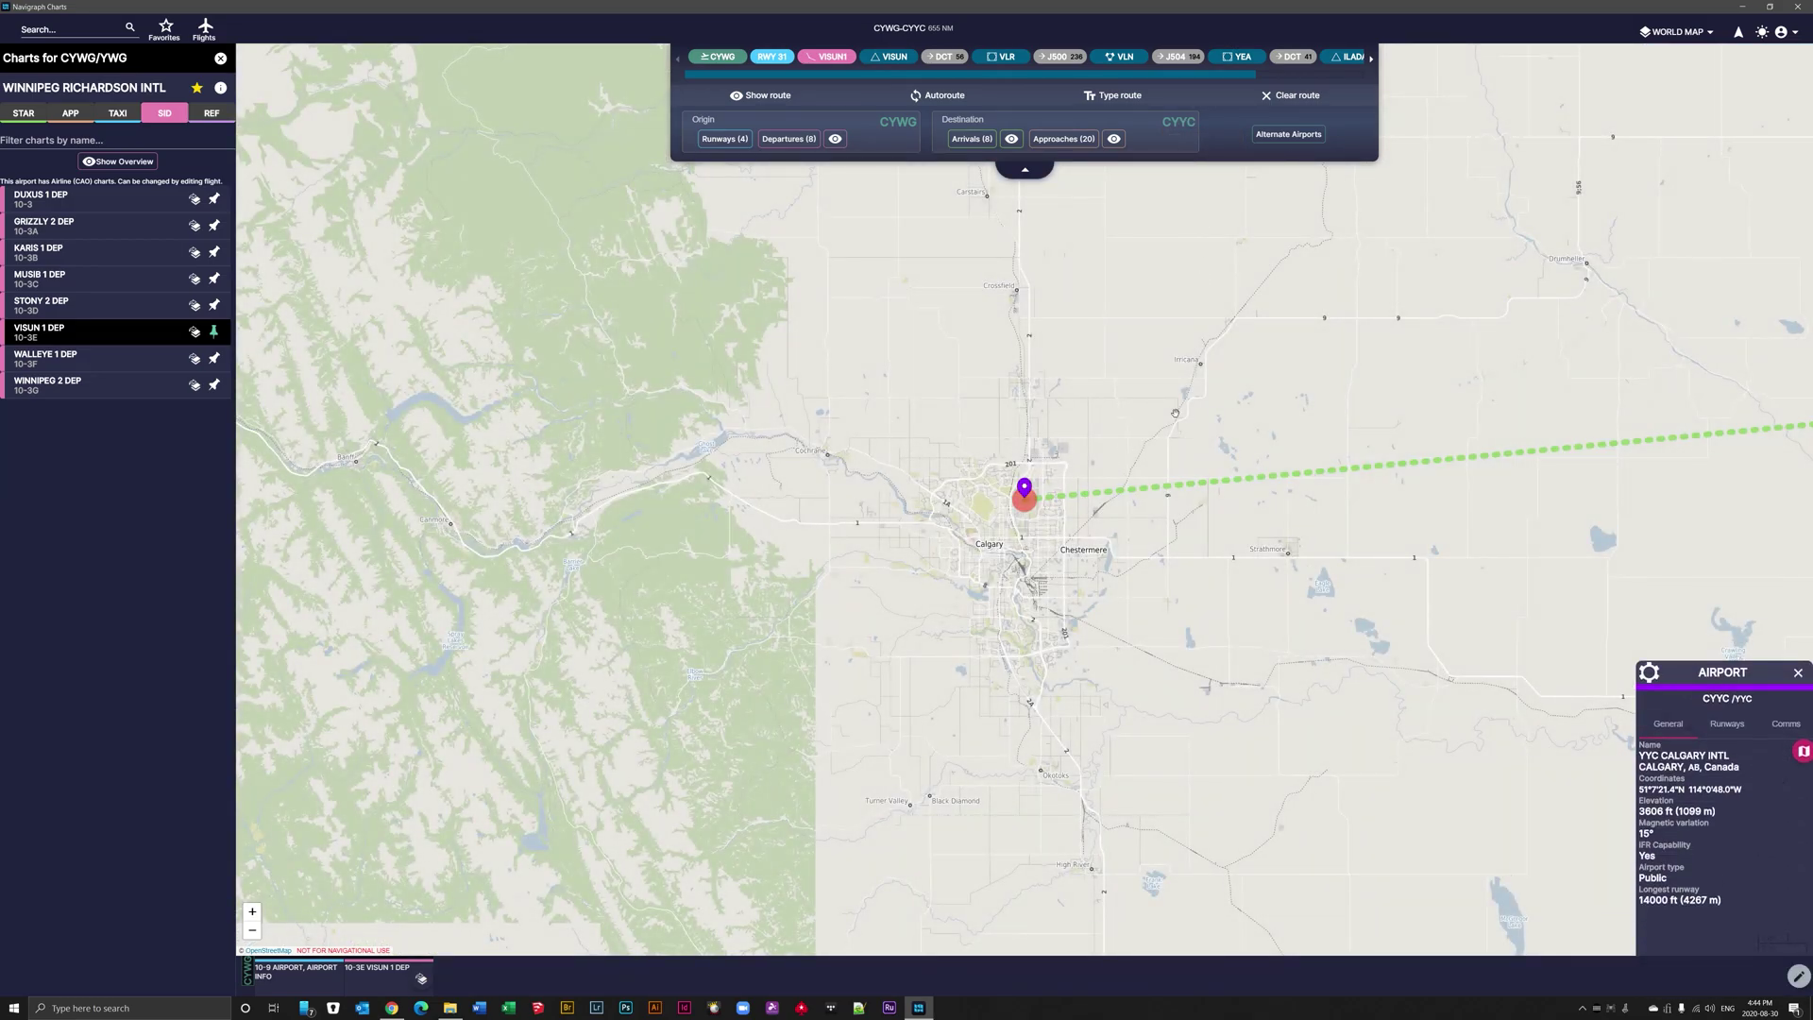
mouse_move(1189, 125)
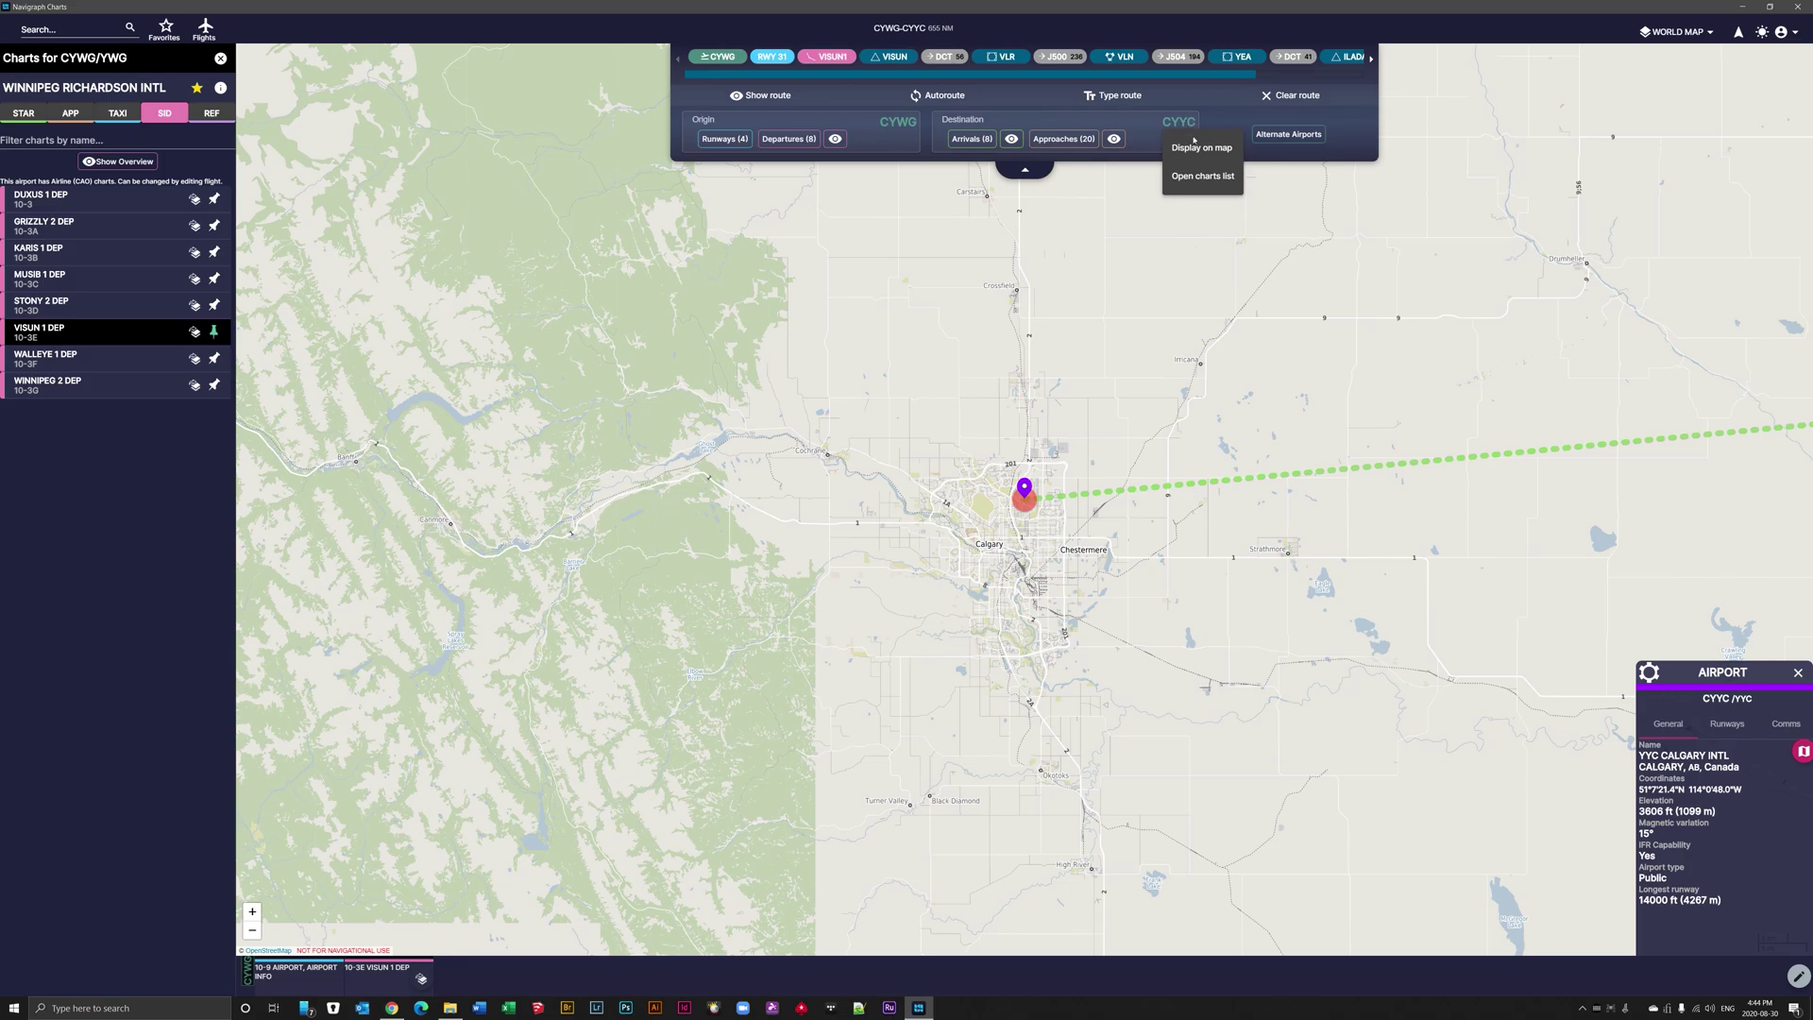
click(1200, 175)
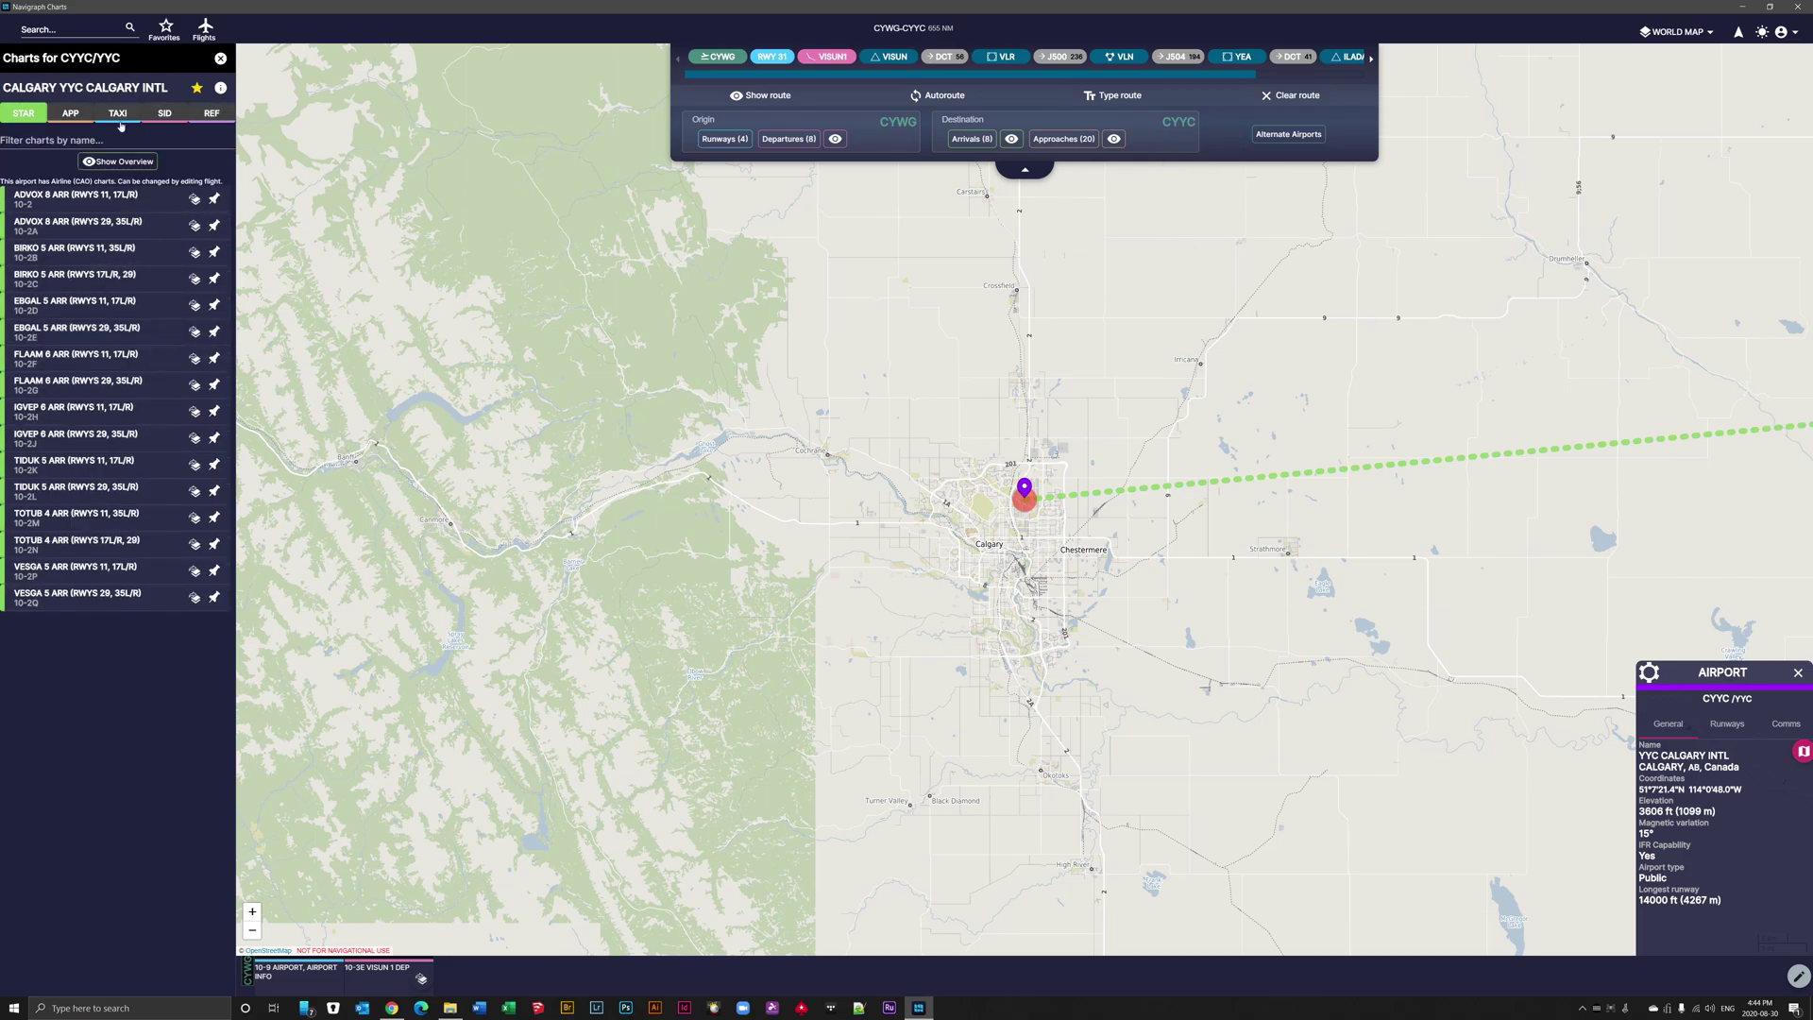
click(117, 112)
click(116, 178)
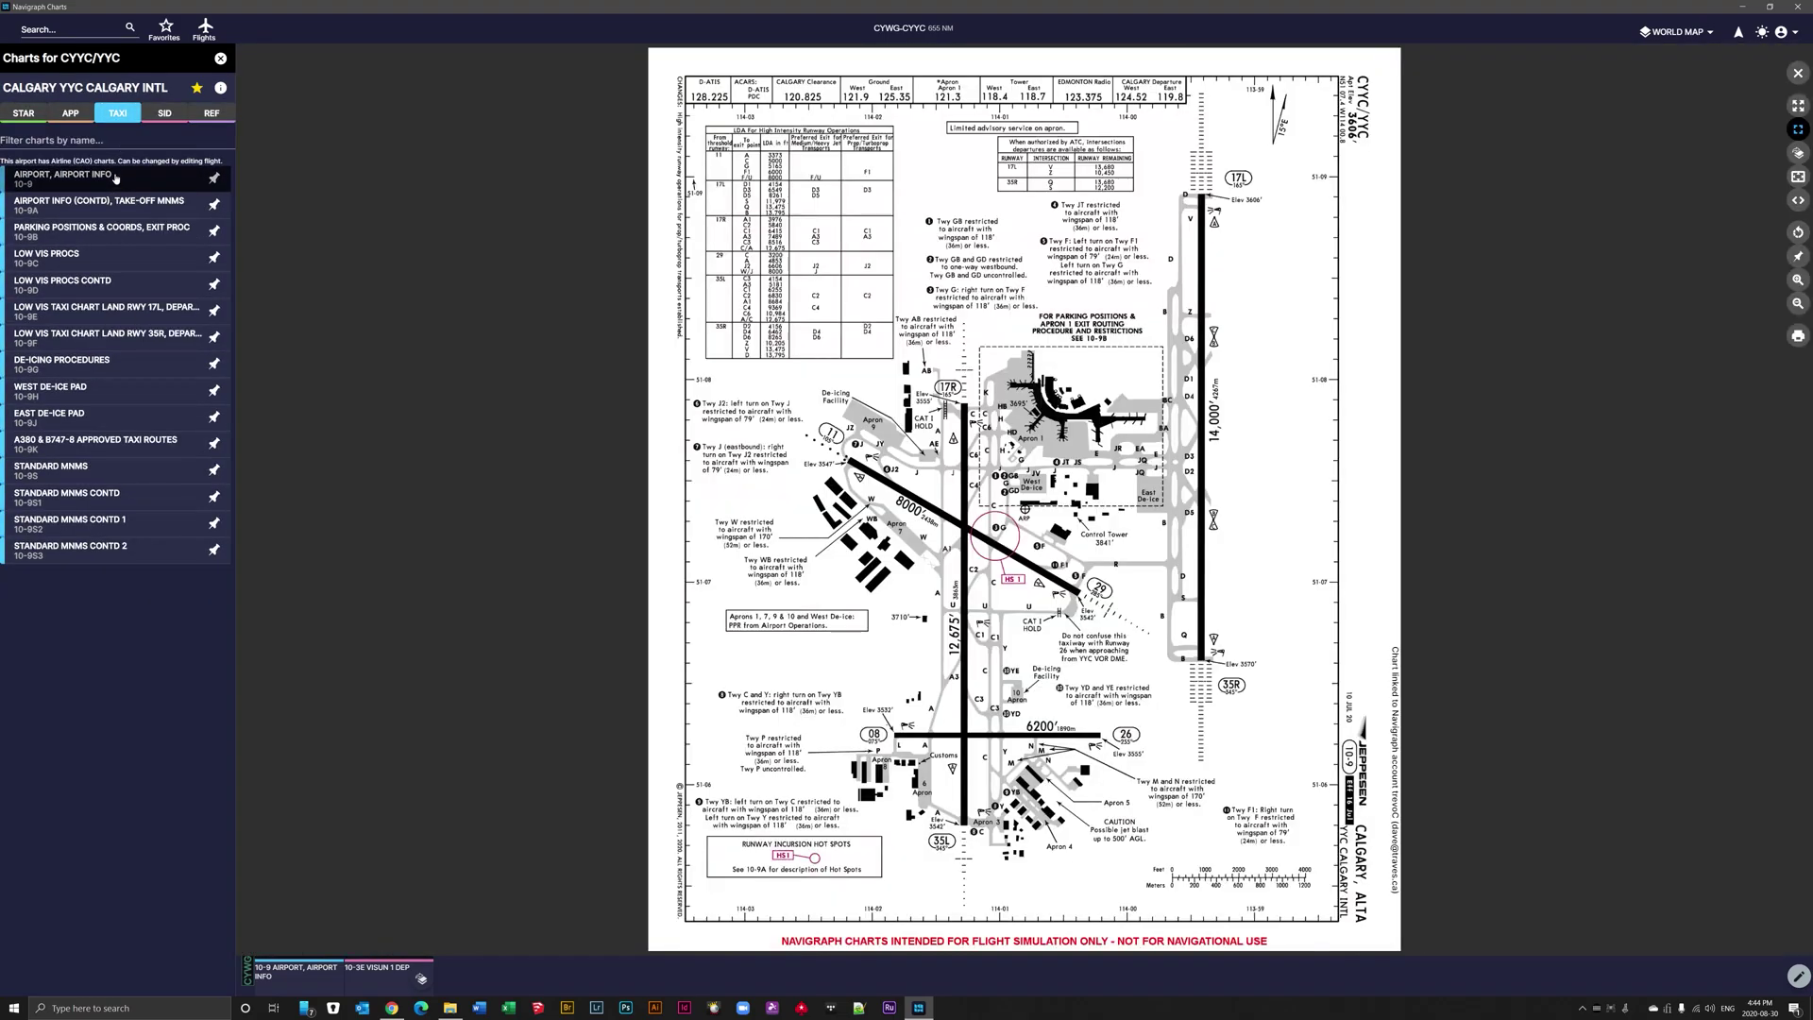
click(215, 179)
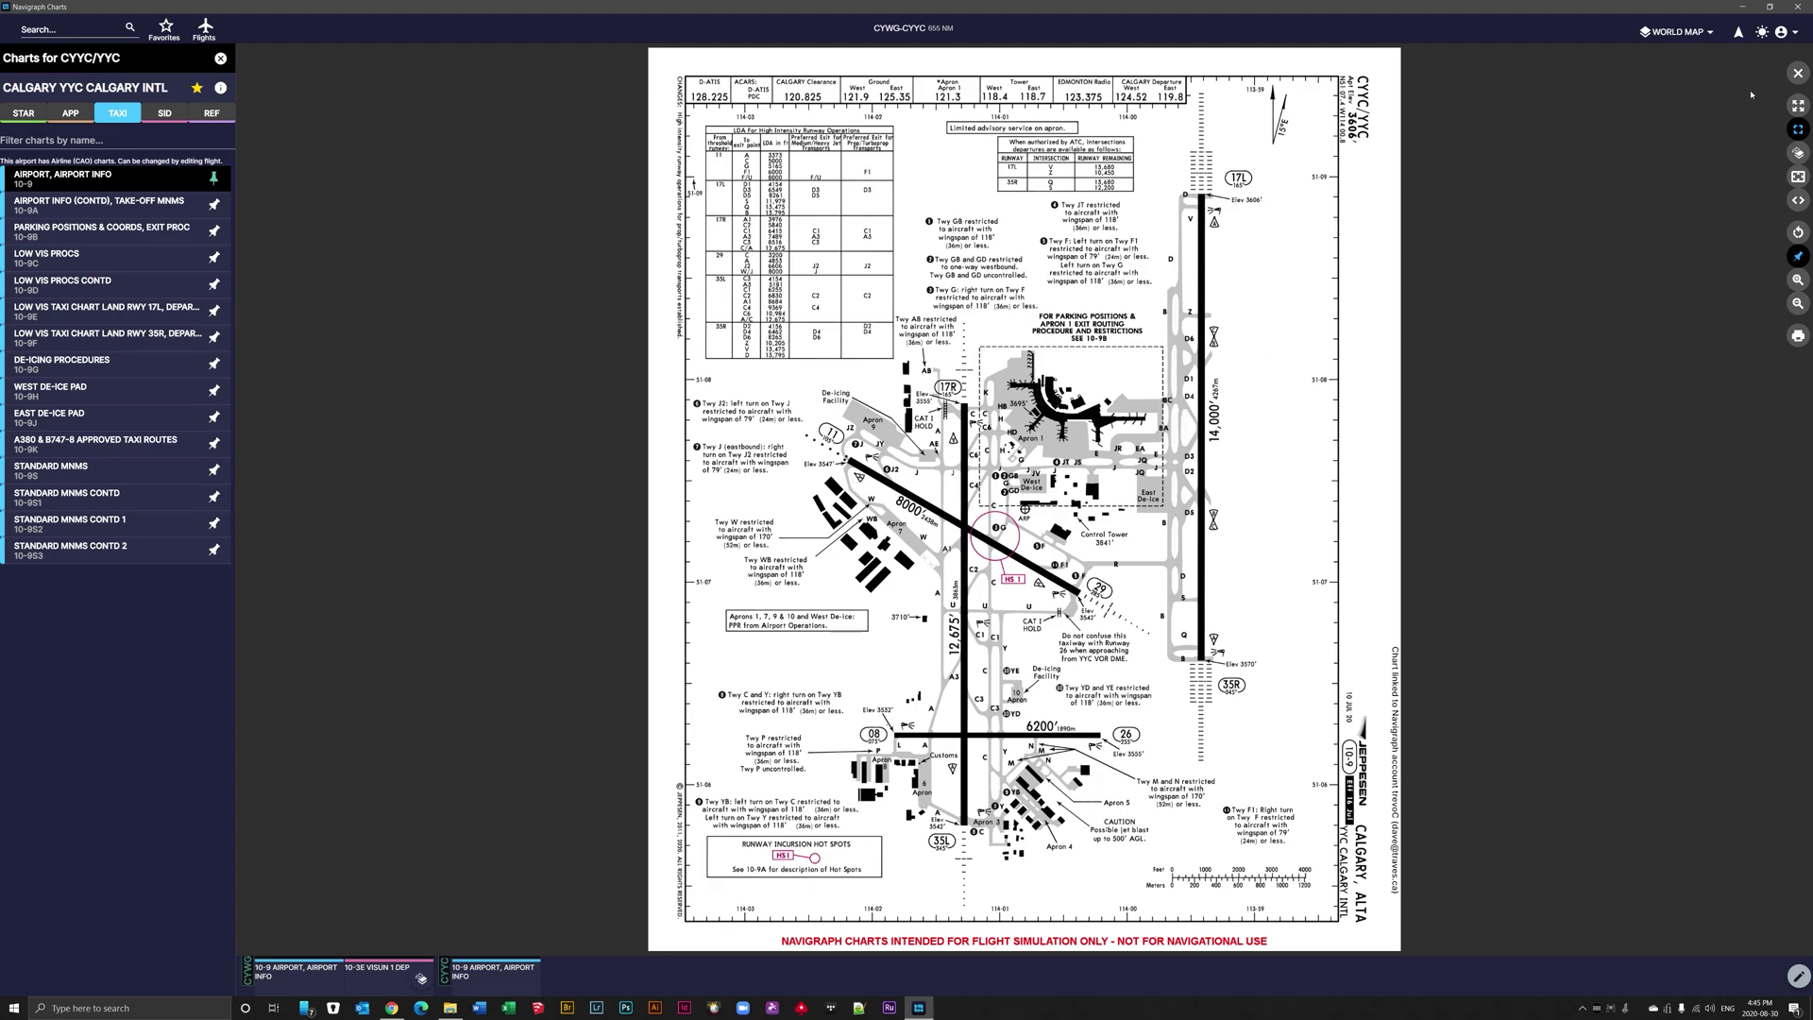
click(1796, 80)
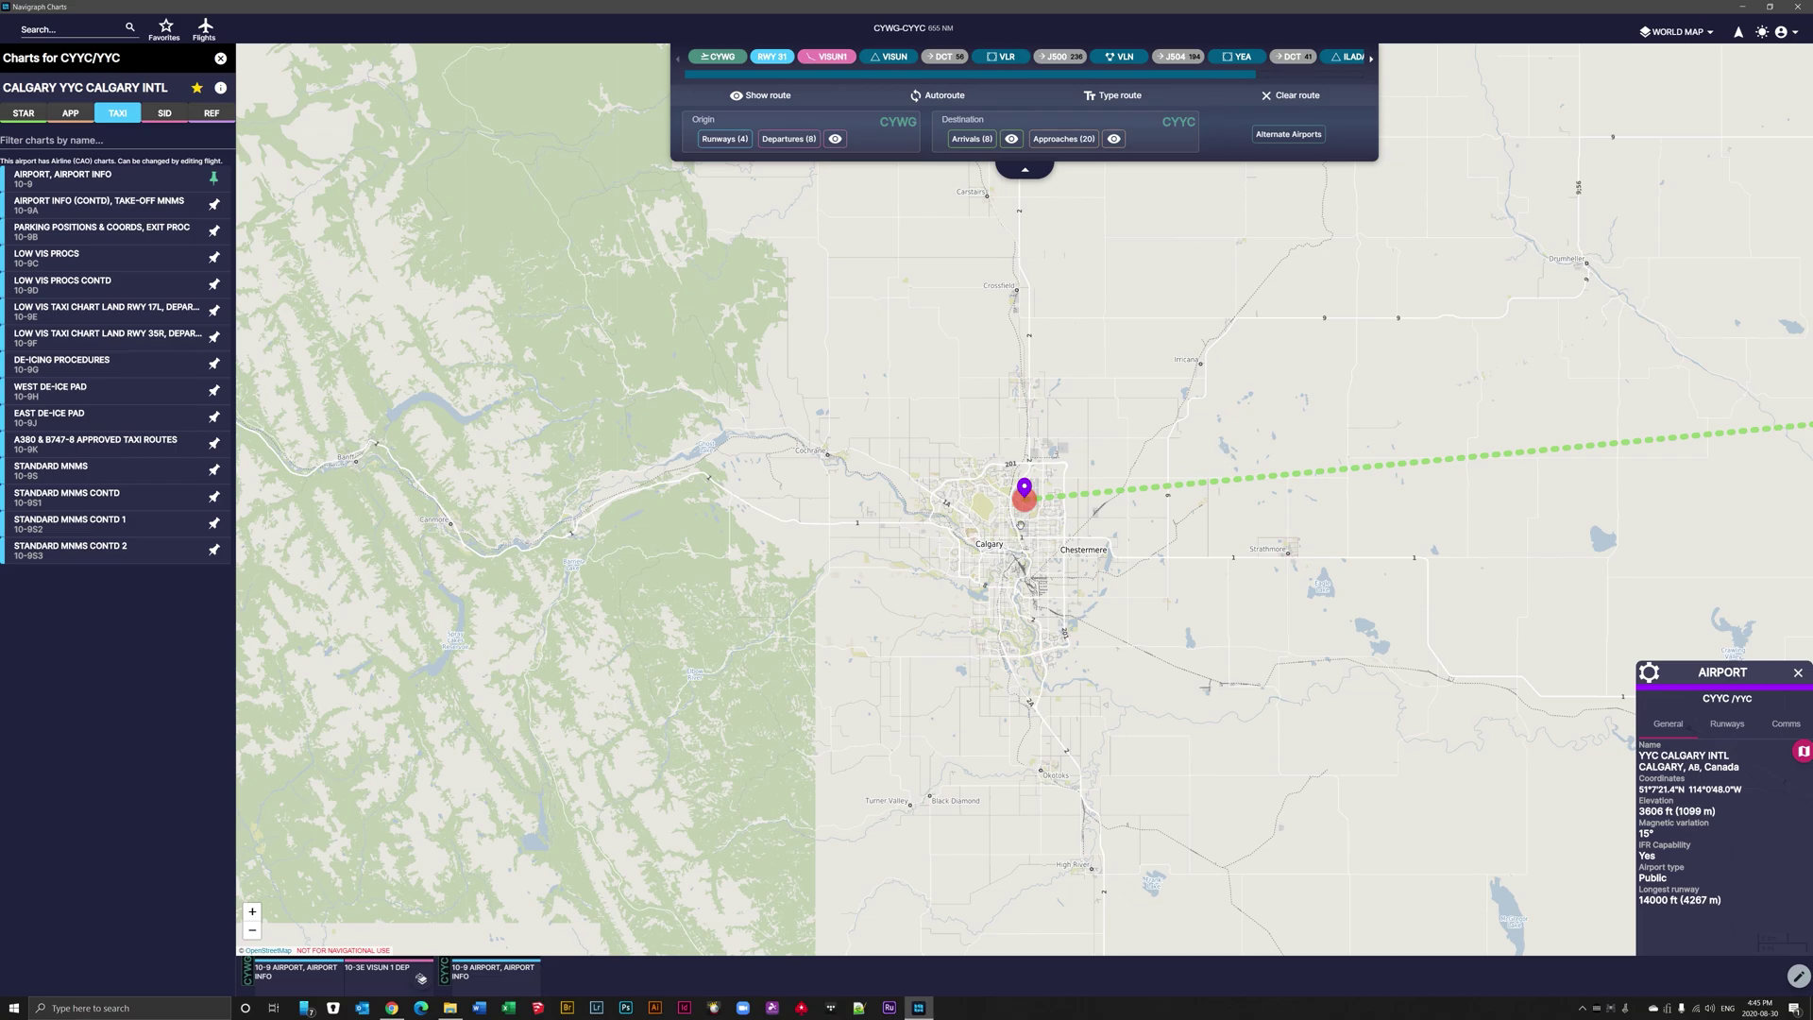
- Overlay CYYC's ILS RWY 11 approach chart and frame it over the route into Calgary
click(71, 113)
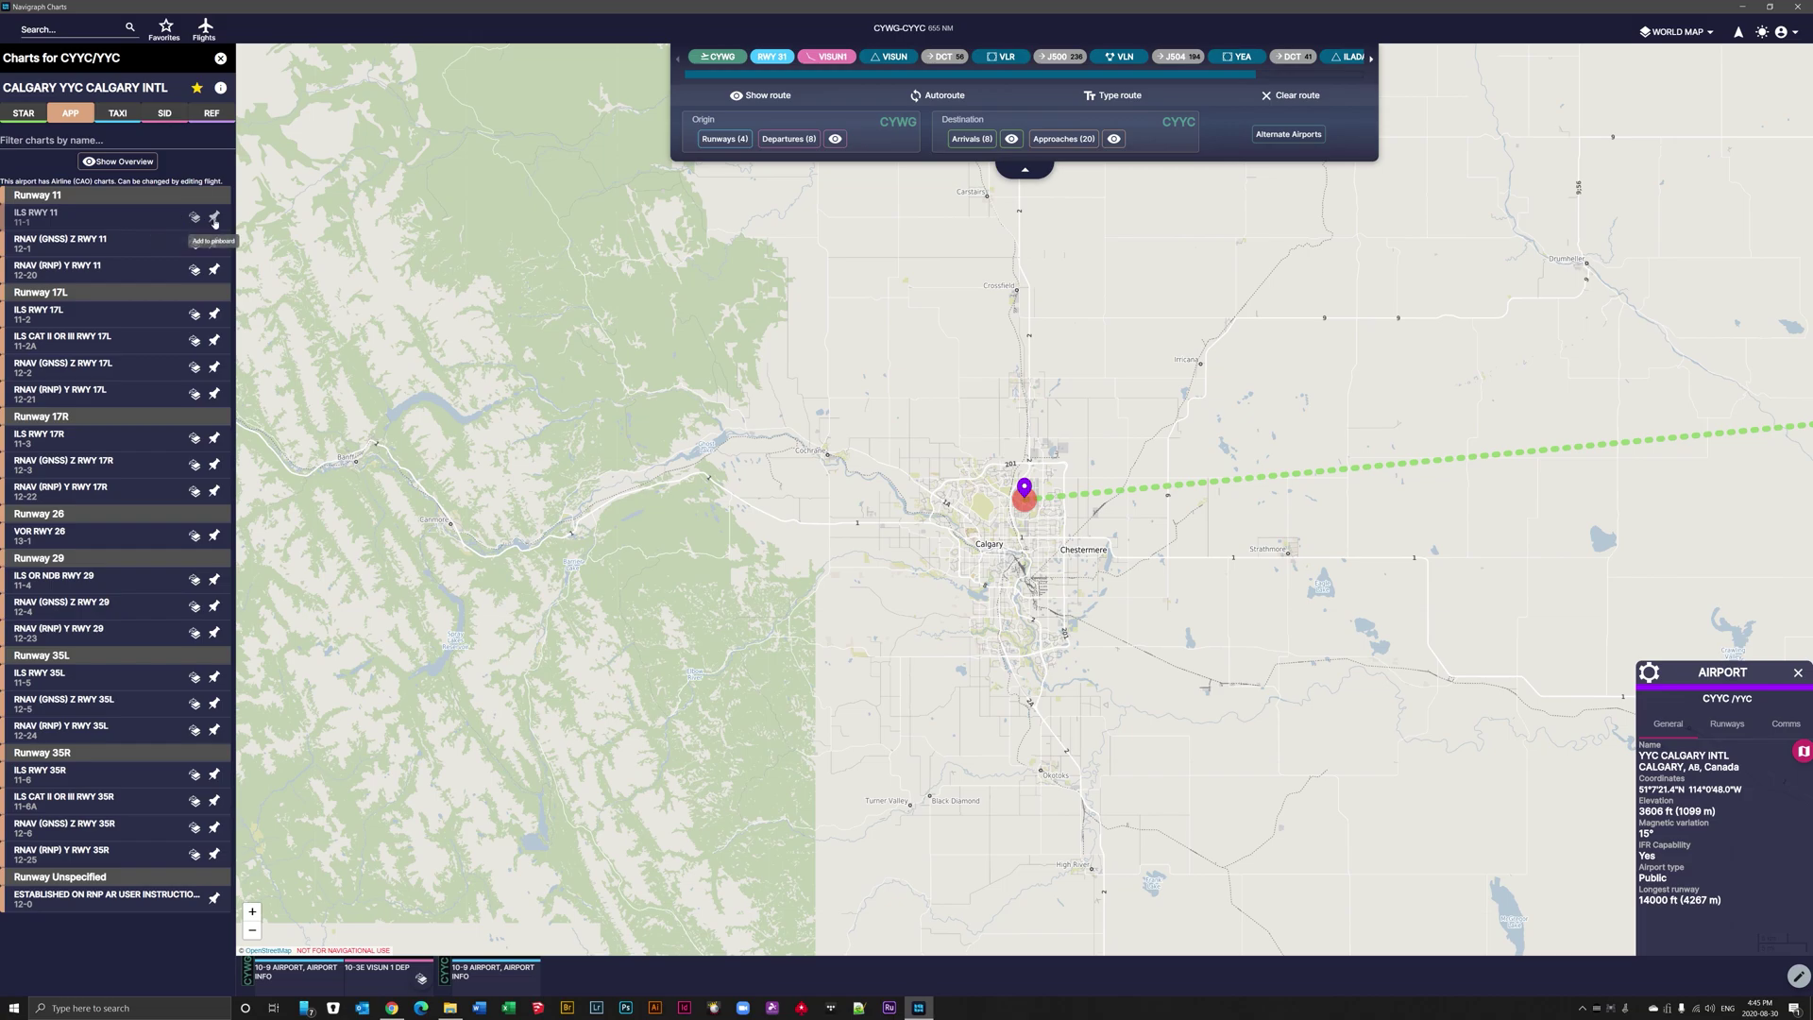
click(195, 218)
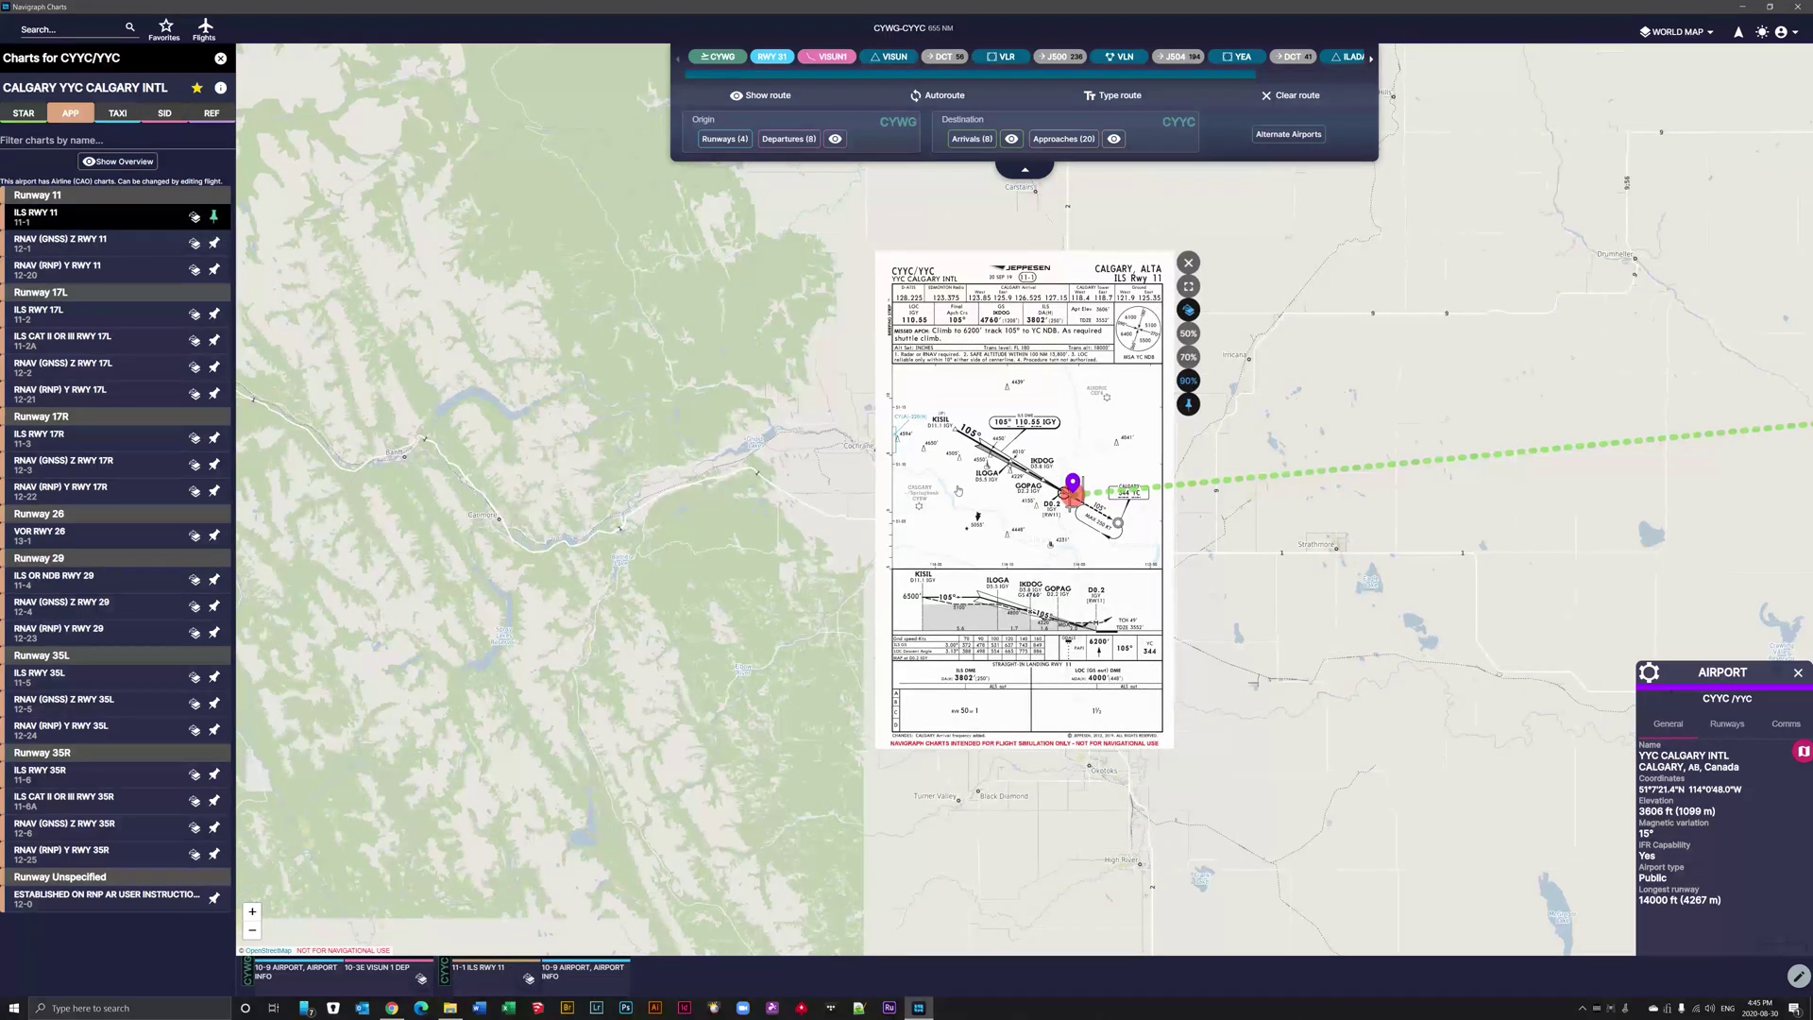
scroll(1070, 509, up, 2)
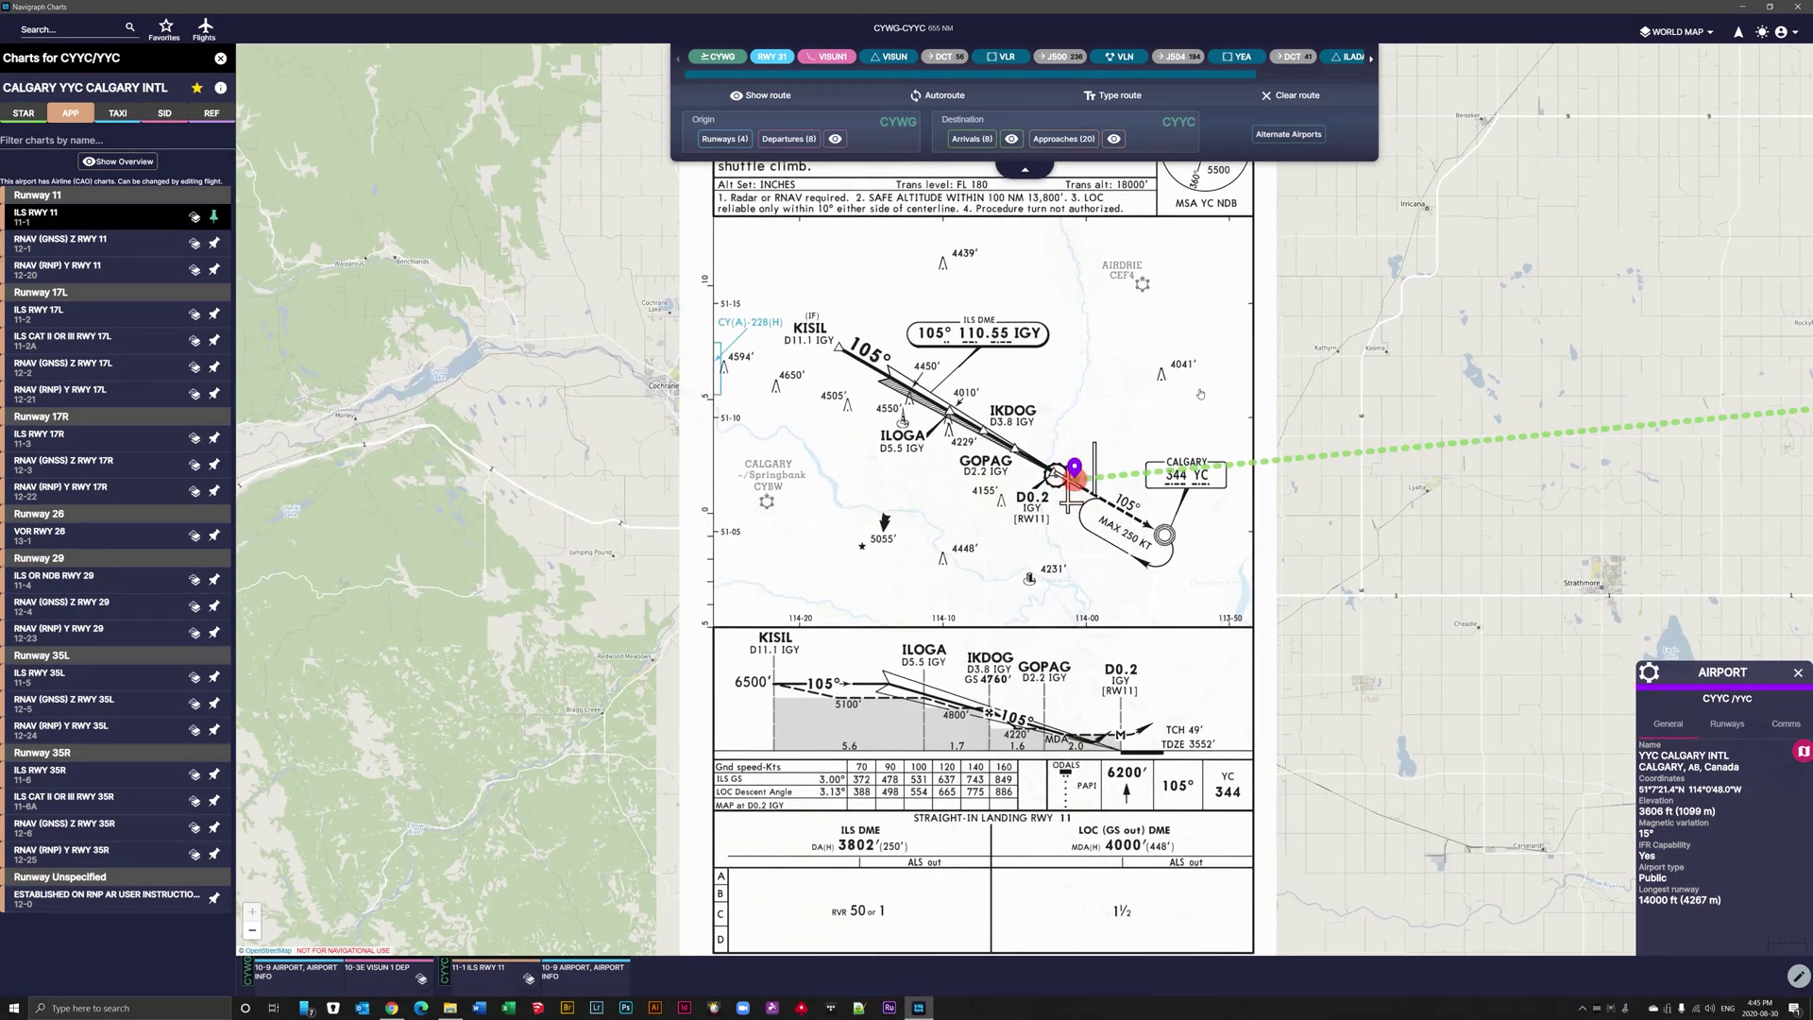
drag(1201, 394, 1132, 558)
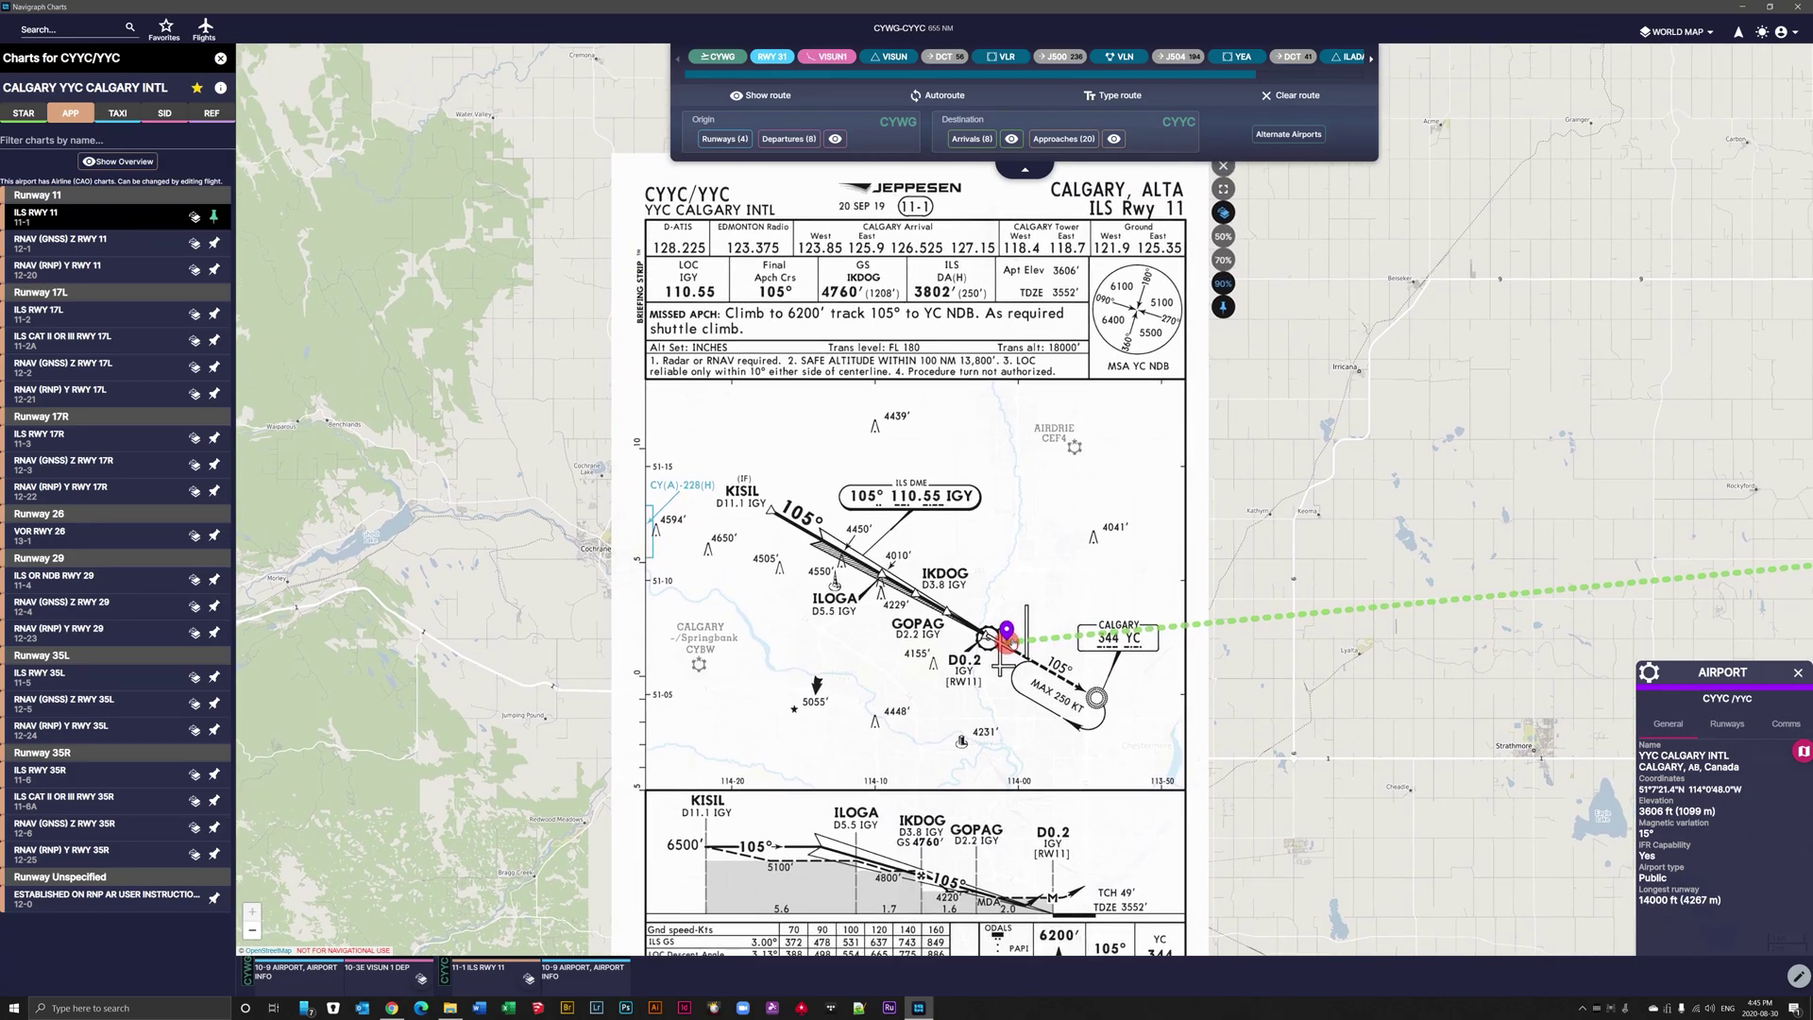
scroll(1211, 631, down, 4)
drag(1794, 557, 1344, 477)
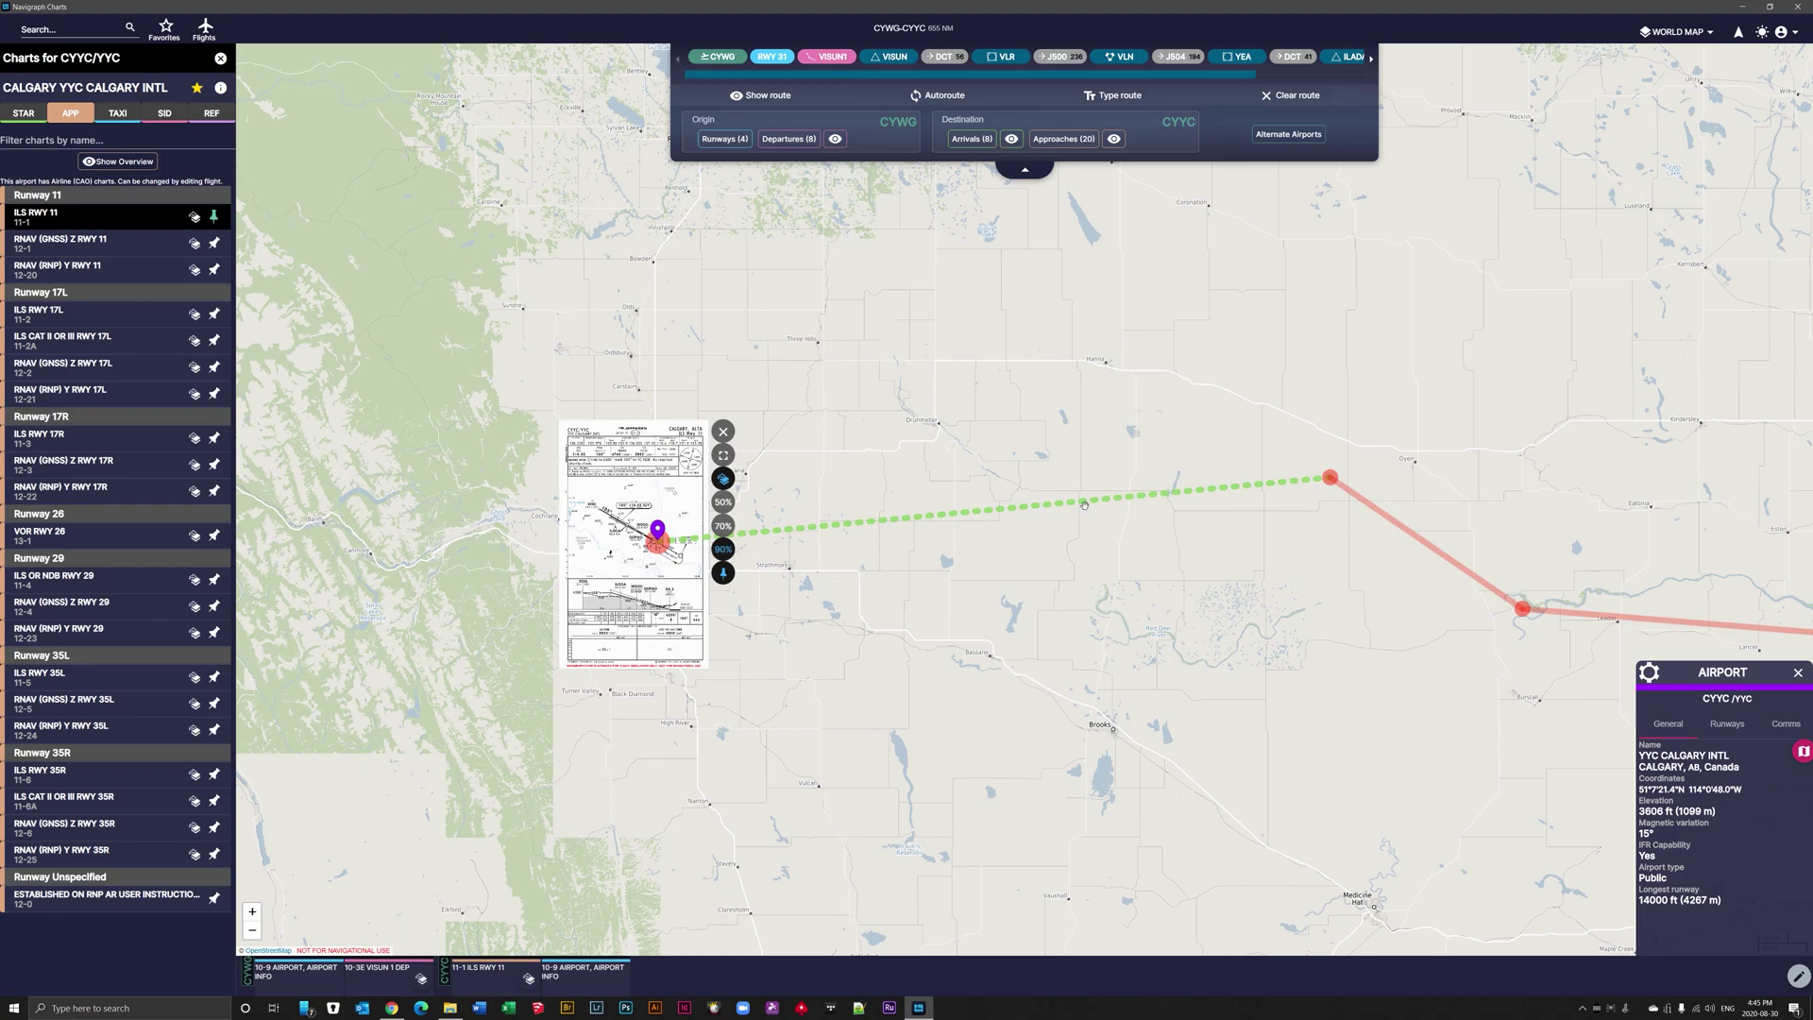
drag(1090, 495, 1178, 432)
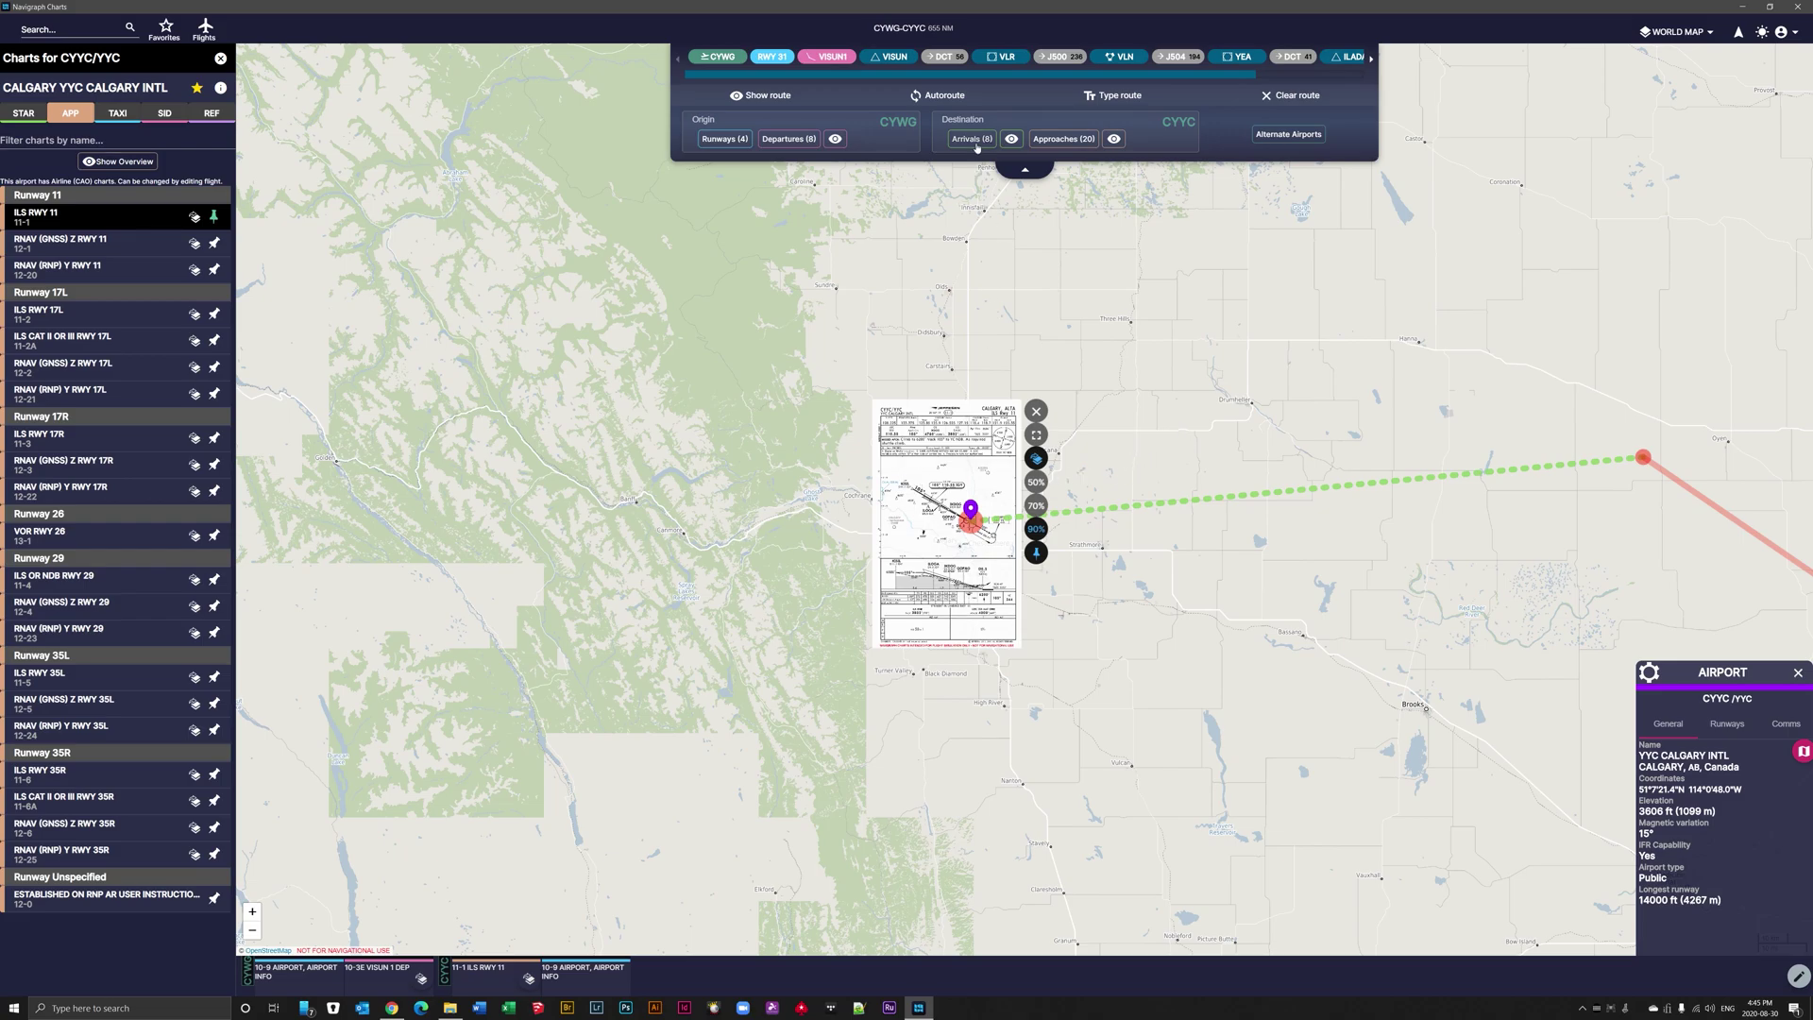
- Compare the CYYC arrivals overview for runways 11 and 17L, settling on runway 11
click(1017, 141)
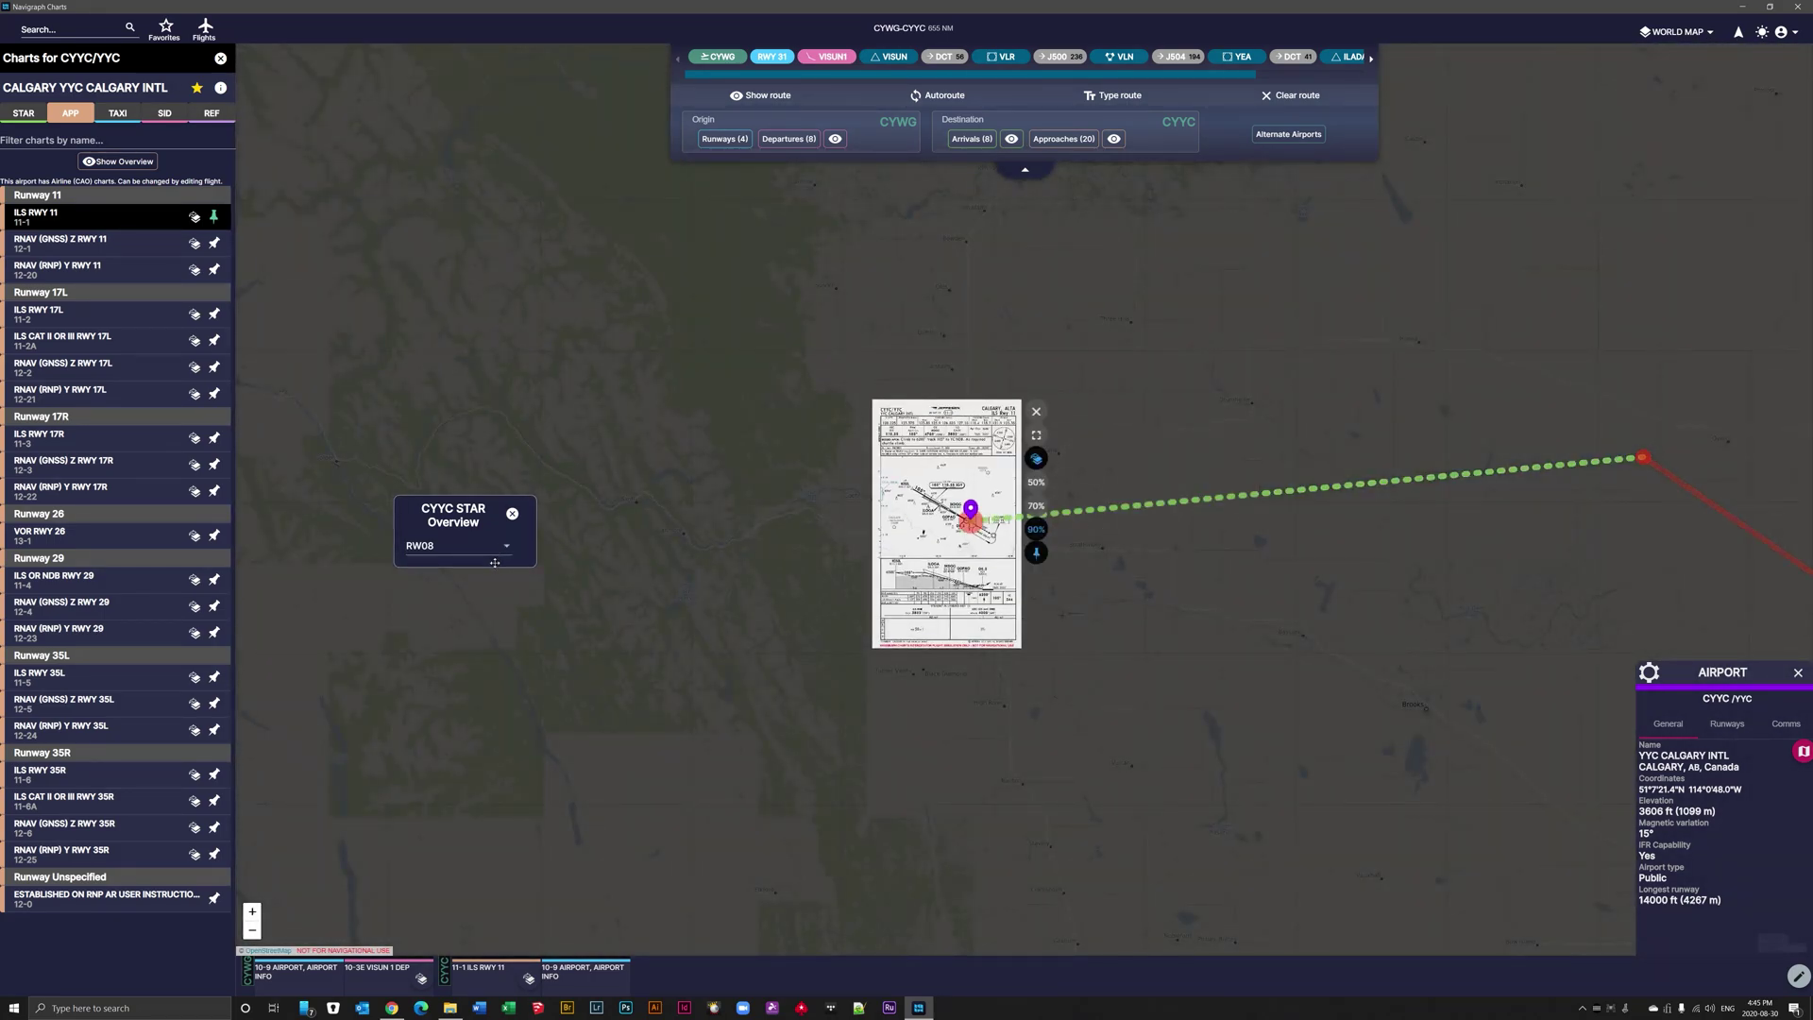
click(498, 552)
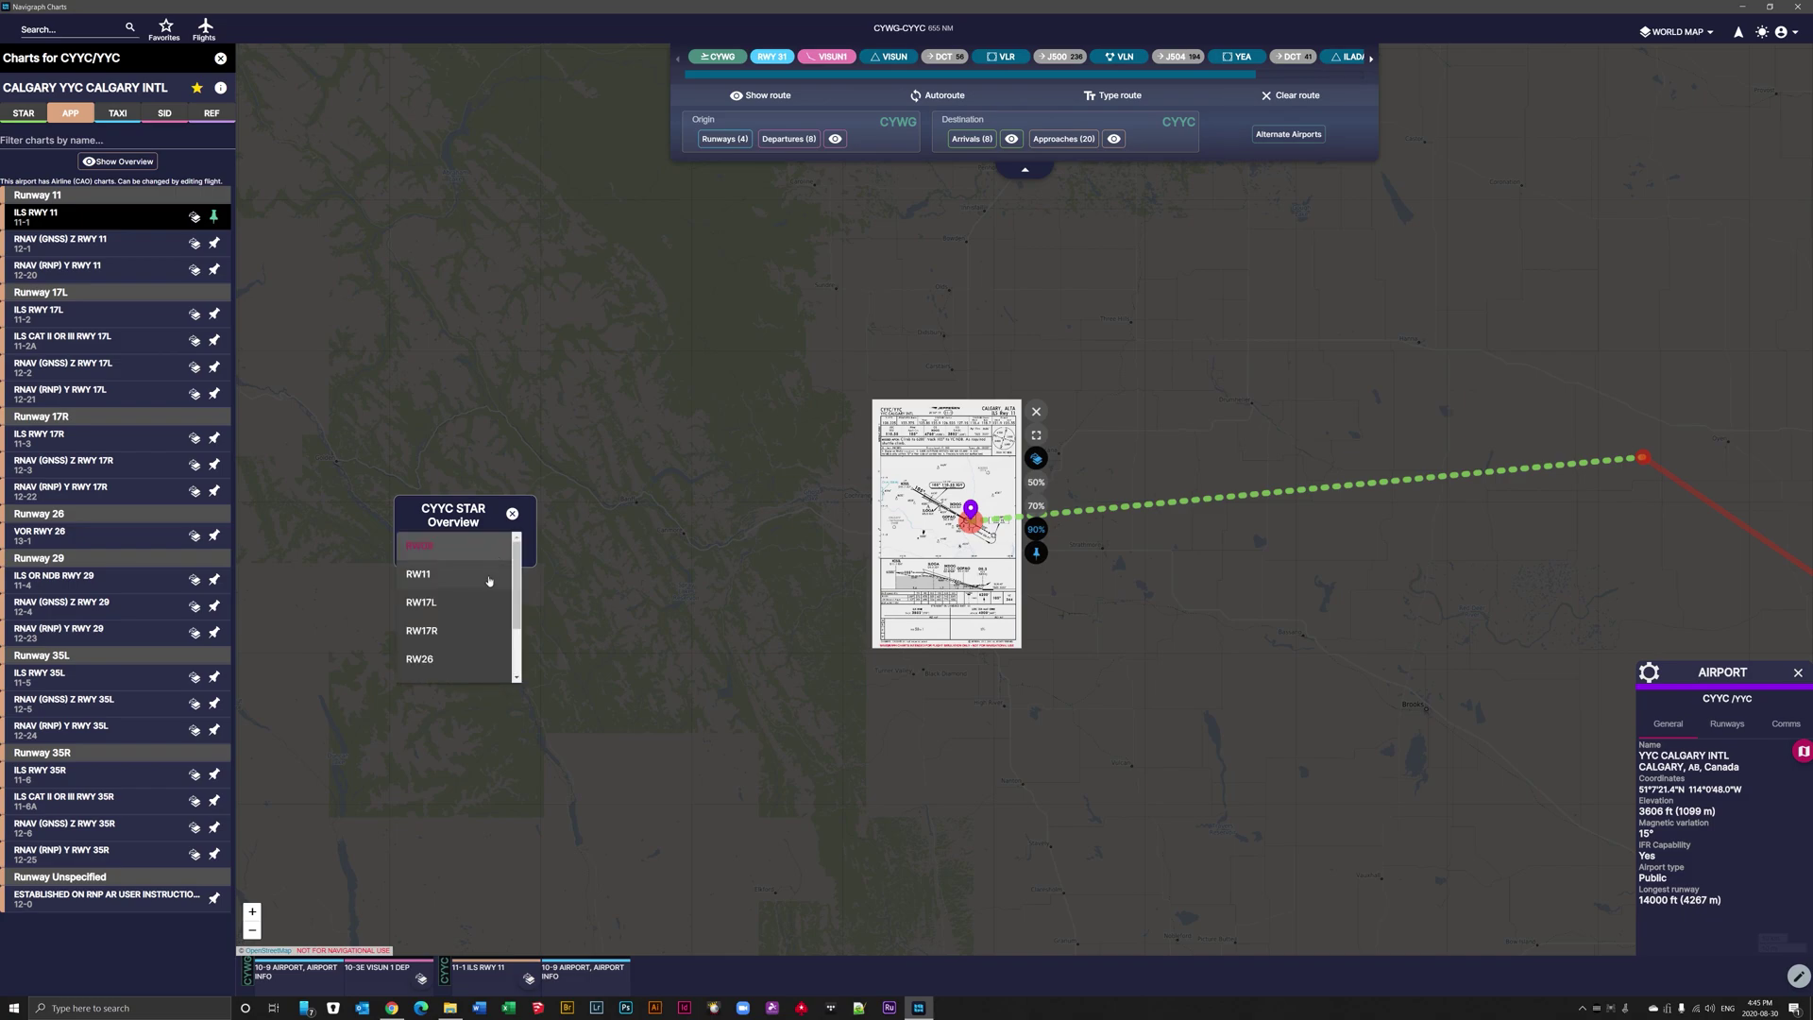
click(489, 578)
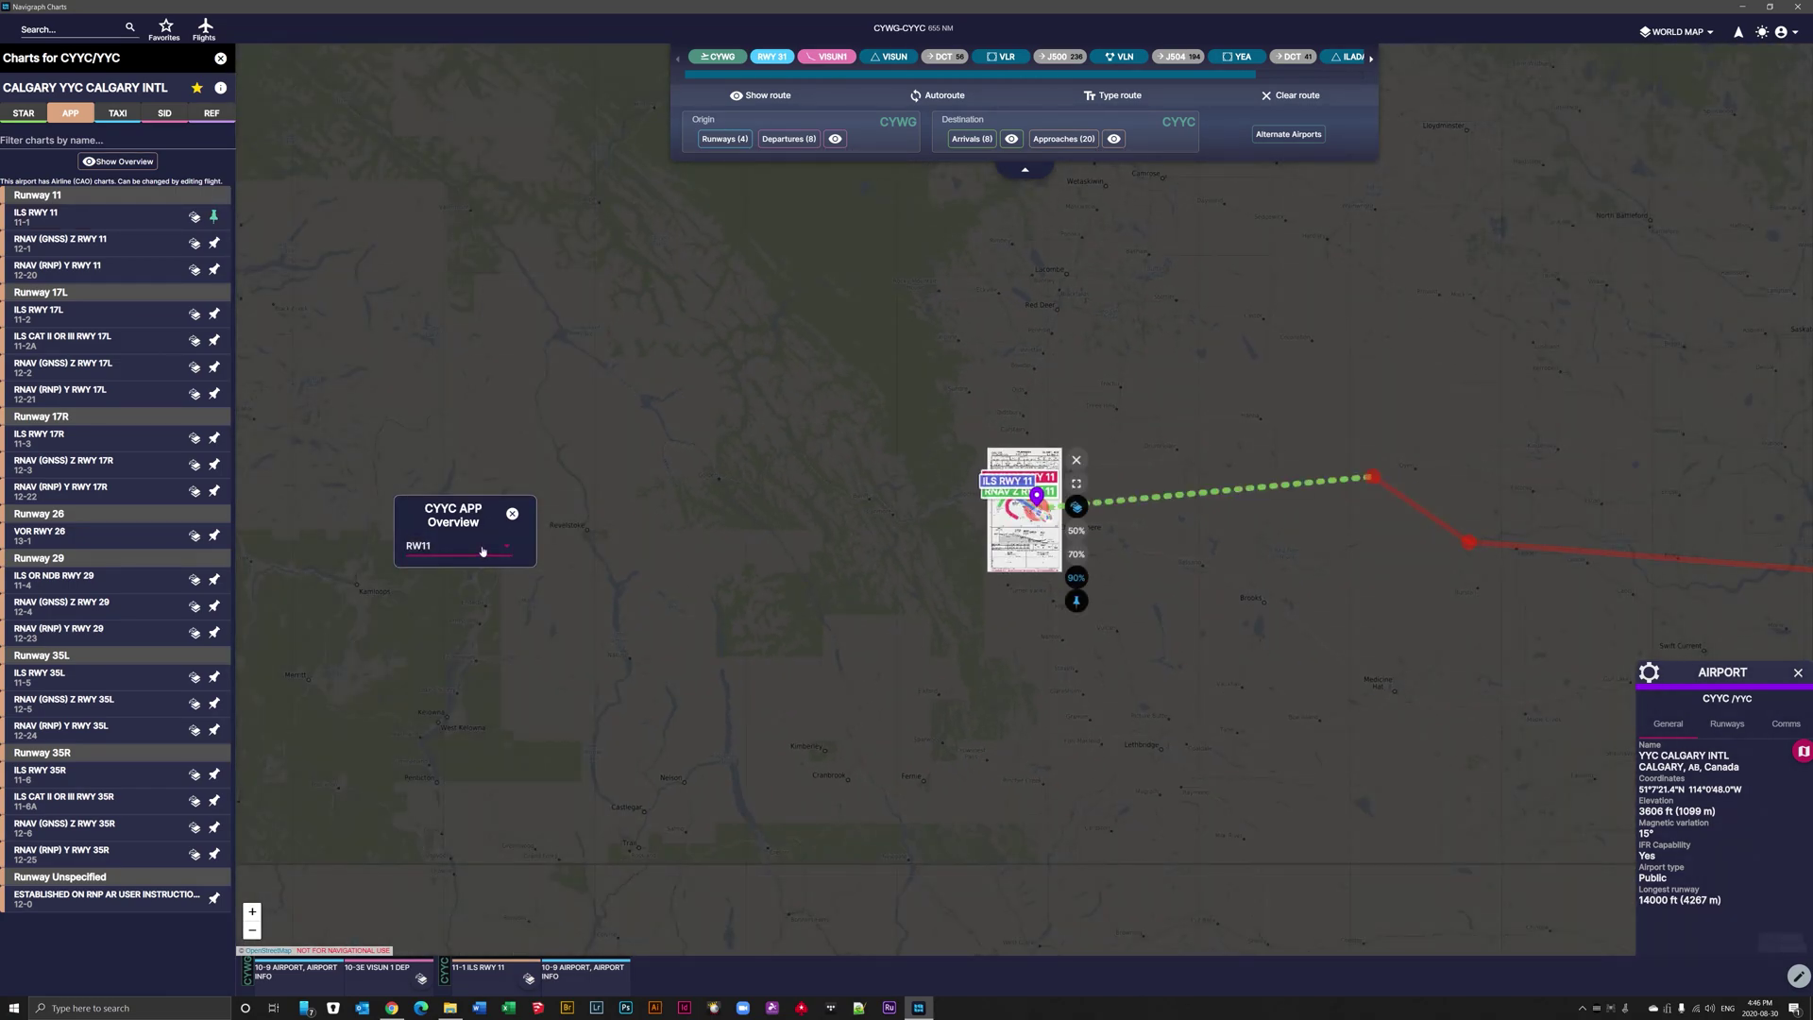
click(481, 551)
click(479, 583)
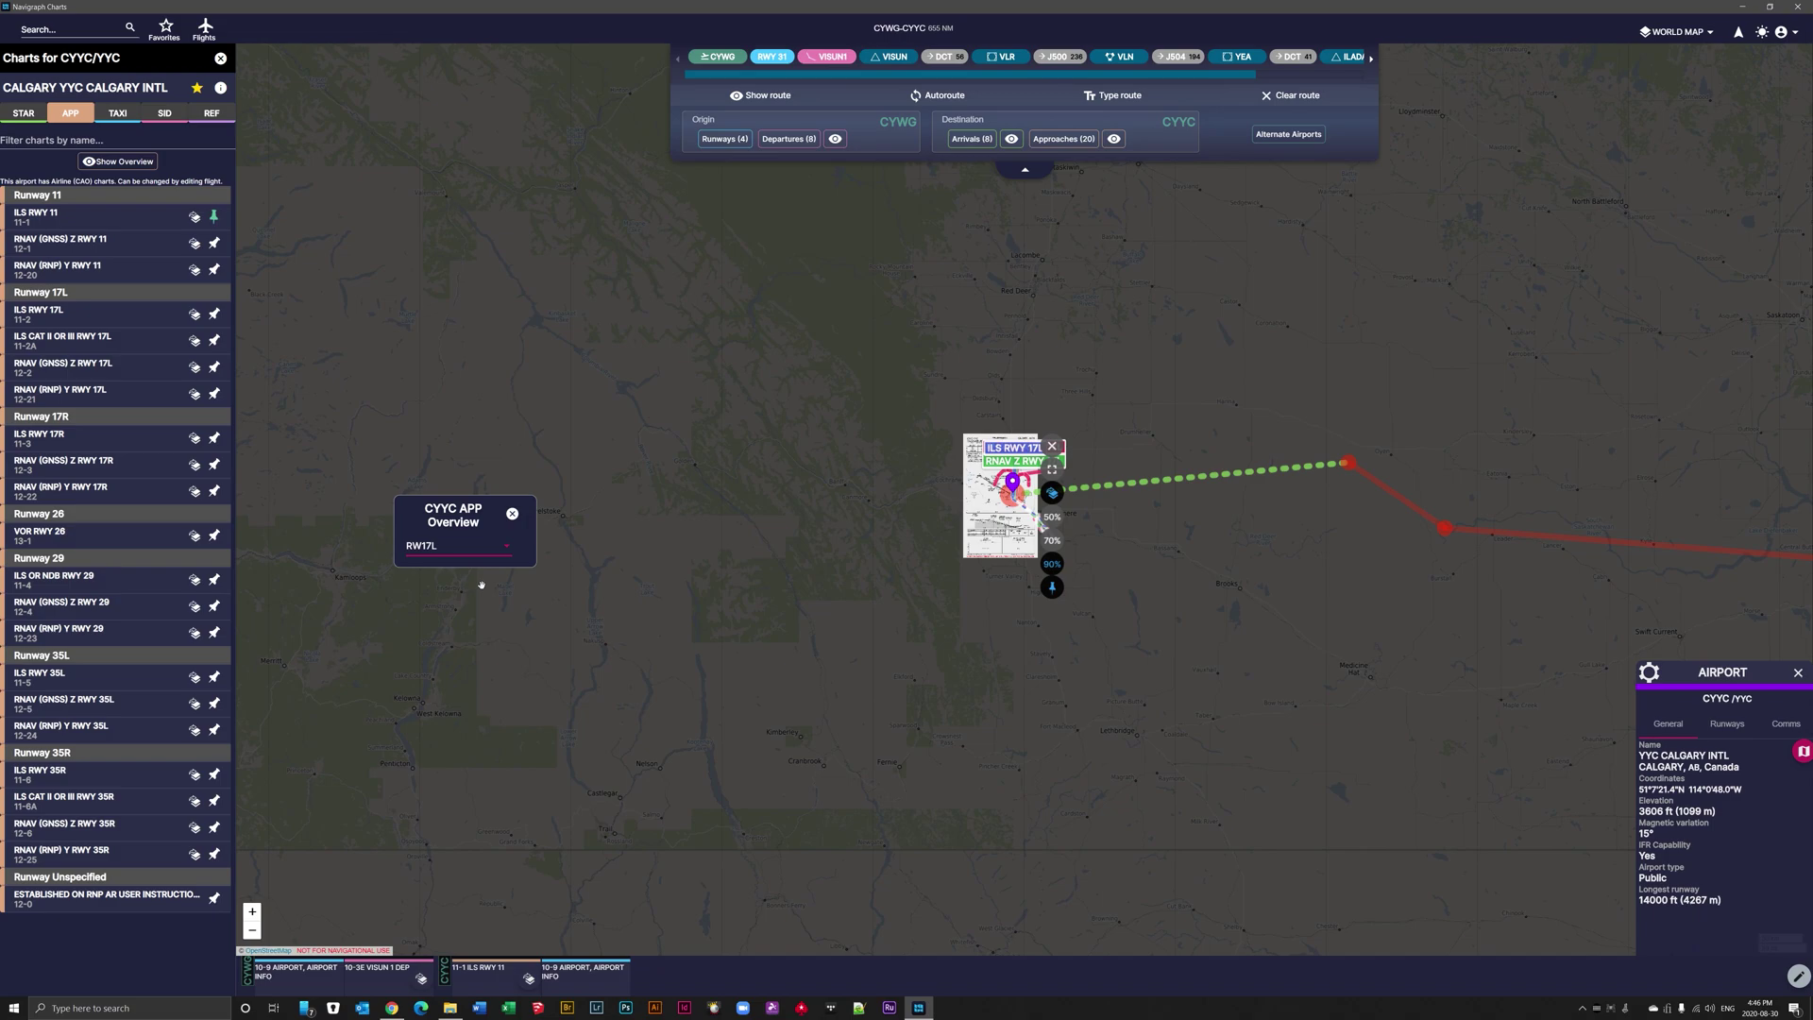
click(467, 555)
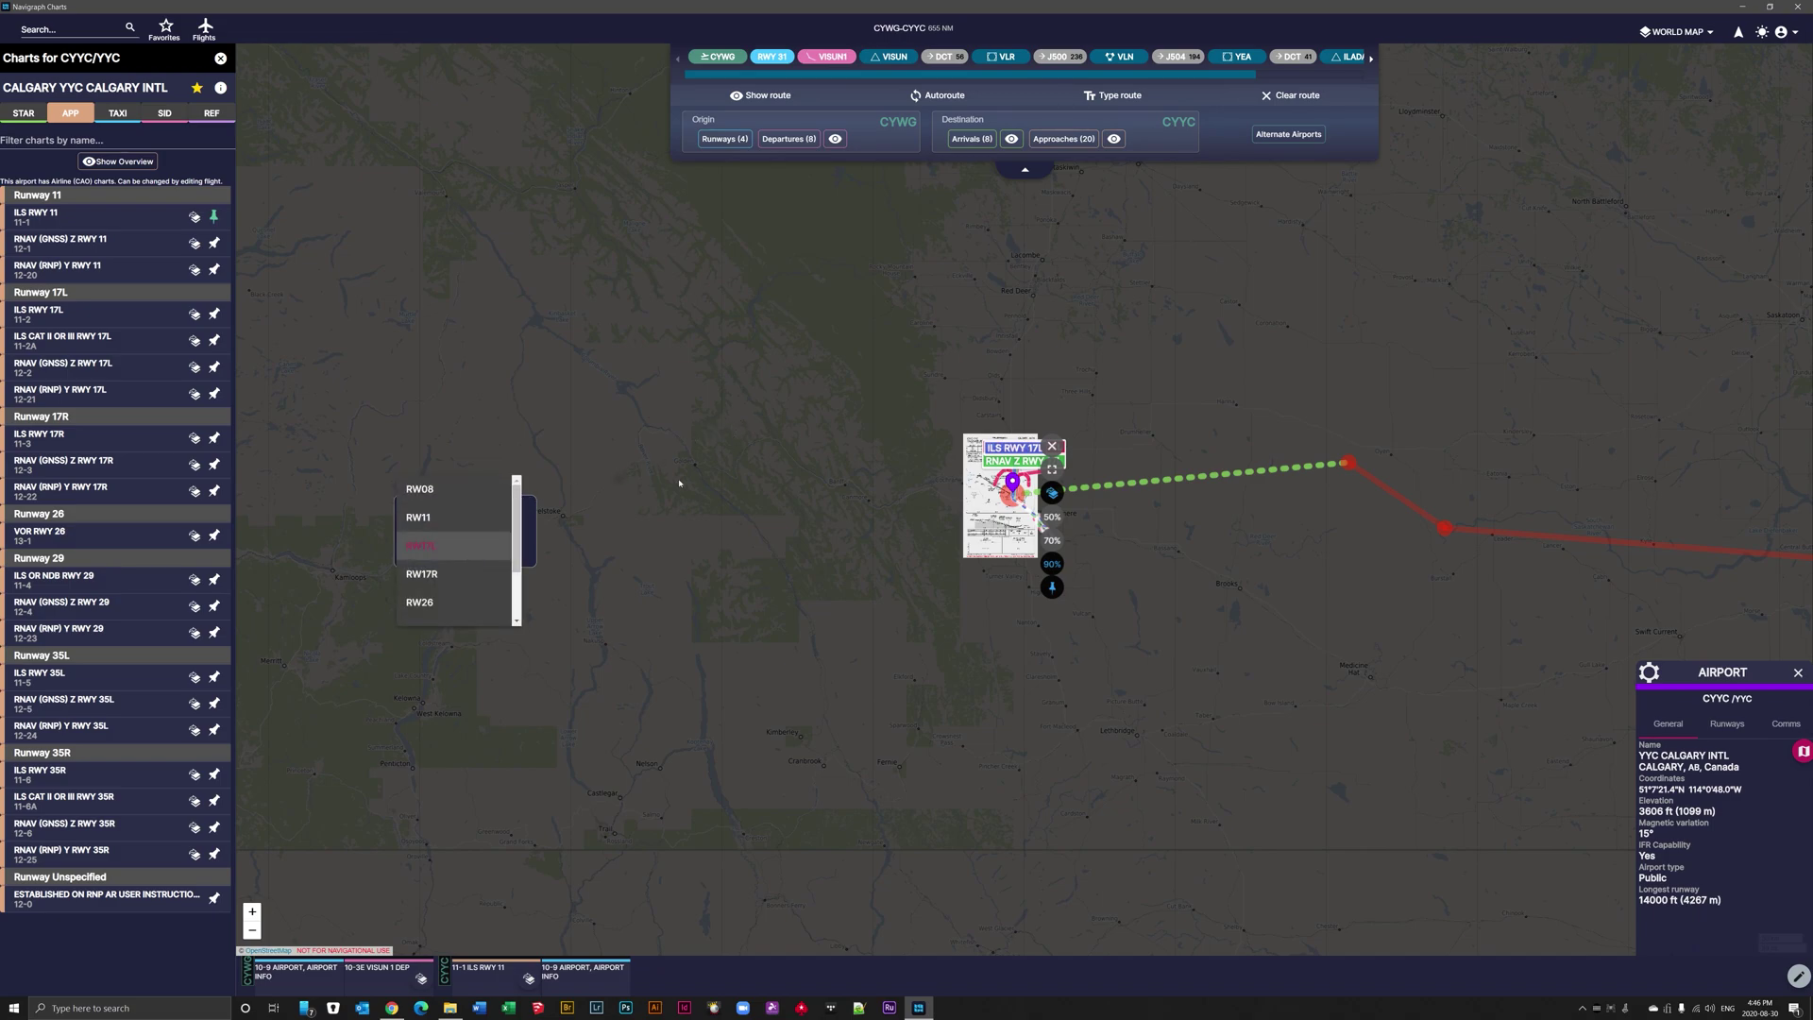
click(466, 525)
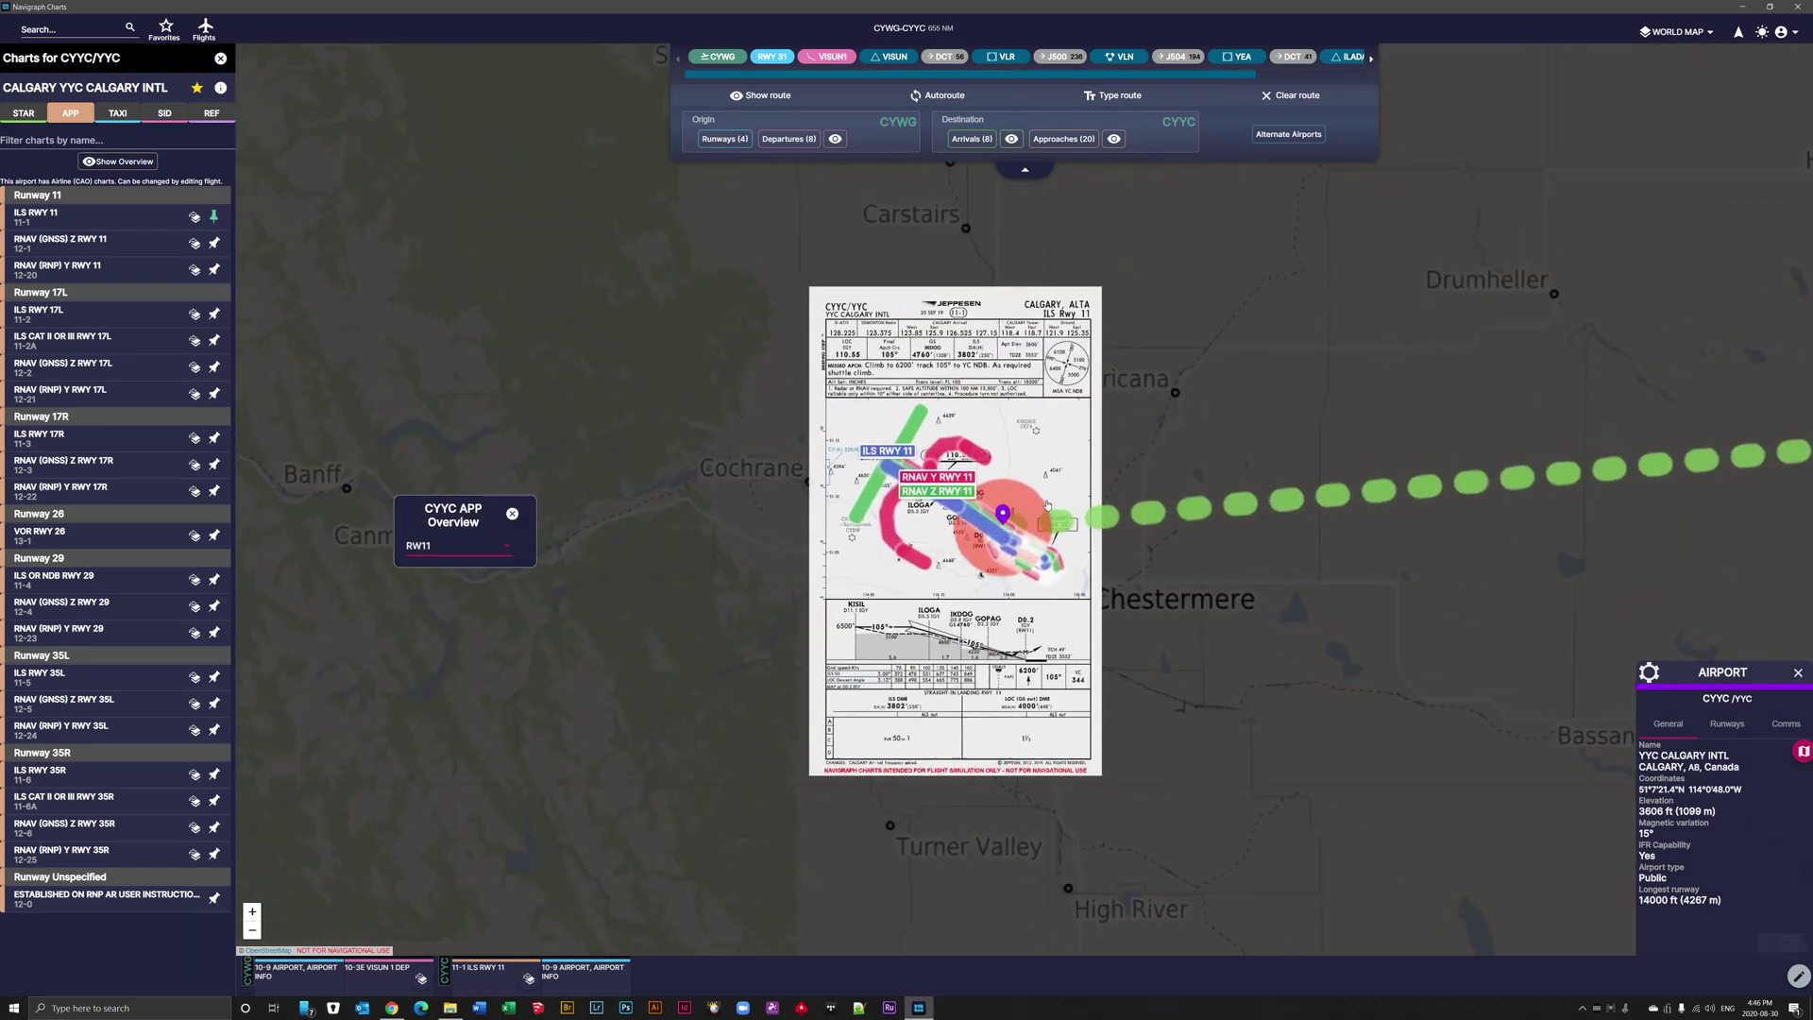
scroll(1038, 505, up, 3)
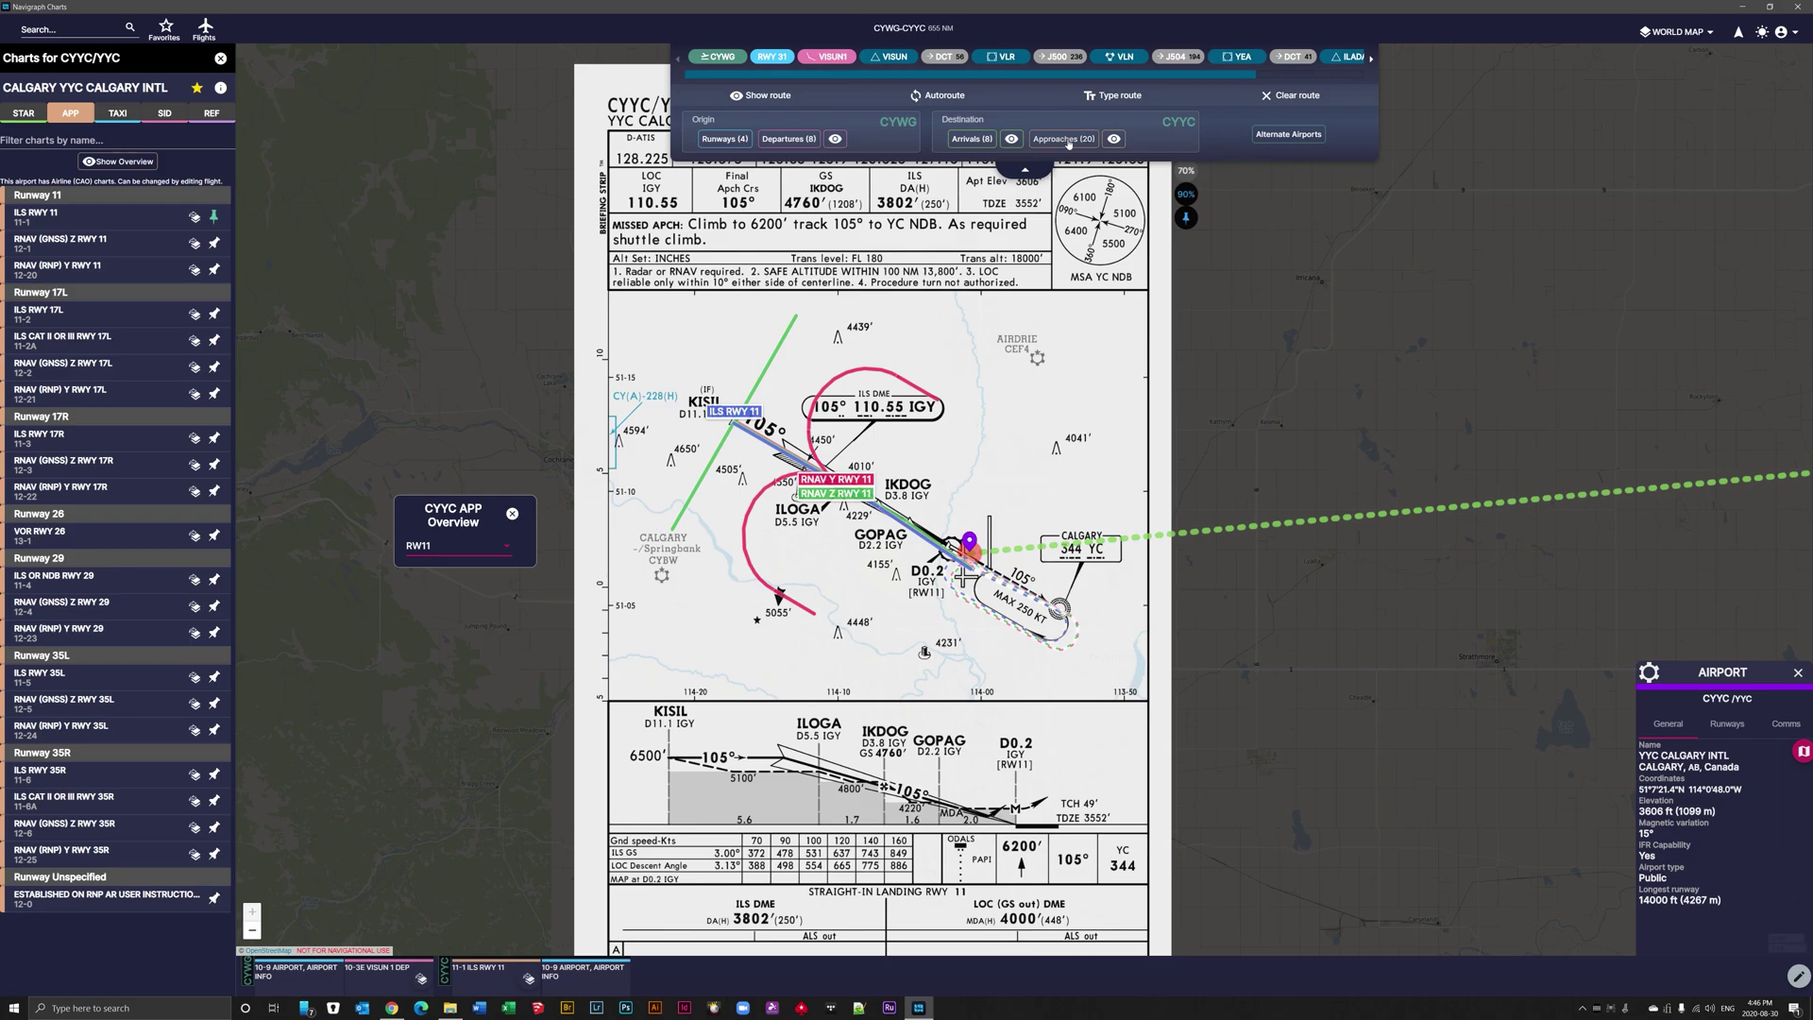
- Show the CYYC approaches overview for runway 11 and list all 20 CYYC approaches
click(957, 139)
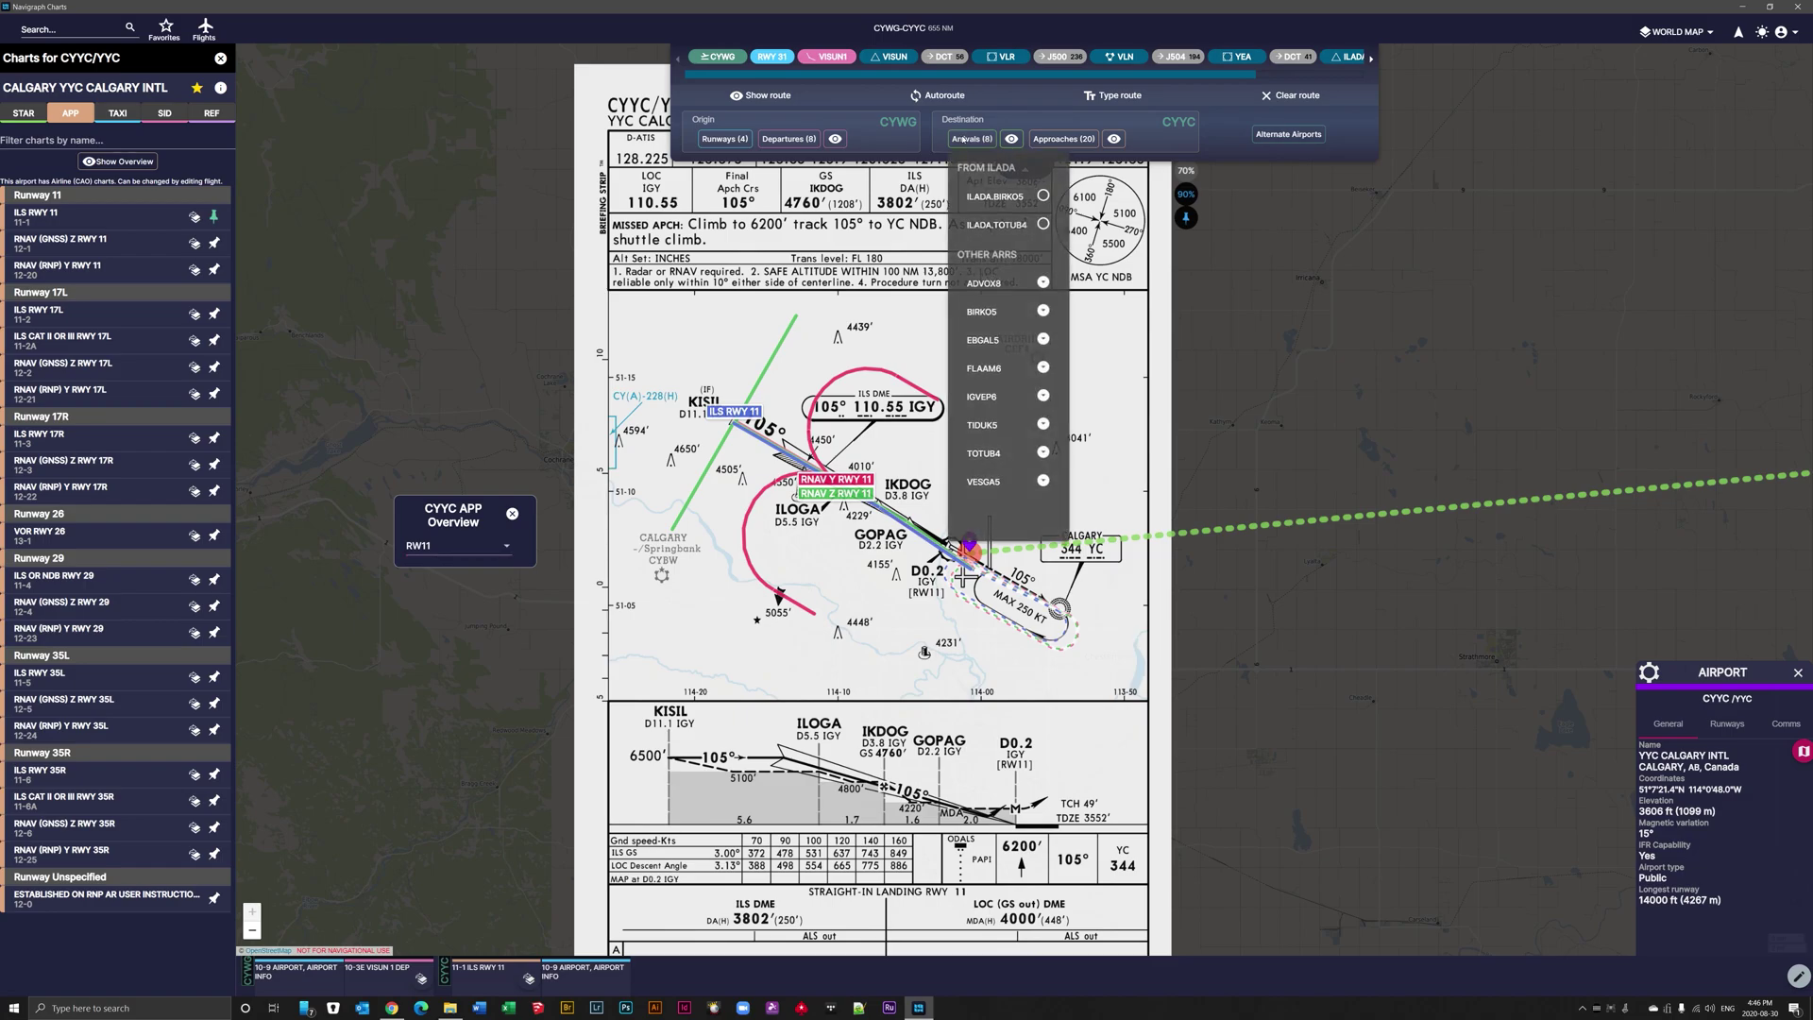
click(1011, 139)
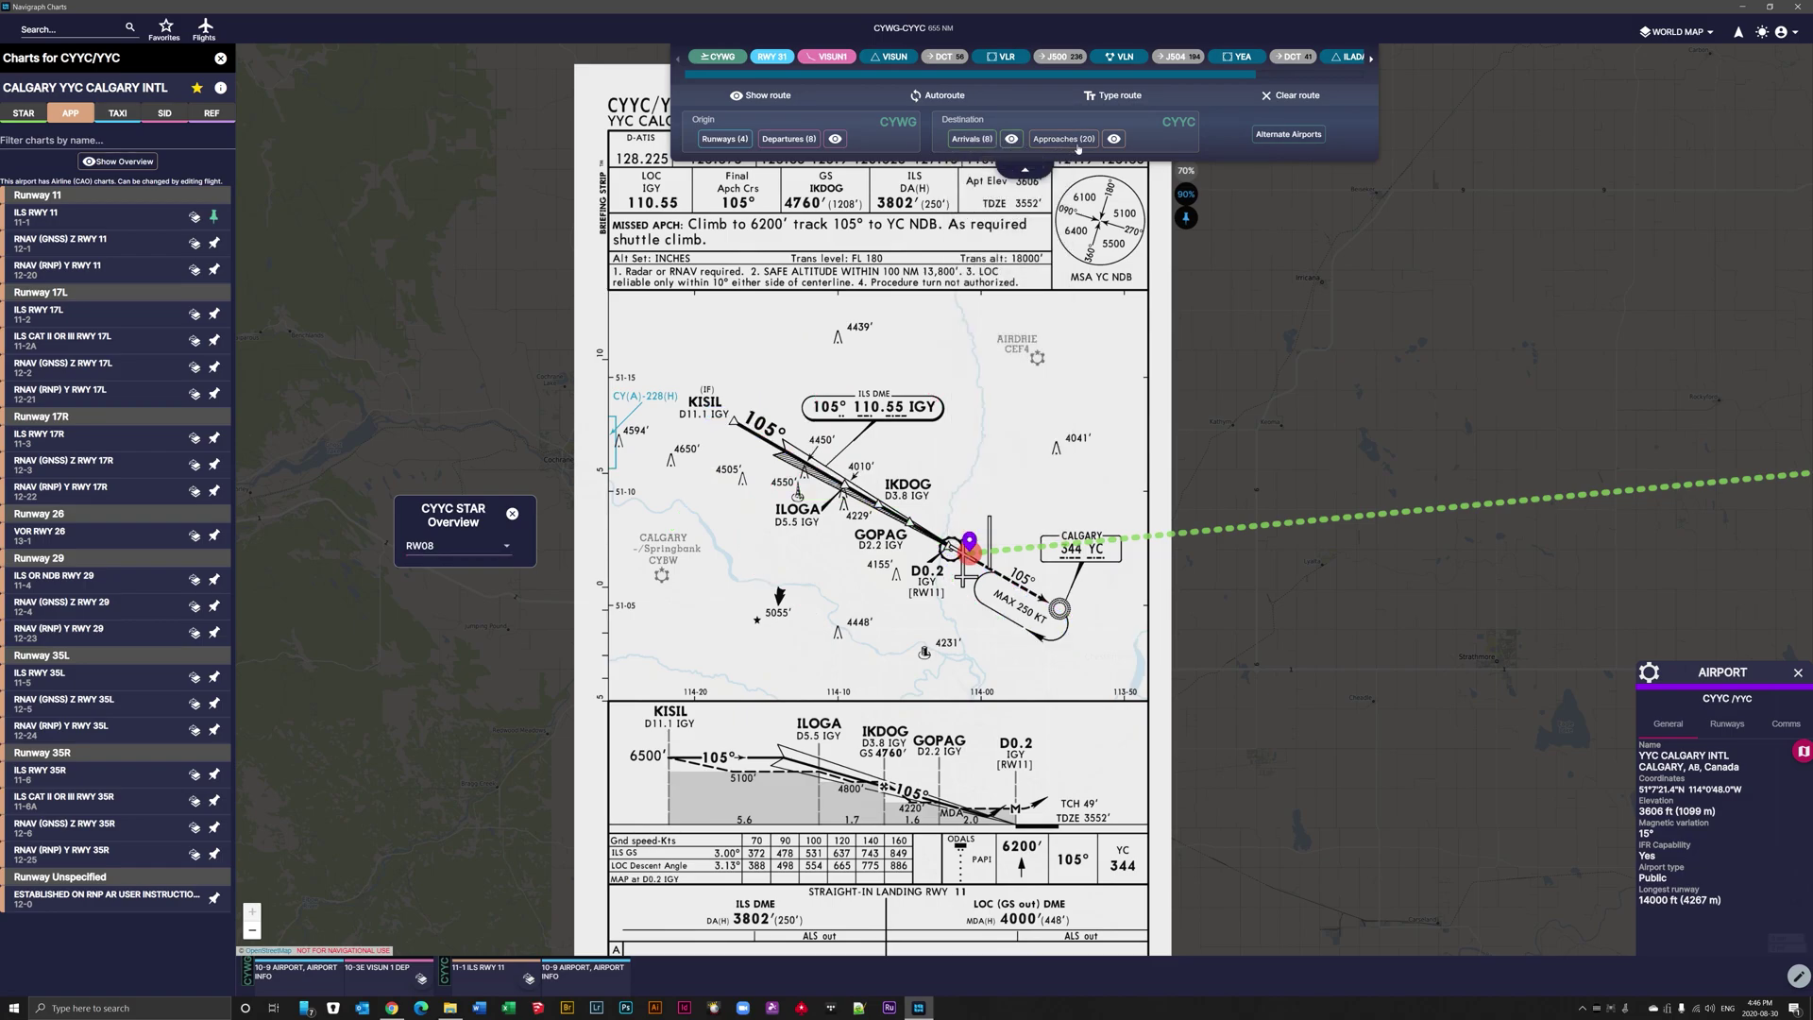
click(1114, 138)
click(513, 515)
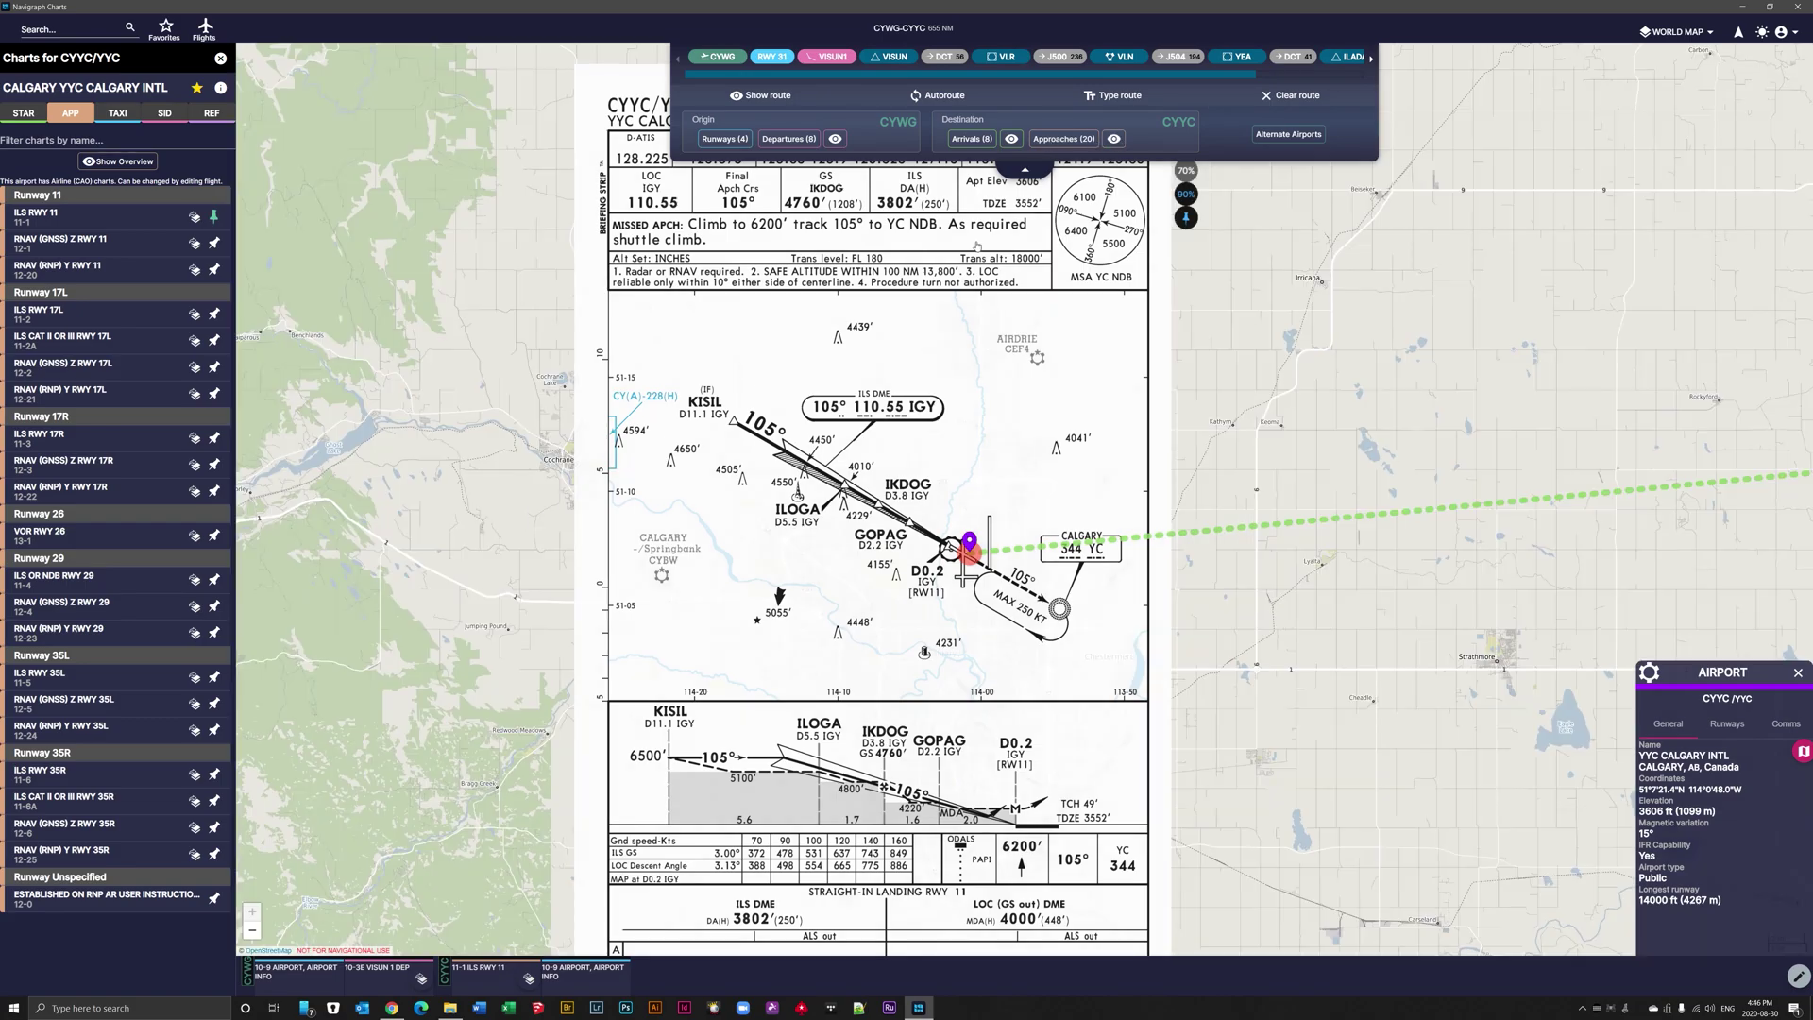
click(1114, 138)
click(487, 545)
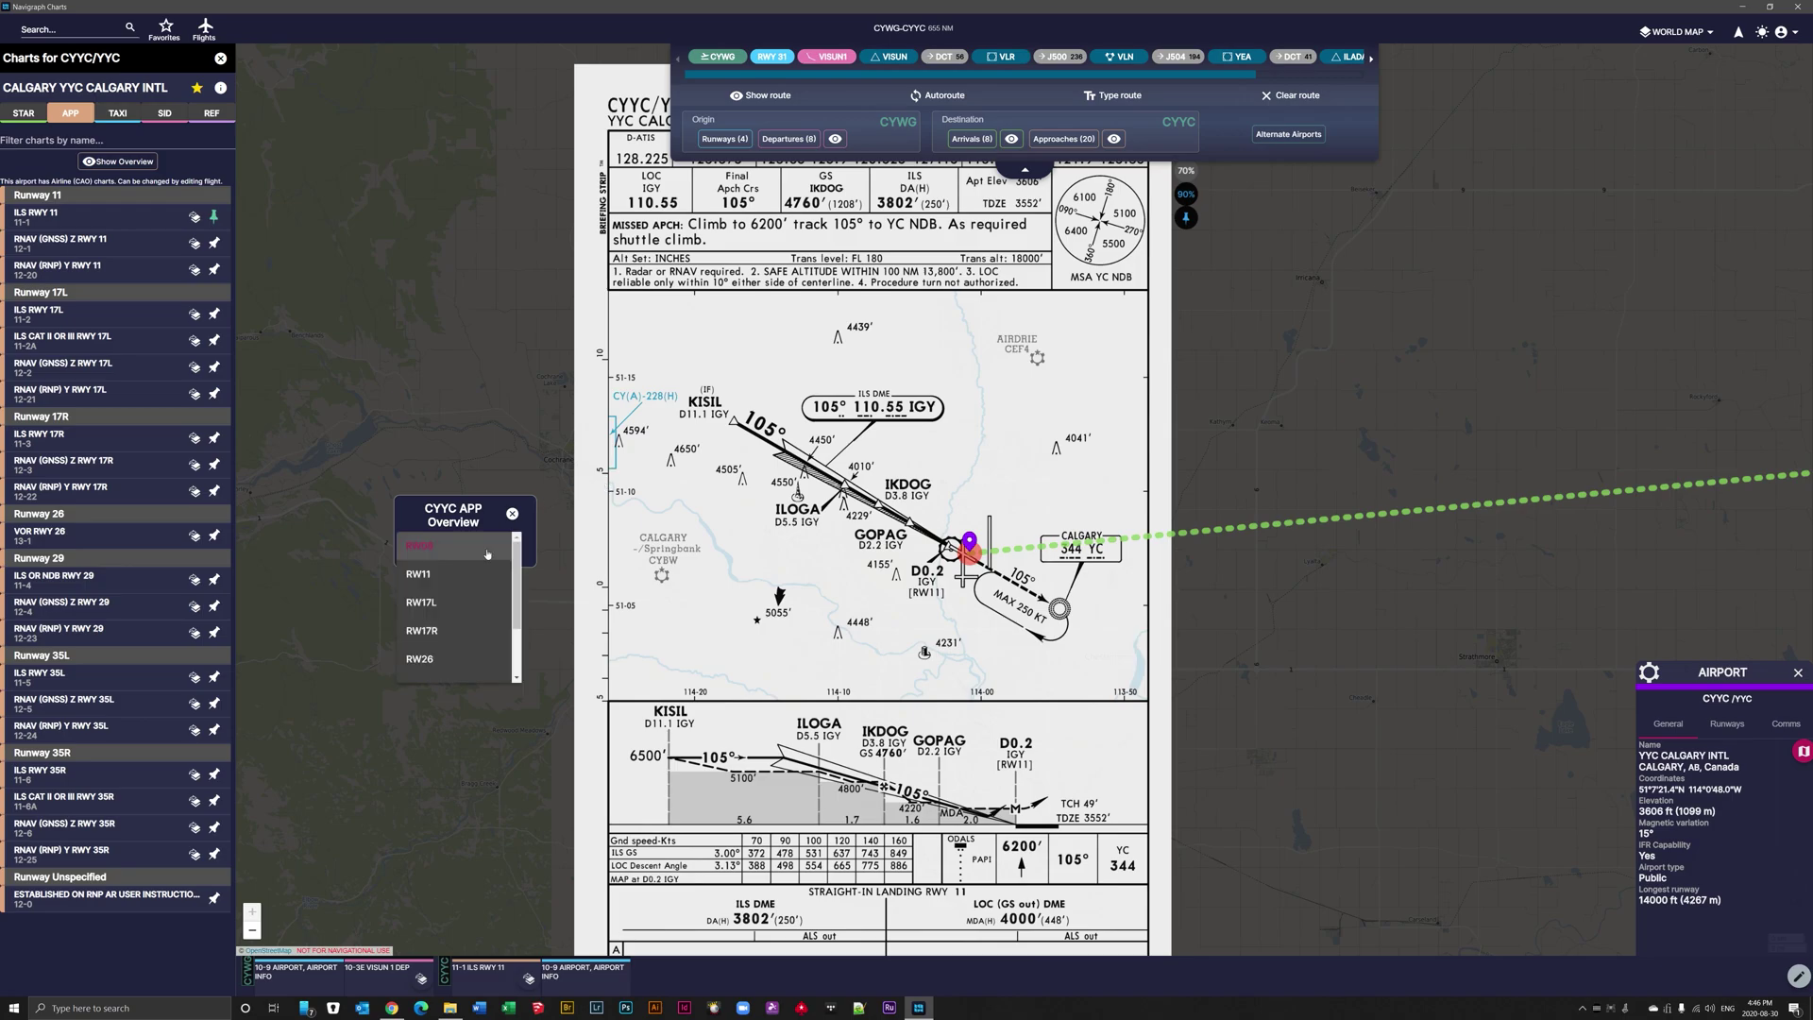
click(485, 589)
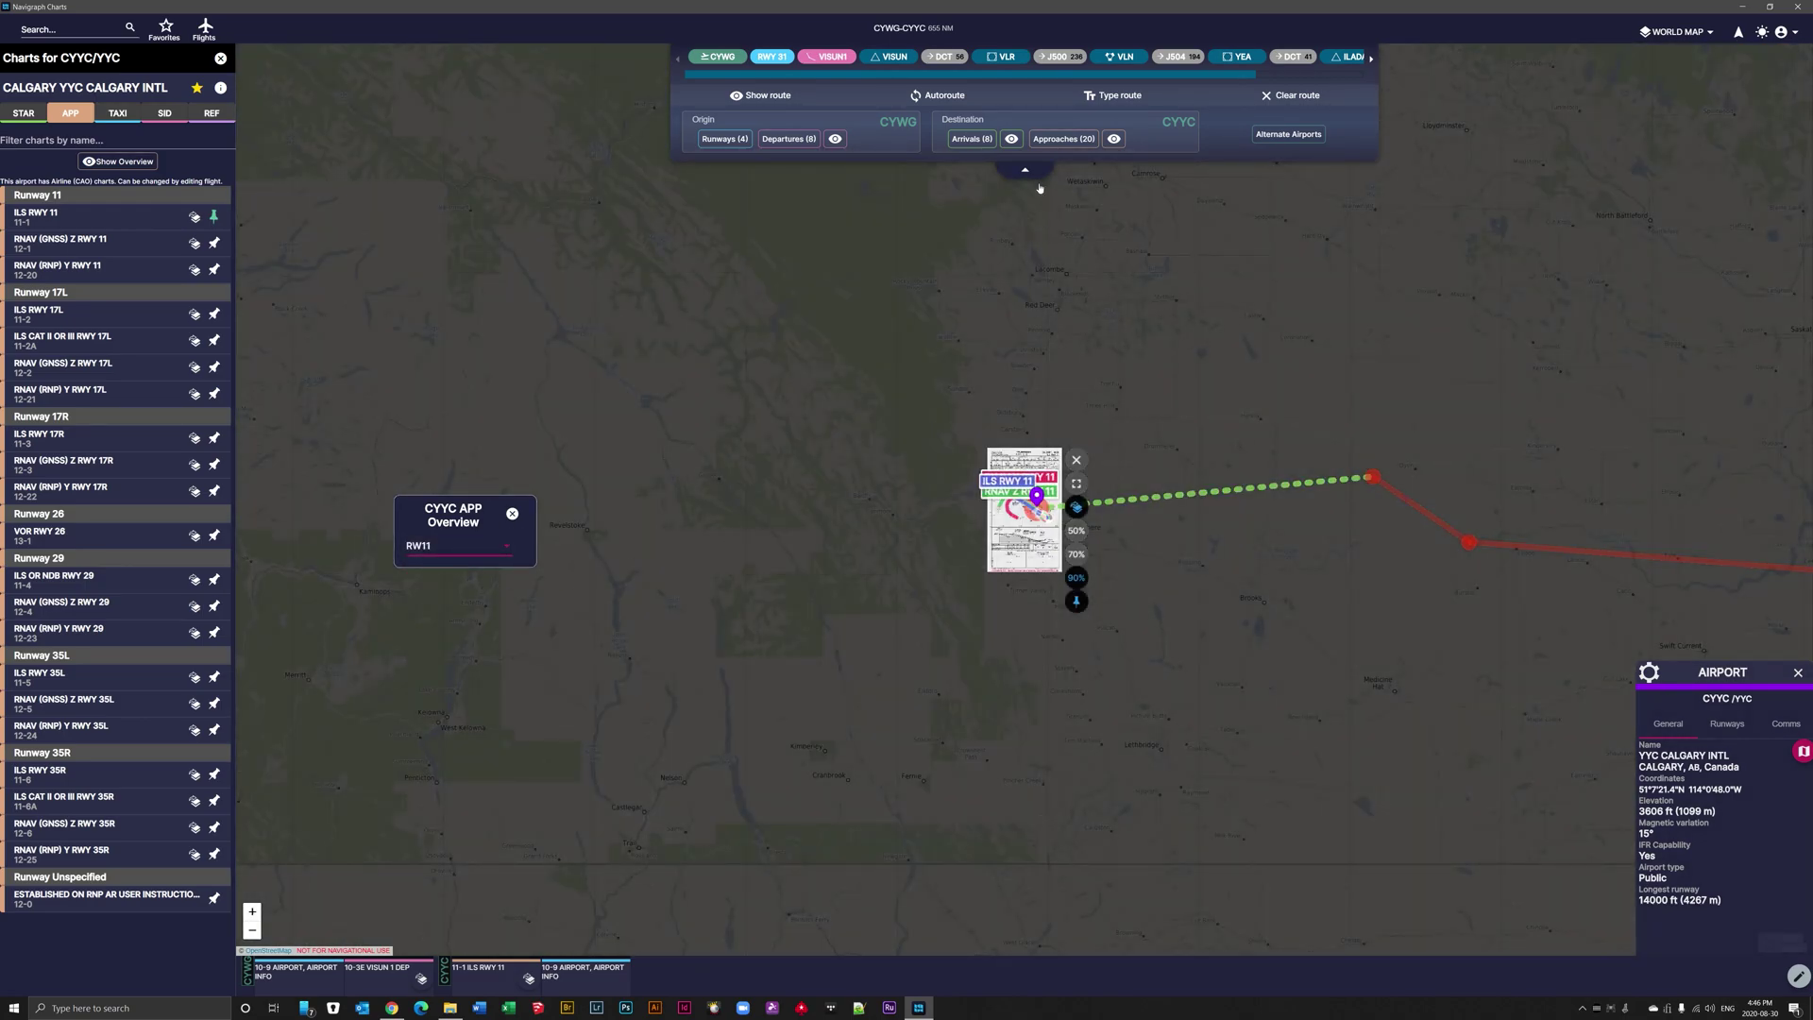
click(1063, 139)
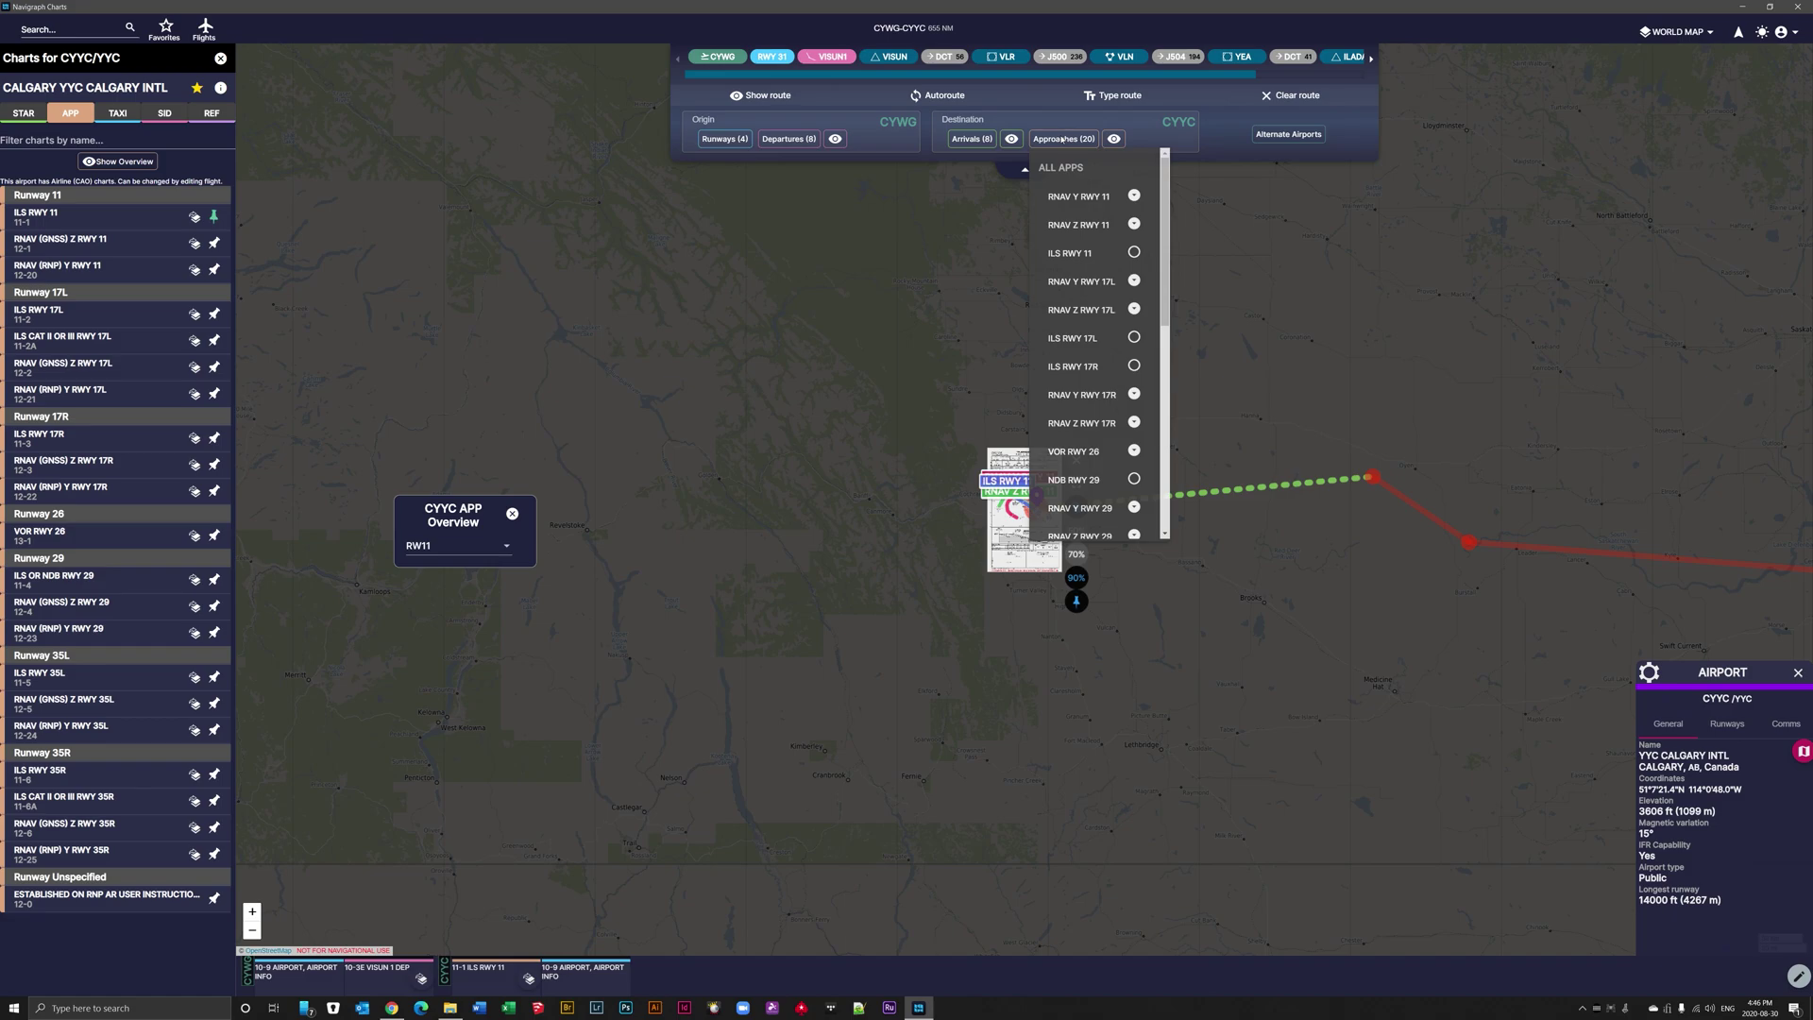
- Add ILS RWY 11 to the route and show the CYYC arrivals converging on it
click(1134, 252)
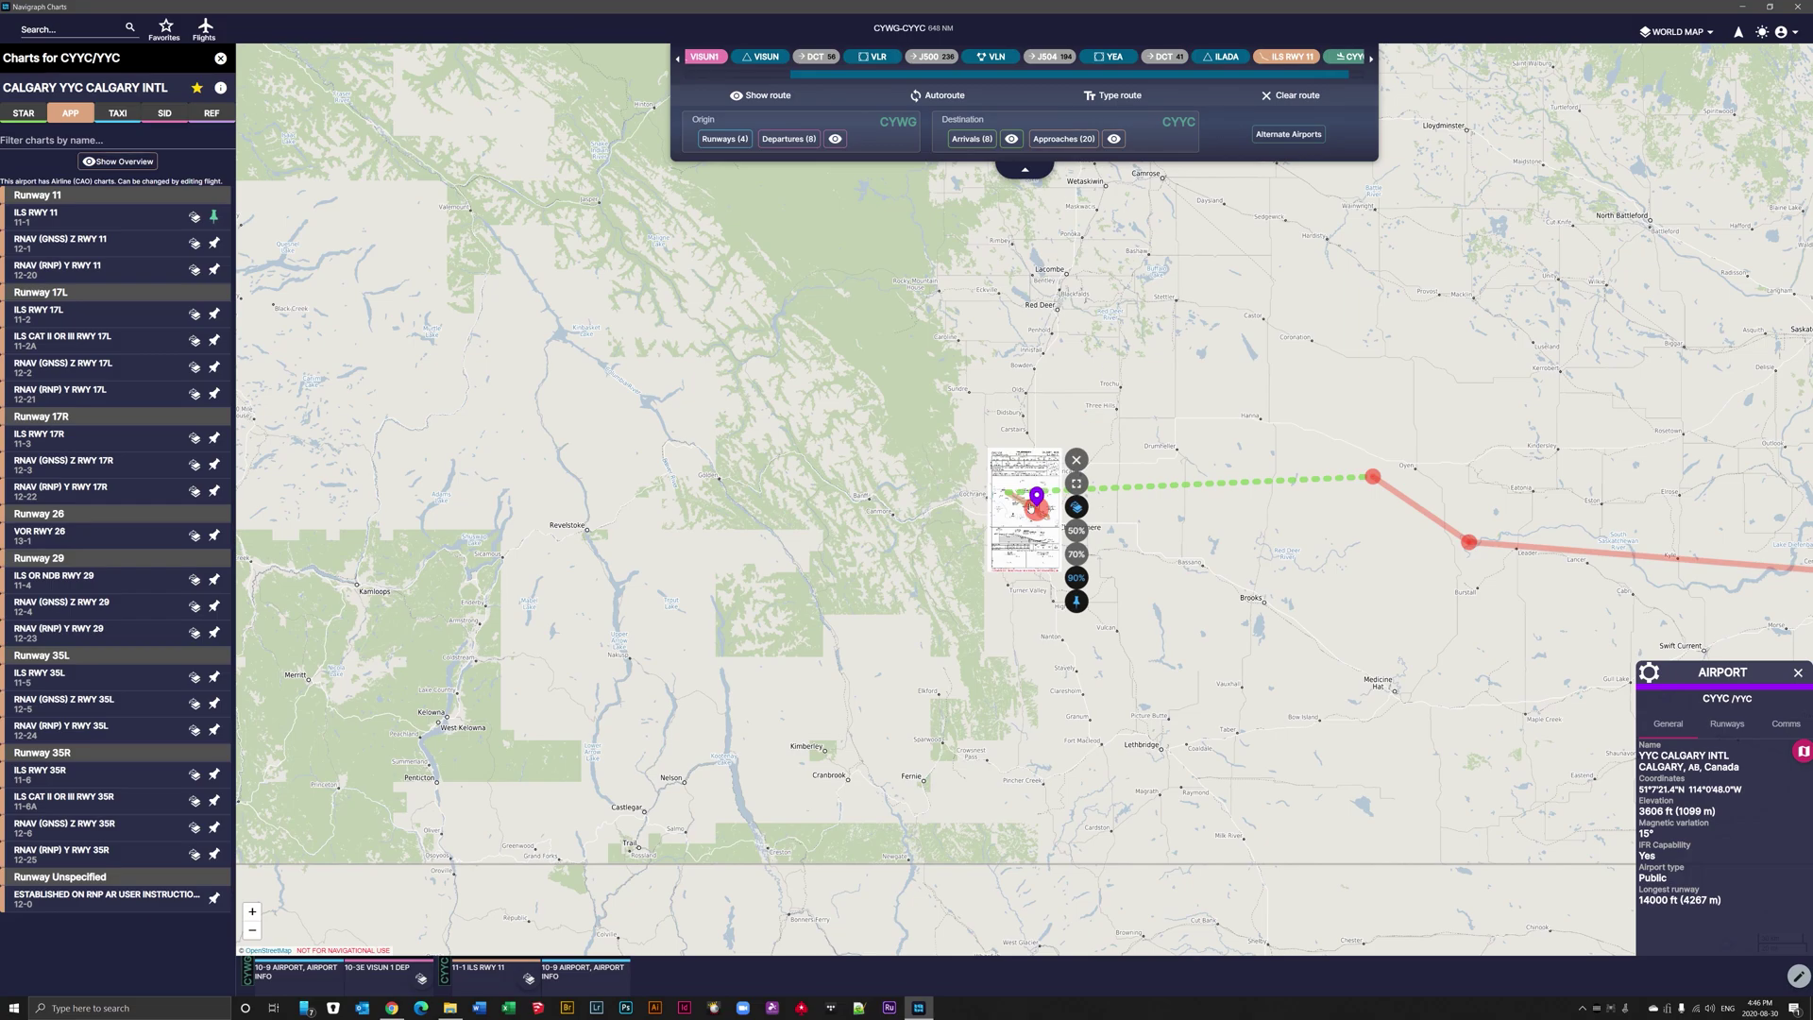
scroll(1031, 508, up, 5)
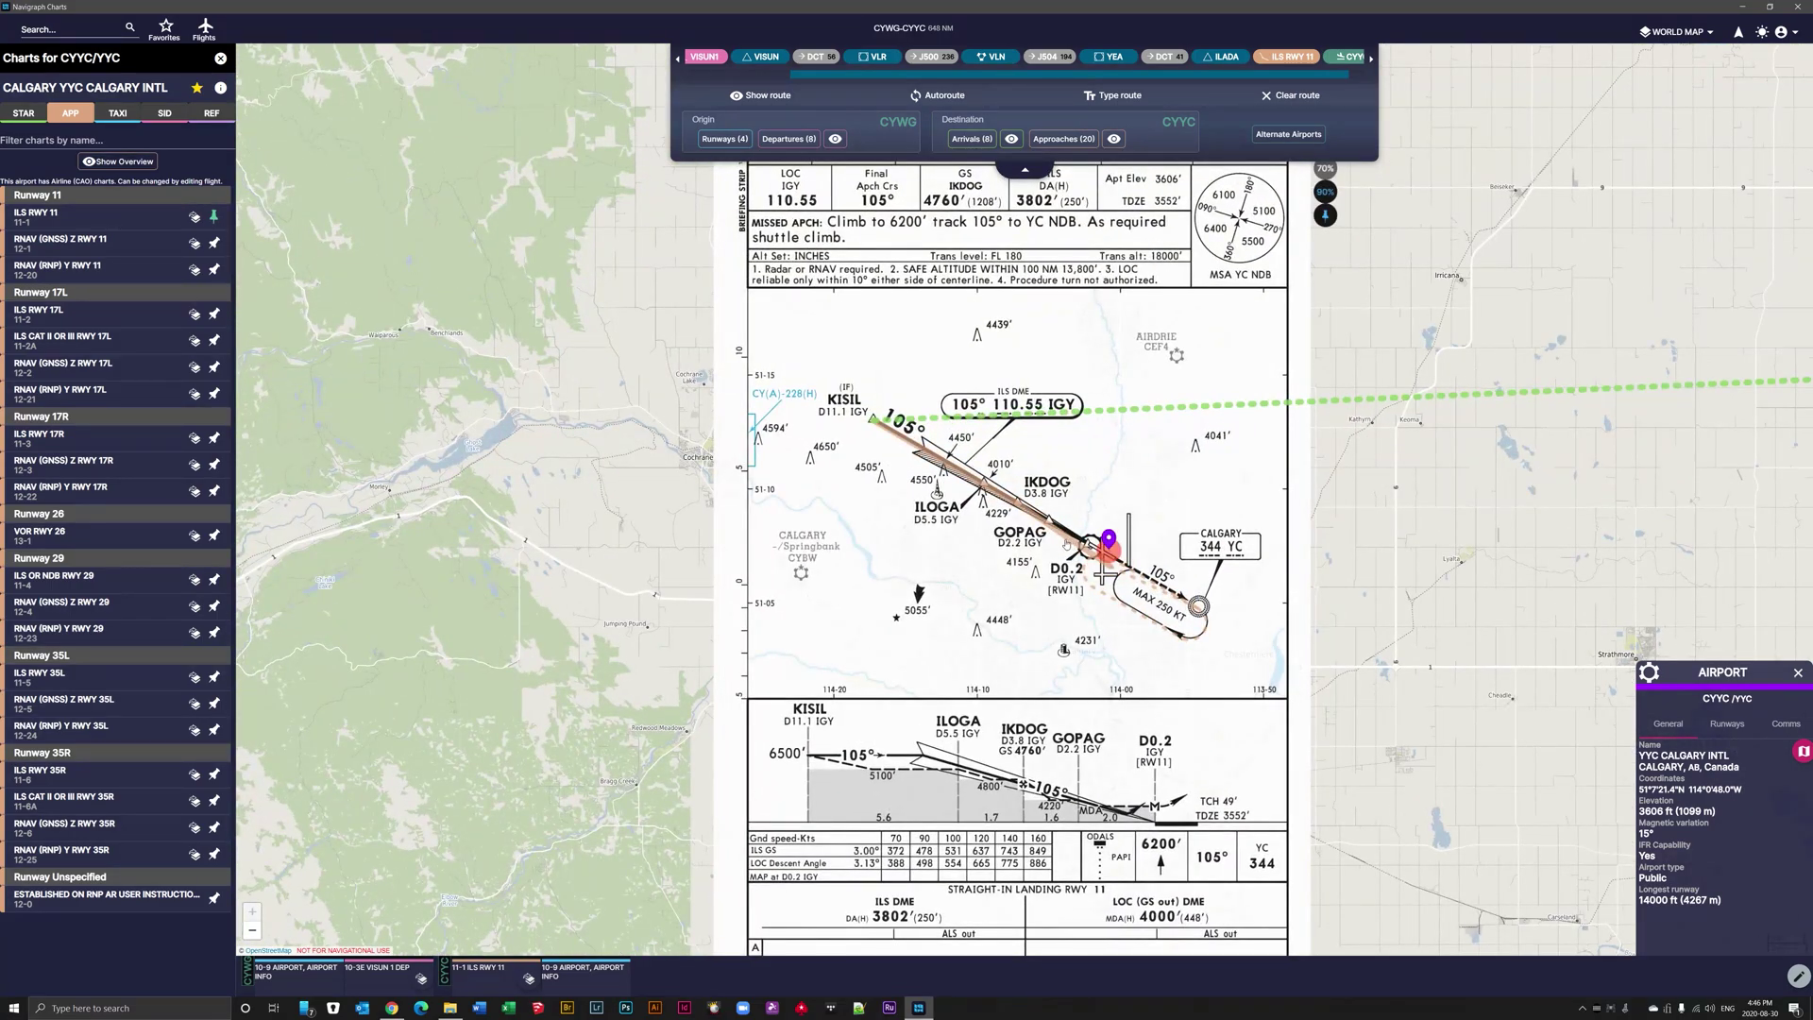
click(1011, 140)
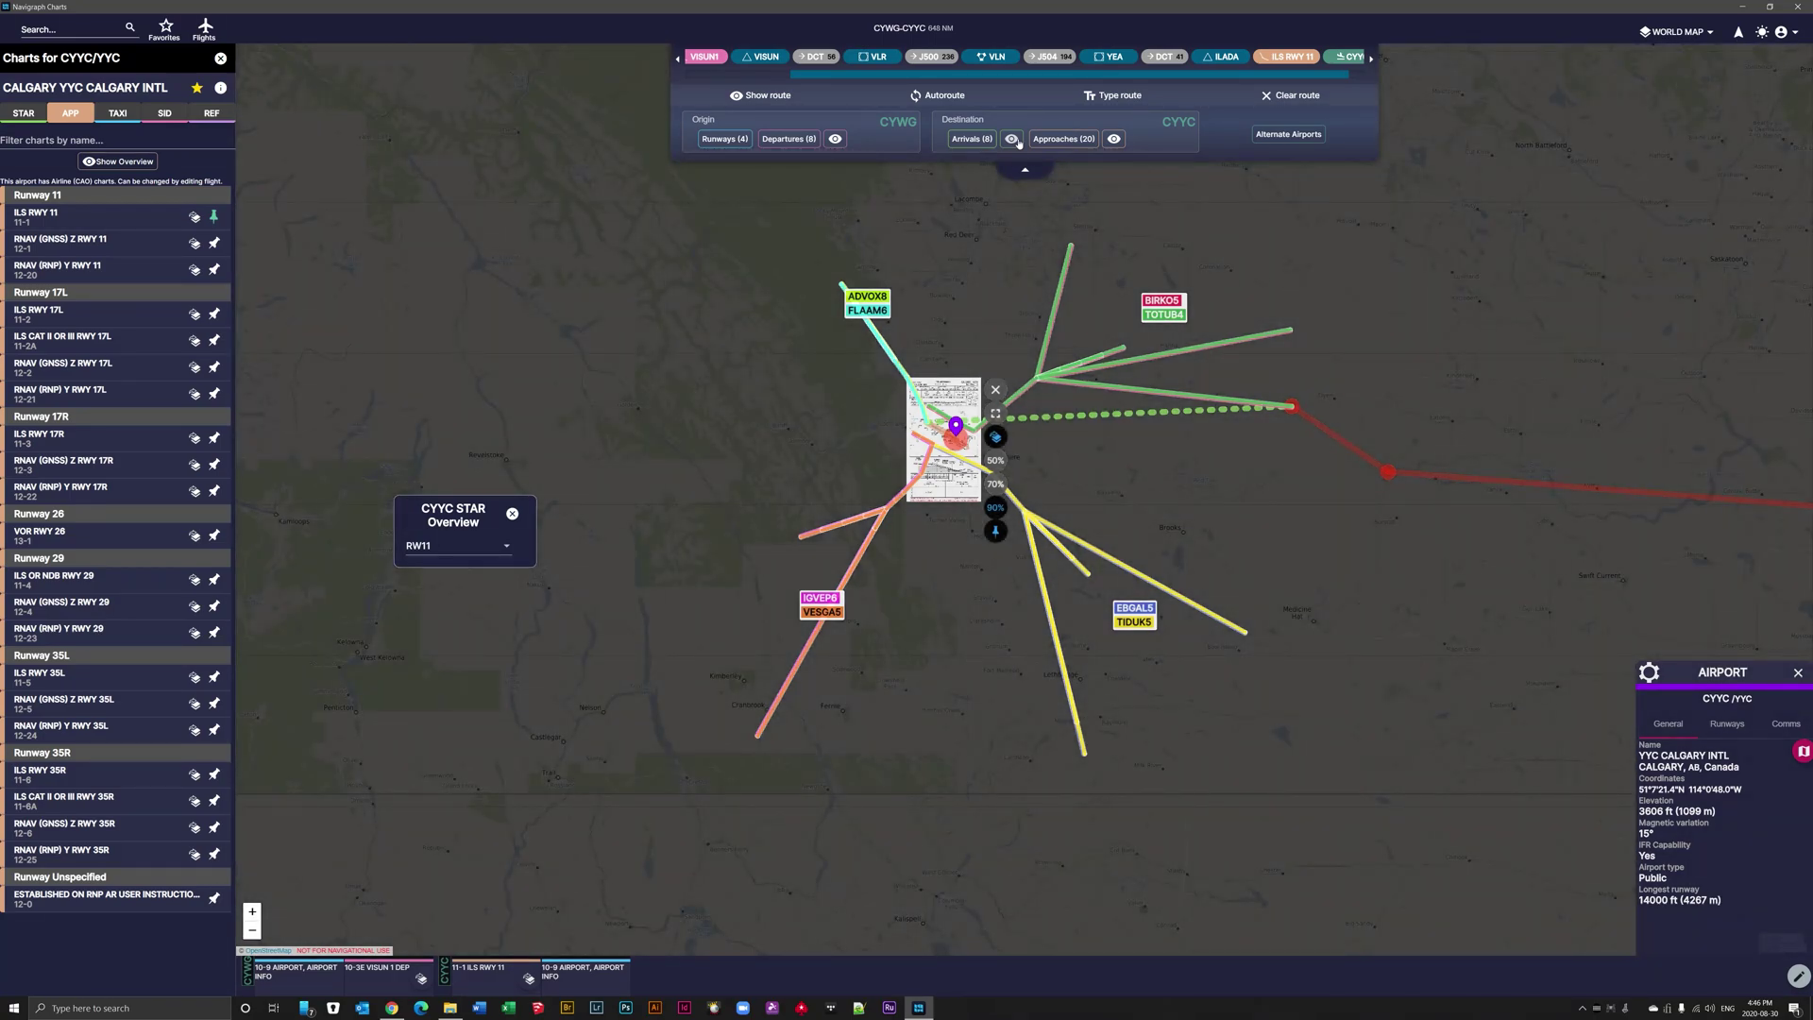
scroll(1053, 470, up, 4)
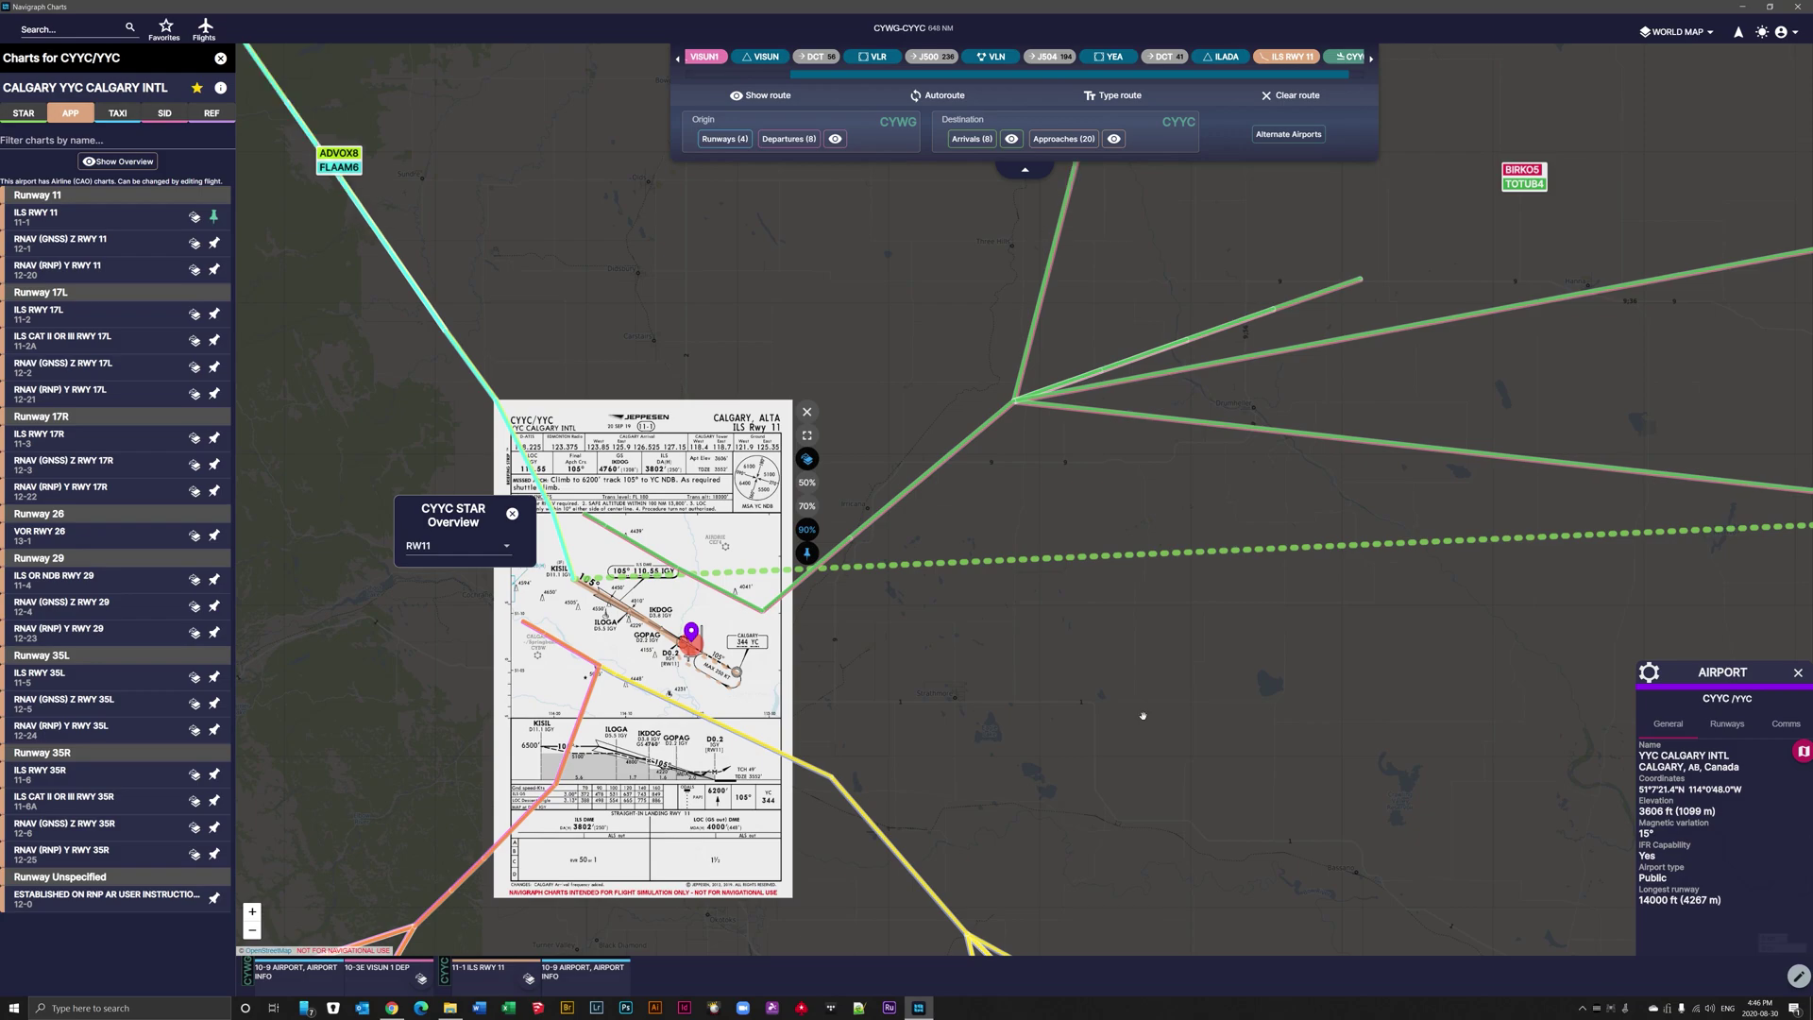
drag(1173, 712, 1024, 698)
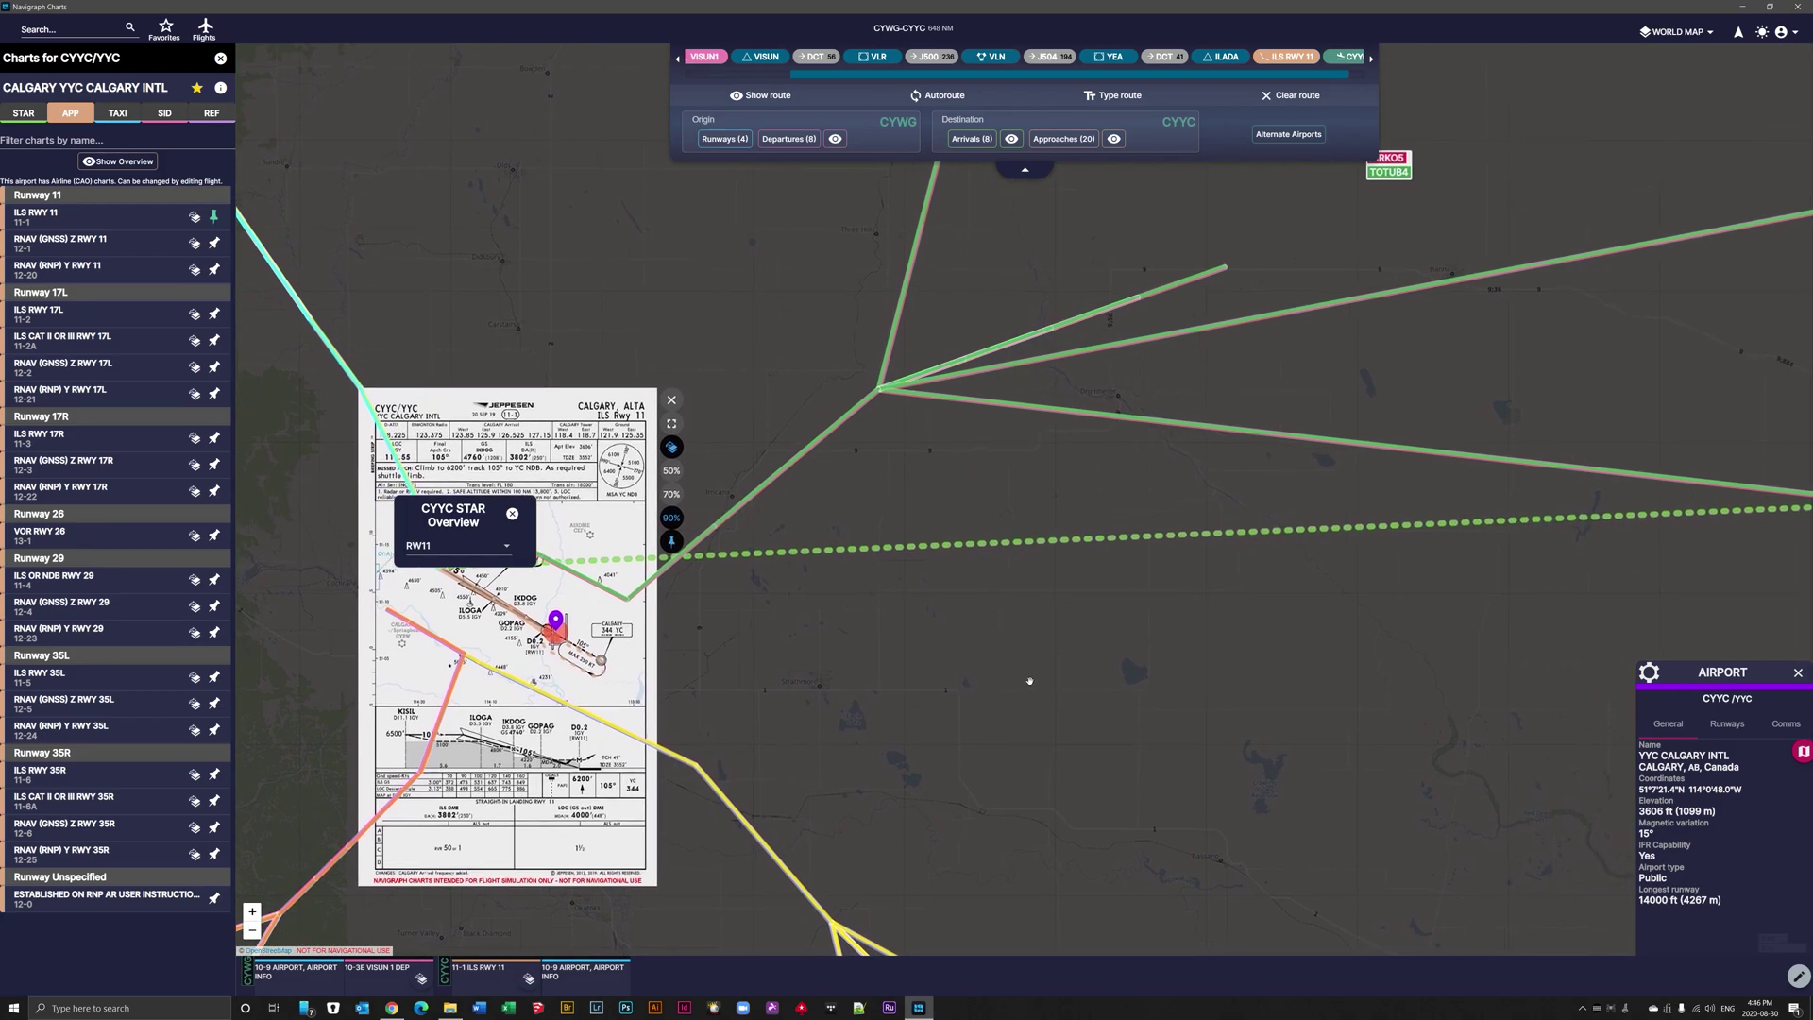
click(975, 137)
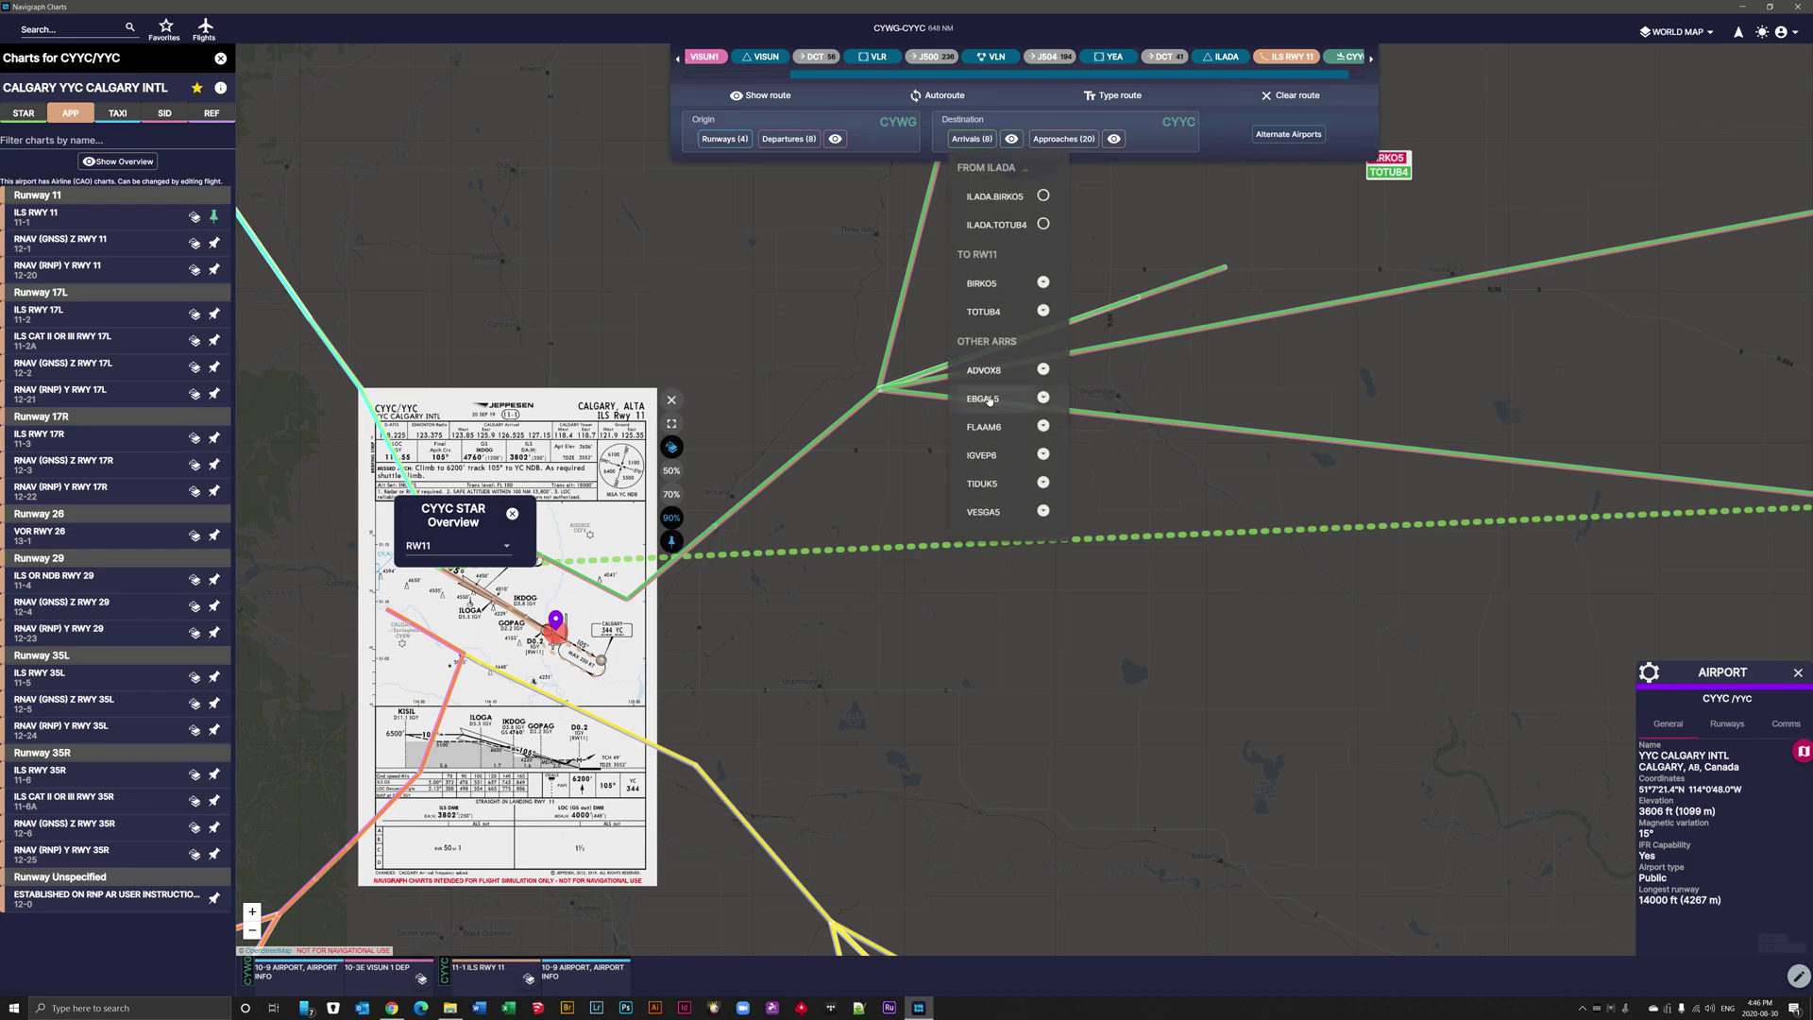
click(1291, 590)
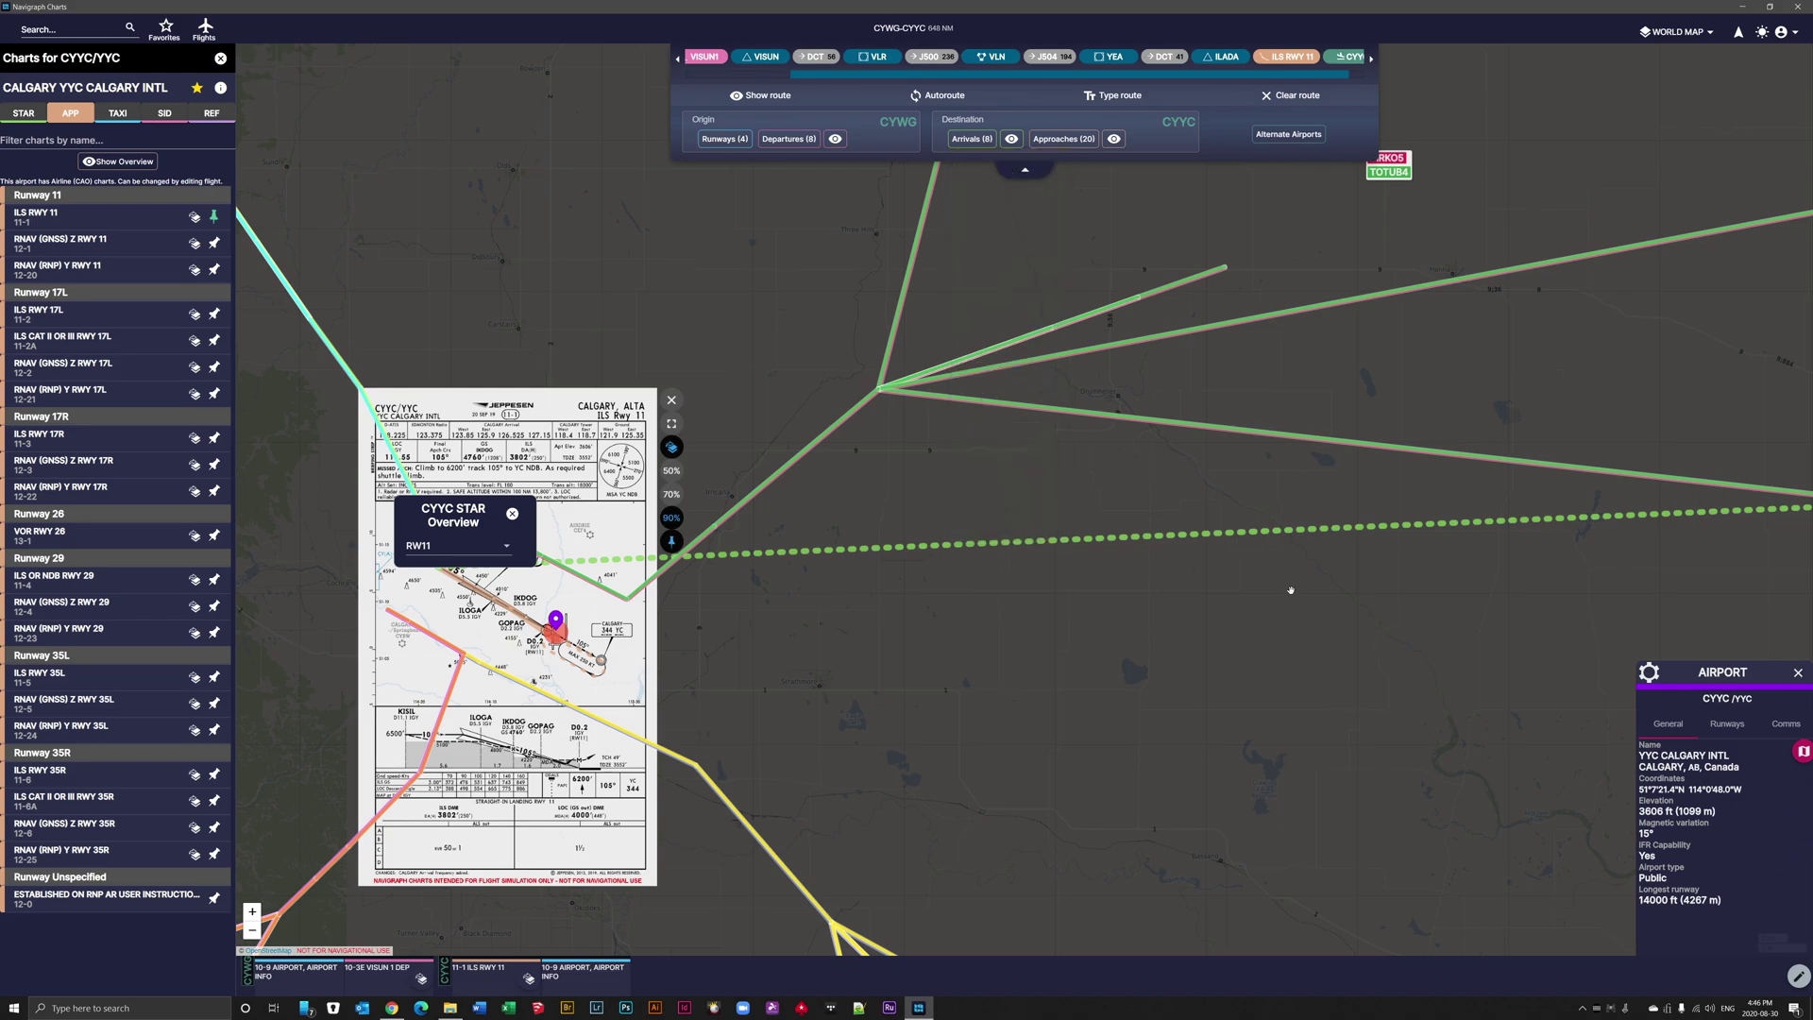
- Select the BIRKO5 arrival and show its waypoint labels on the map
click(1301, 442)
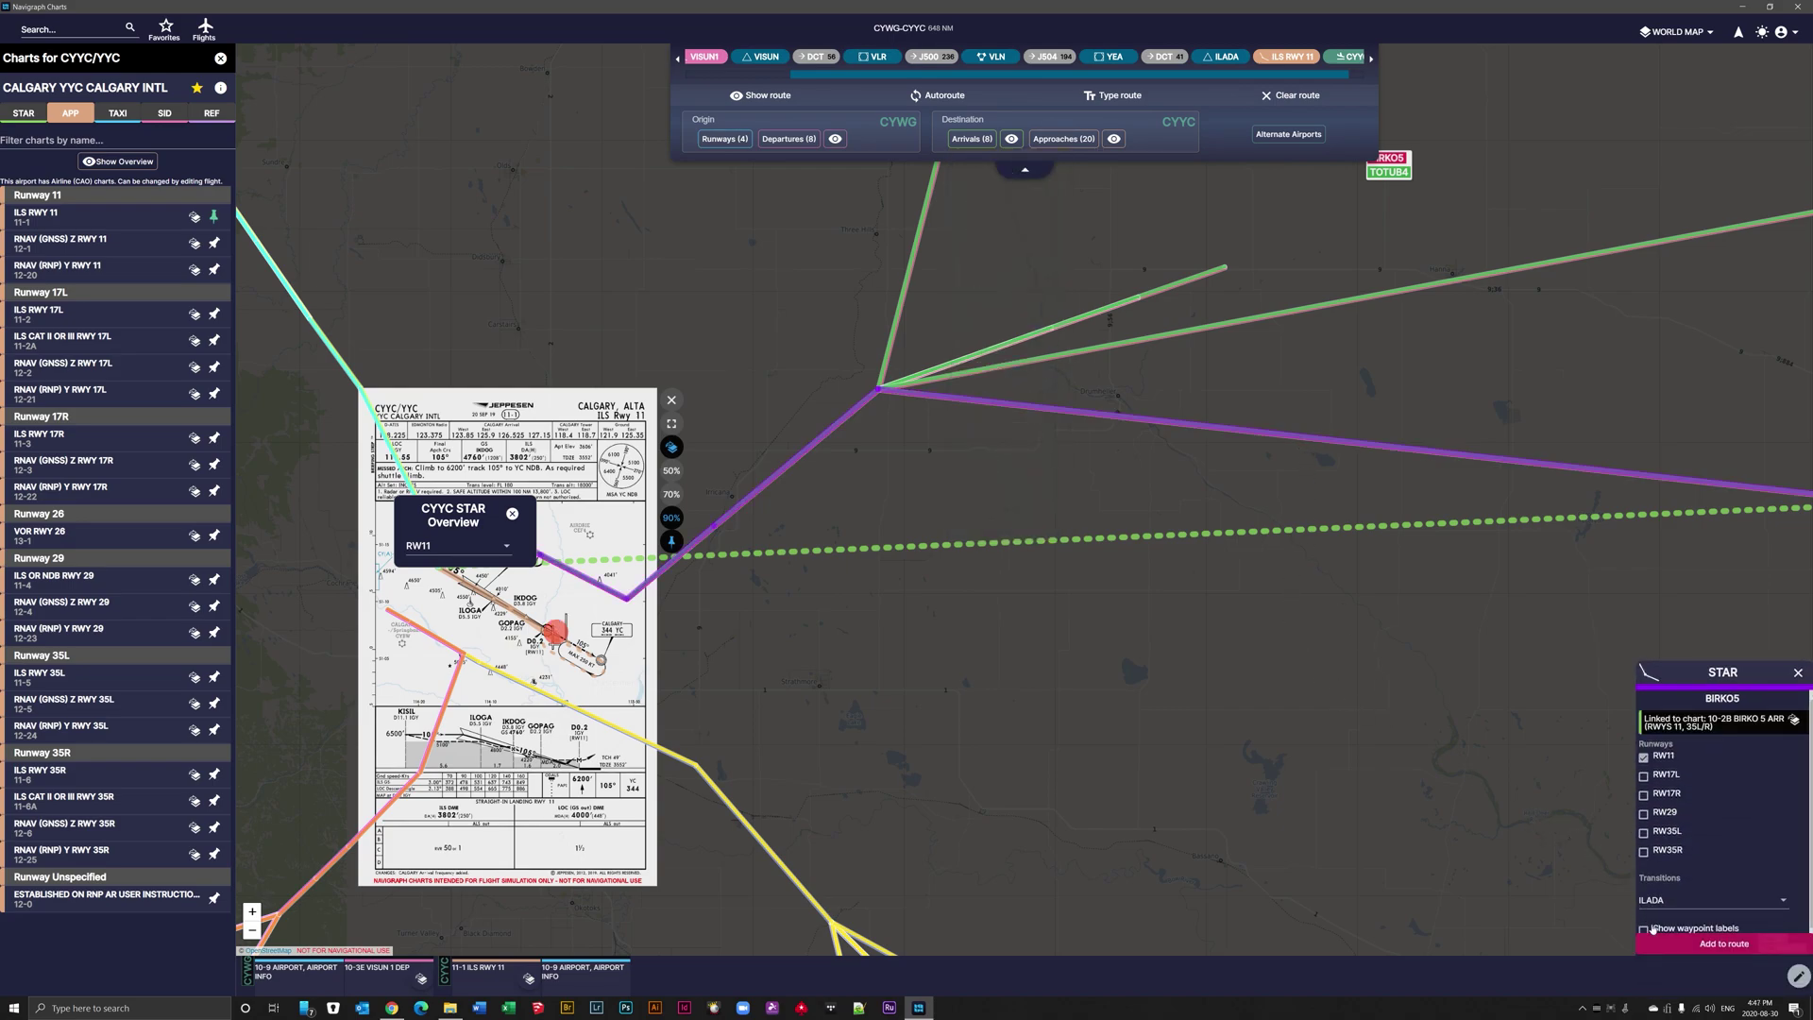
click(1652, 929)
drag(922, 661, 1137, 613)
- Add the ILADA.TOTUB4 arrival to the route and frame the ILS RWY 11 chart
click(982, 141)
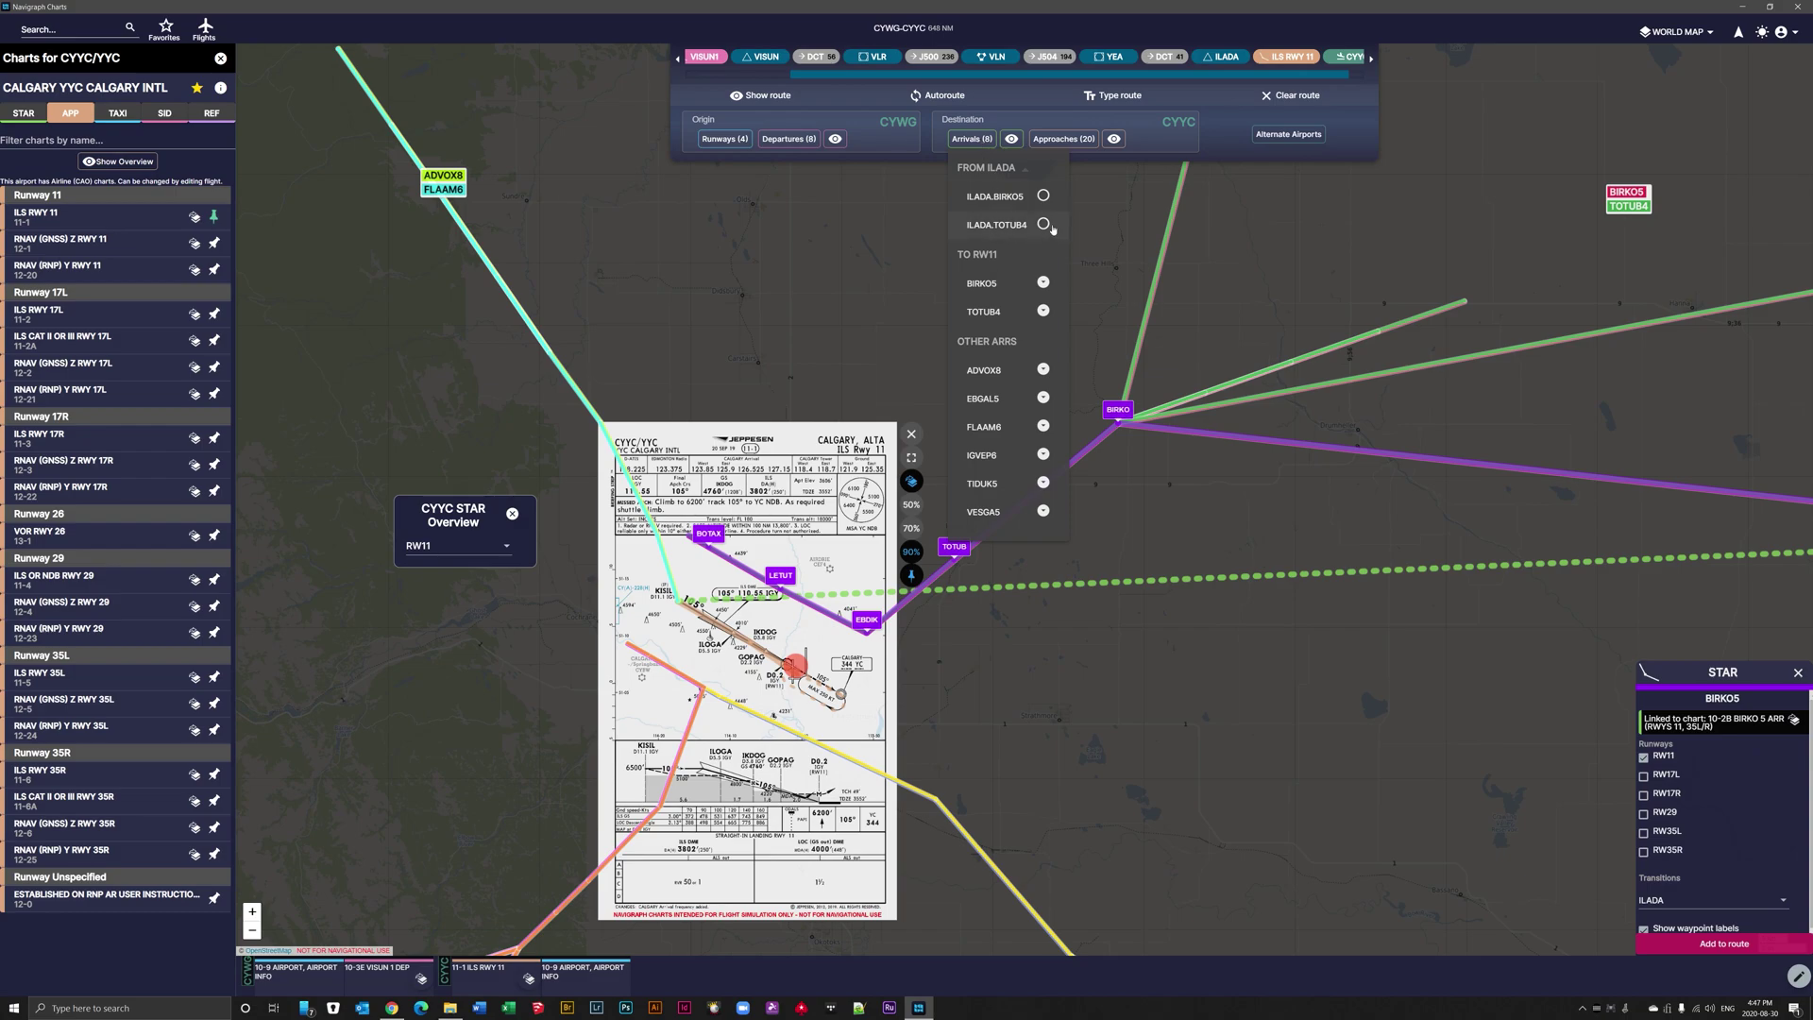
click(1043, 225)
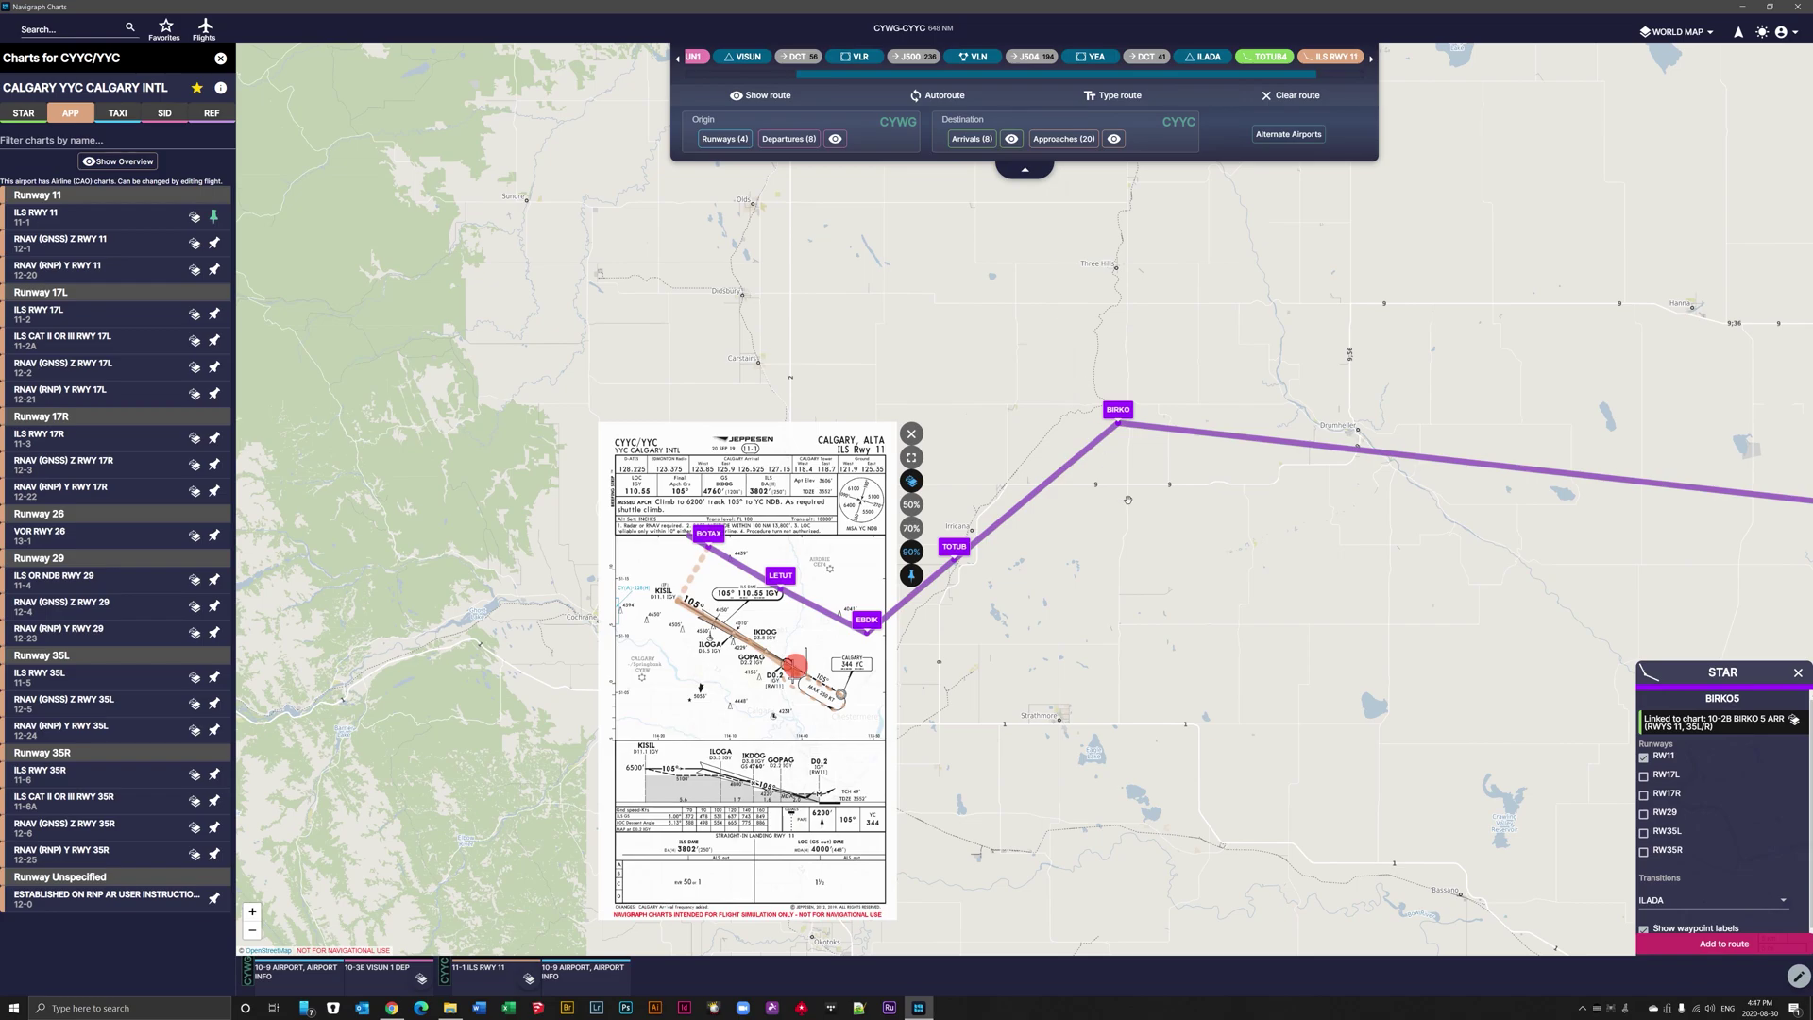
drag(1182, 586, 715, 512)
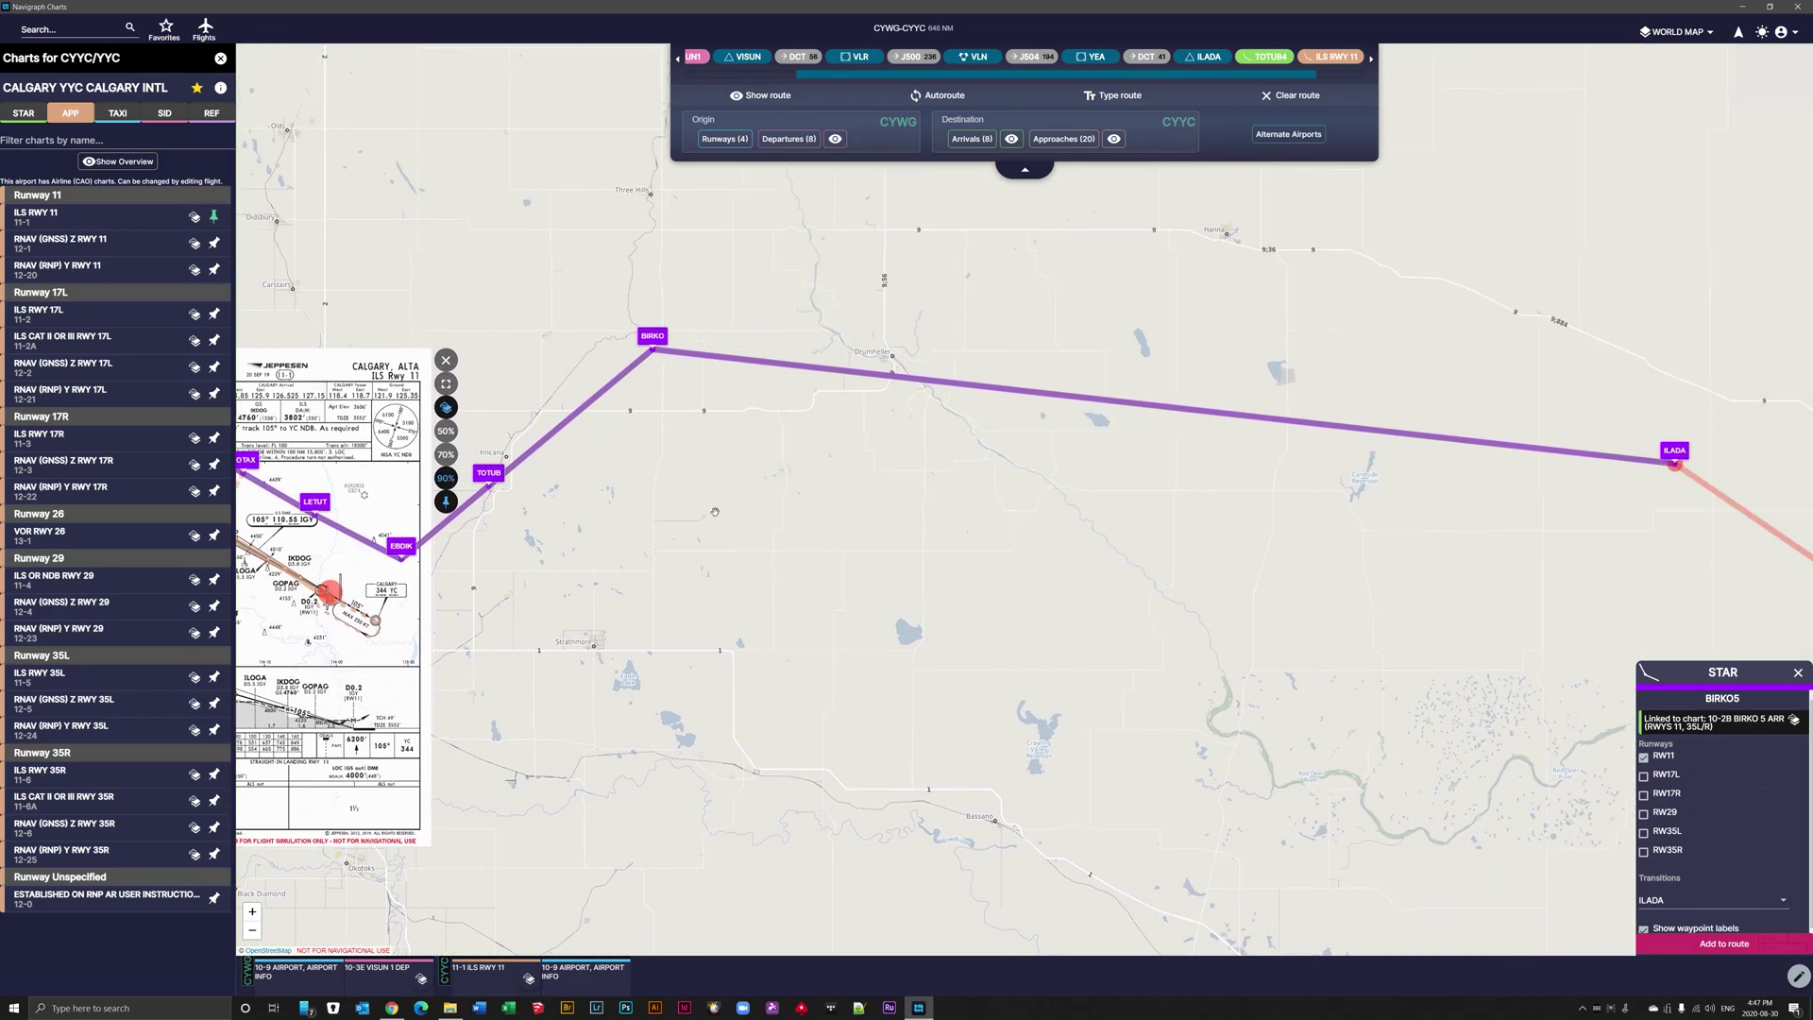
drag(1100, 586, 1175, 498)
scroll(826, 374, up, 2)
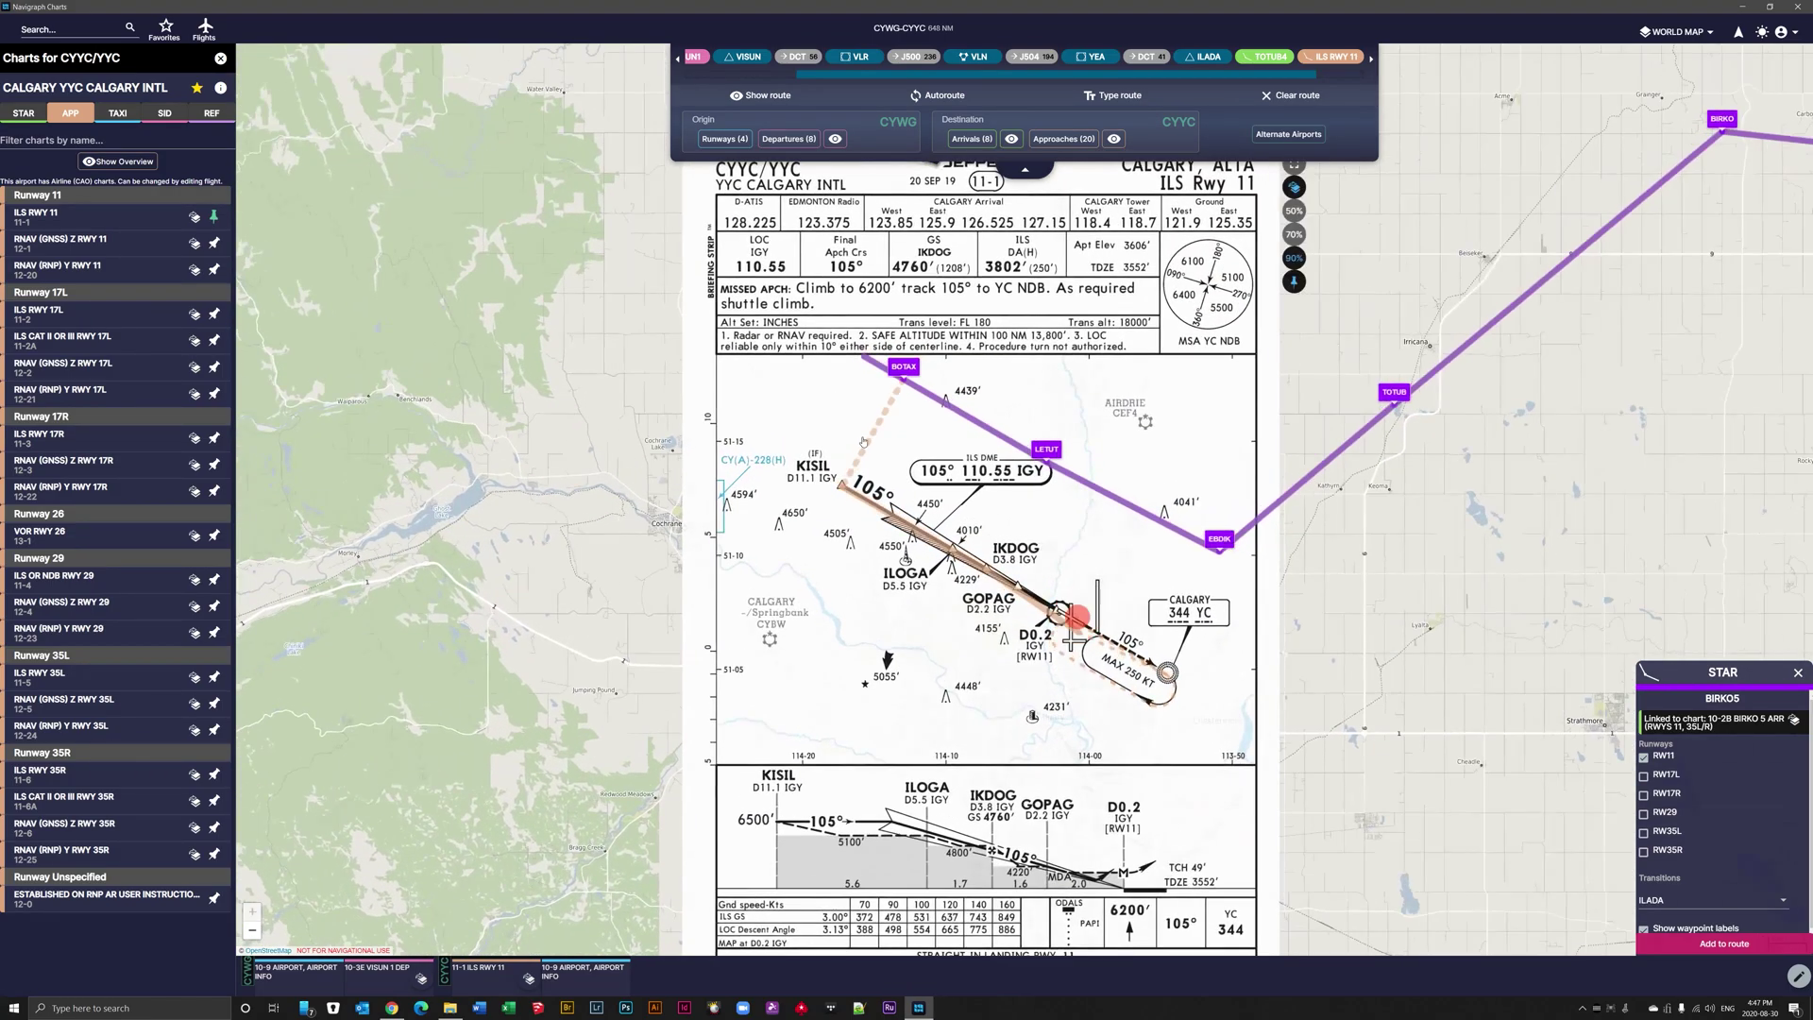
- Select the RNAV Z RWY 11 approach, show its waypoint labels, and add it to the route
click(872, 440)
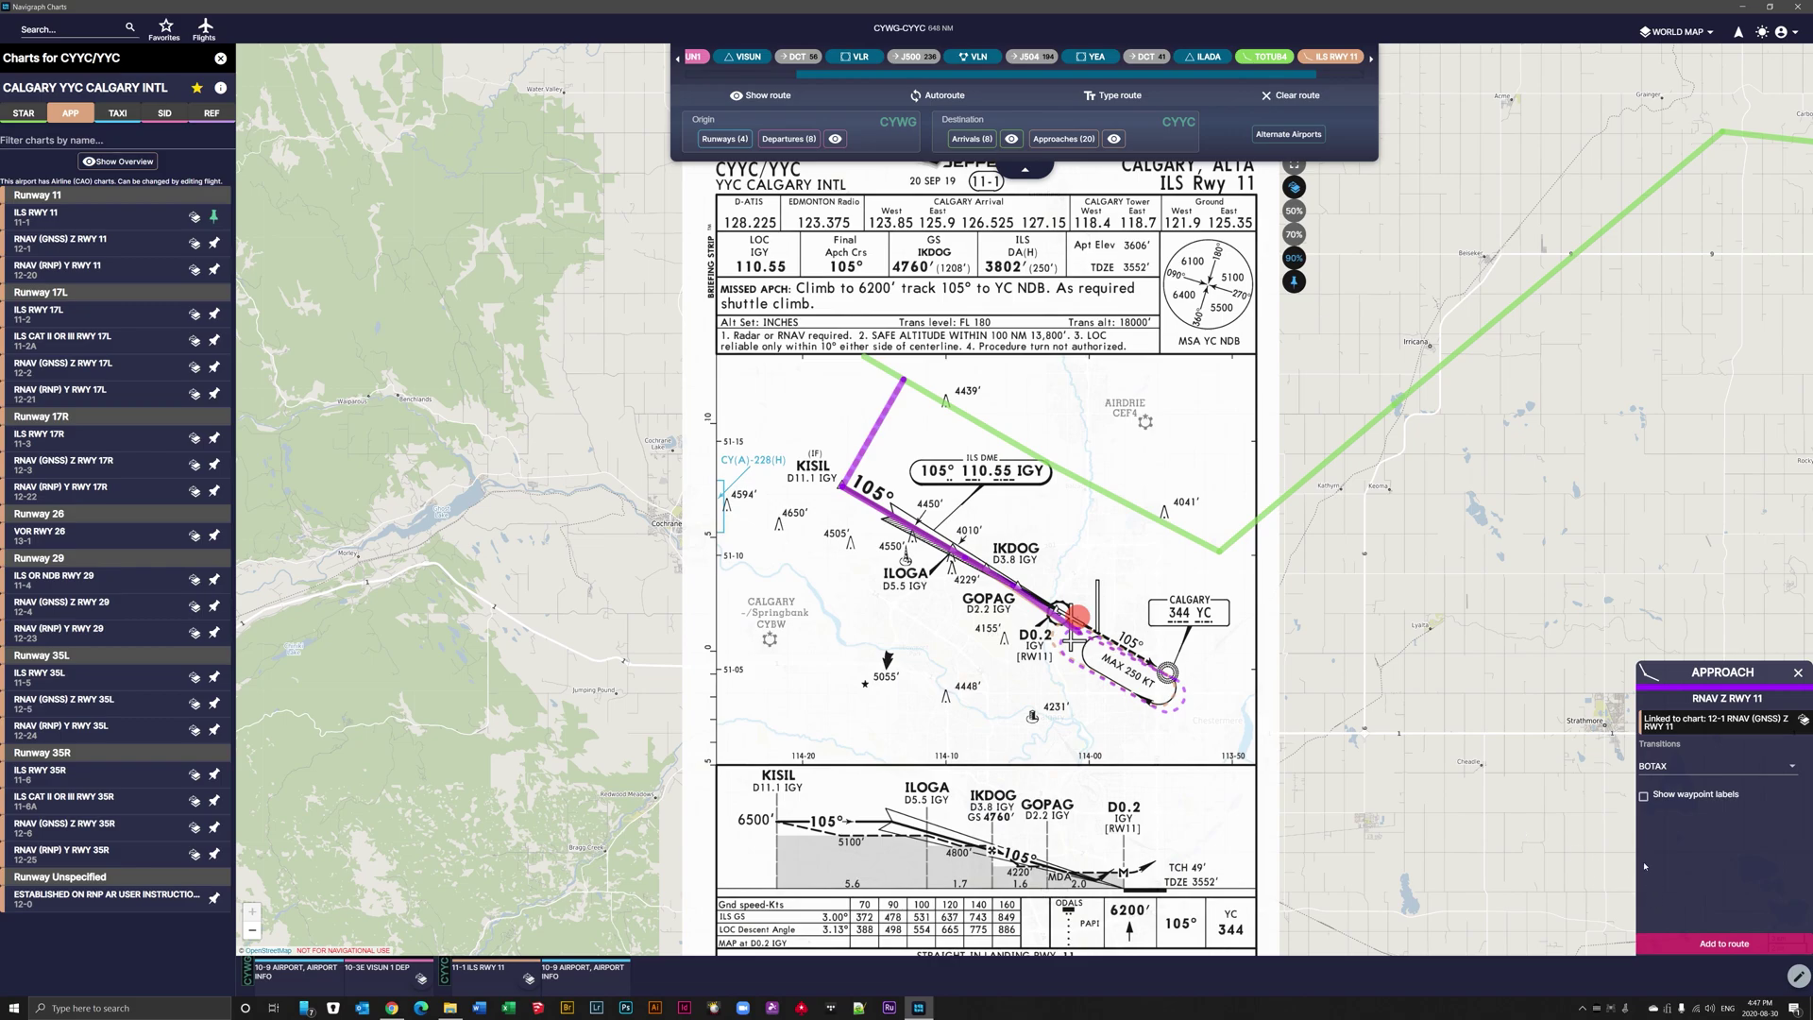
click(1644, 796)
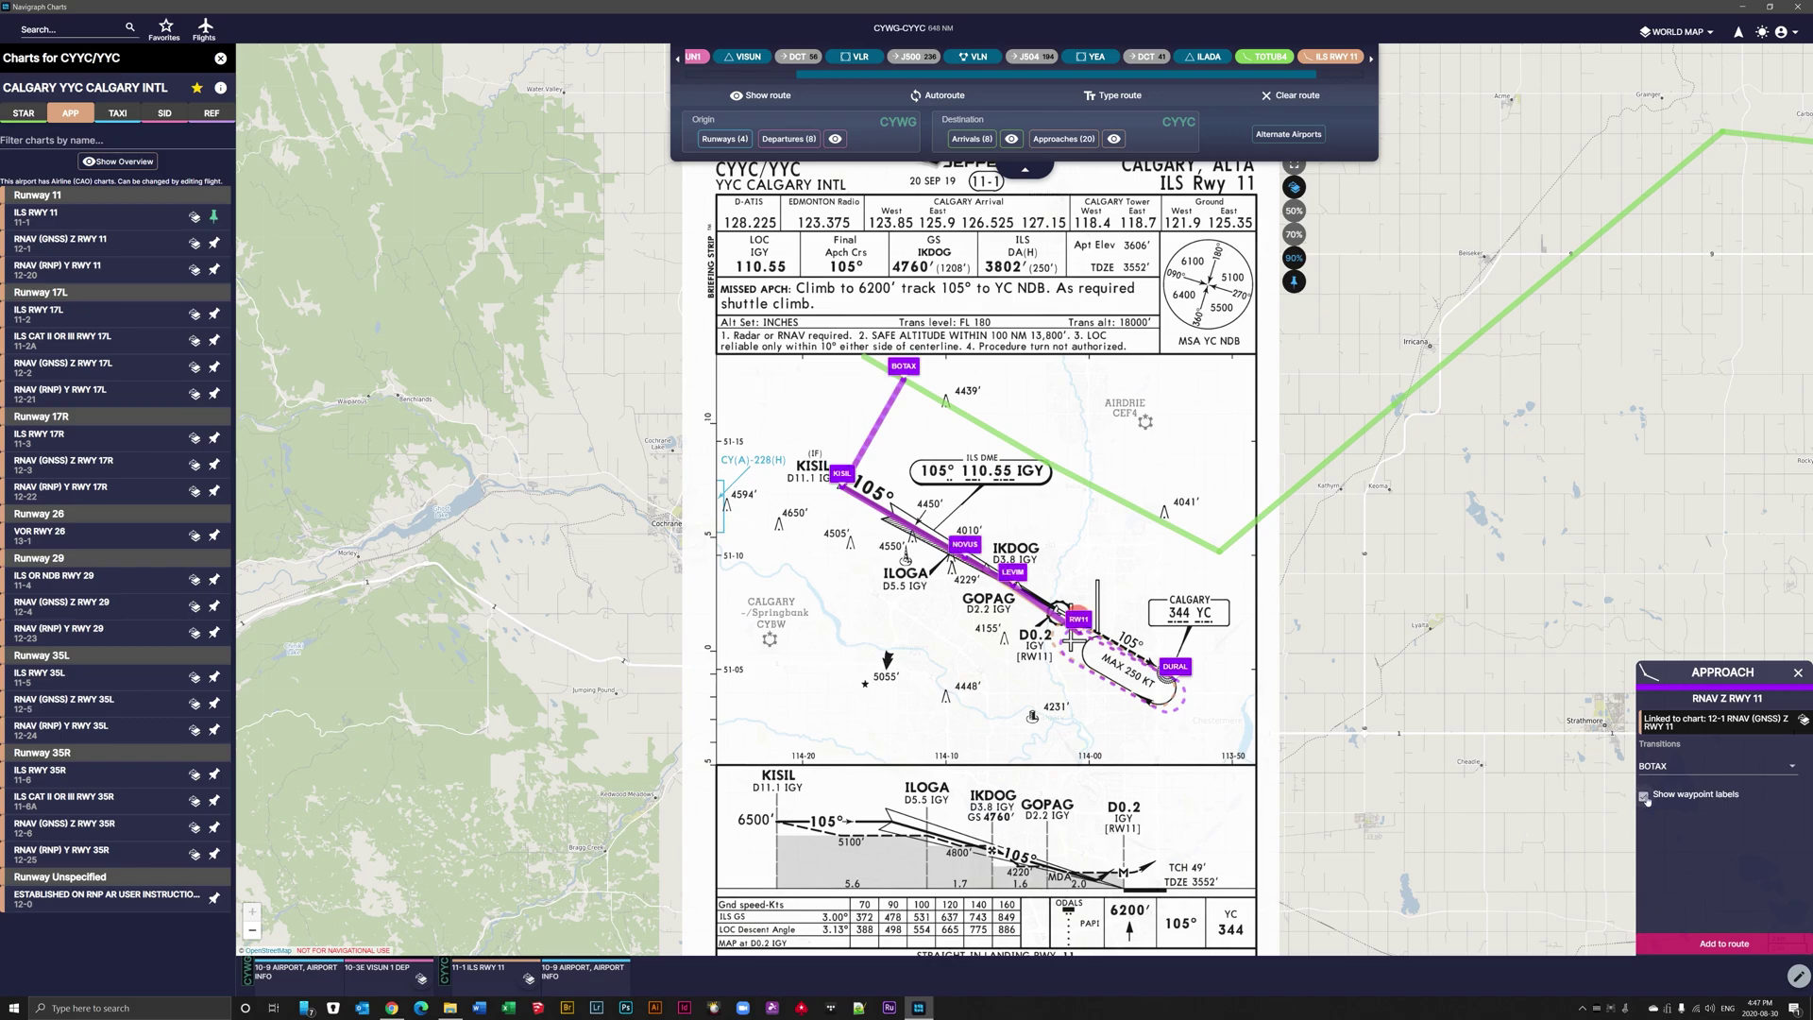
click(1707, 944)
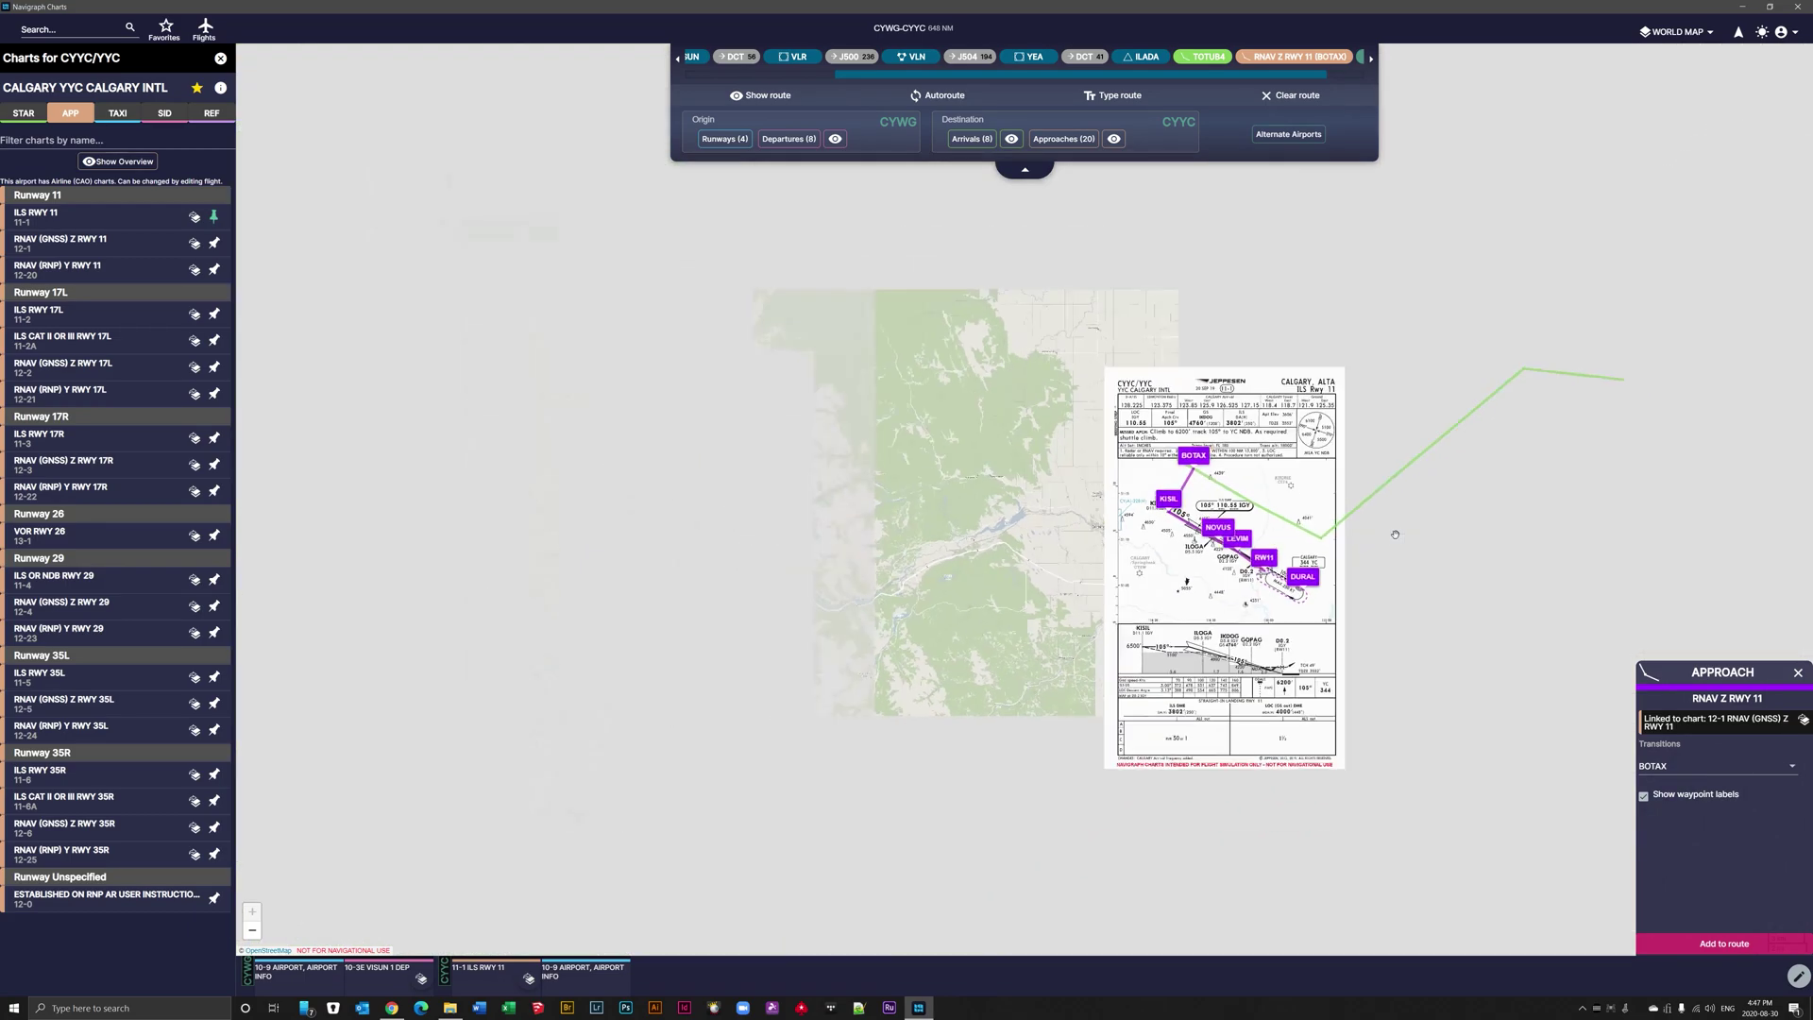
- Reposition the map and select the TOTUB4 arrival segment of the route
scroll(1370, 558, down, 3)
drag(1370, 558, 1119, 511)
scroll(912, 510, up, 5)
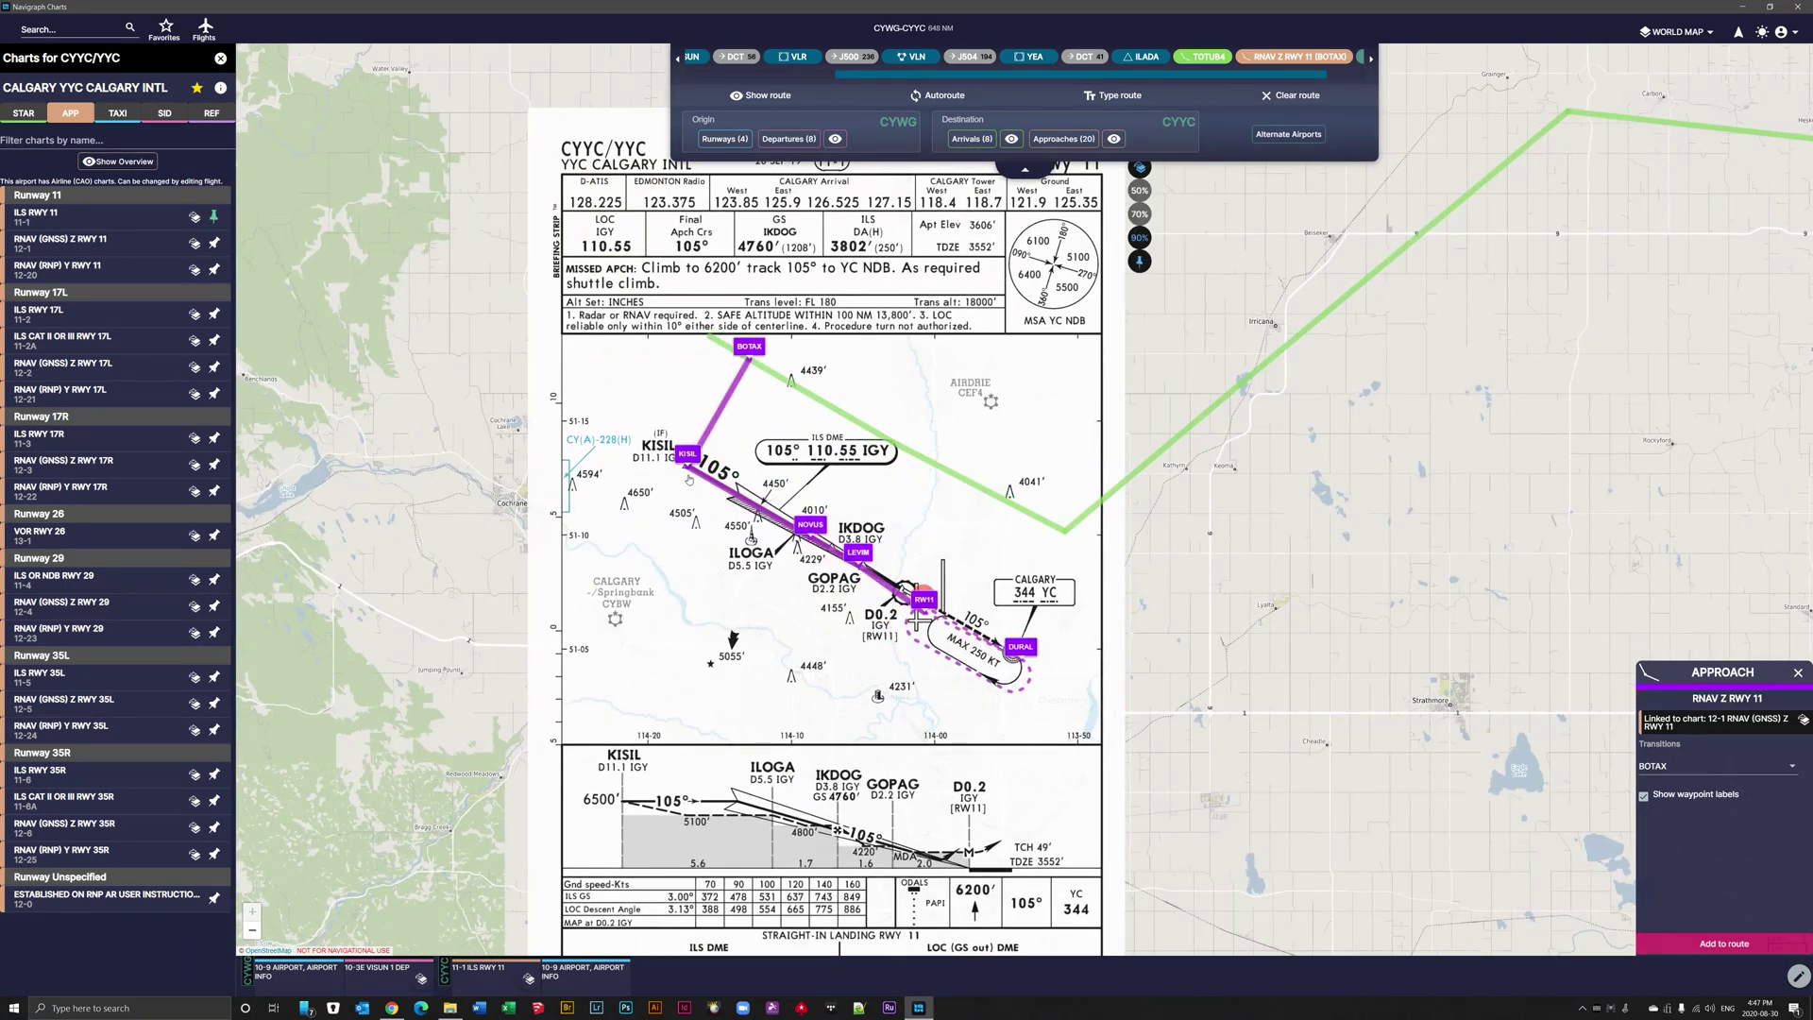
scroll(1451, 461, down, 5)
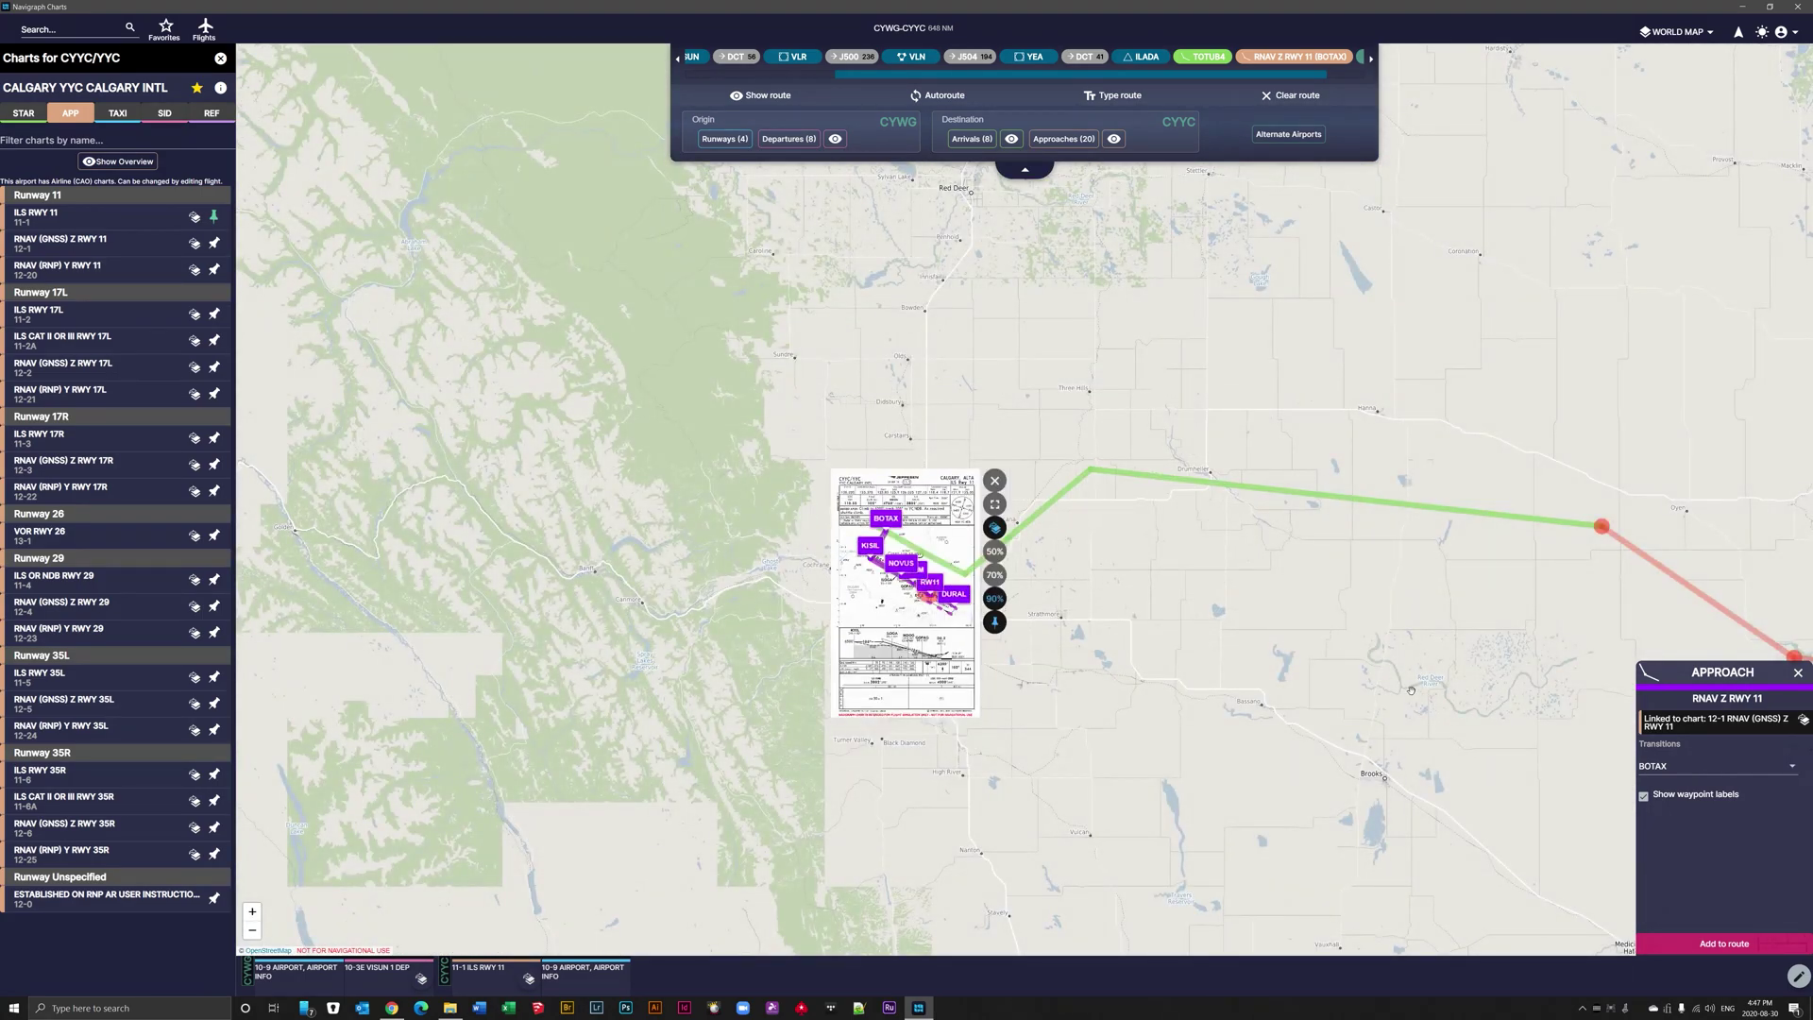
drag(1410, 690, 1210, 569)
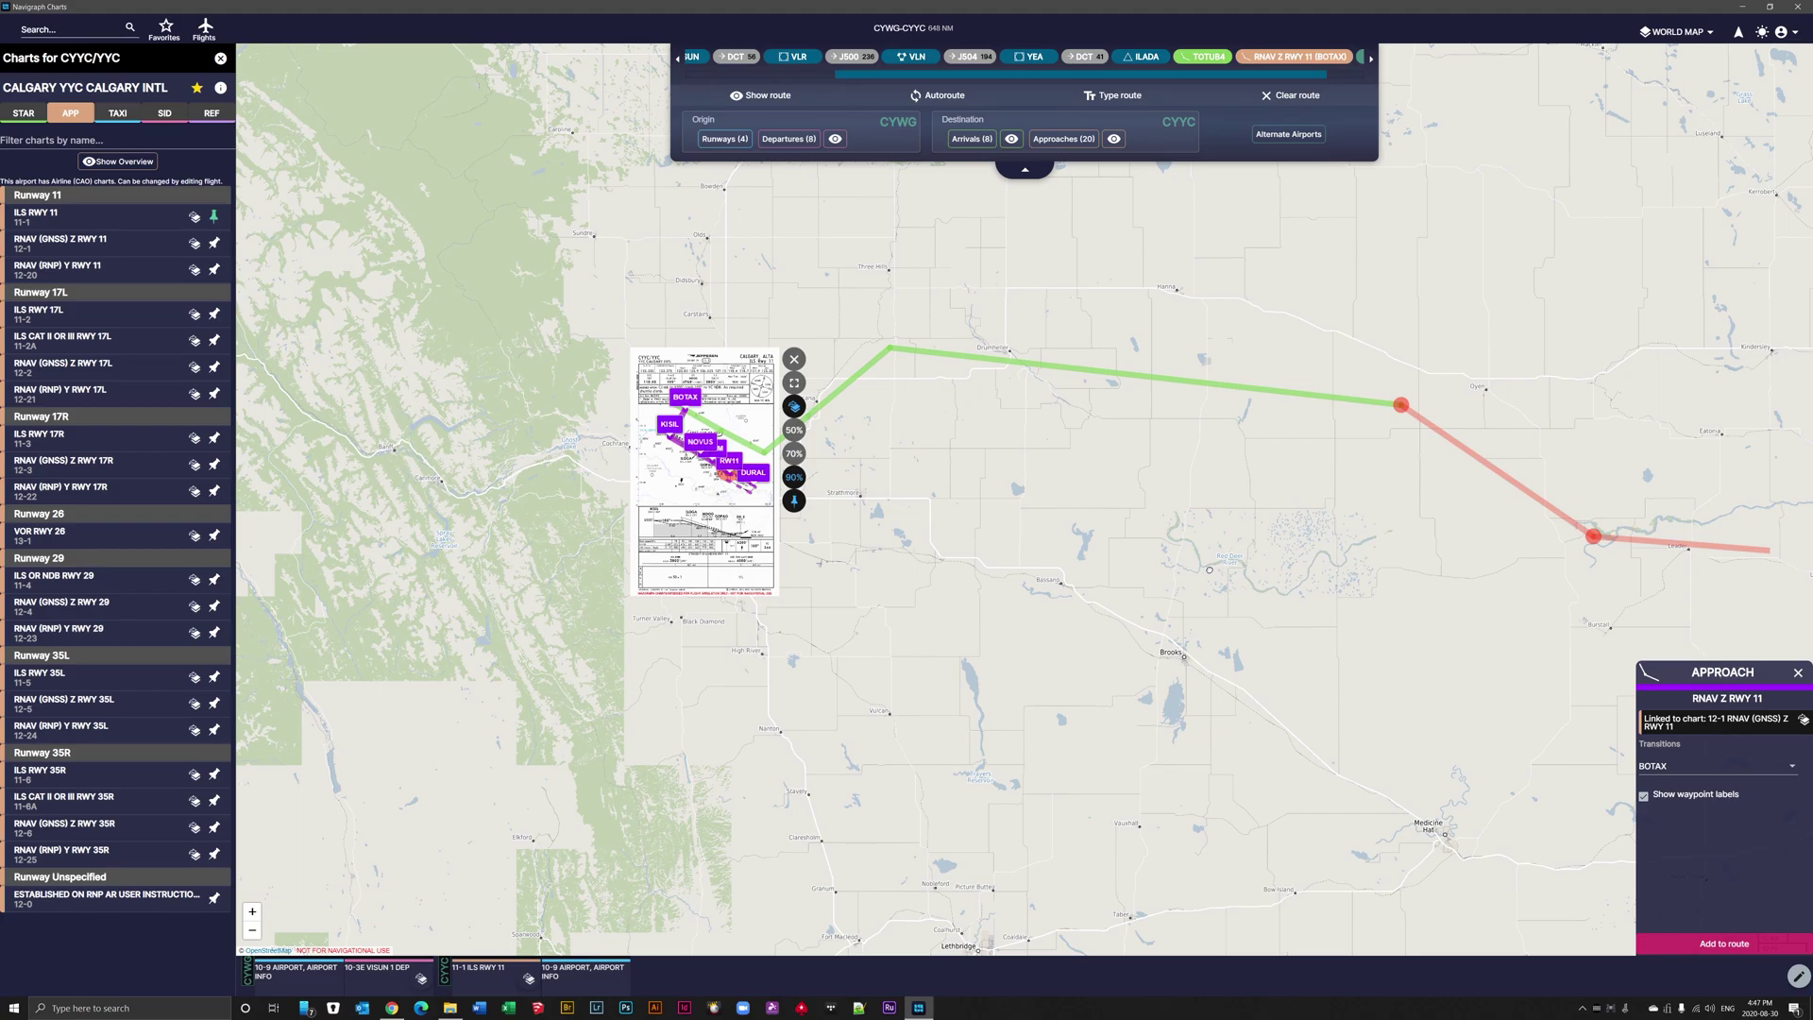
drag(781, 502, 1083, 573)
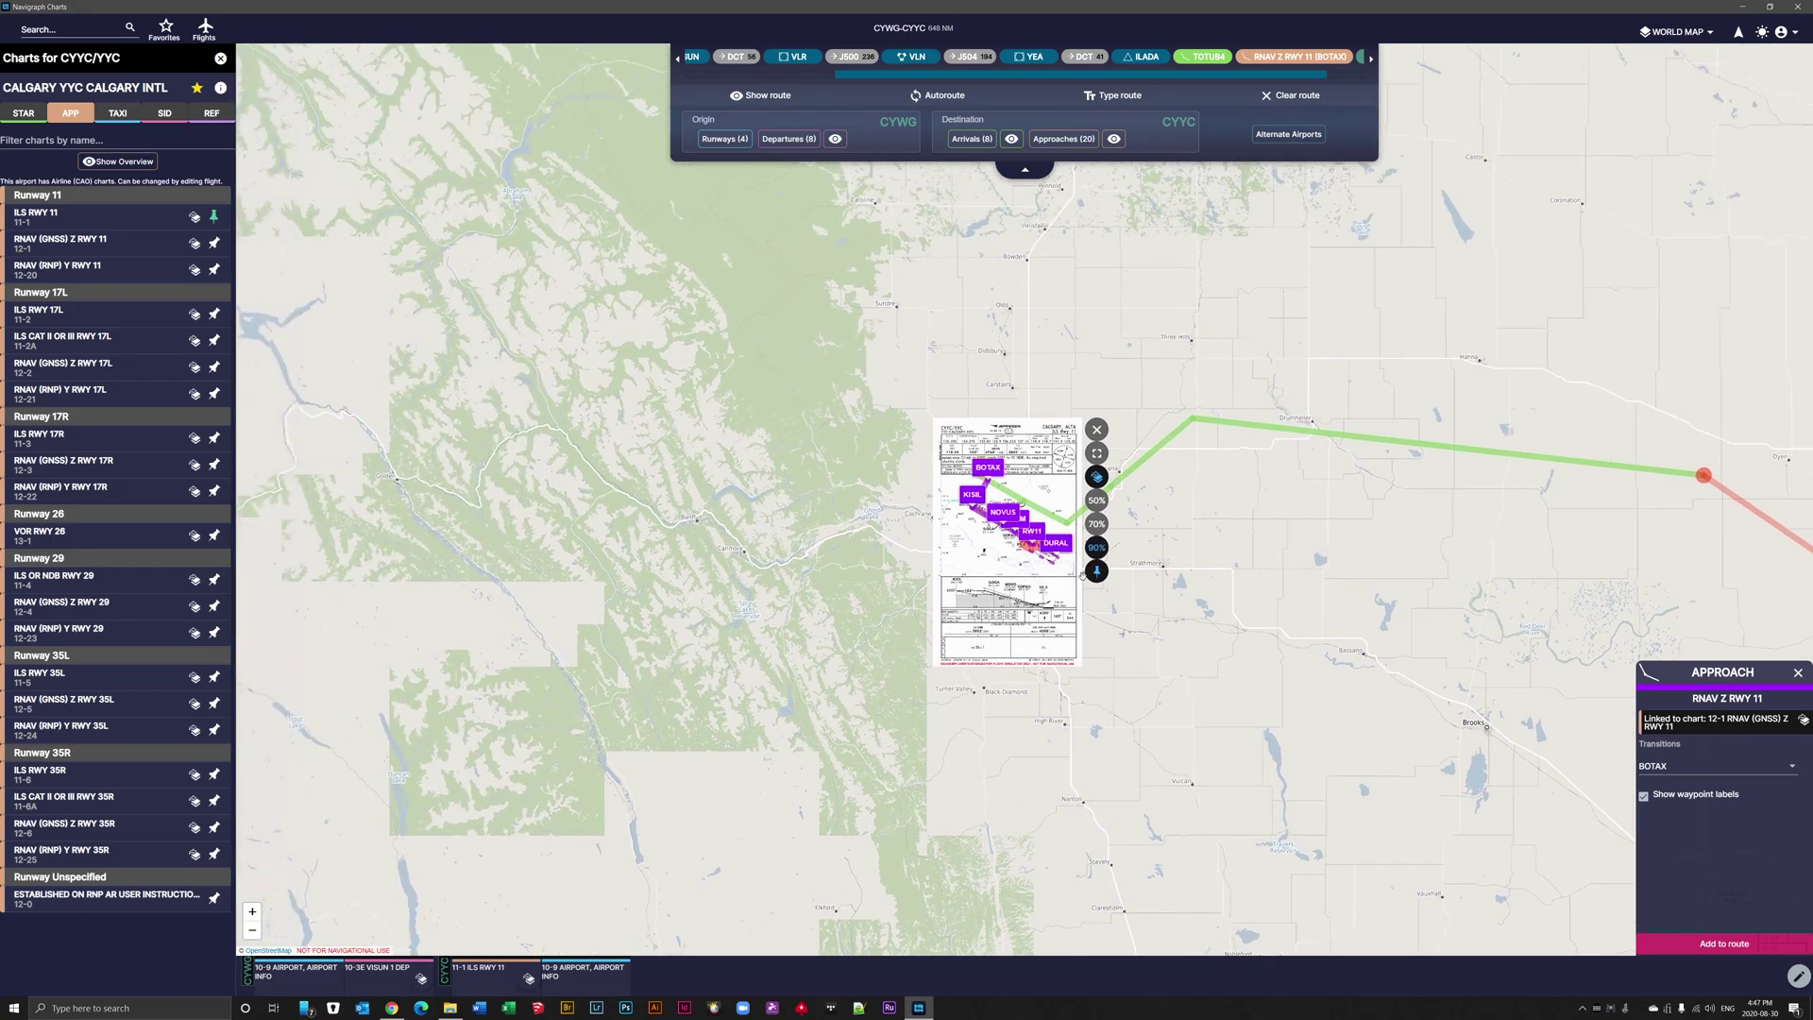
scroll(1082, 574, up, 3)
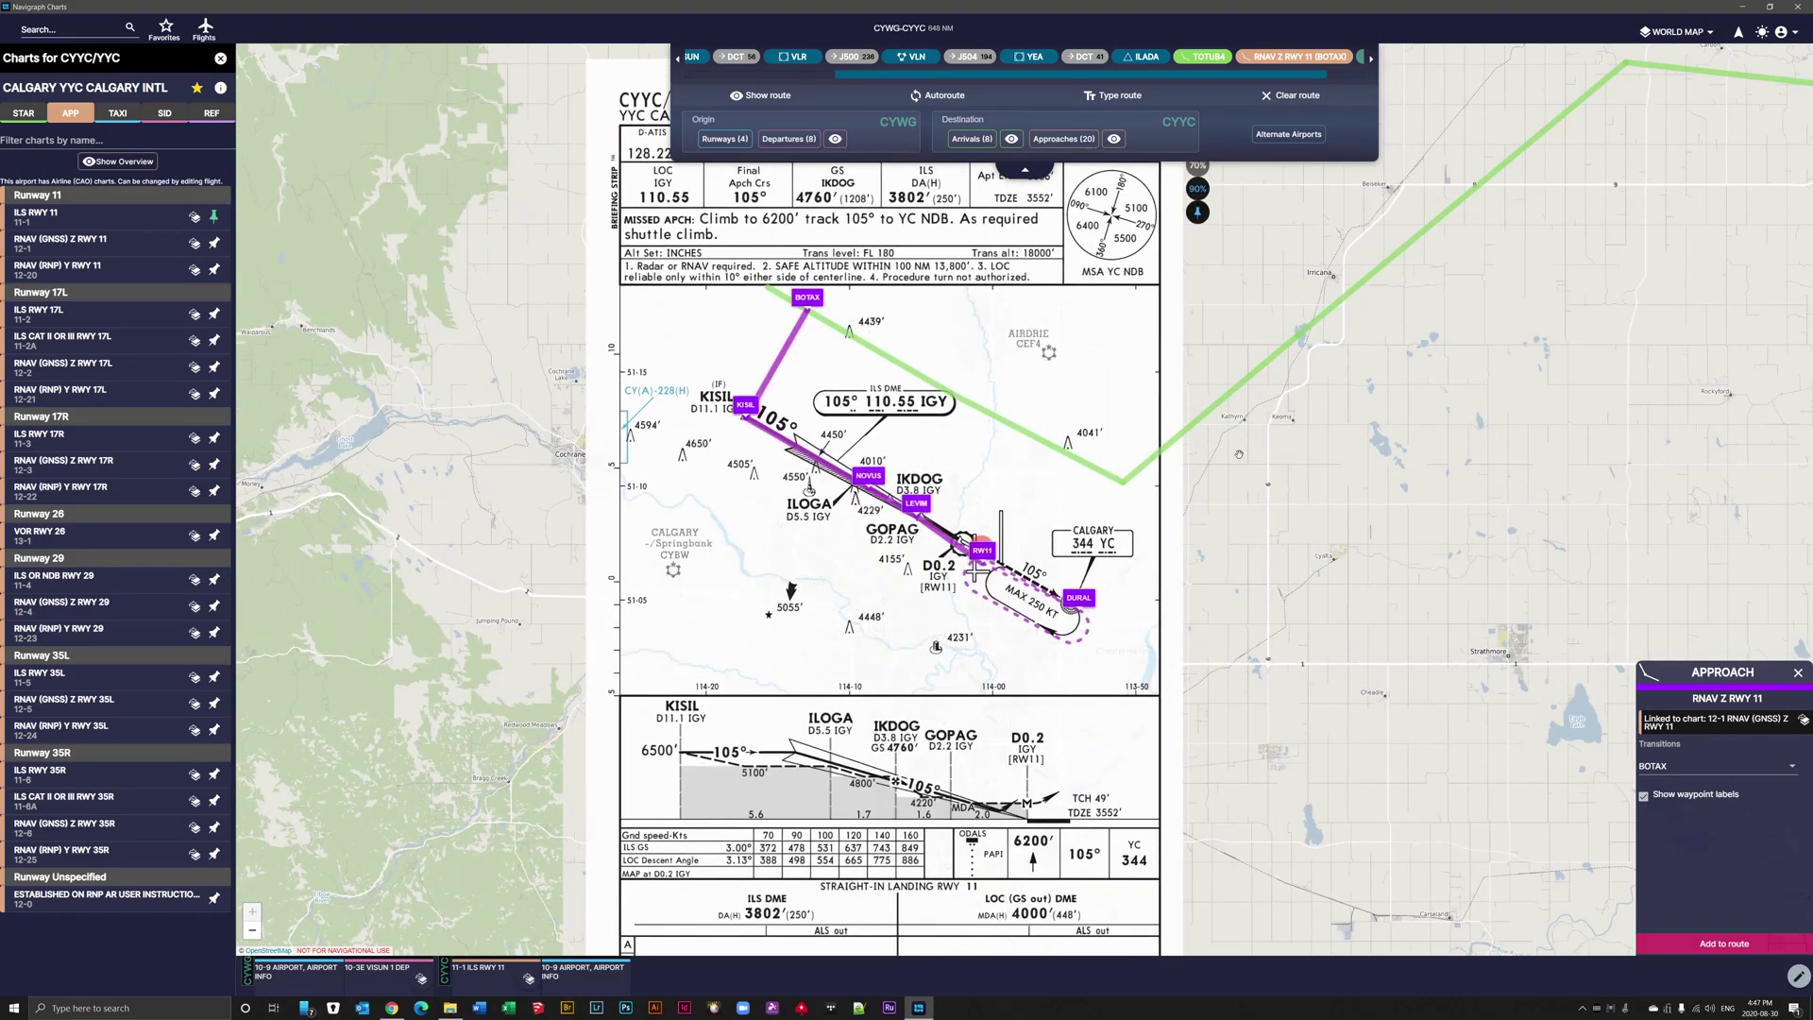
click(1238, 394)
- Overlay the linked TOTUB 4 arrival chart (10-2M), pin it, and zoom out toward Saskatchewan
drag(1466, 422, 1008, 501)
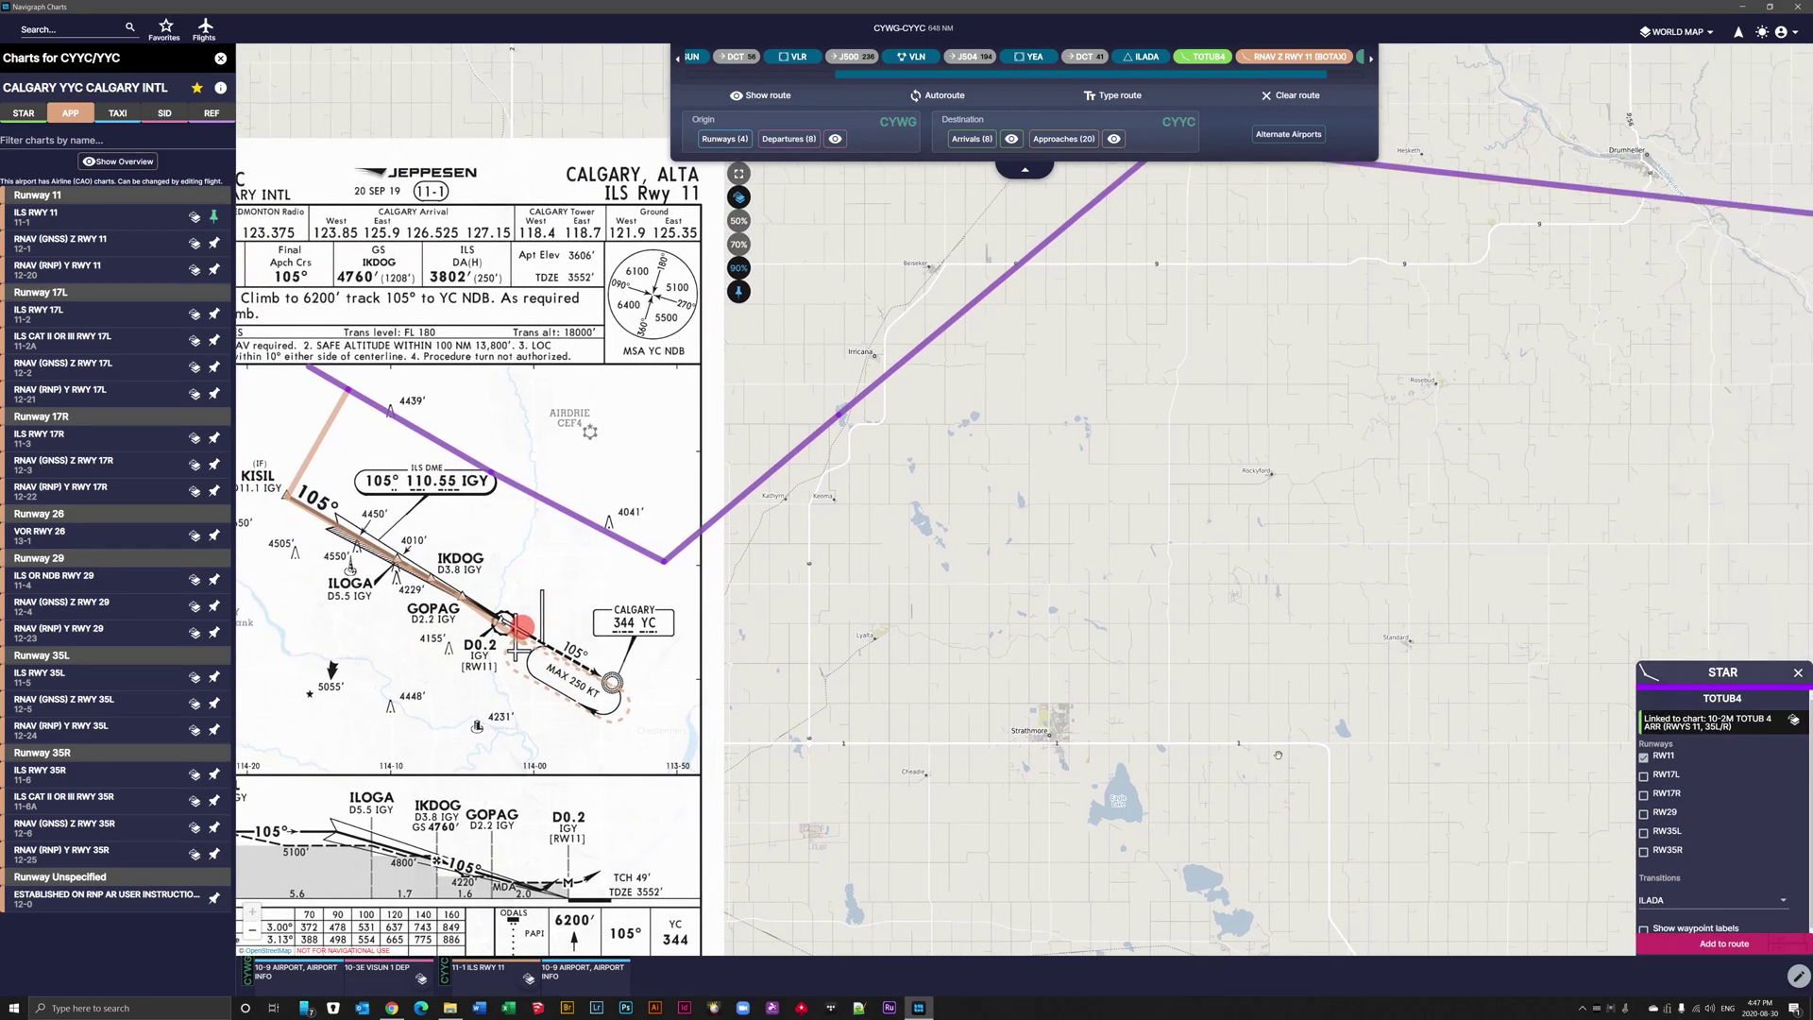
click(1793, 720)
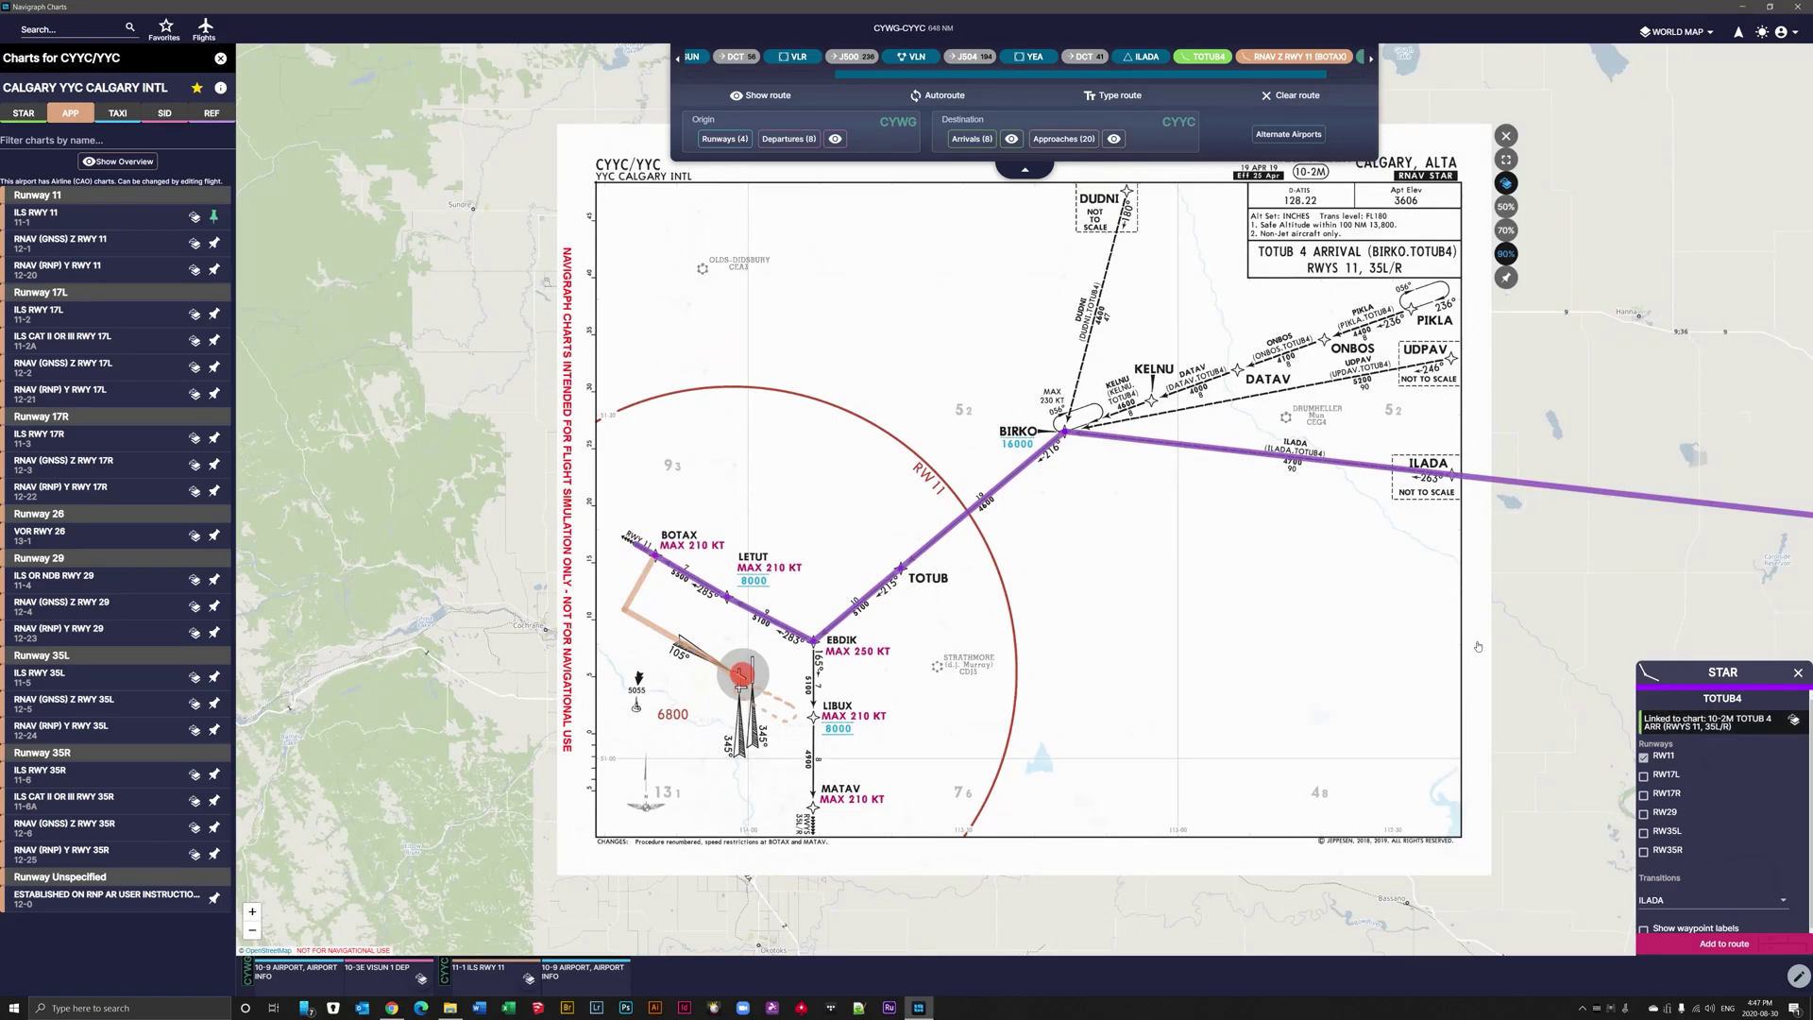
click(1506, 277)
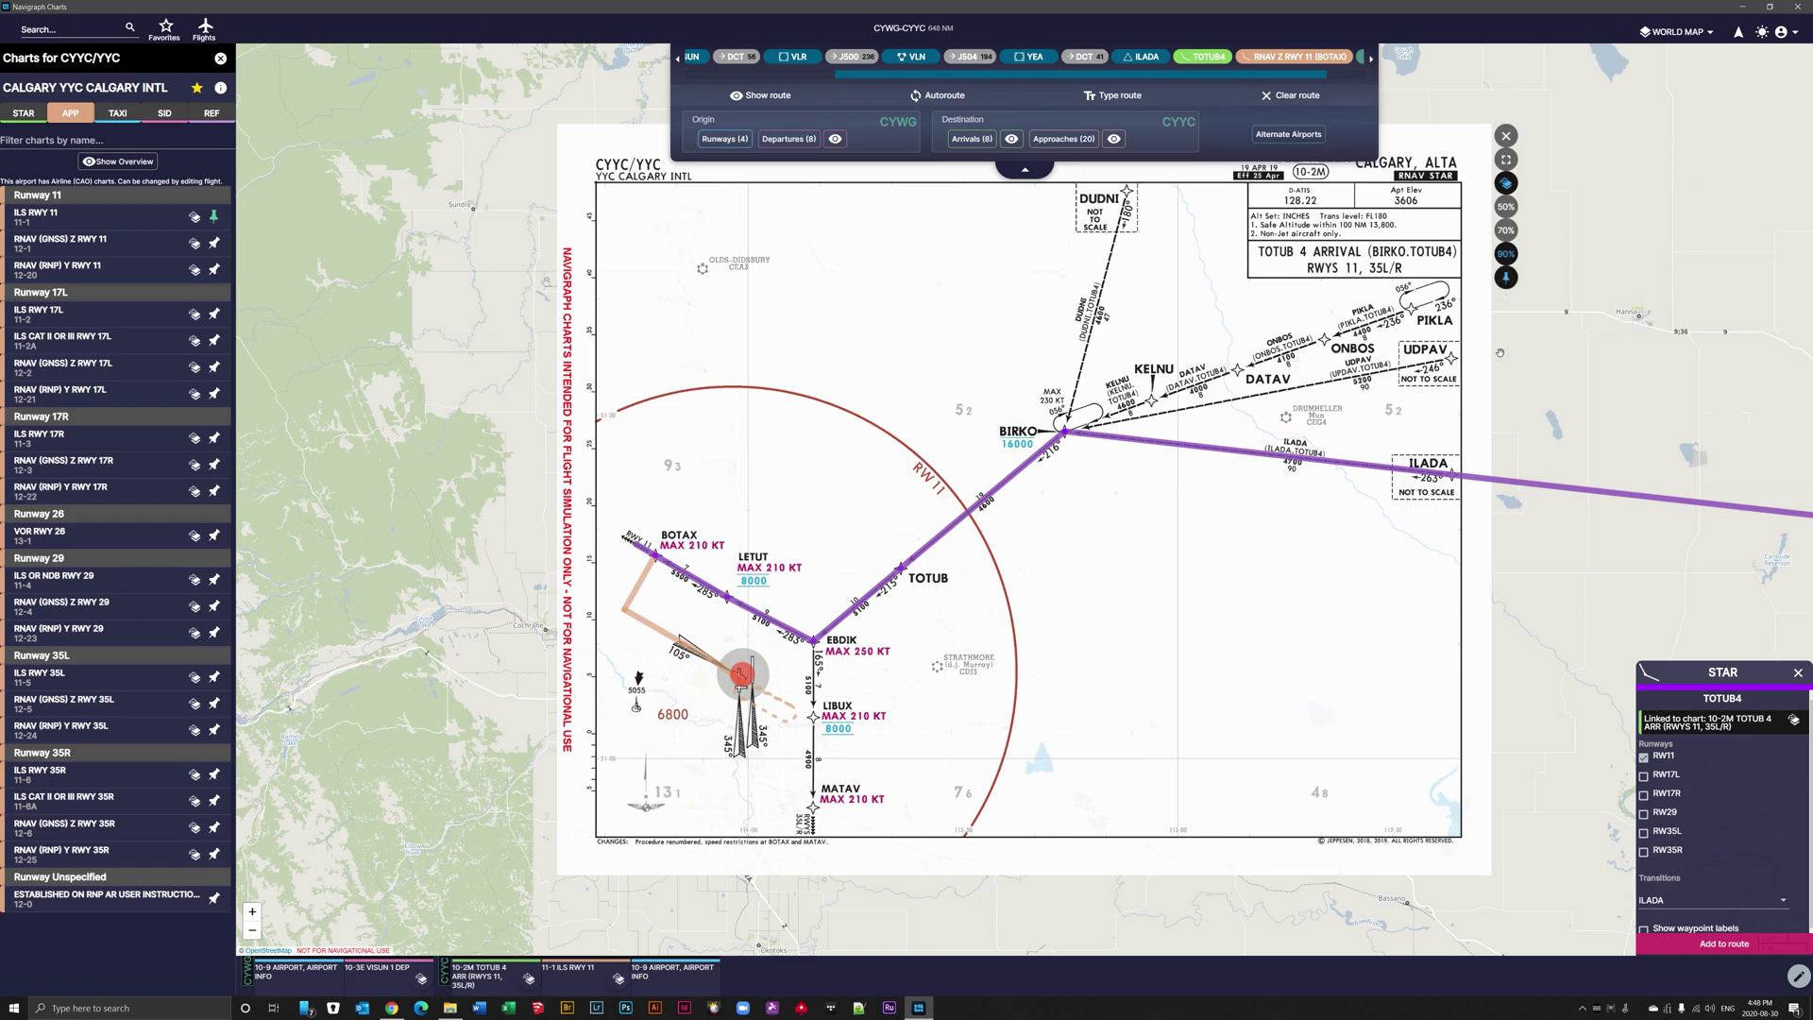
drag(1569, 379, 1561, 420)
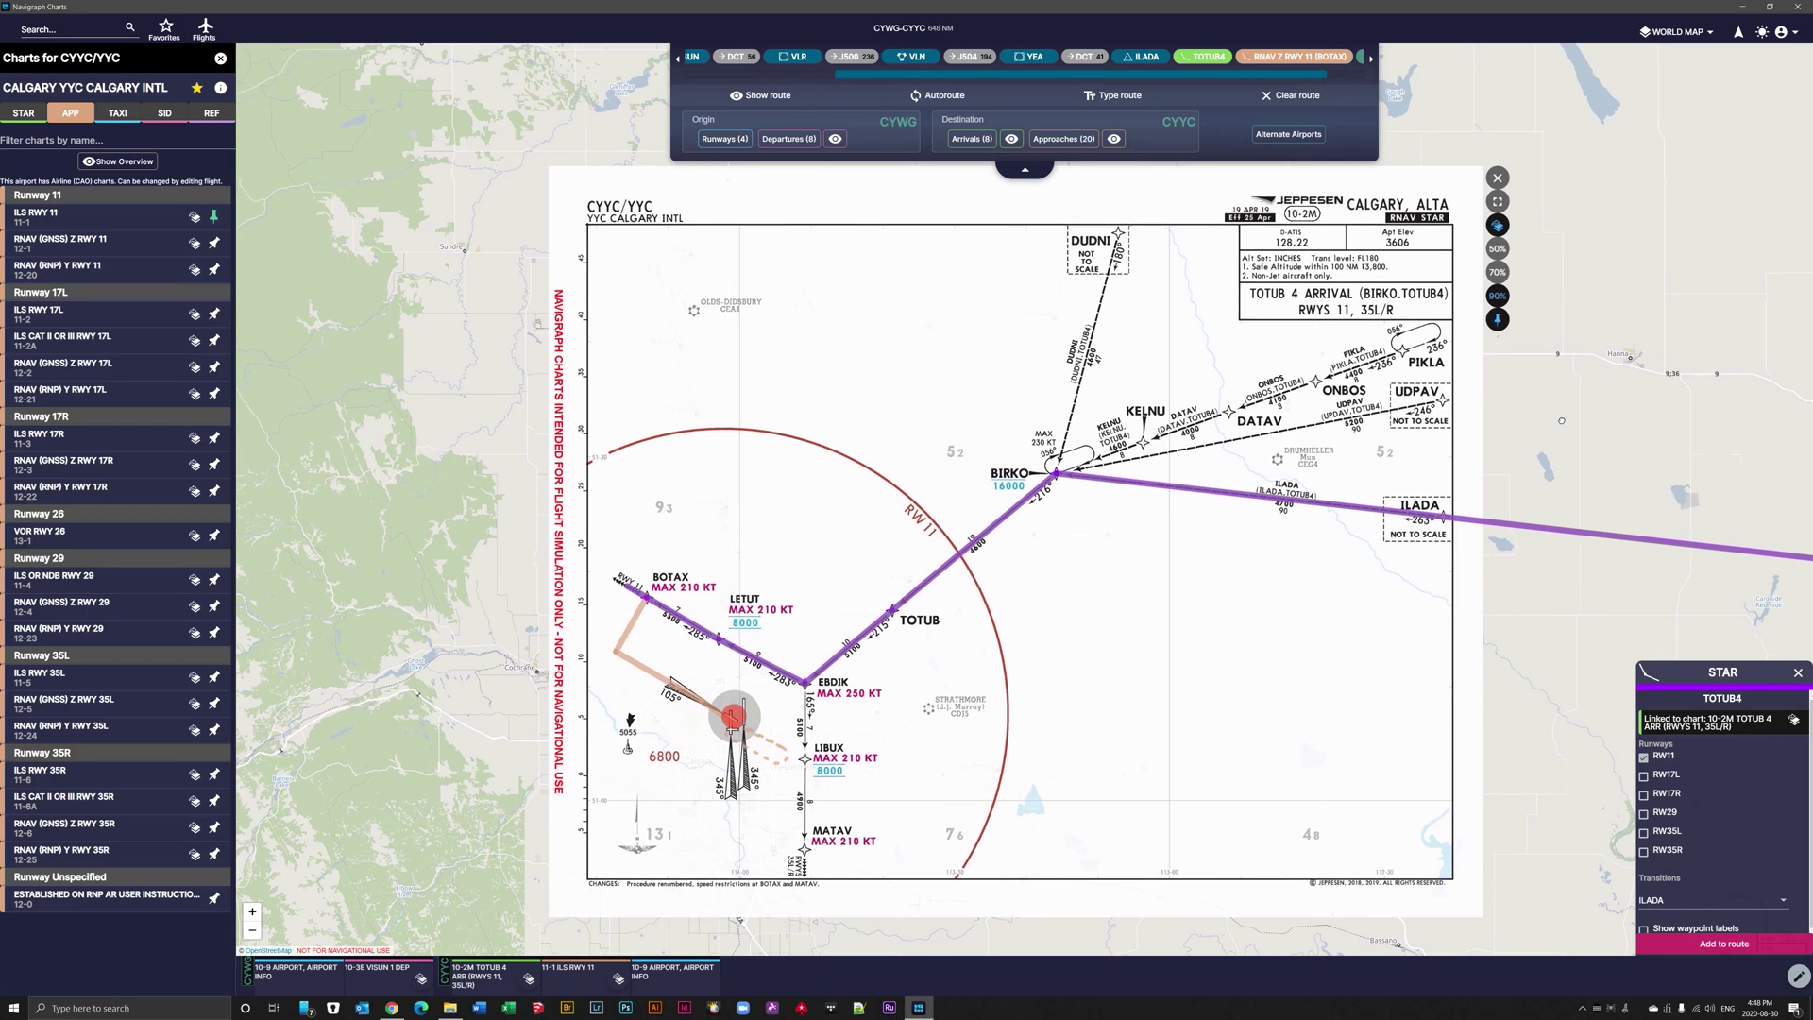
scroll(1508, 428, down, 5)
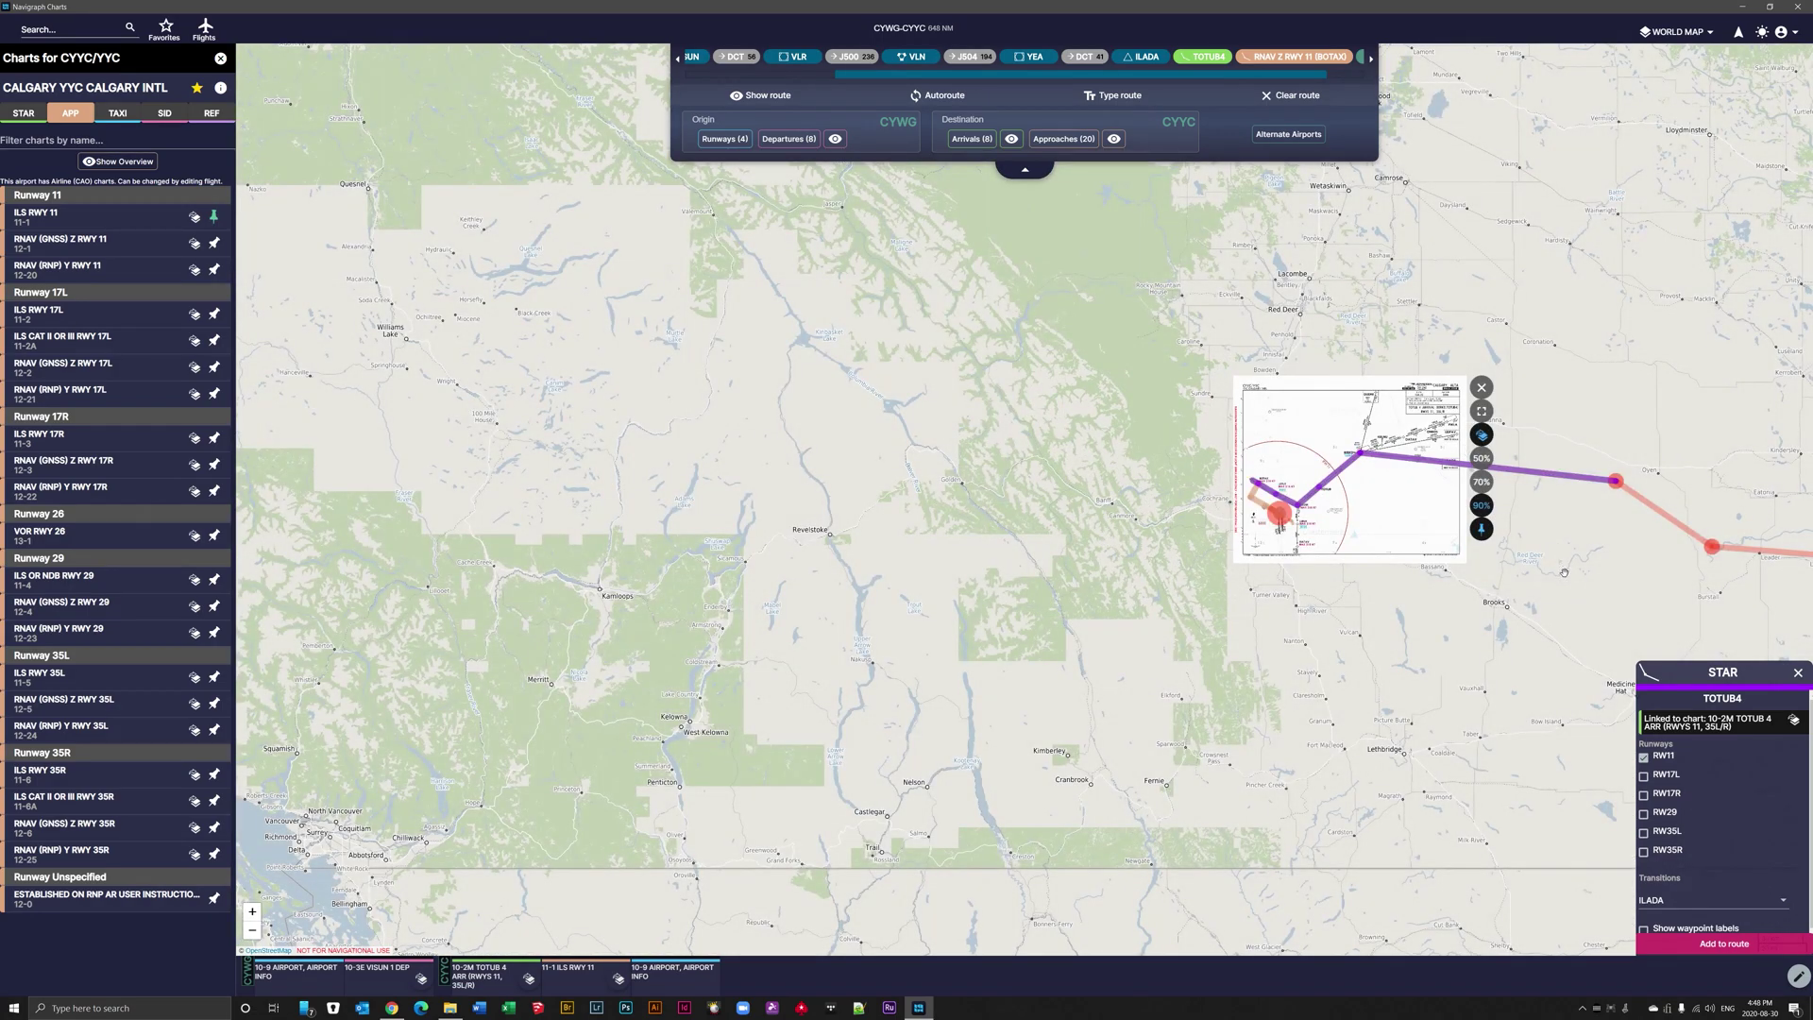
drag(1558, 553, 949, 559)
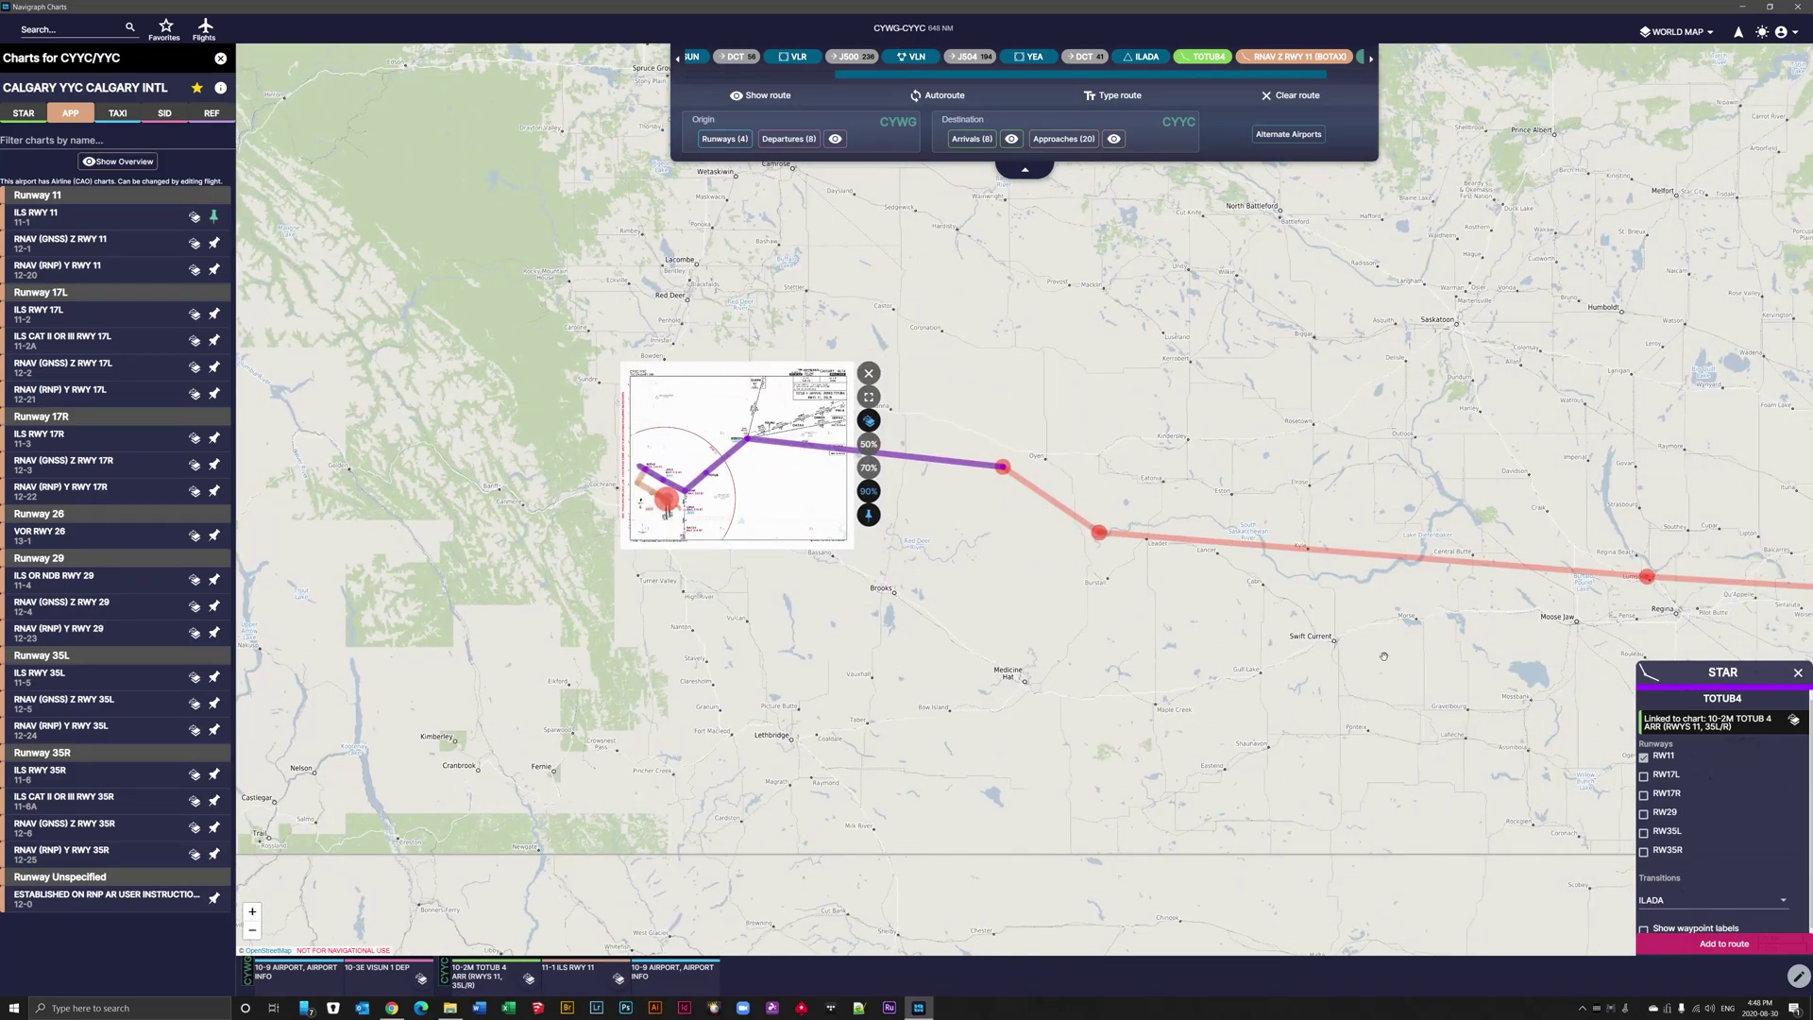
- Switch the map layer to HIGH ENROUTE and centre it on Winnipeg at the route's start
drag(1383, 655, 812, 519)
drag(1452, 597, 789, 509)
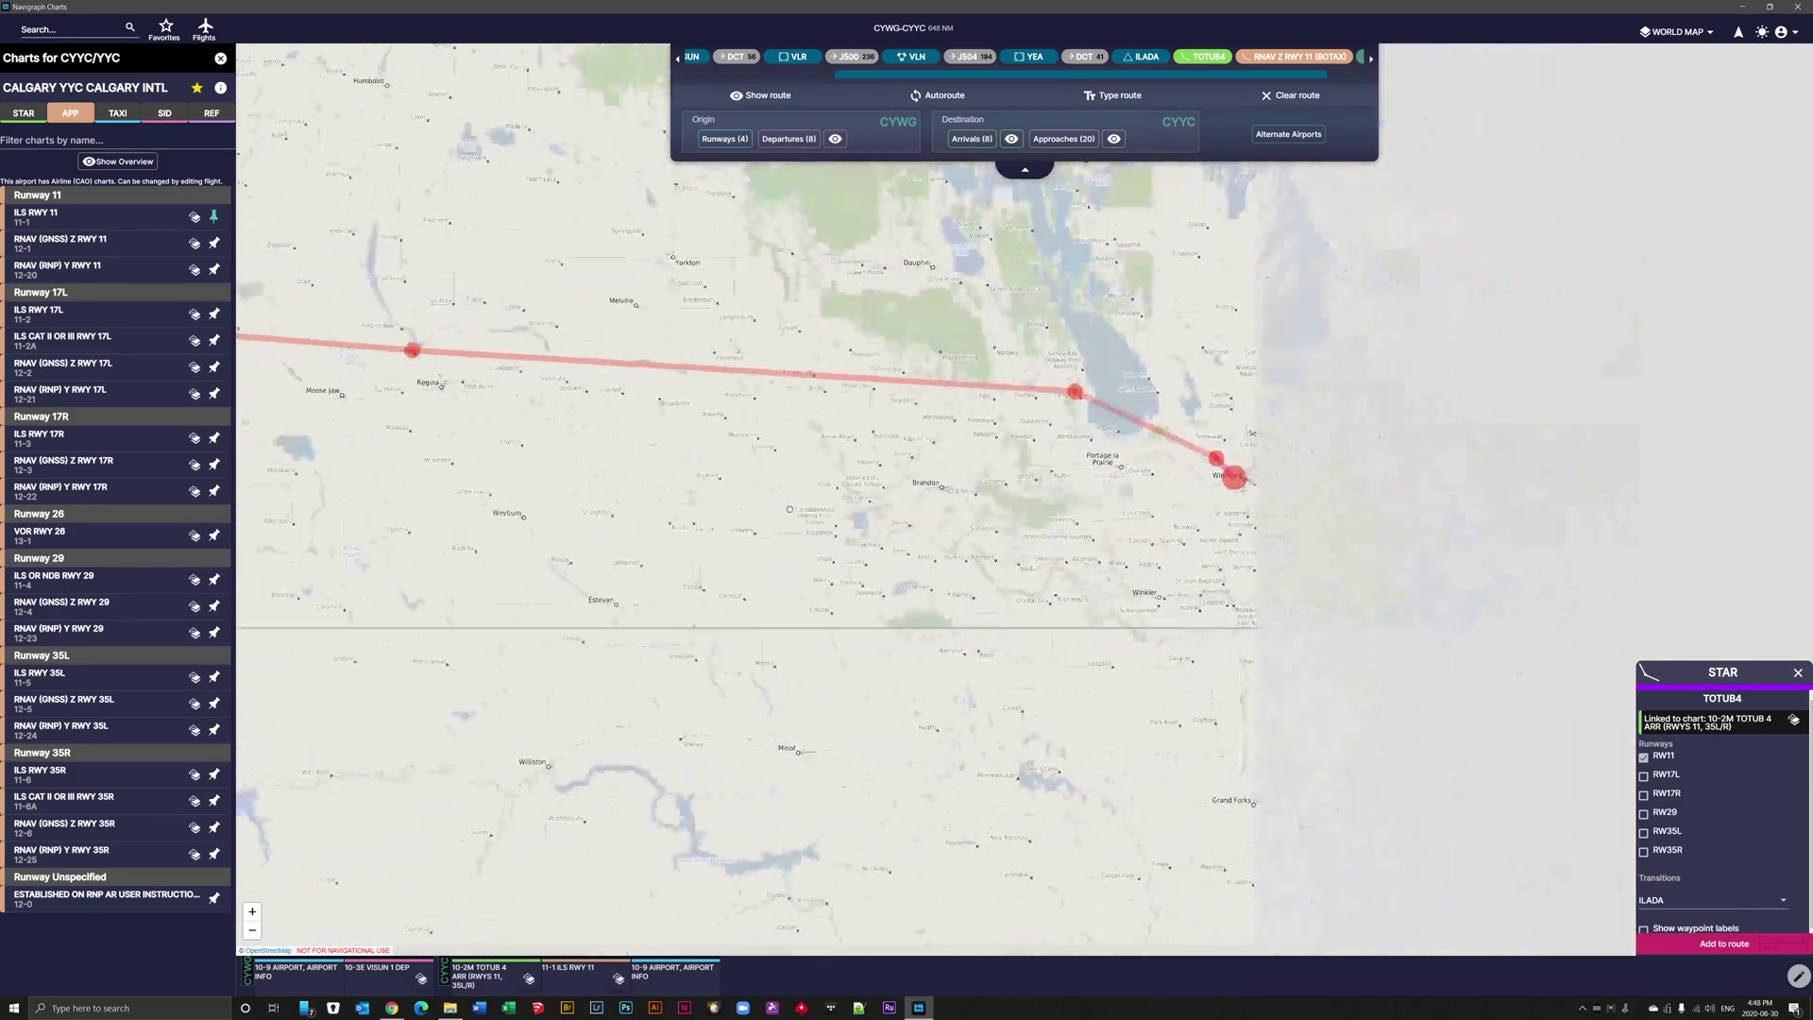
scroll(1205, 468, up, 3)
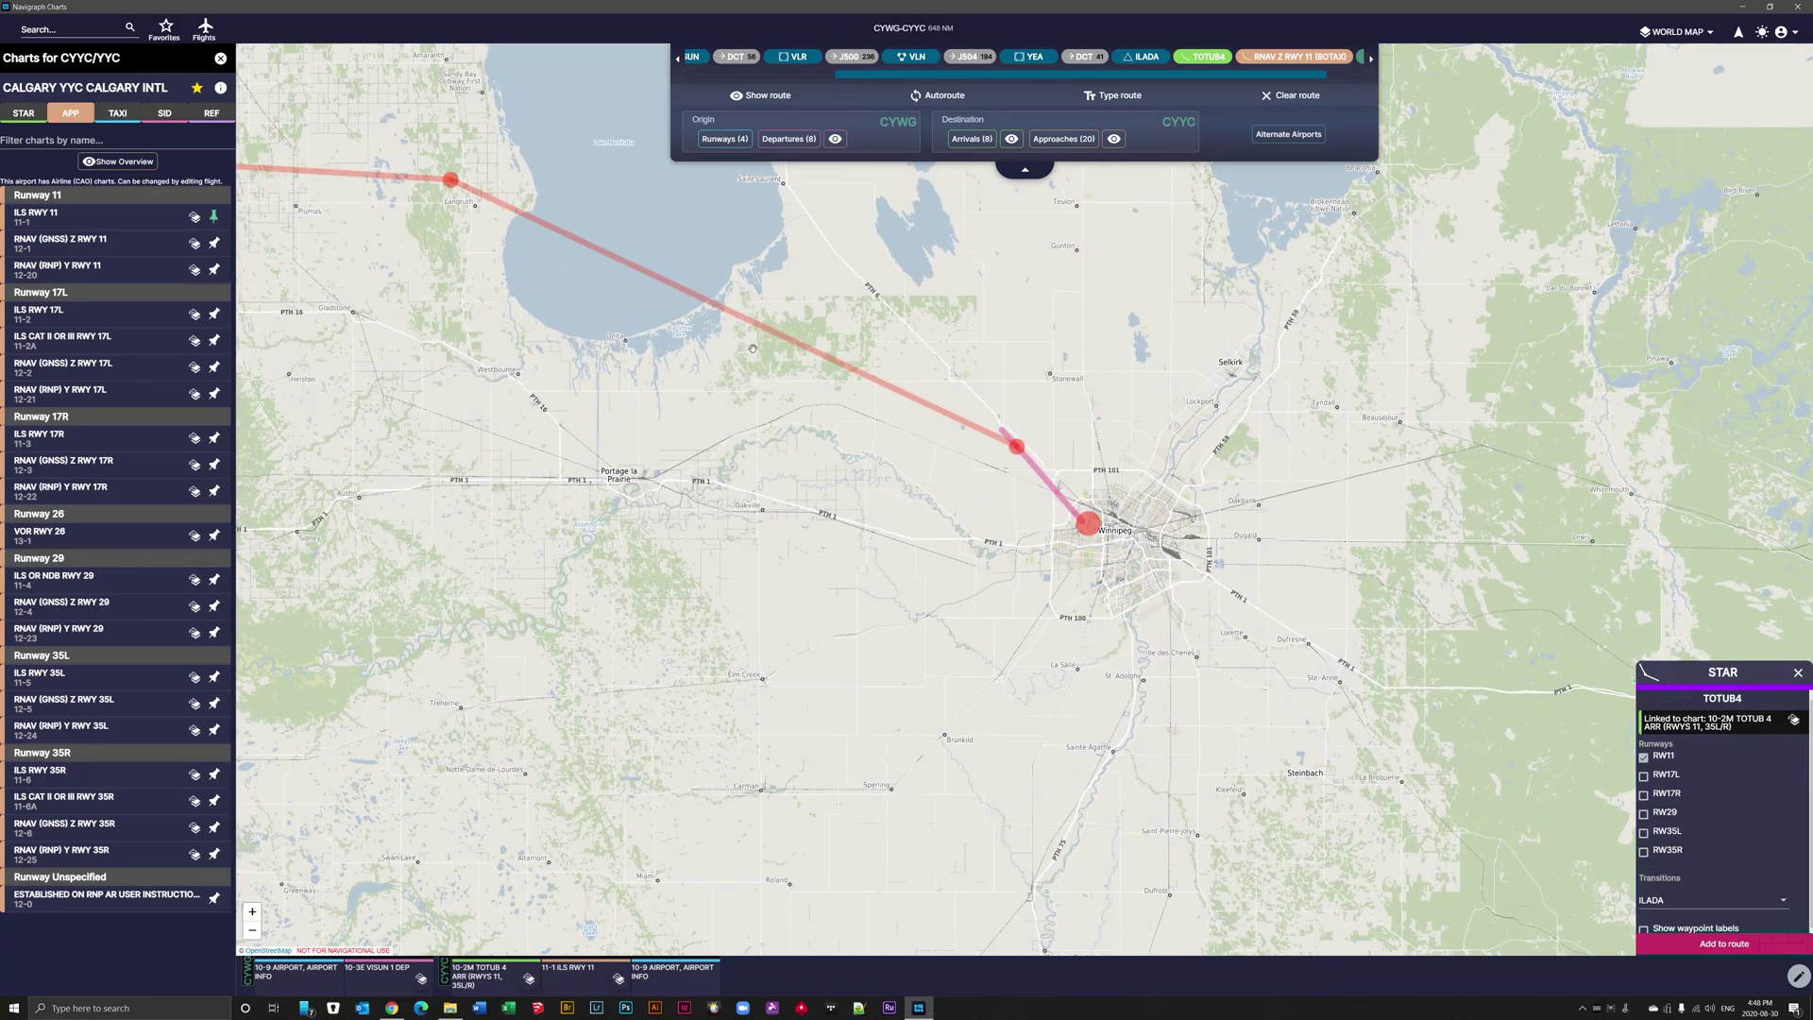
drag(377, 282, 1690, 485)
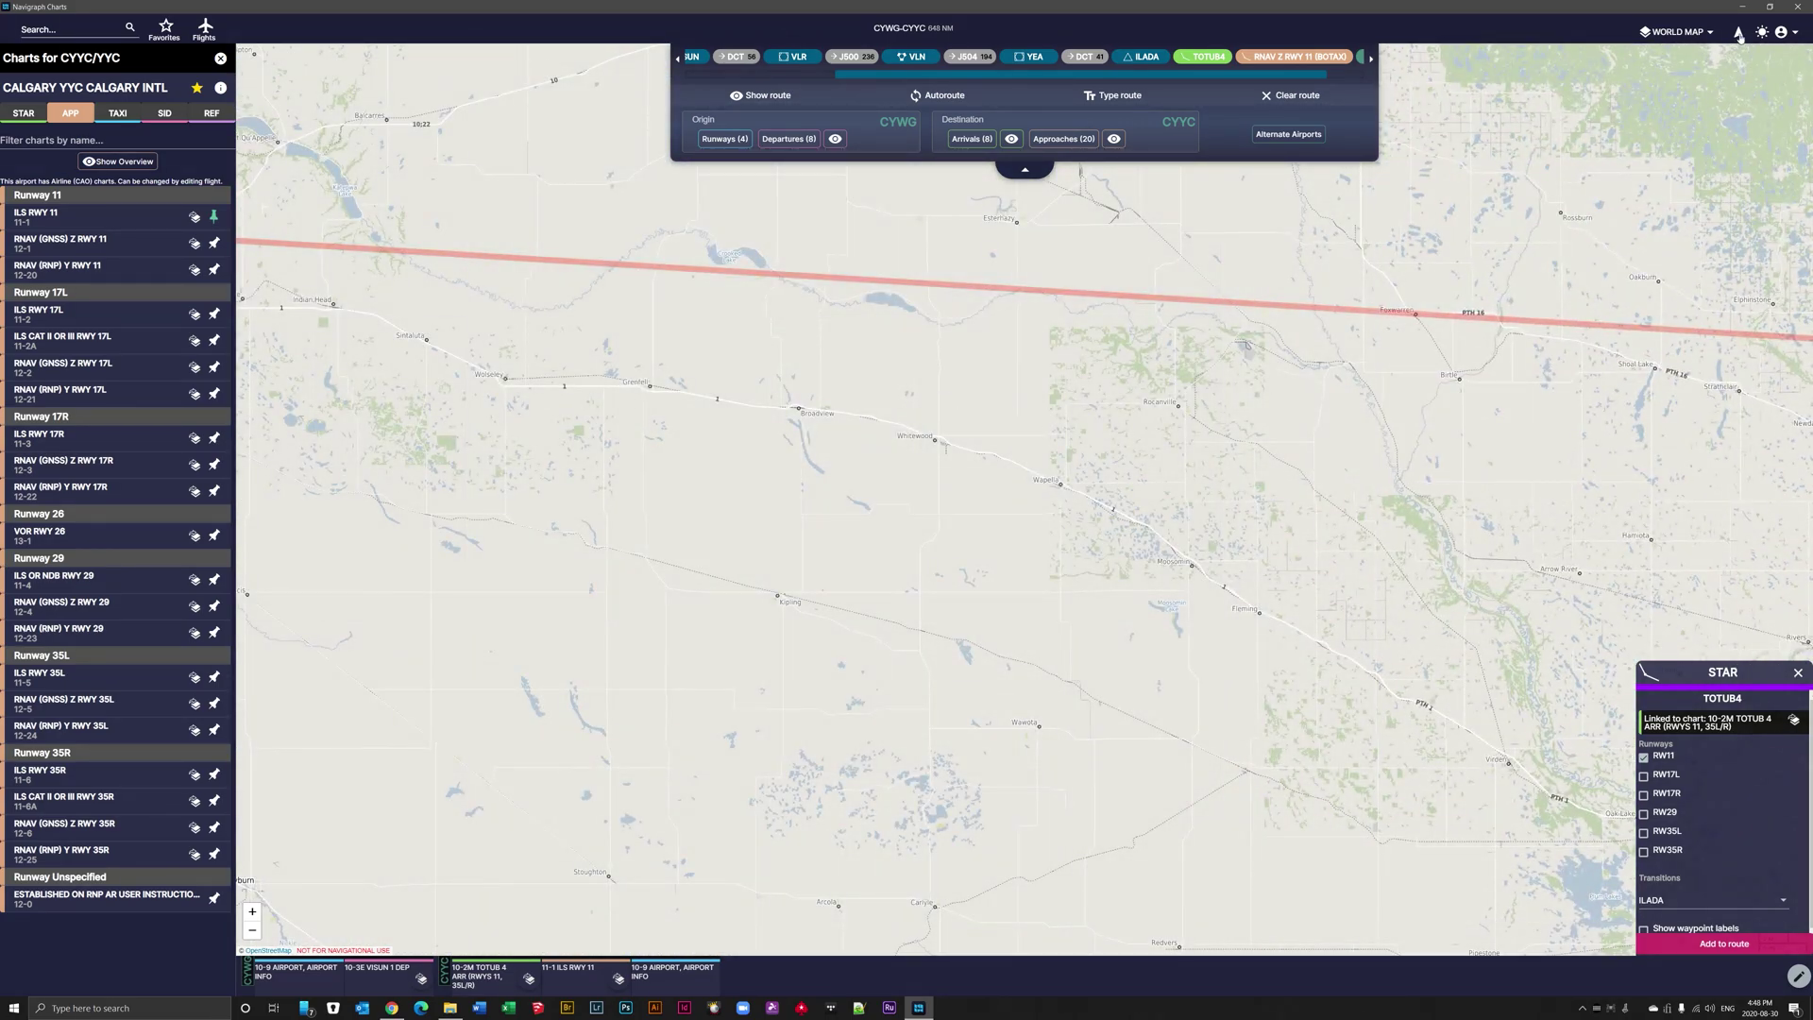
click(1679, 32)
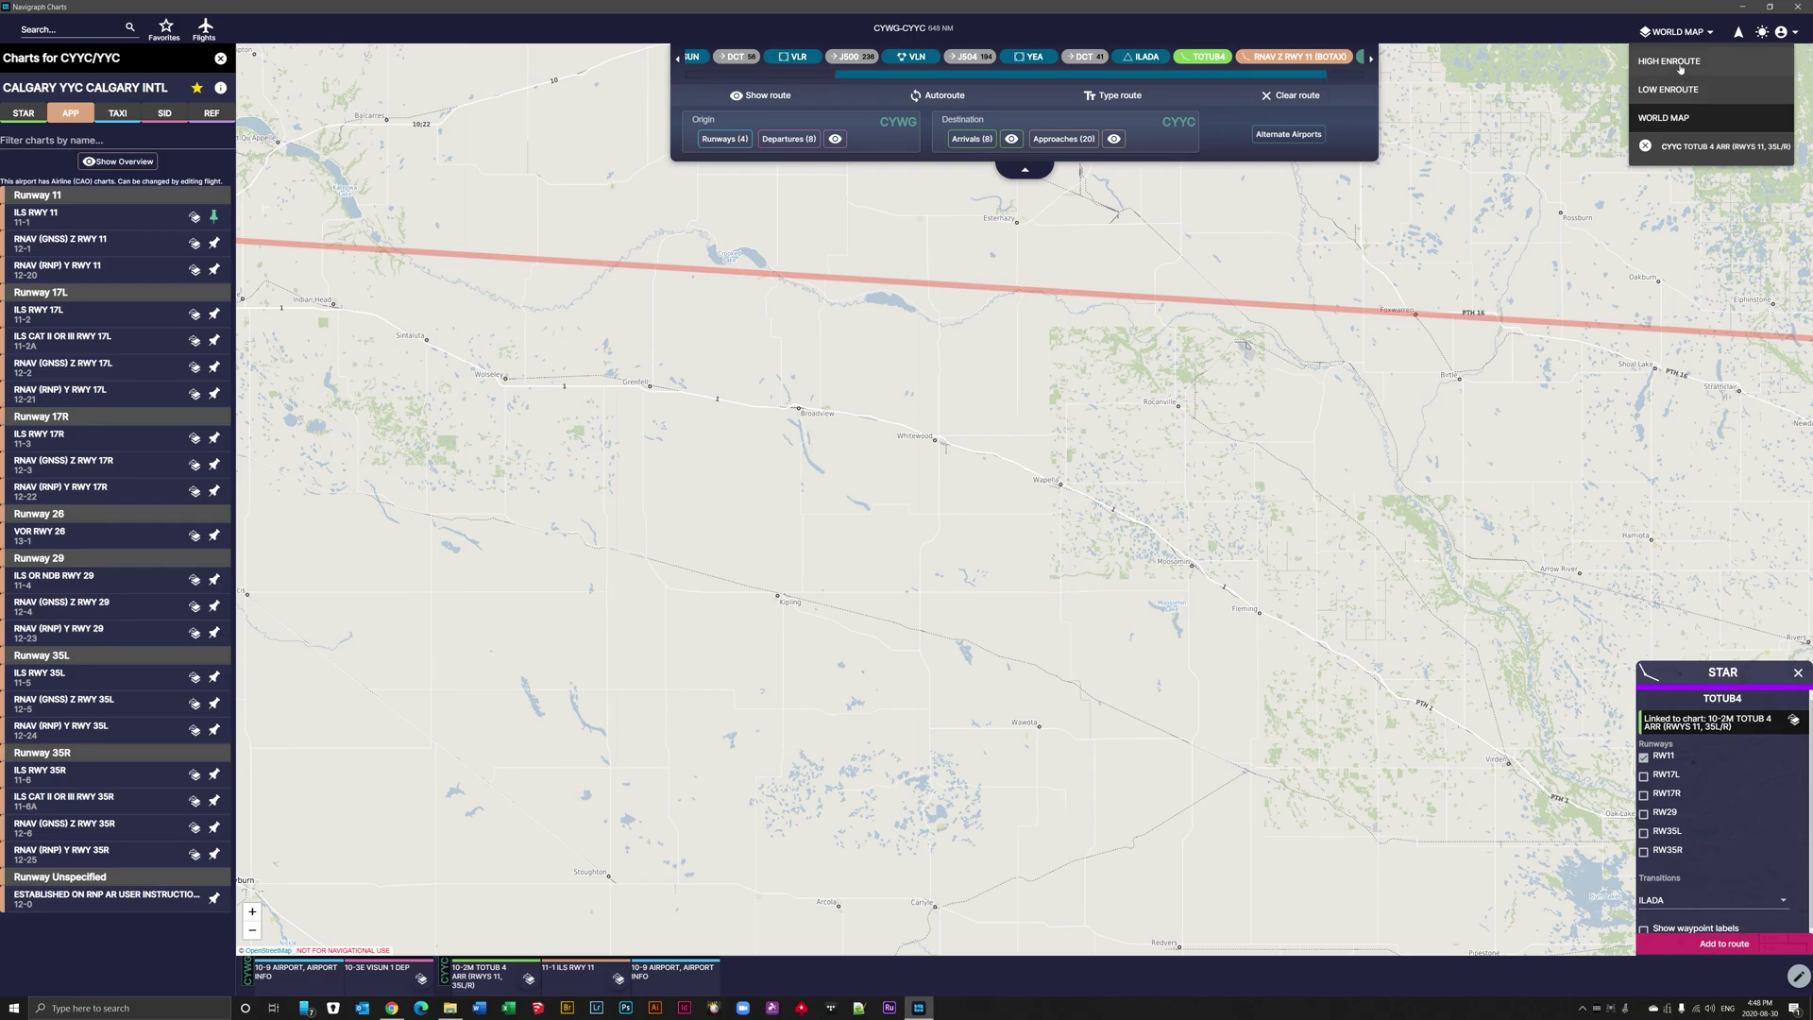
click(1680, 65)
scroll(972, 501, down, 5)
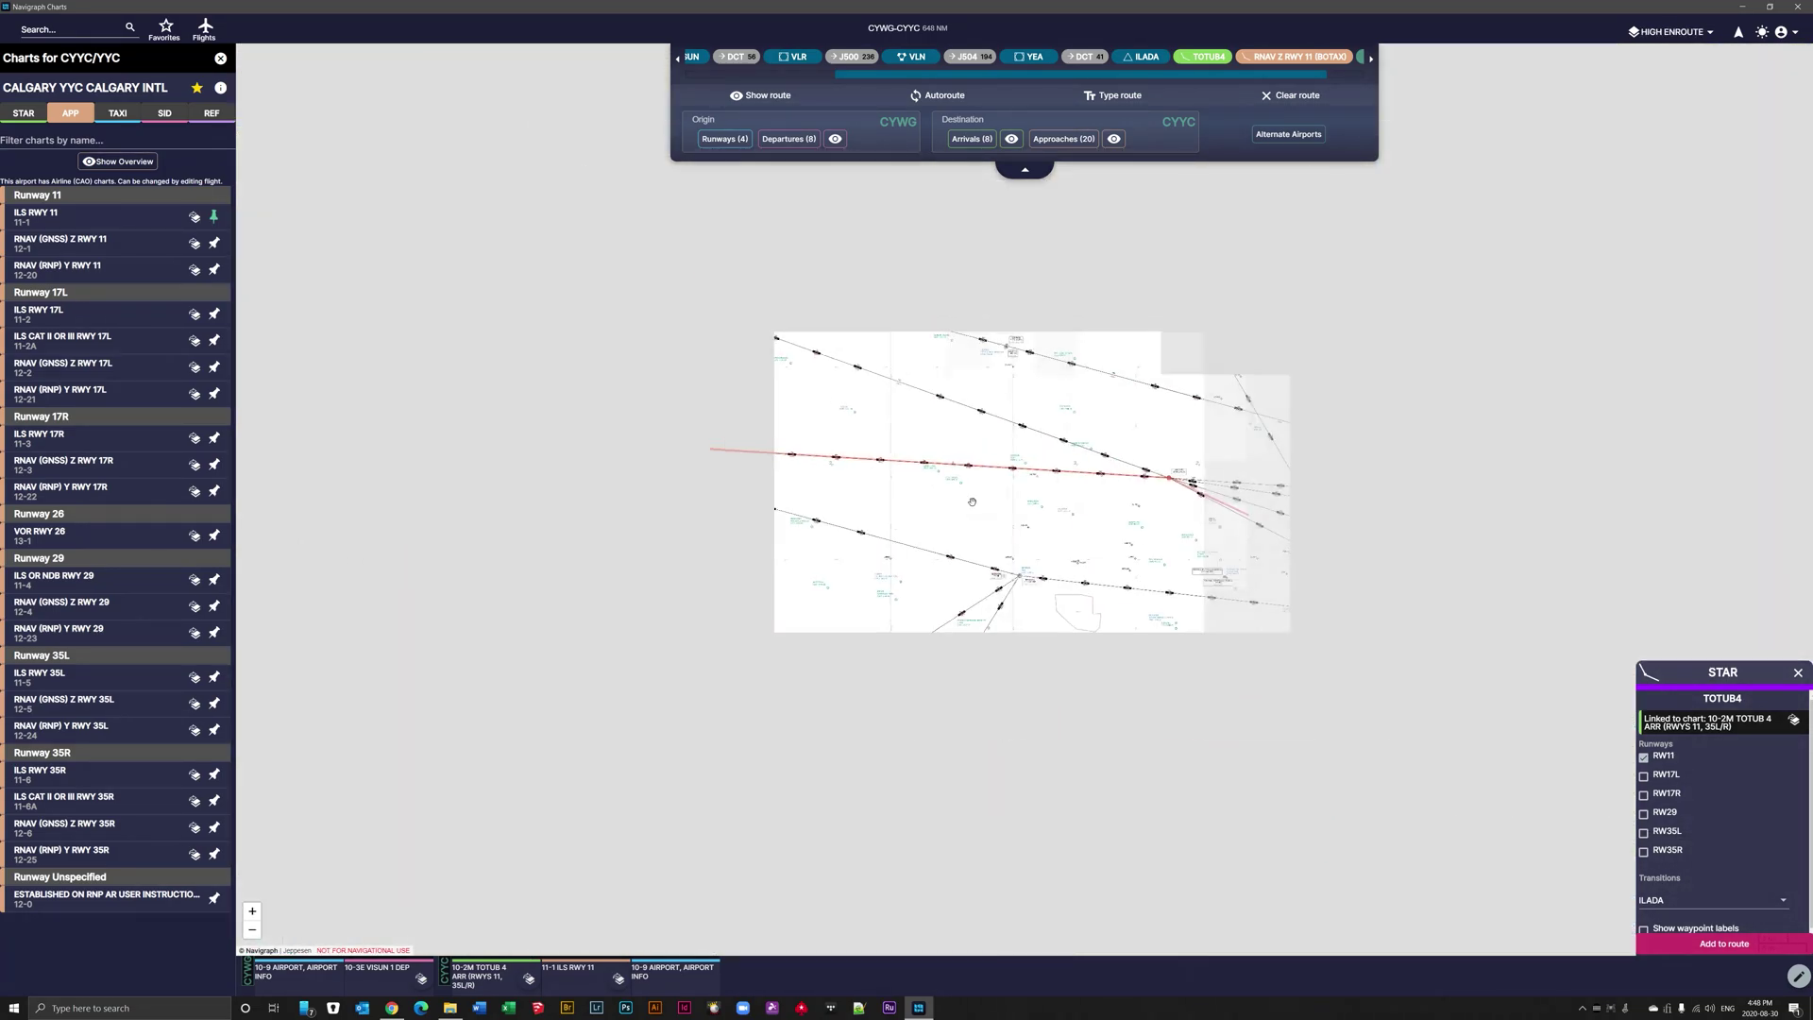
scroll(972, 502, up, 8)
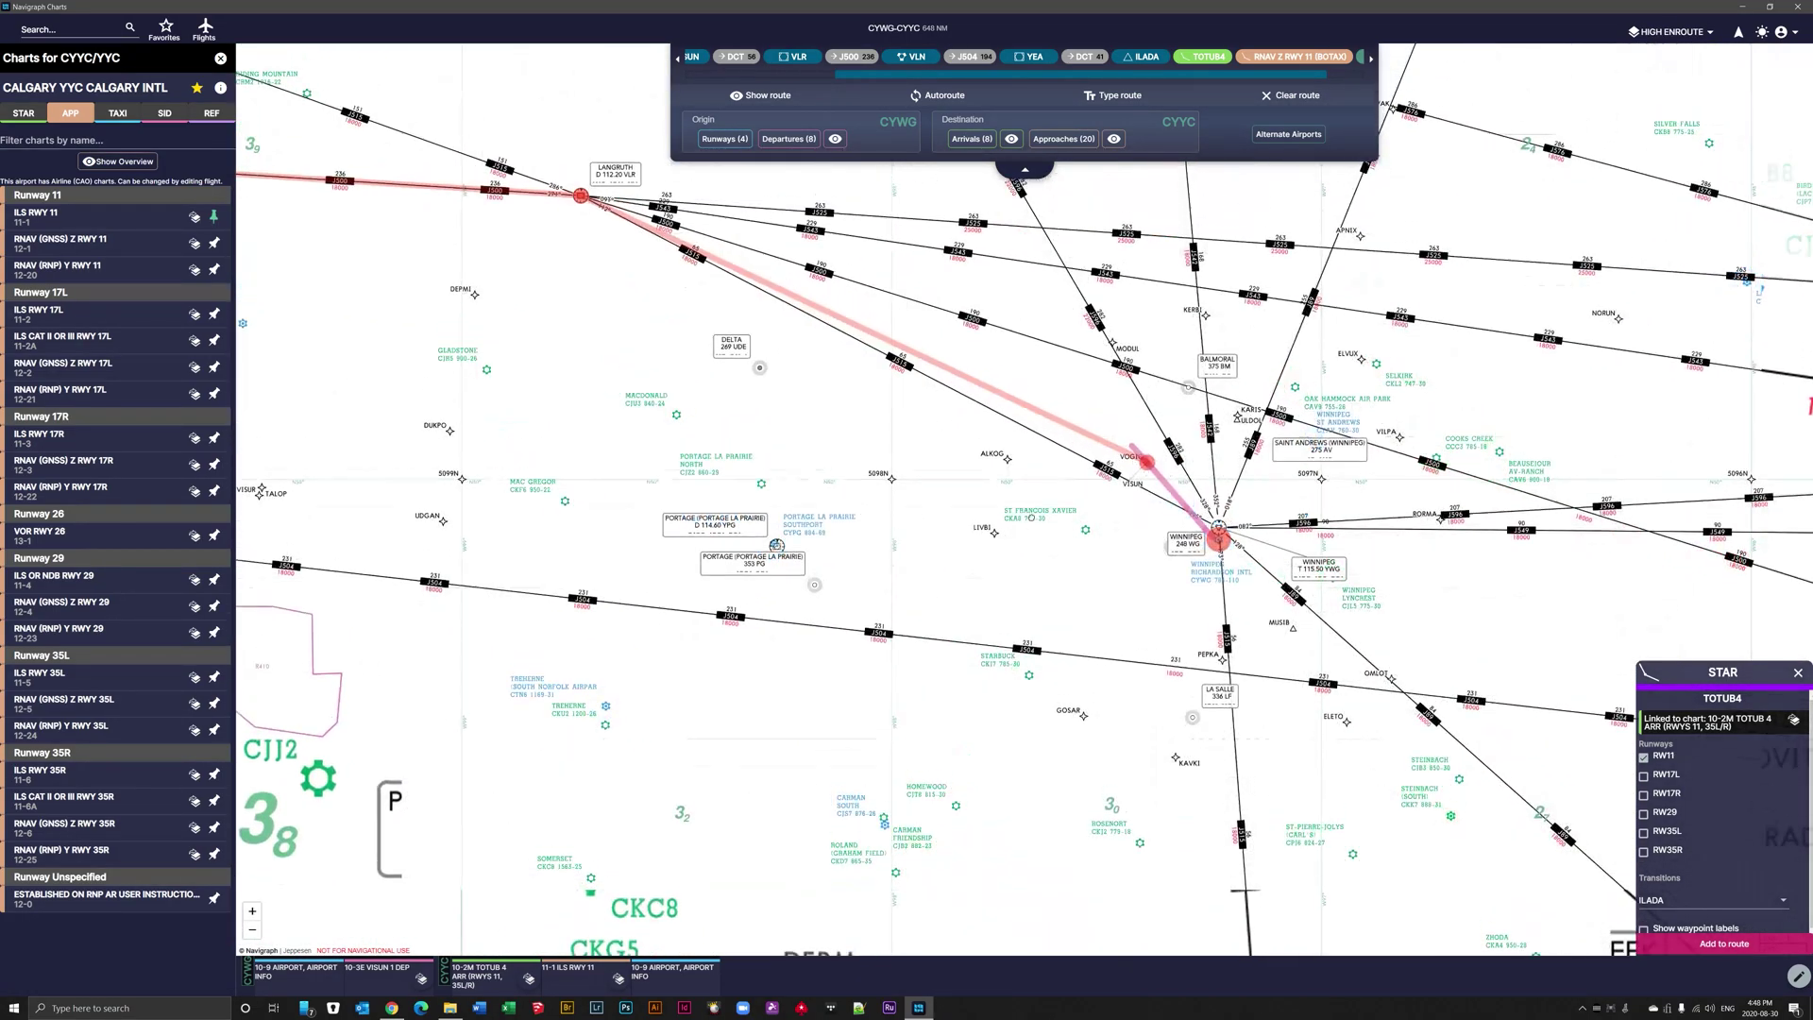
scroll(1203, 620, up, 3)
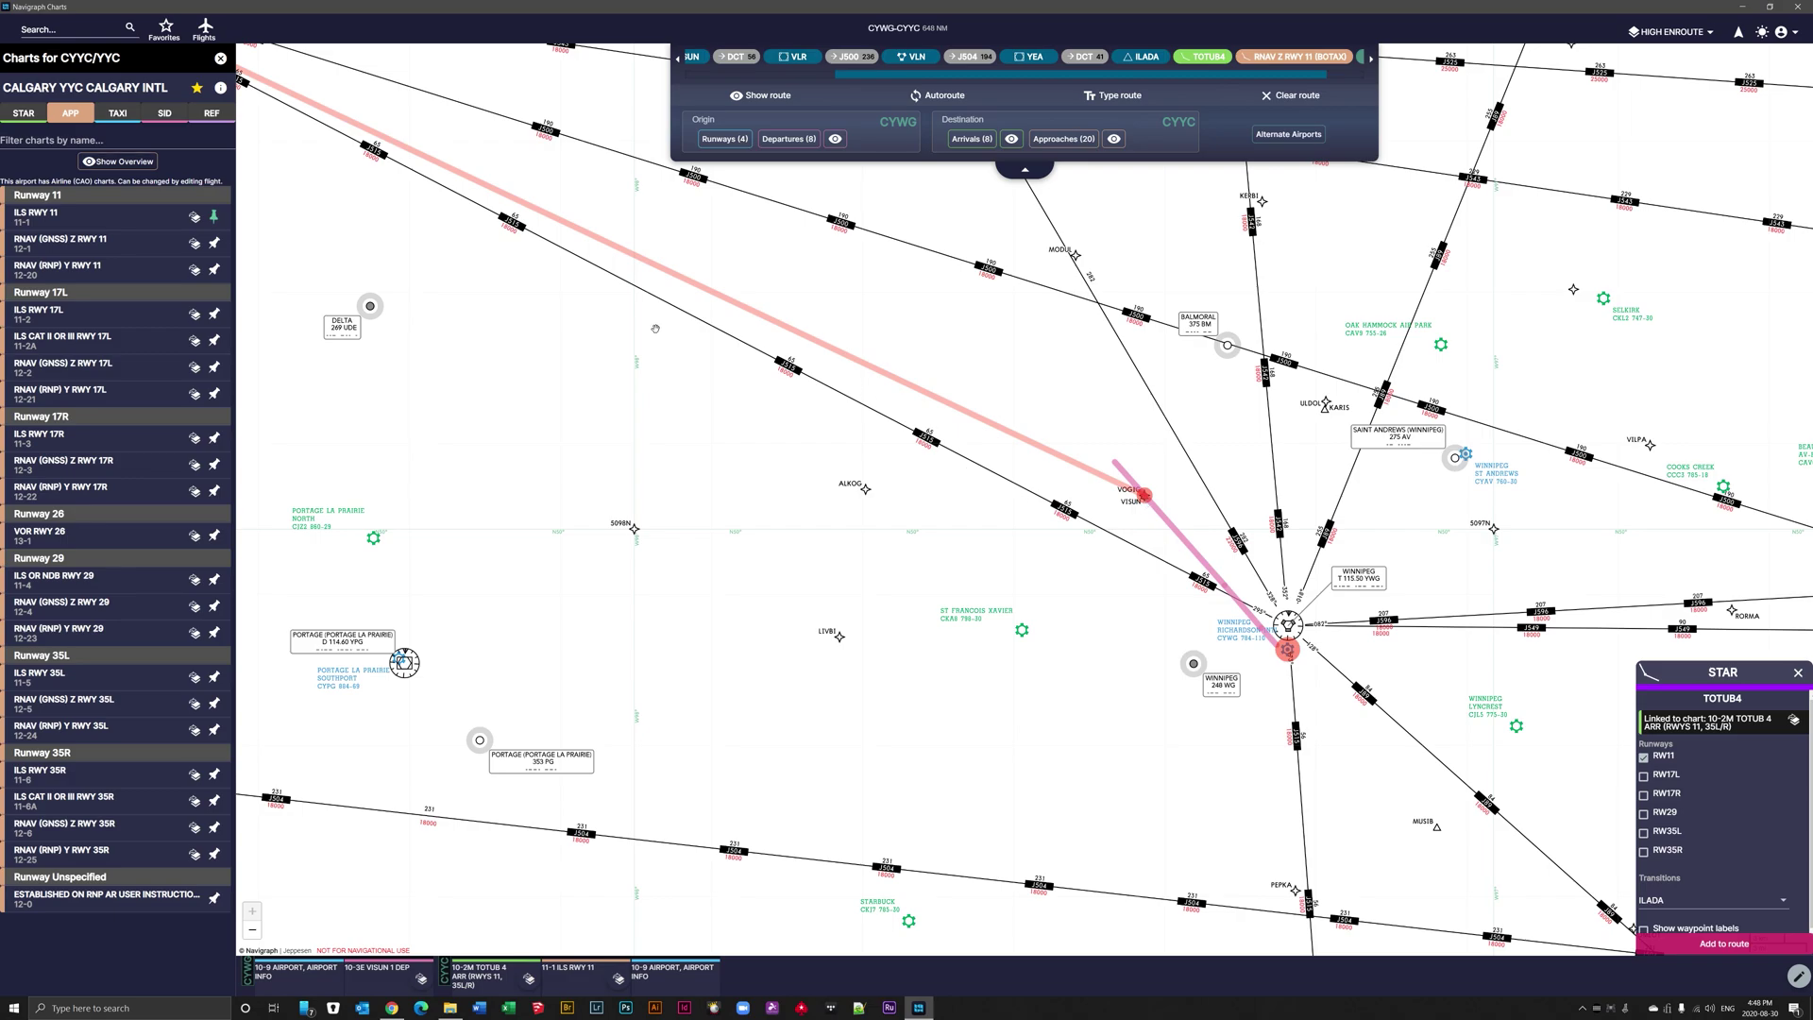
drag(655, 328, 676, 333)
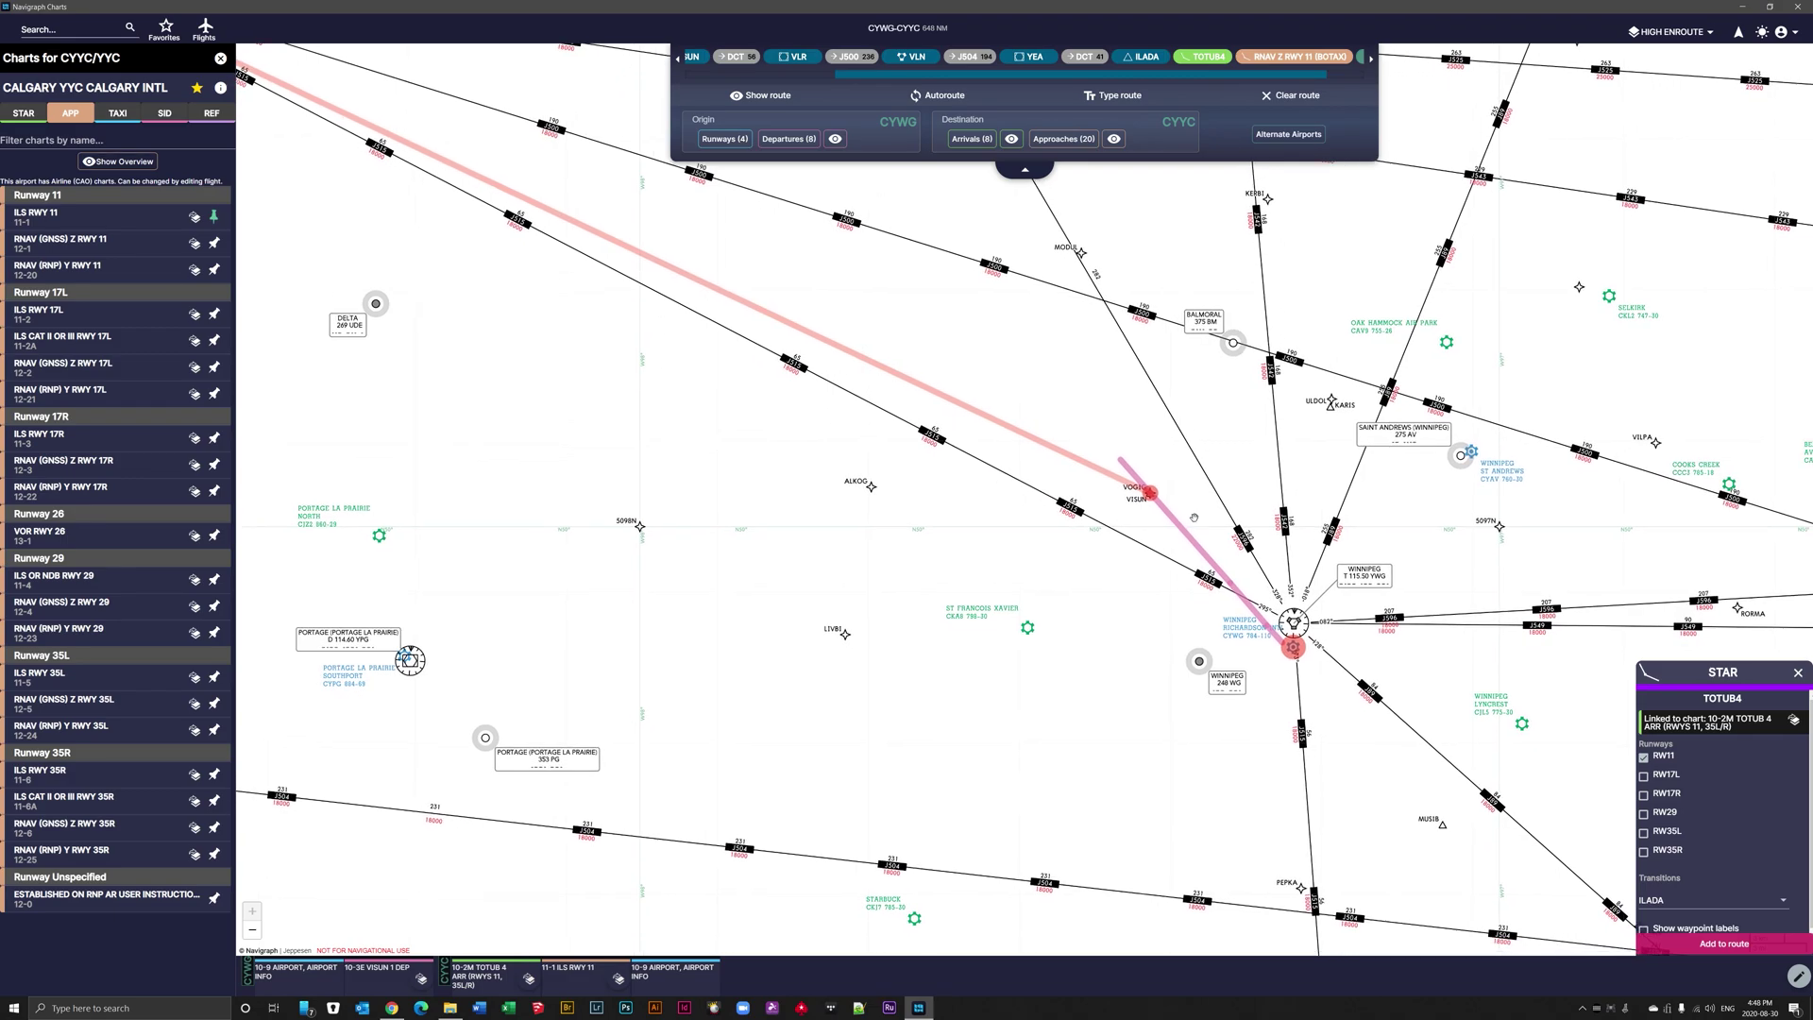
drag(1190, 518, 1116, 457)
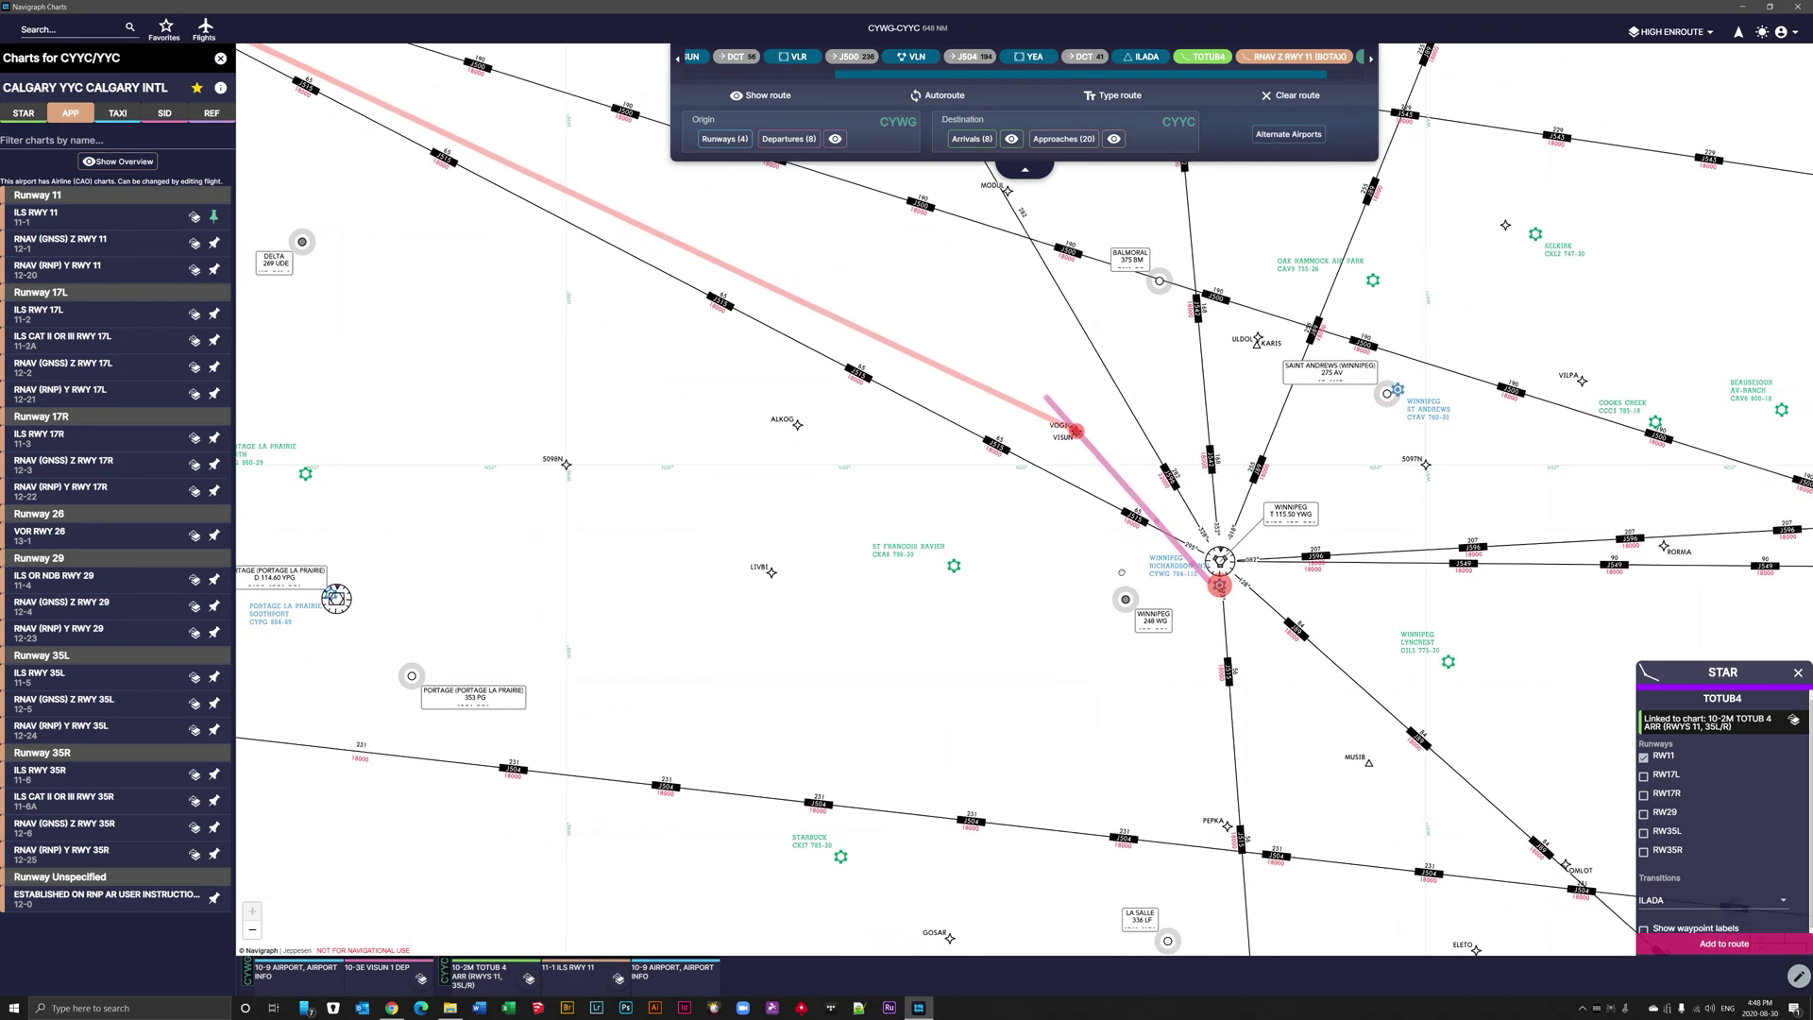
- Overlay Winnipeg's VISUN 1 departure chart (10-3E) on the enroute map and pan across it
click(296, 981)
click(383, 982)
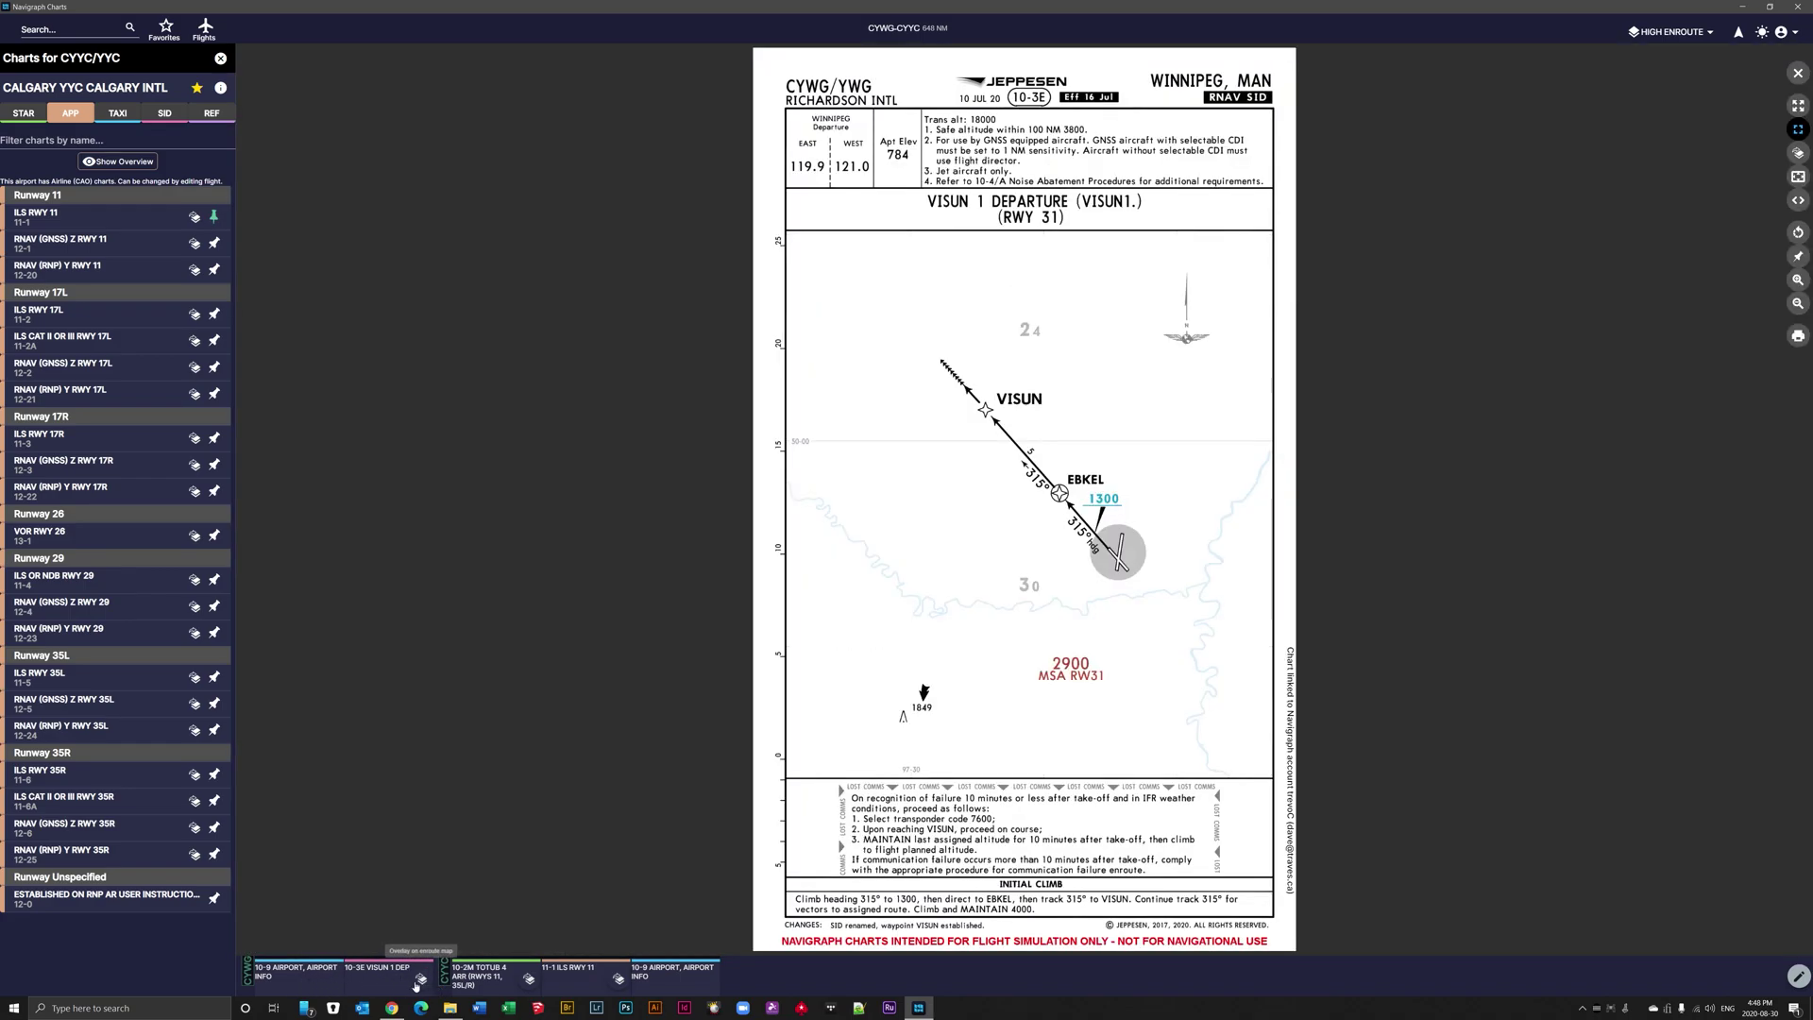
click(423, 980)
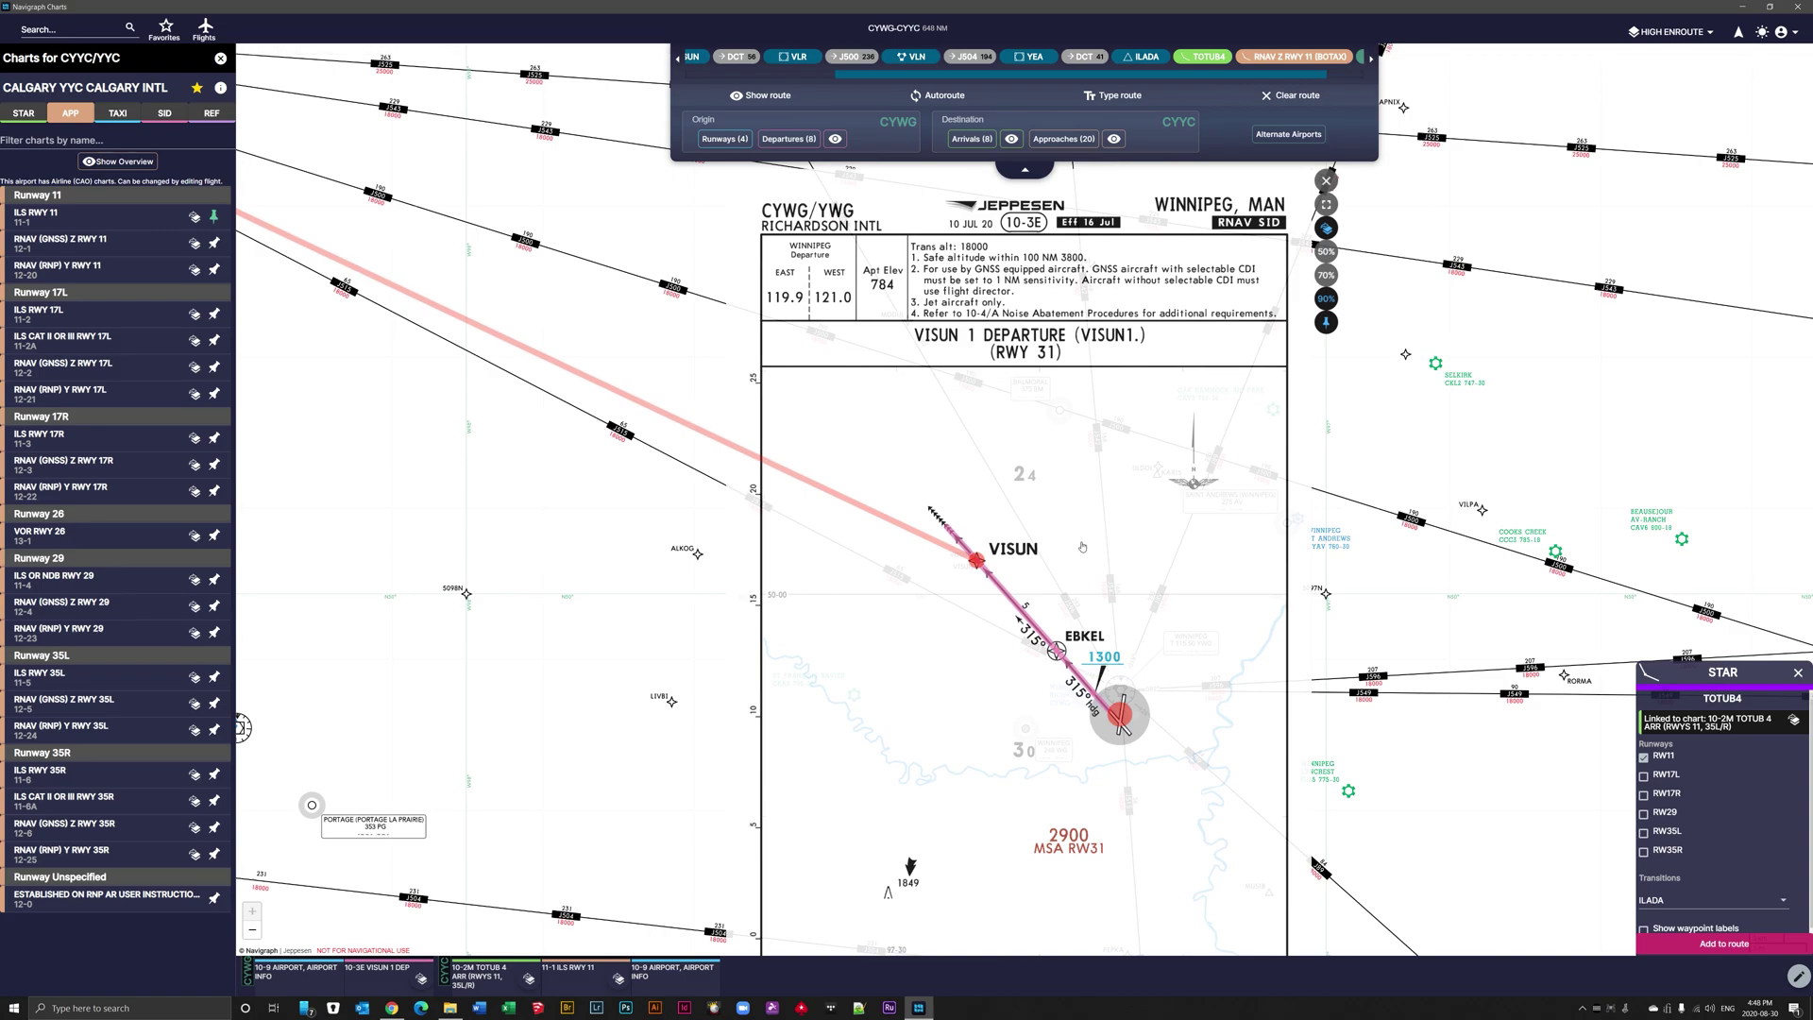
drag(1082, 548, 1073, 301)
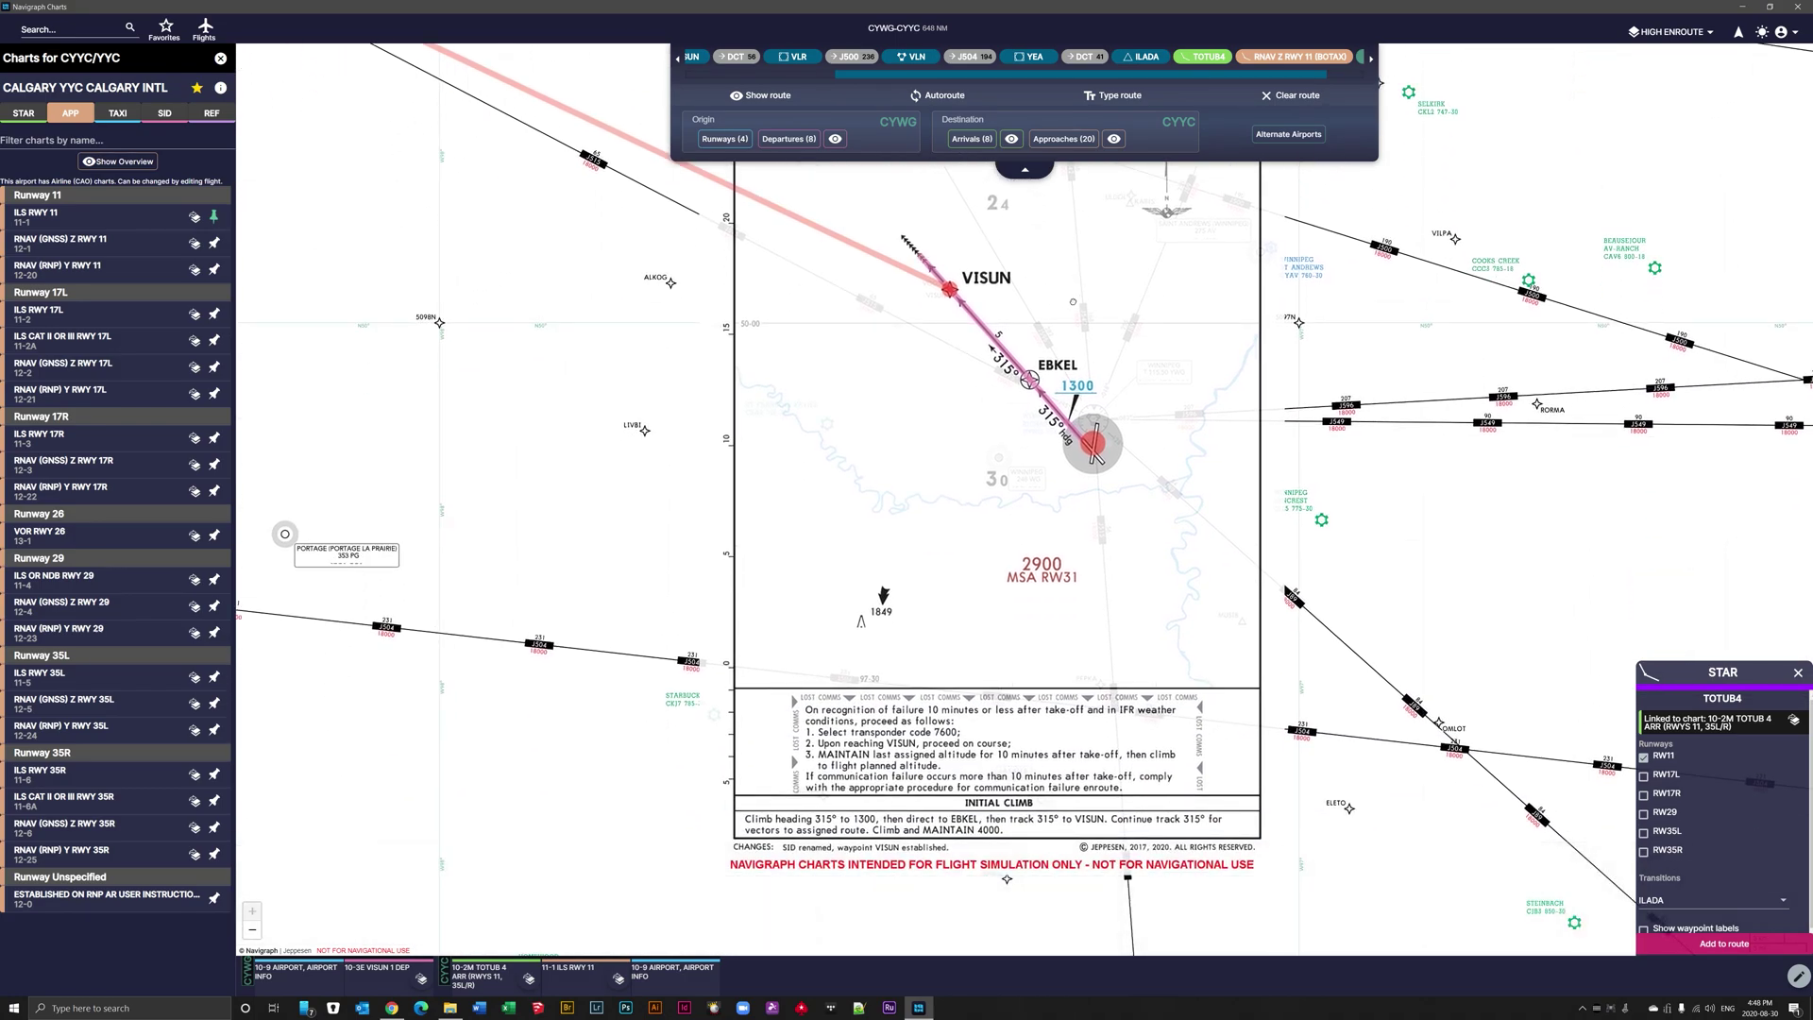
drag(1073, 302, 1084, 448)
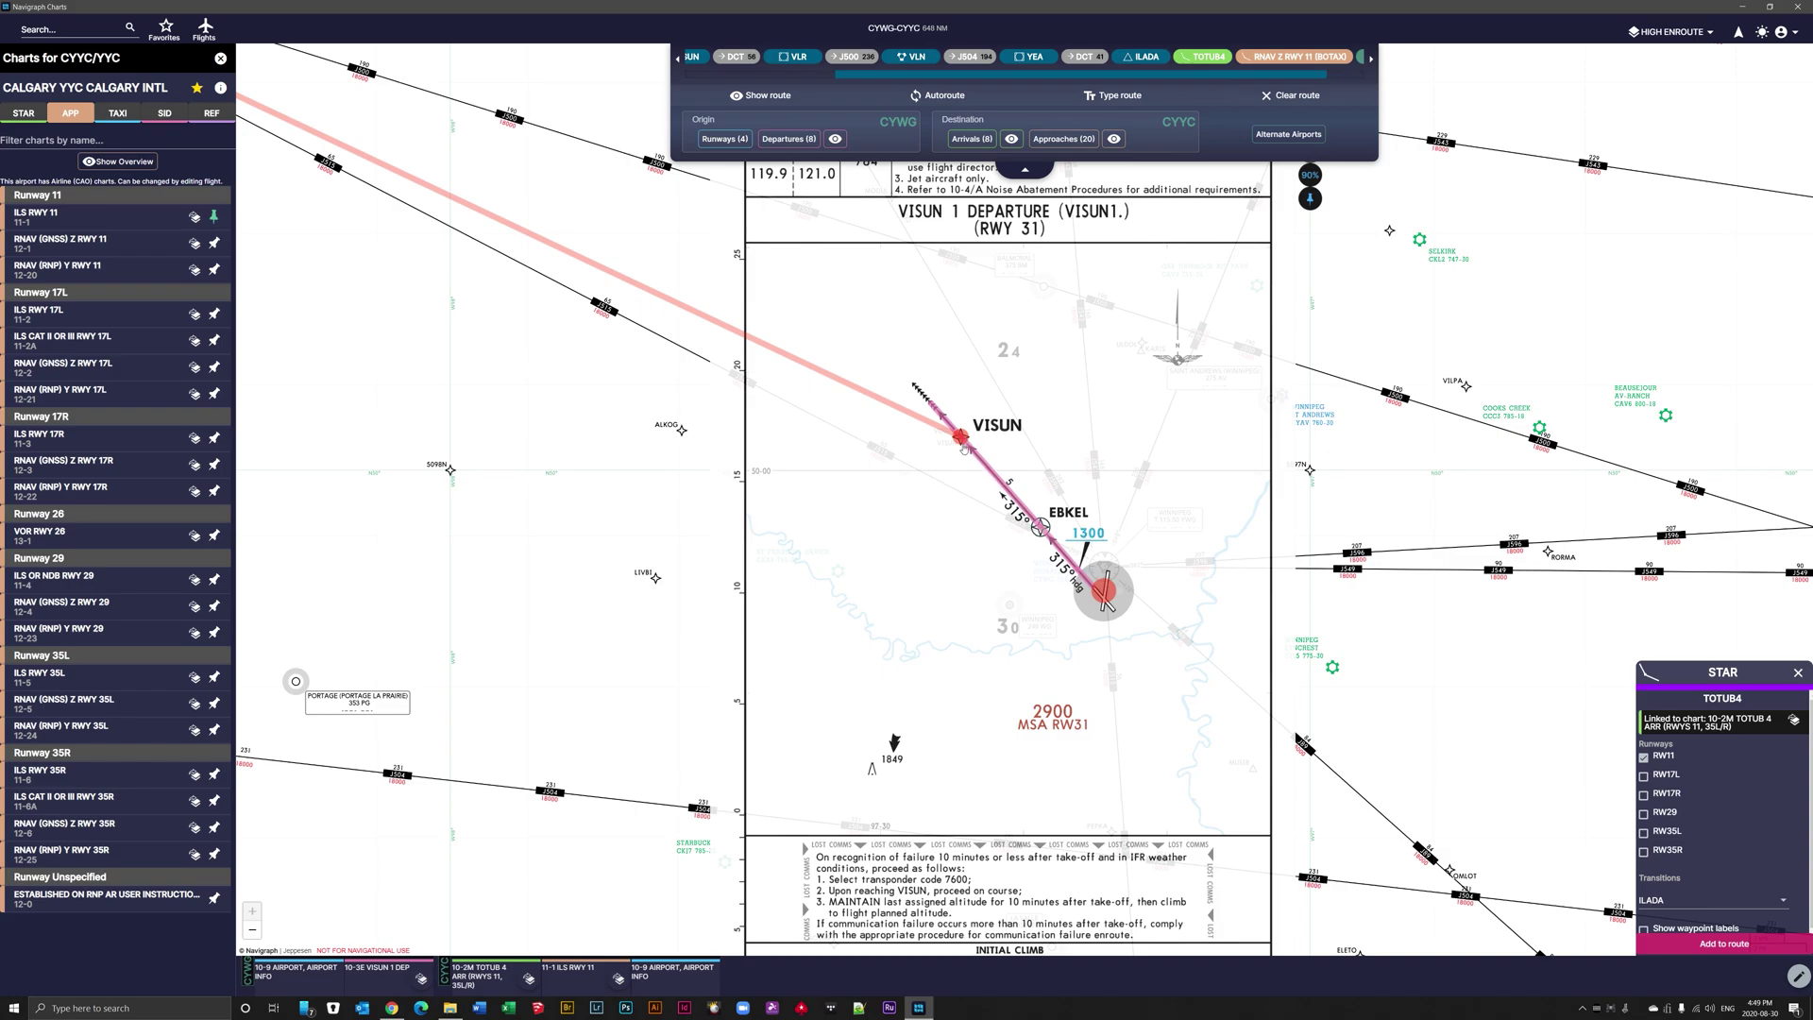
drag(971, 450, 1001, 468)
drag(1104, 512, 1164, 576)
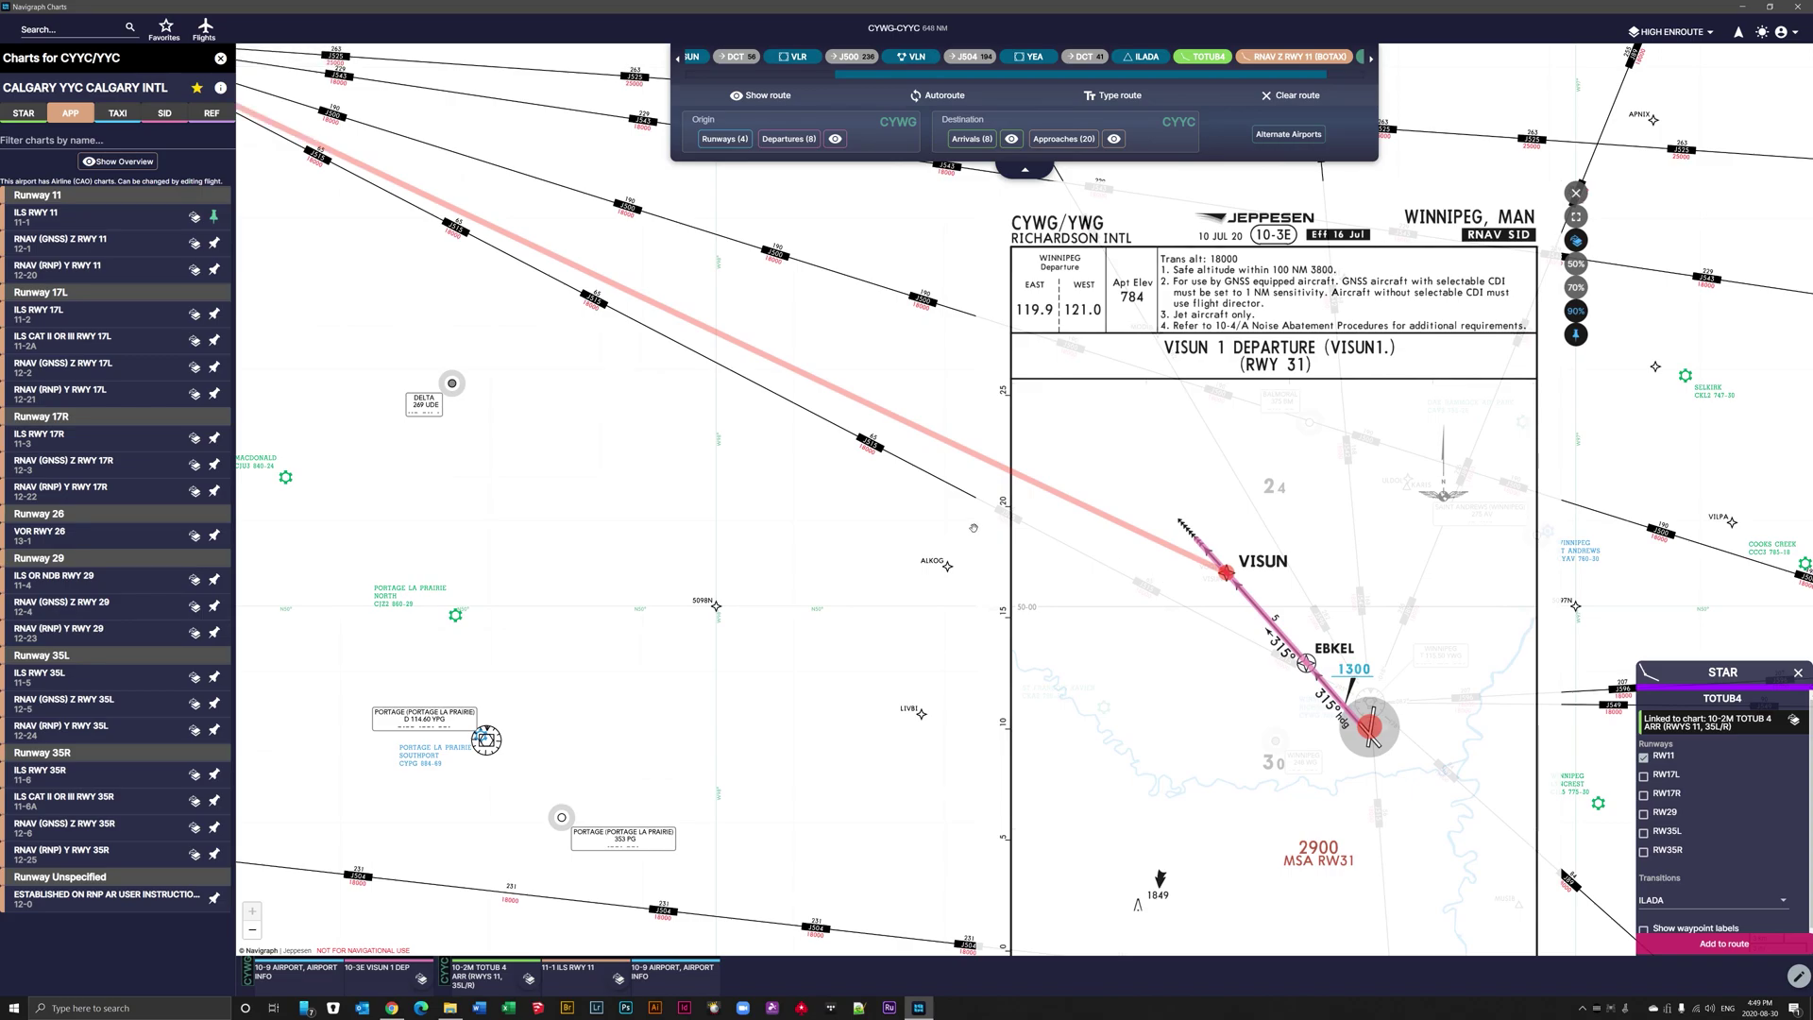
- Pan west along the route past Broadview and Lumsden to Calgary's ILADA–BIRKO arrival
scroll(1067, 580, down, 5)
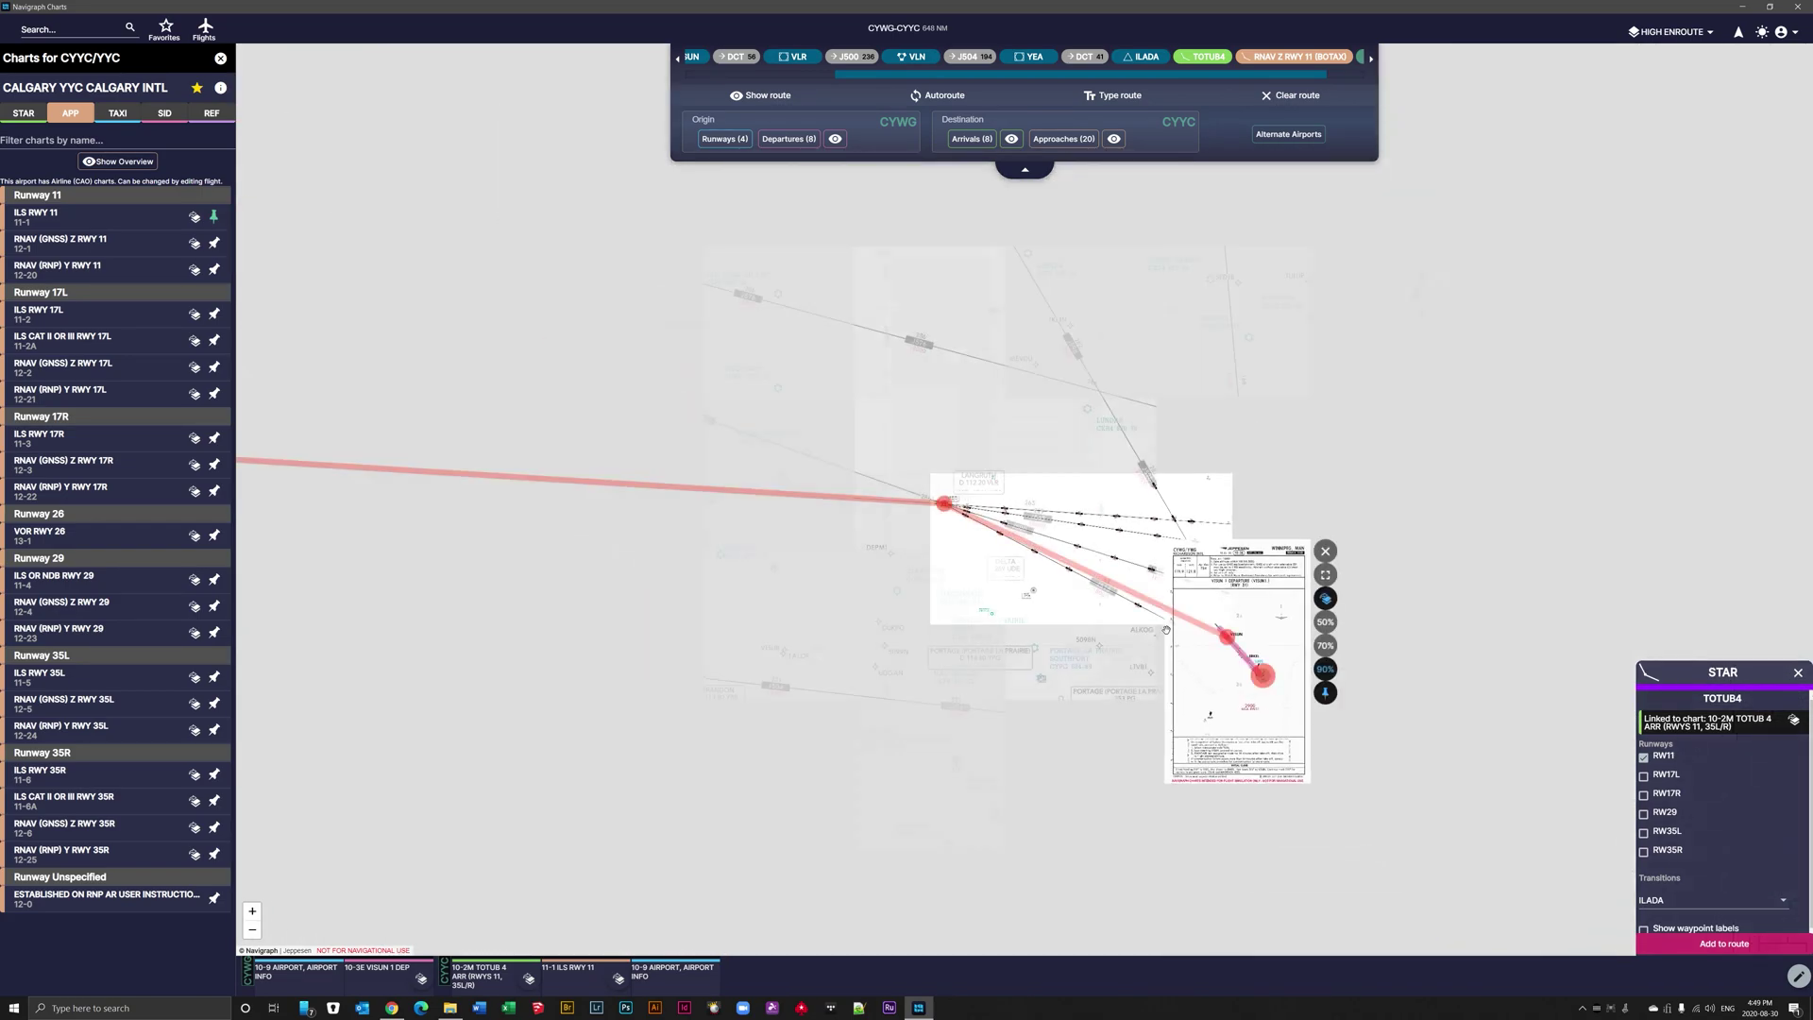
scroll(1196, 520, up, 5)
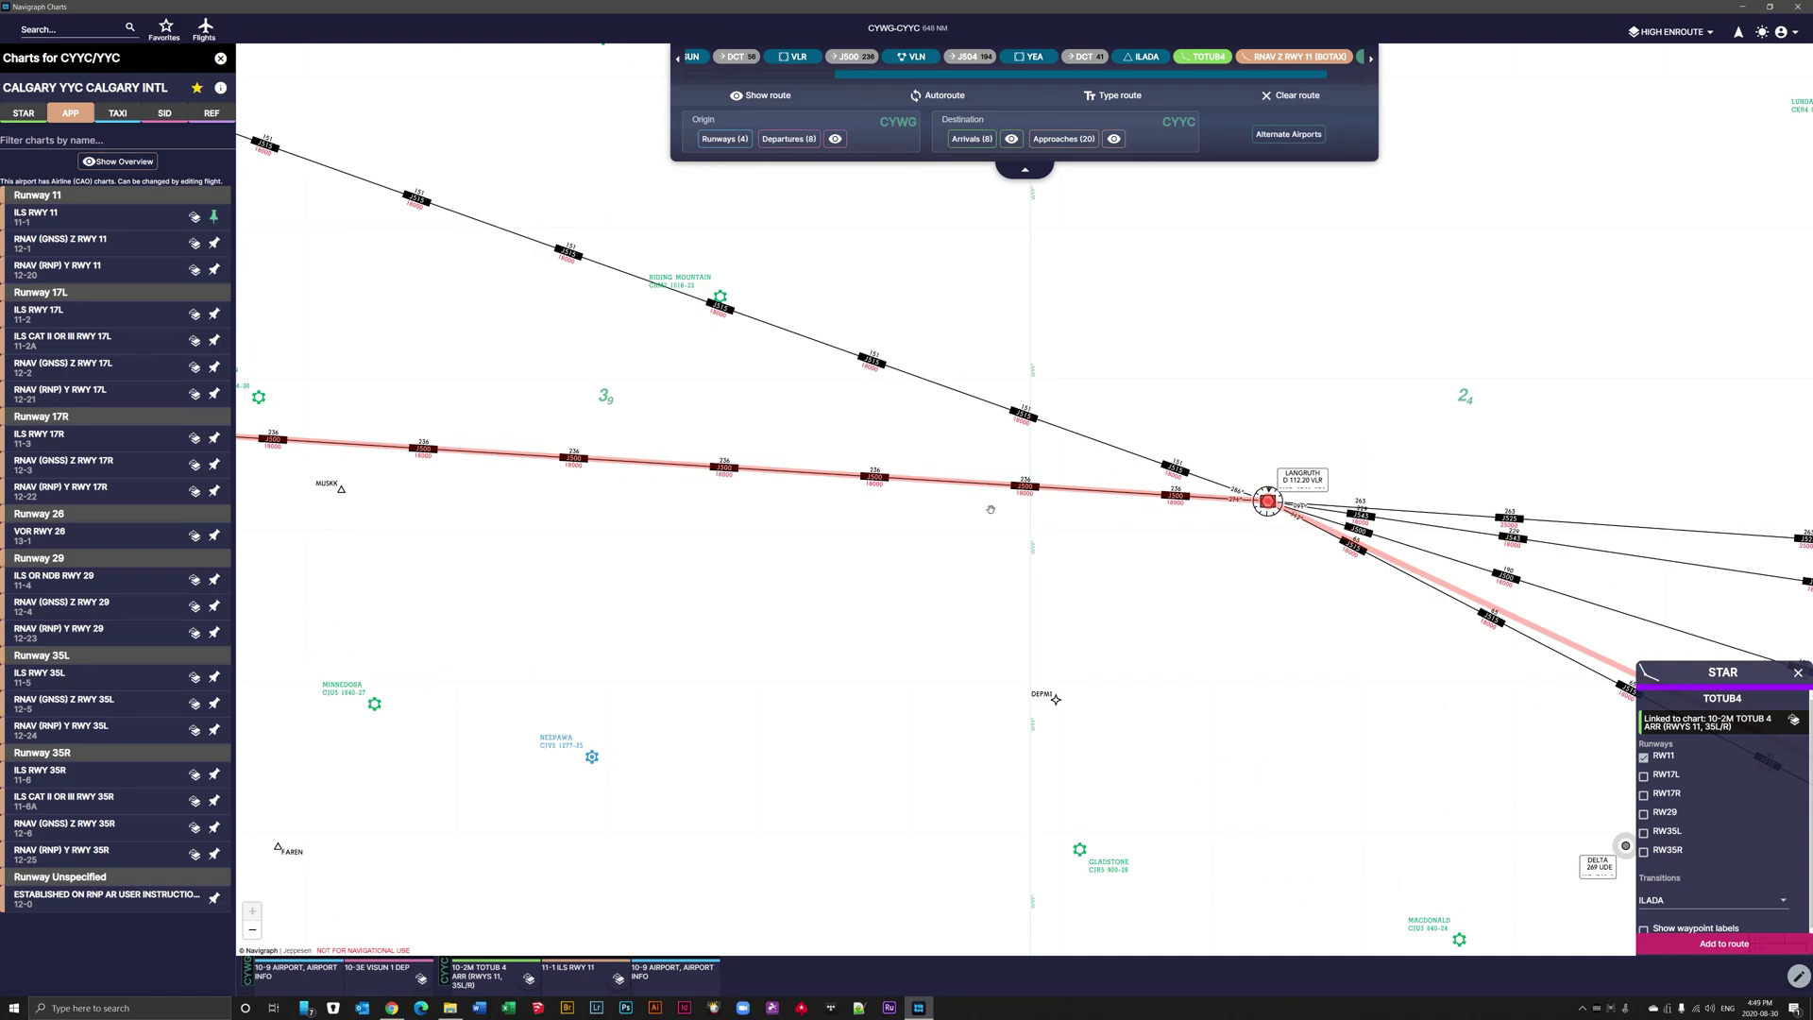
drag(731, 519, 1518, 577)
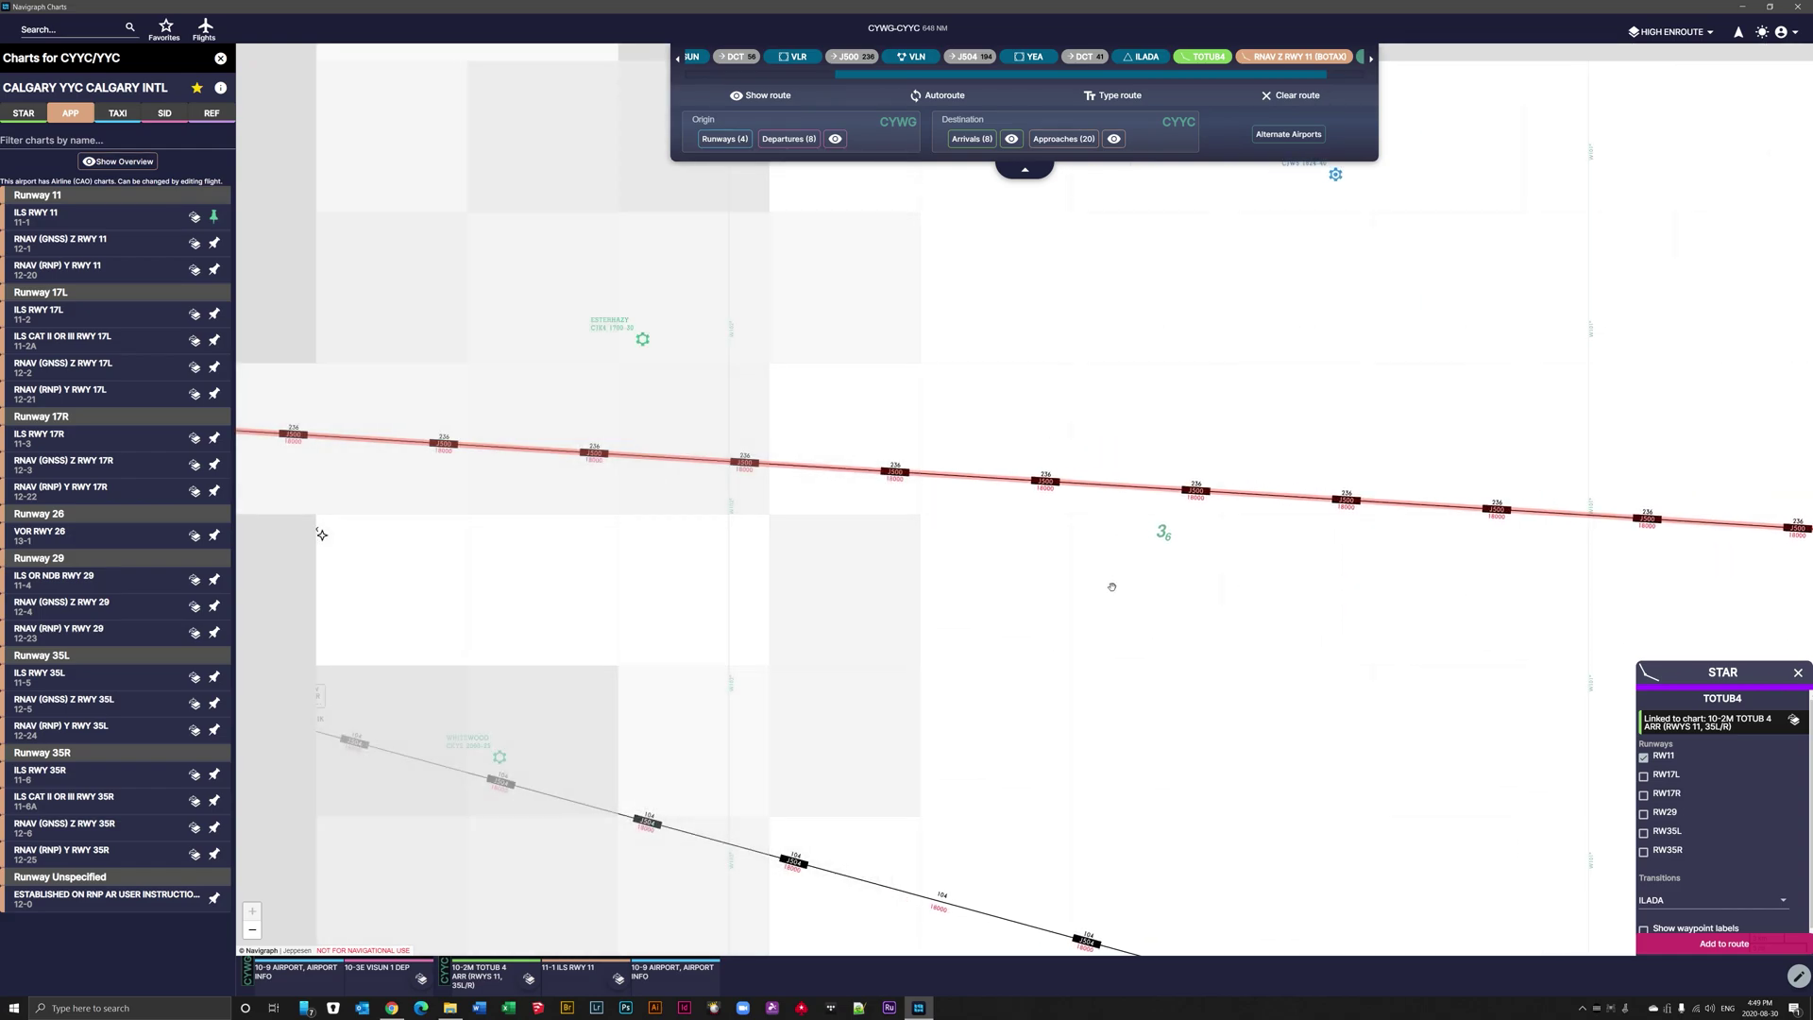
drag(474, 458, 1154, 474)
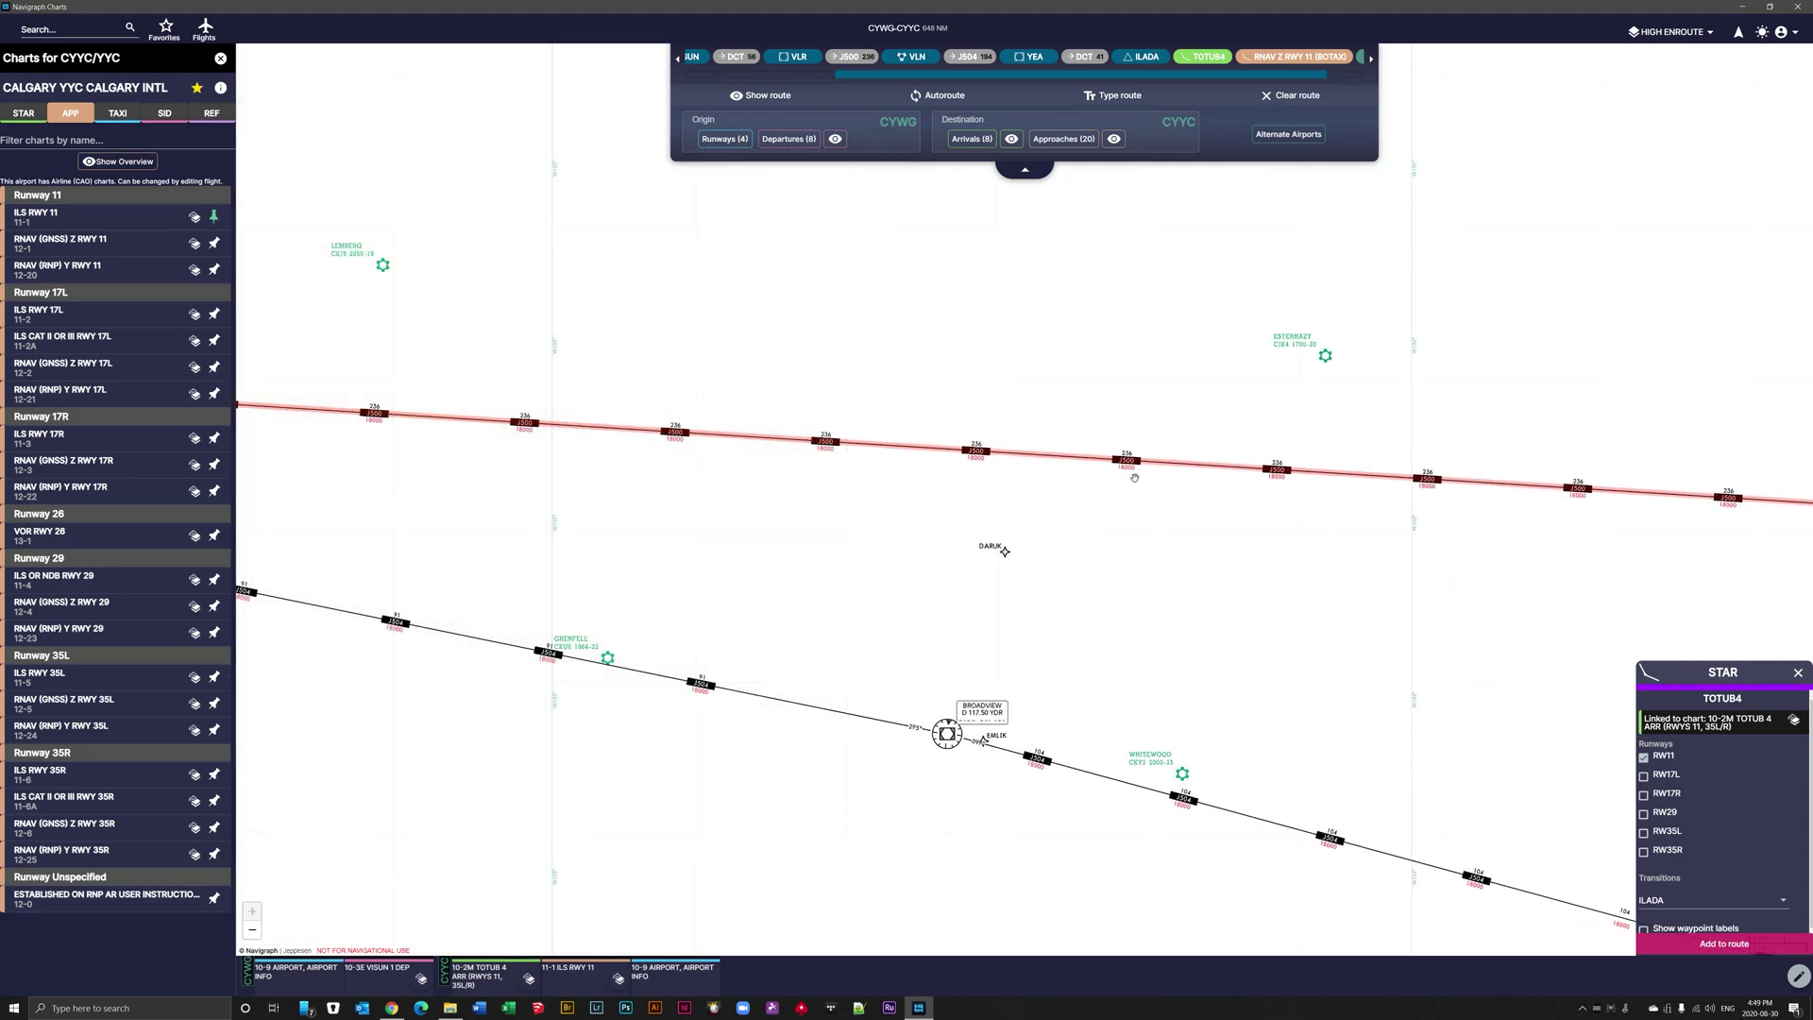
drag(707, 503, 1214, 571)
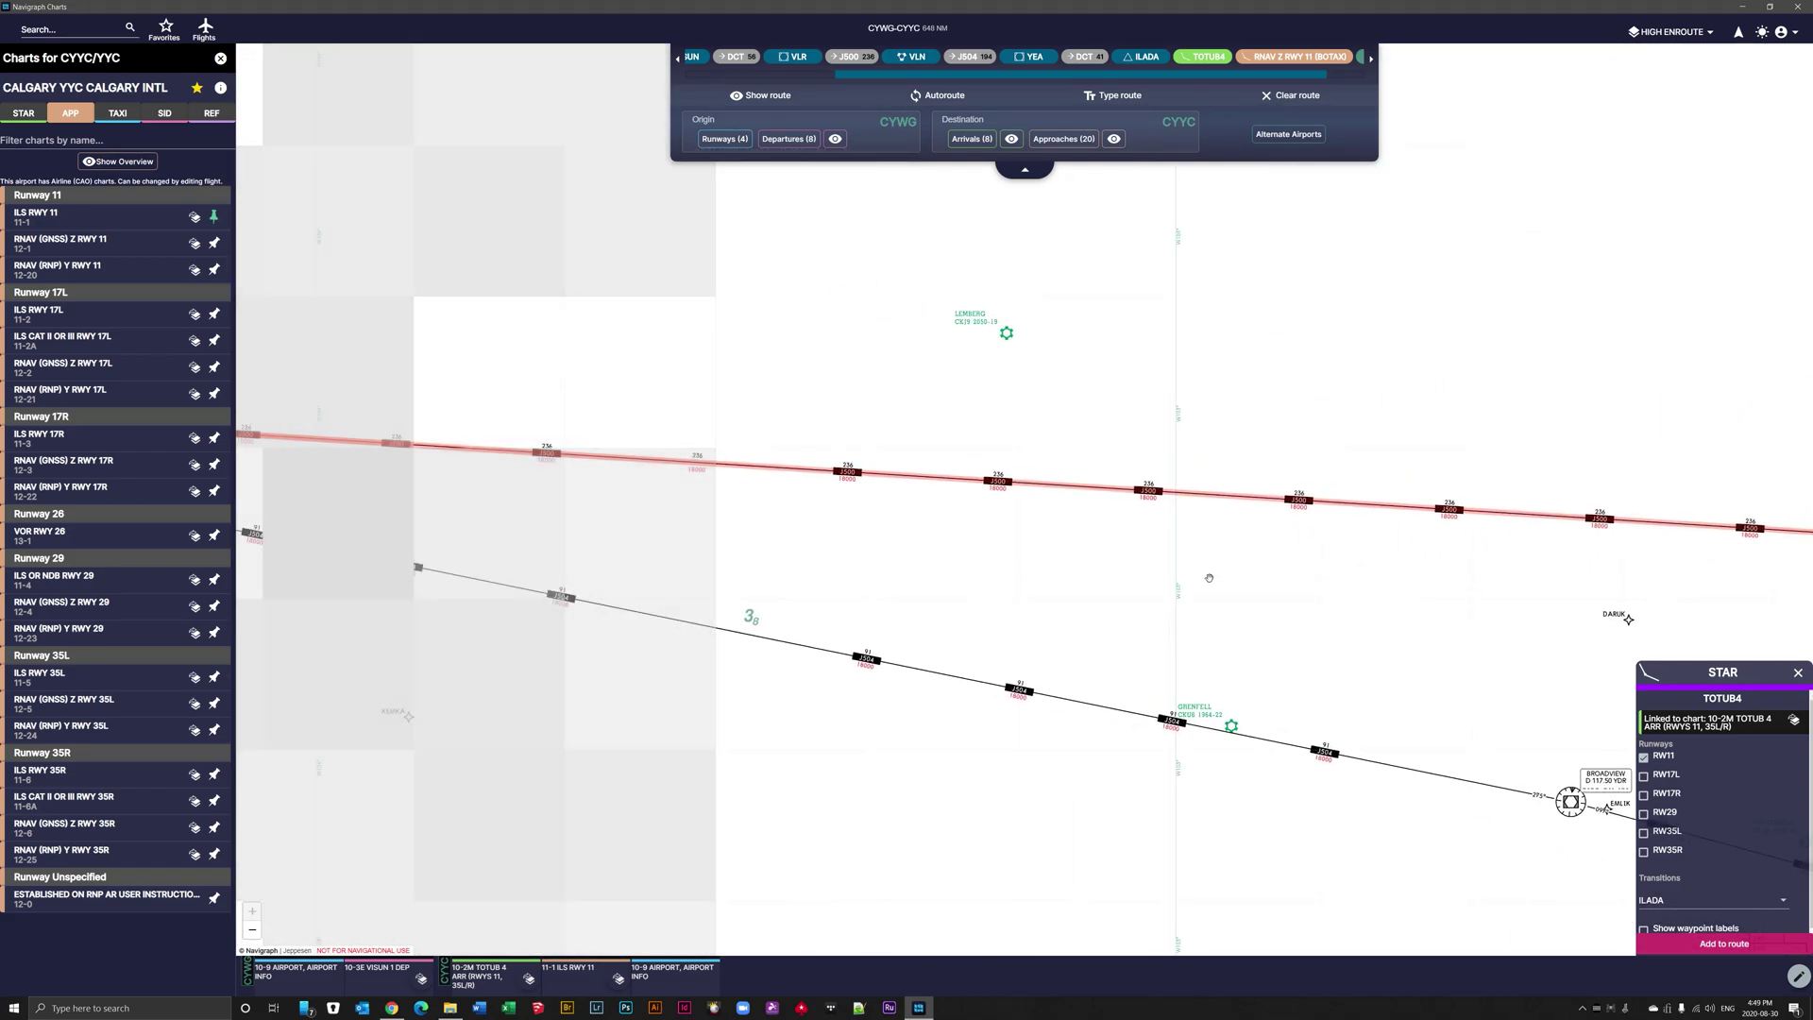
drag(802, 570, 1780, 500)
drag(800, 715, 1430, 816)
scroll(1216, 451, down, 2)
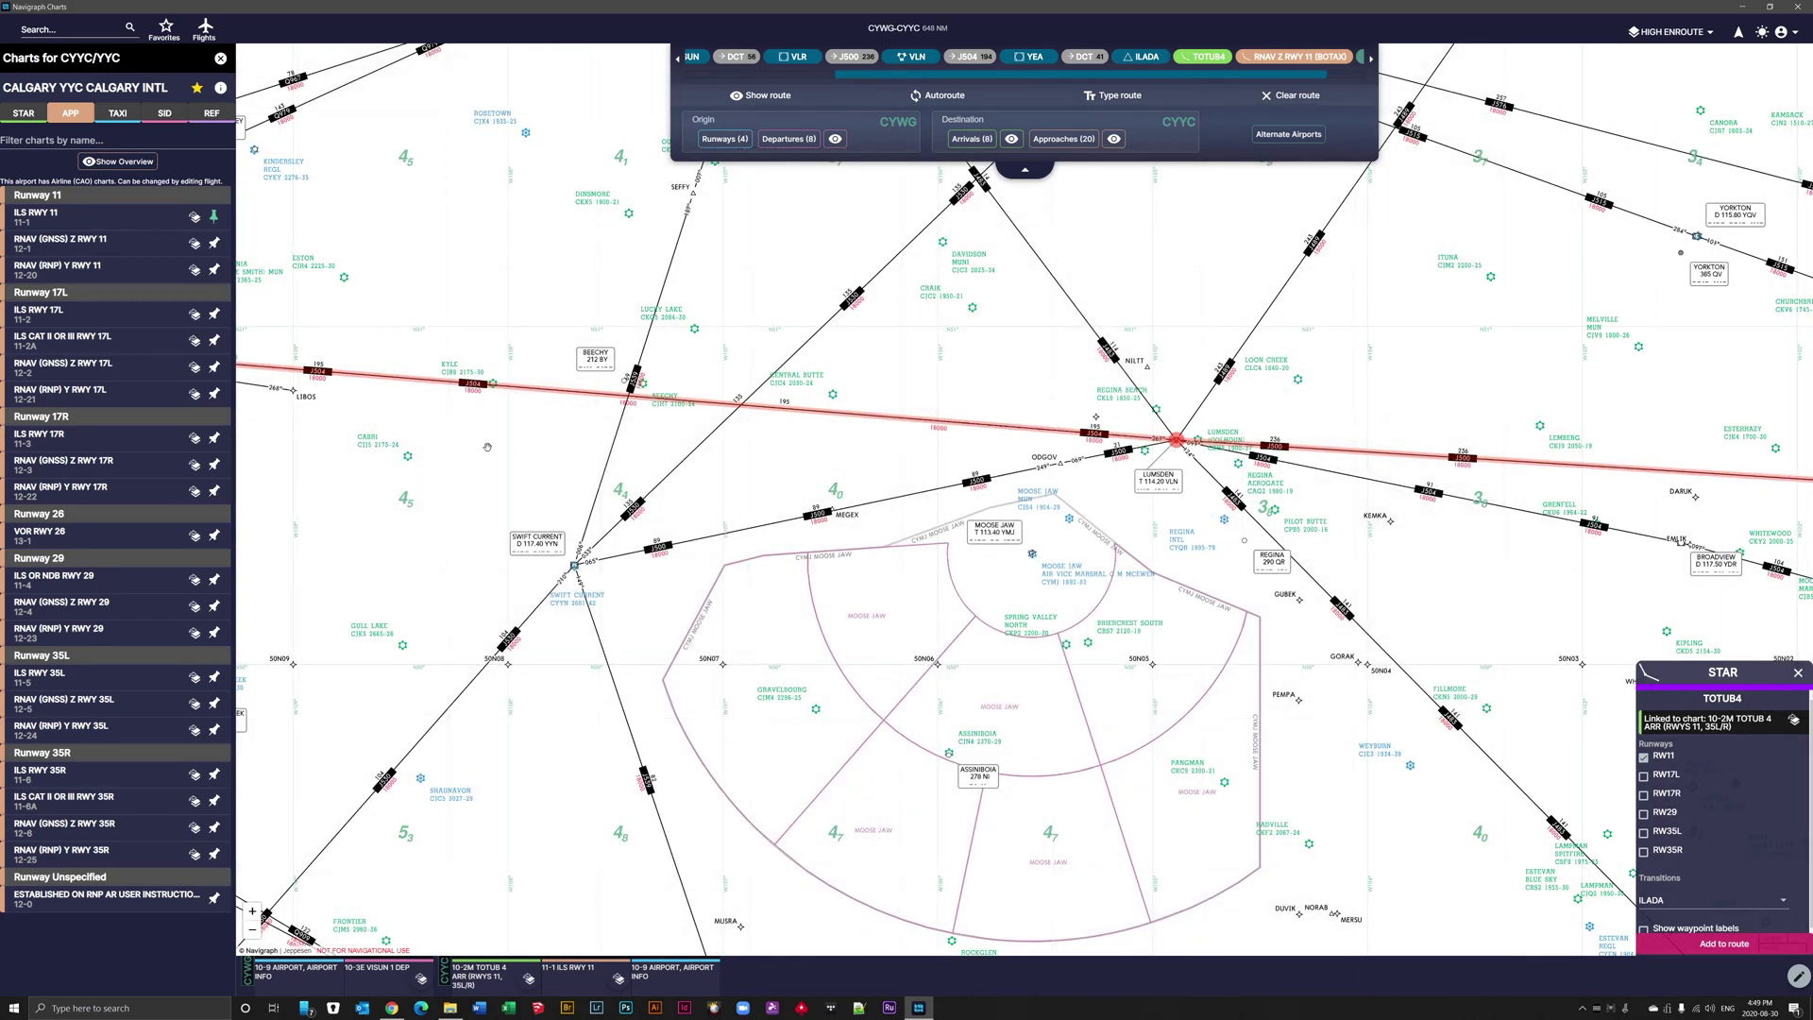
drag(487, 447, 1441, 531)
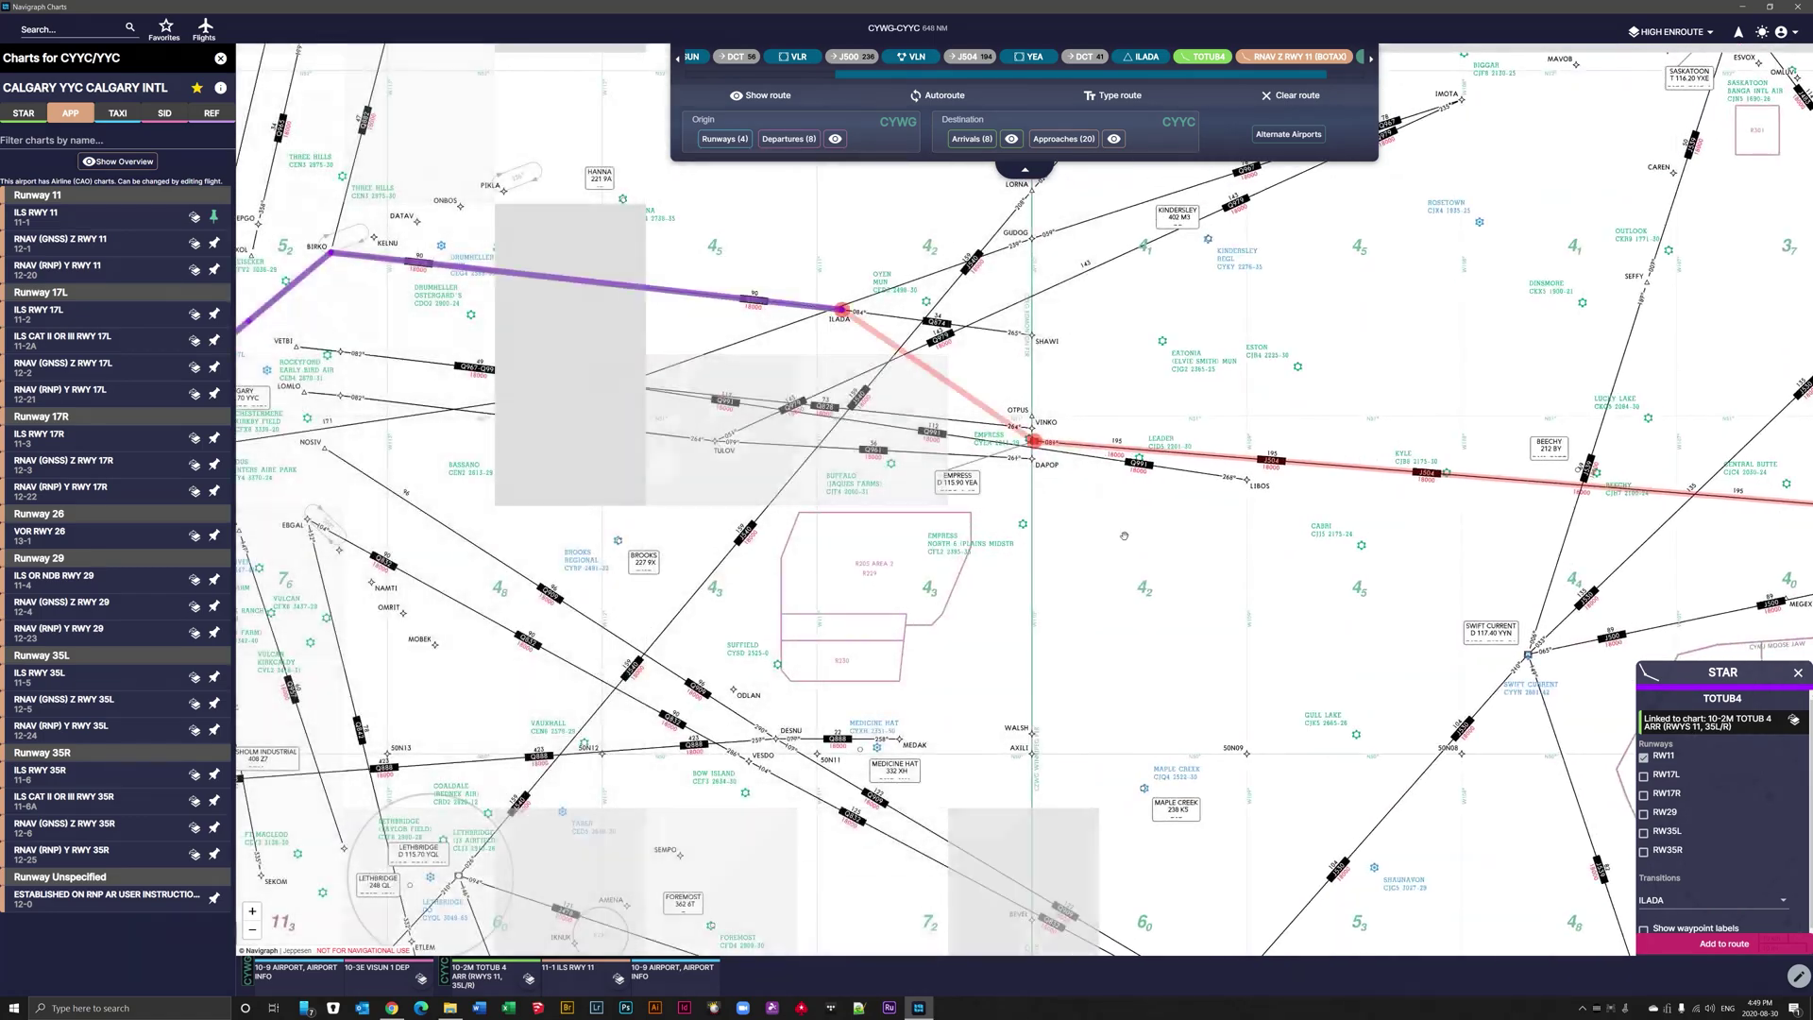
drag(245, 372, 534, 491)
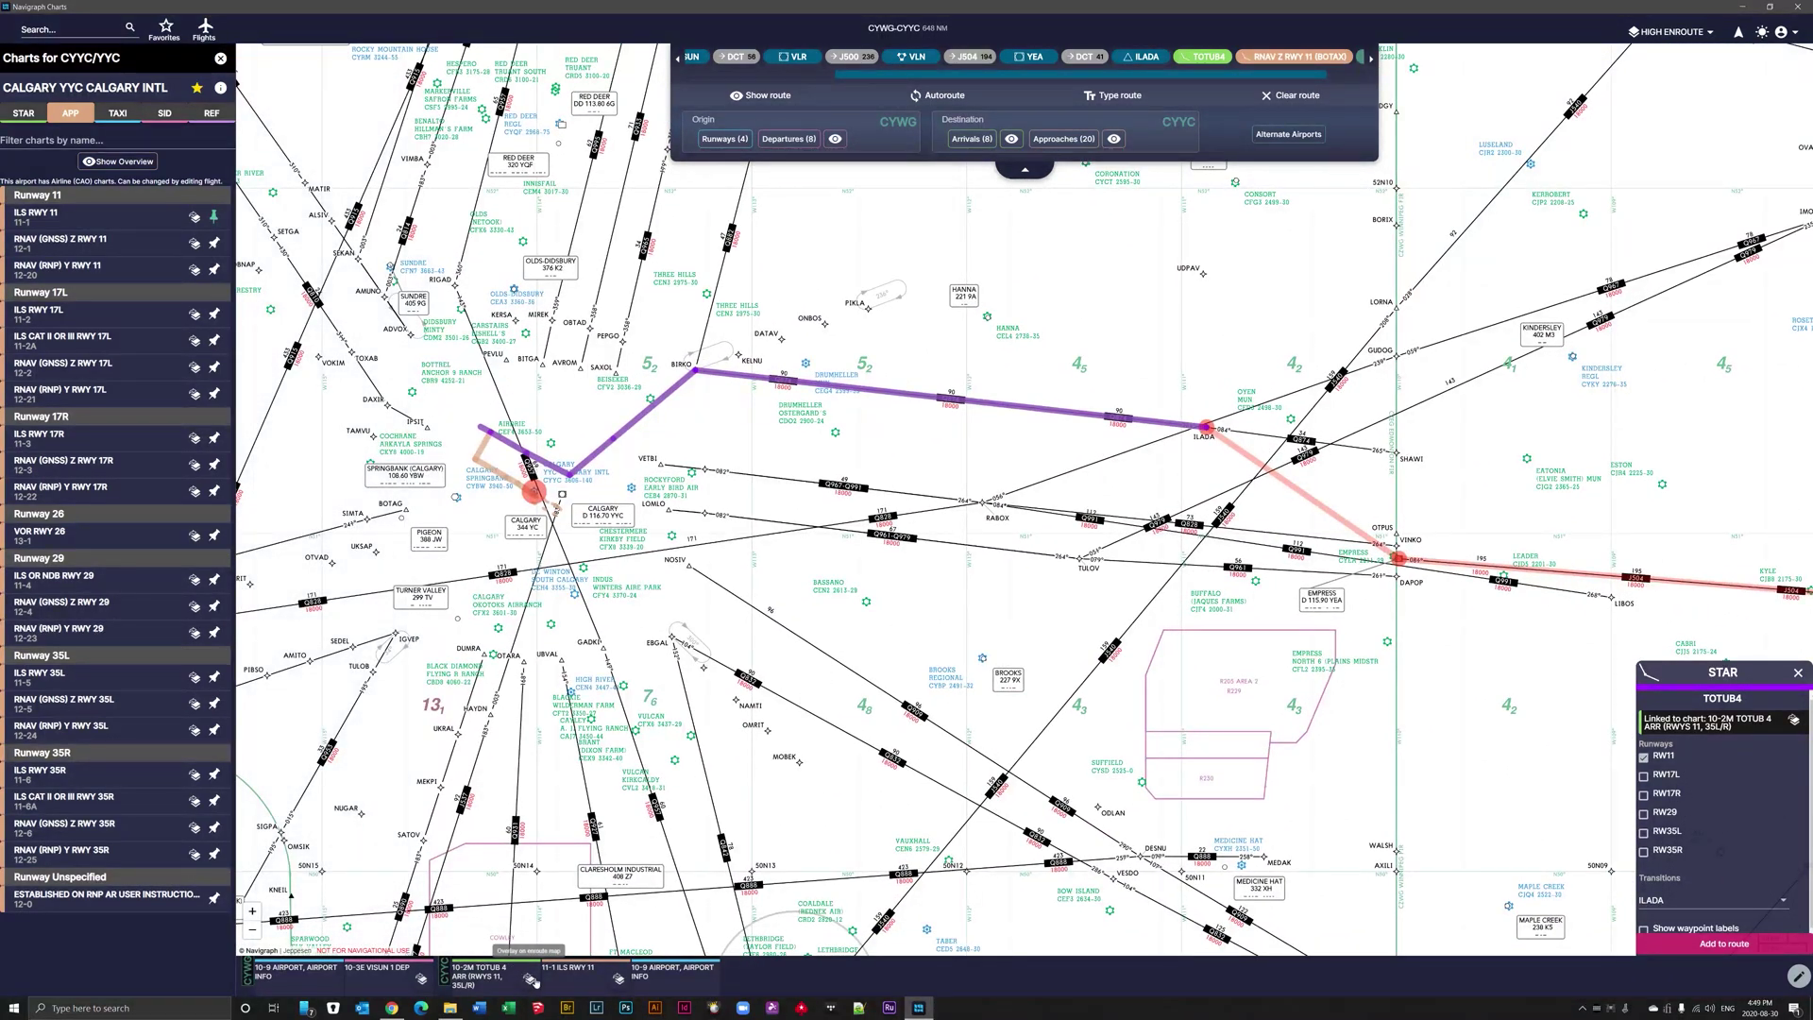
- Overlay the TOTUB 4 arrival chart on the enroute map at Calgary
click(529, 980)
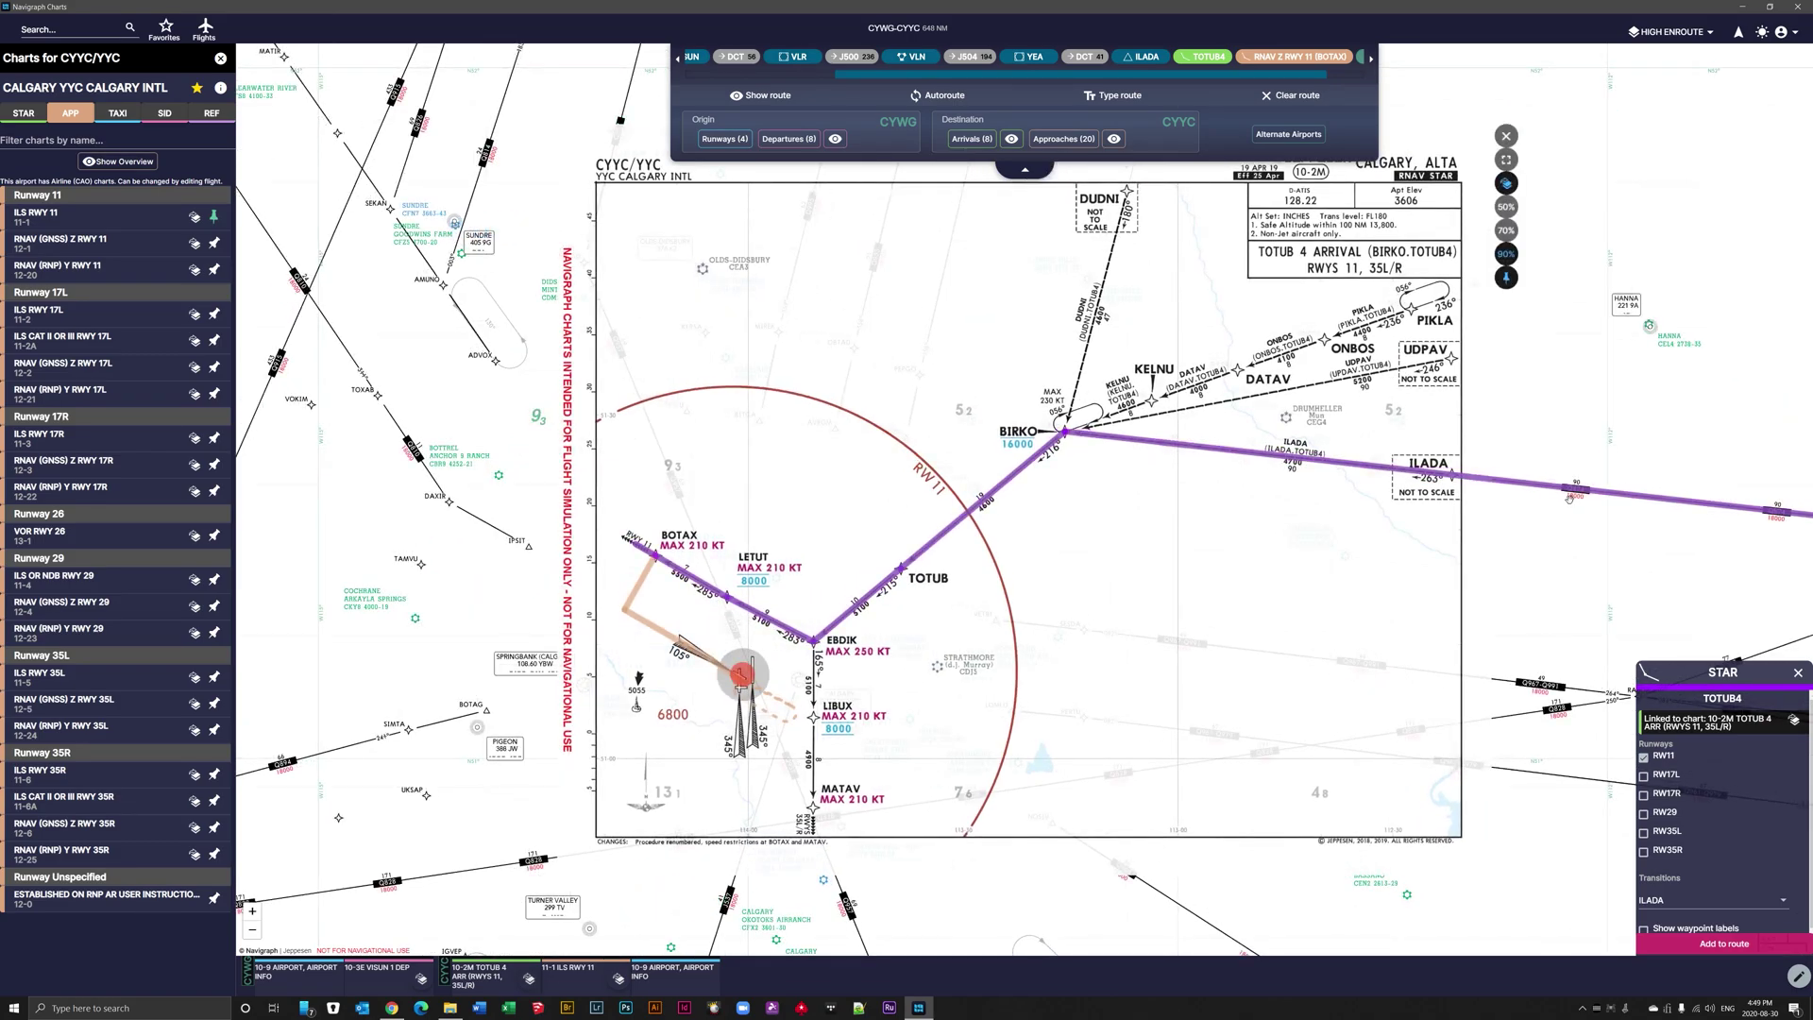
drag(1473, 489, 900, 610)
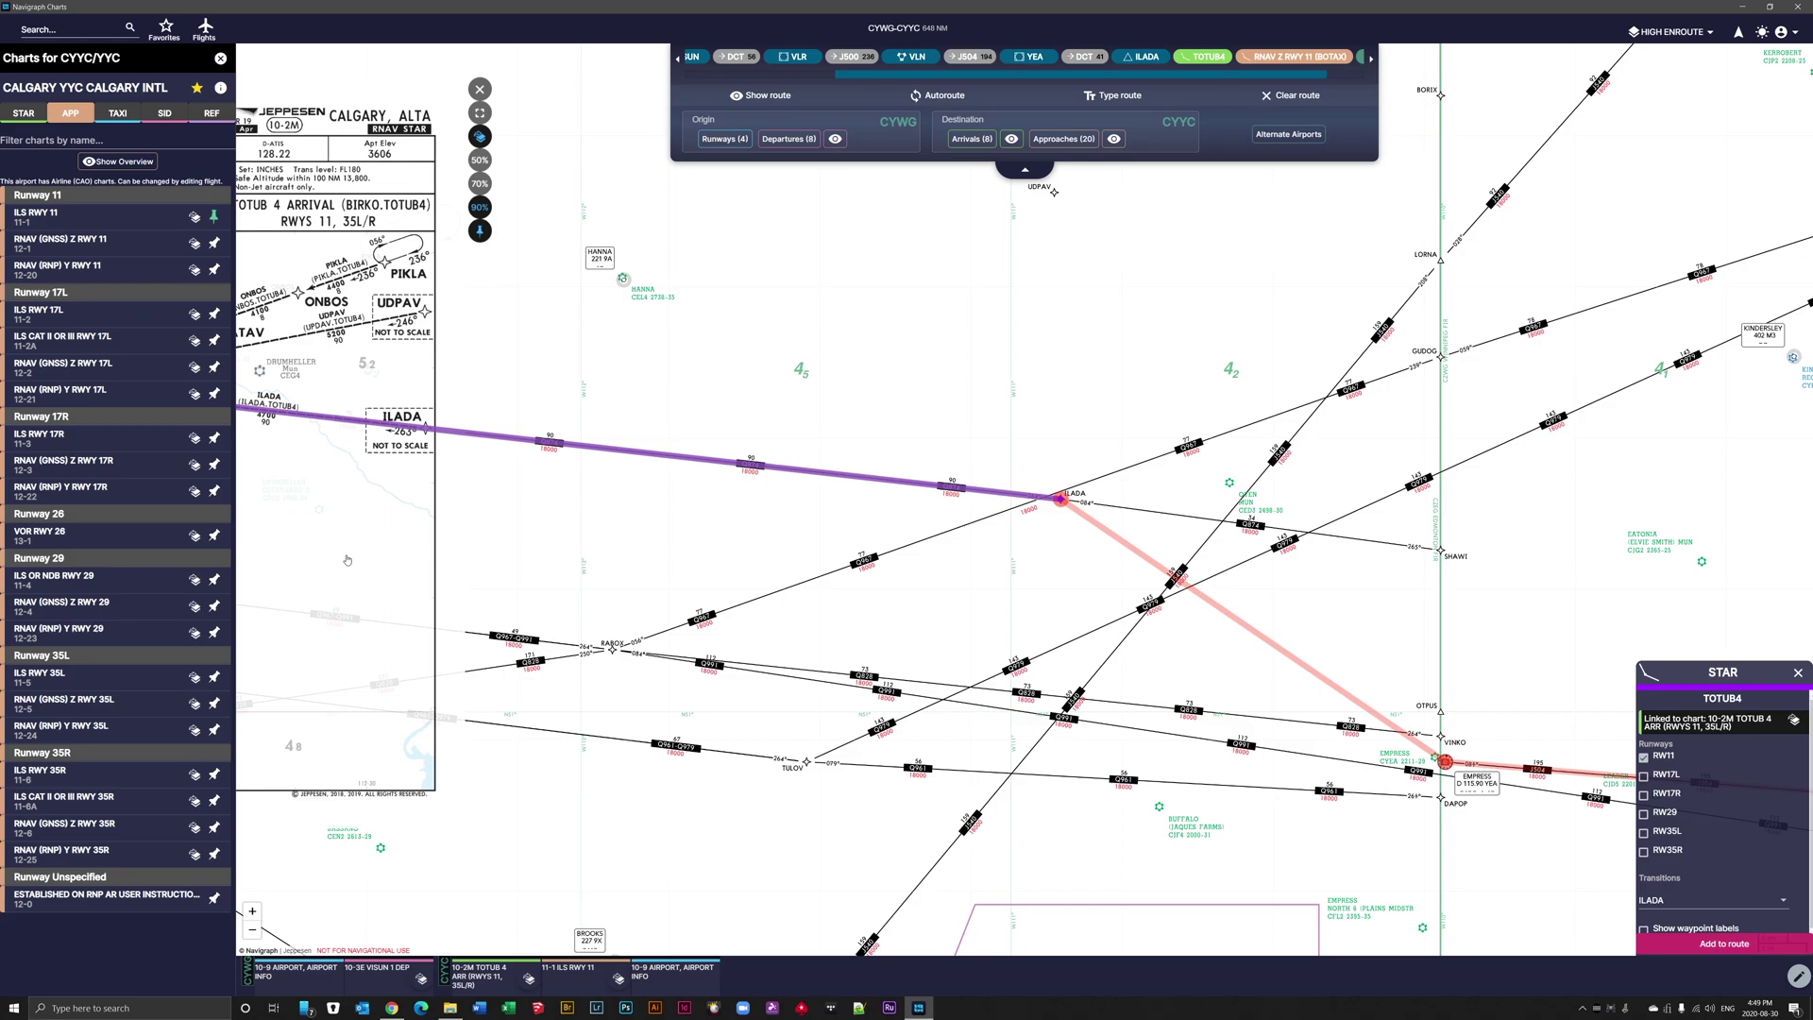
drag(349, 559, 1351, 576)
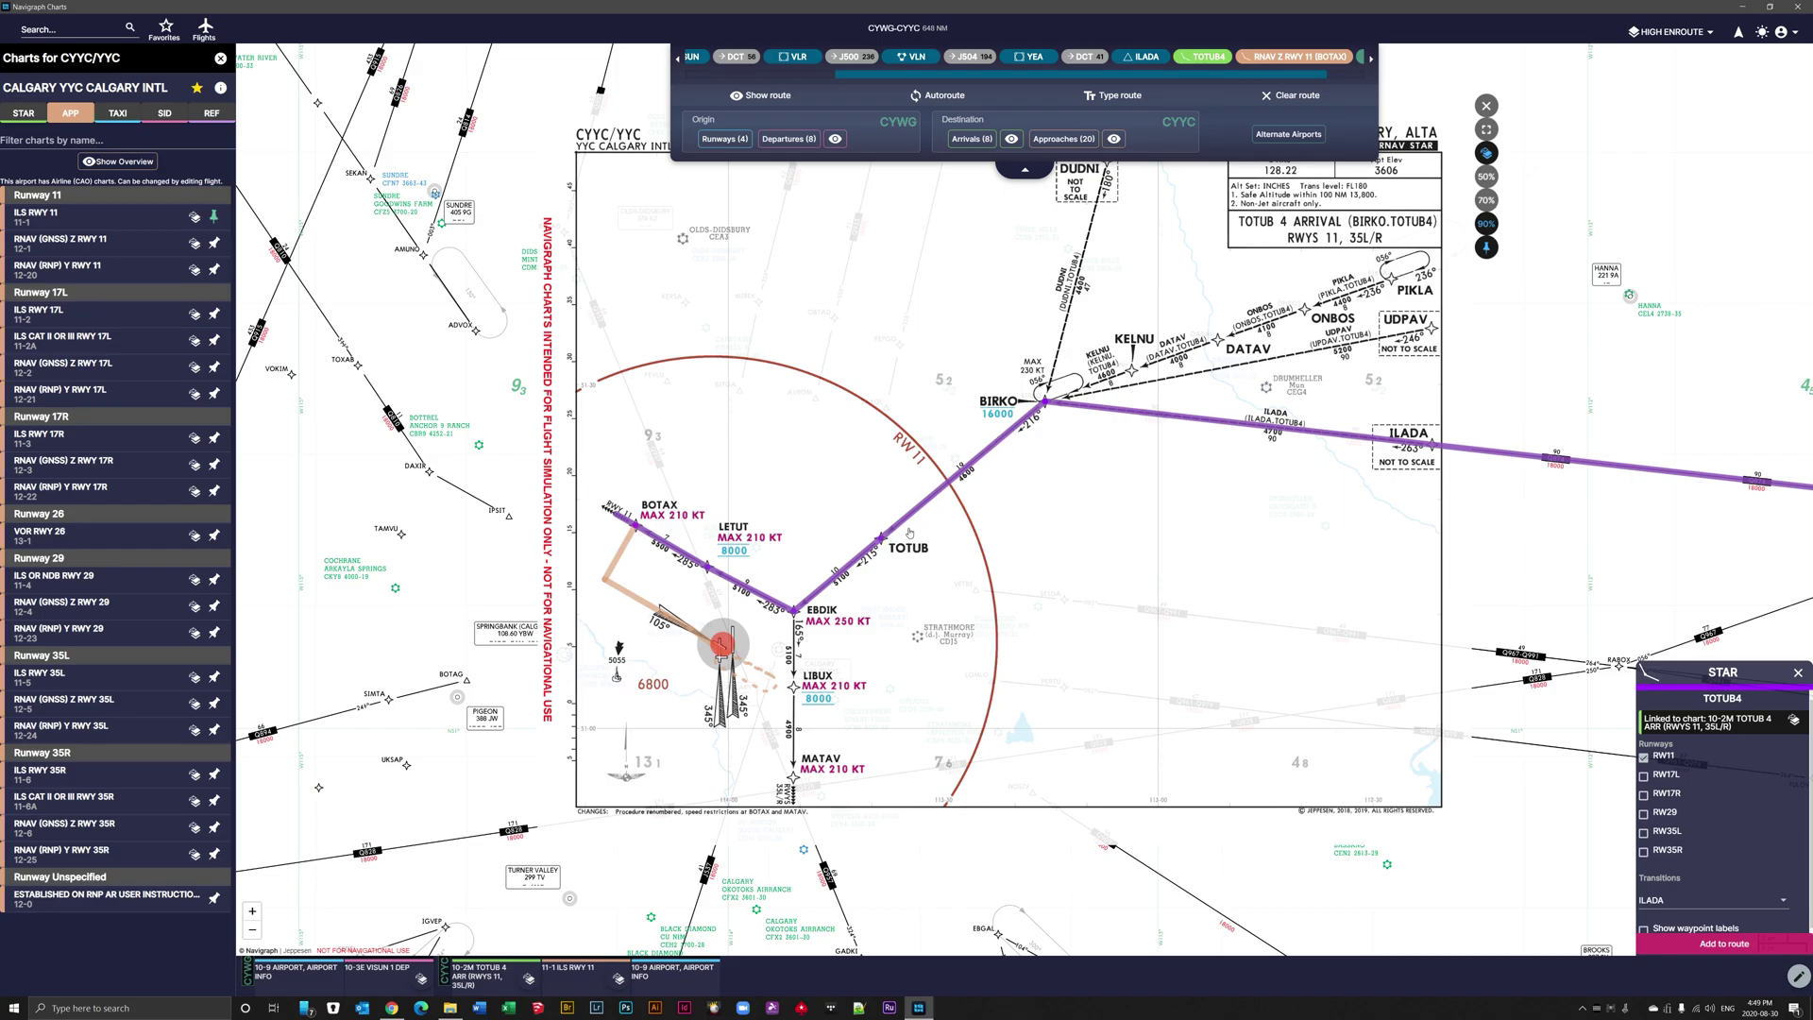
- Zoom and pan across the arrival chart to review BIRKO, KELNU, ILADA, BOTAX and MATAV
drag(831, 571, 994, 489)
scroll(994, 488, up, 3)
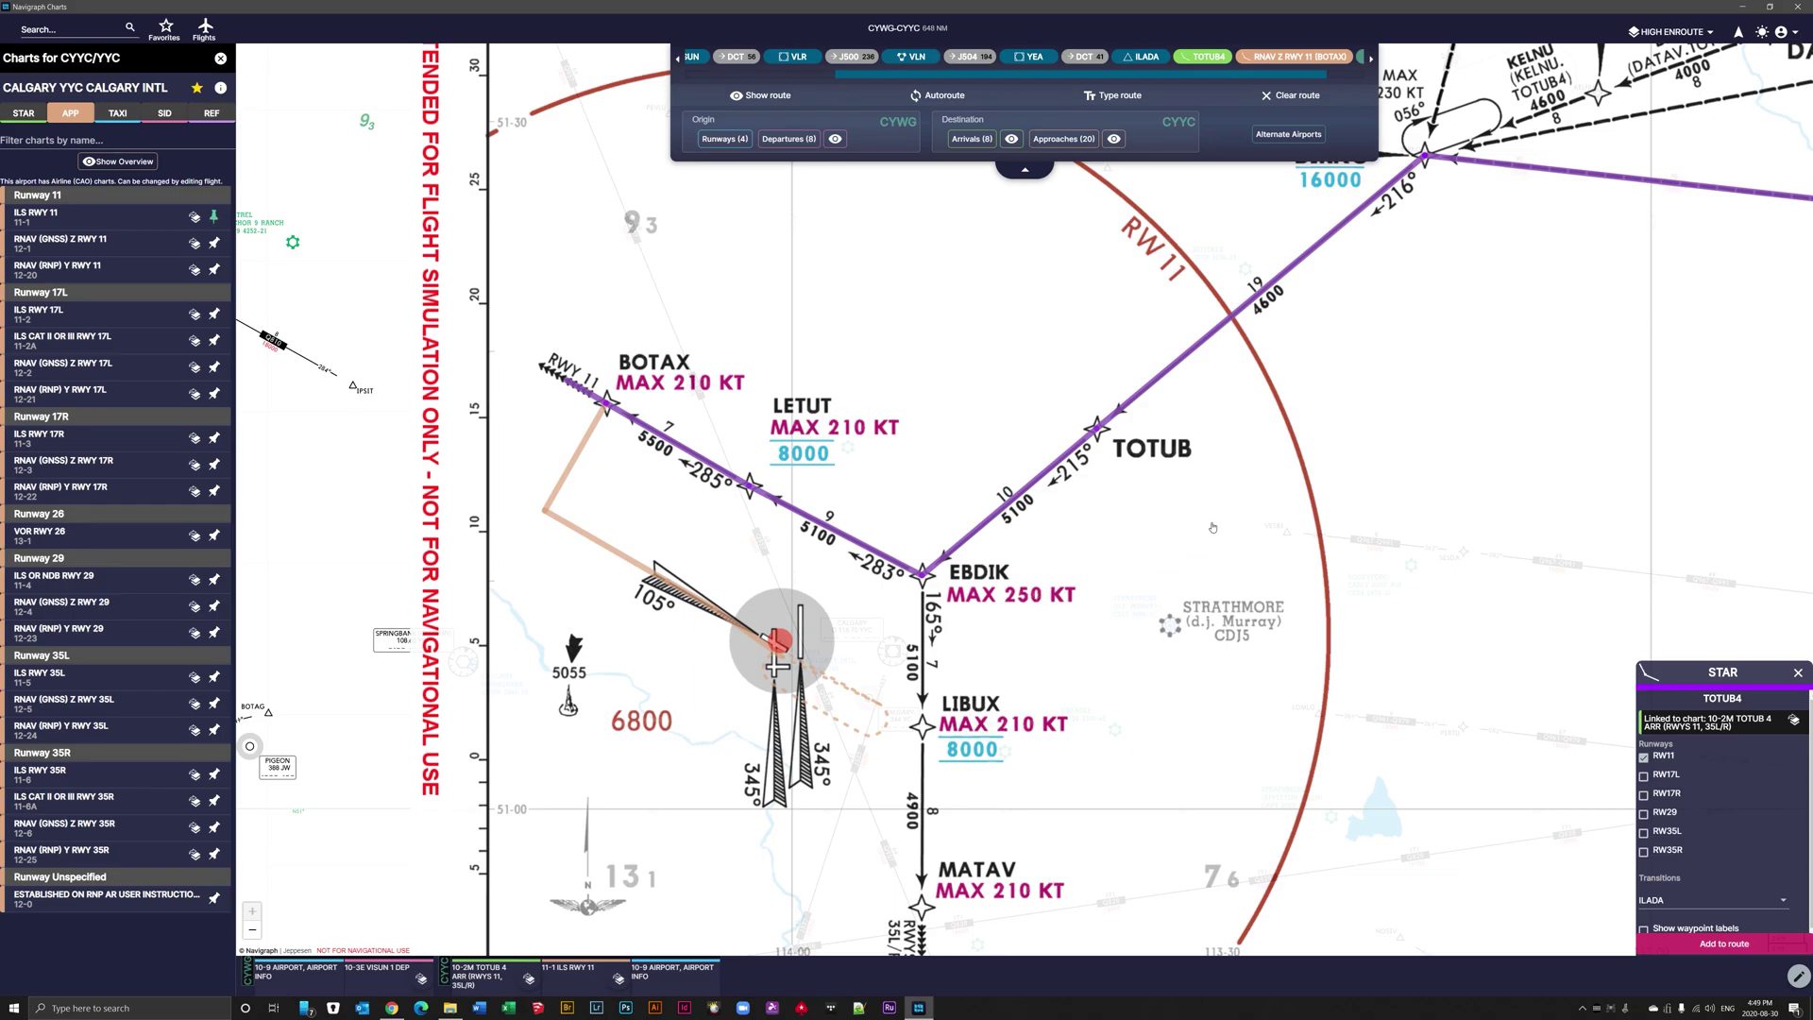
drag(1213, 525, 1076, 667)
drag(1616, 359, 1709, 526)
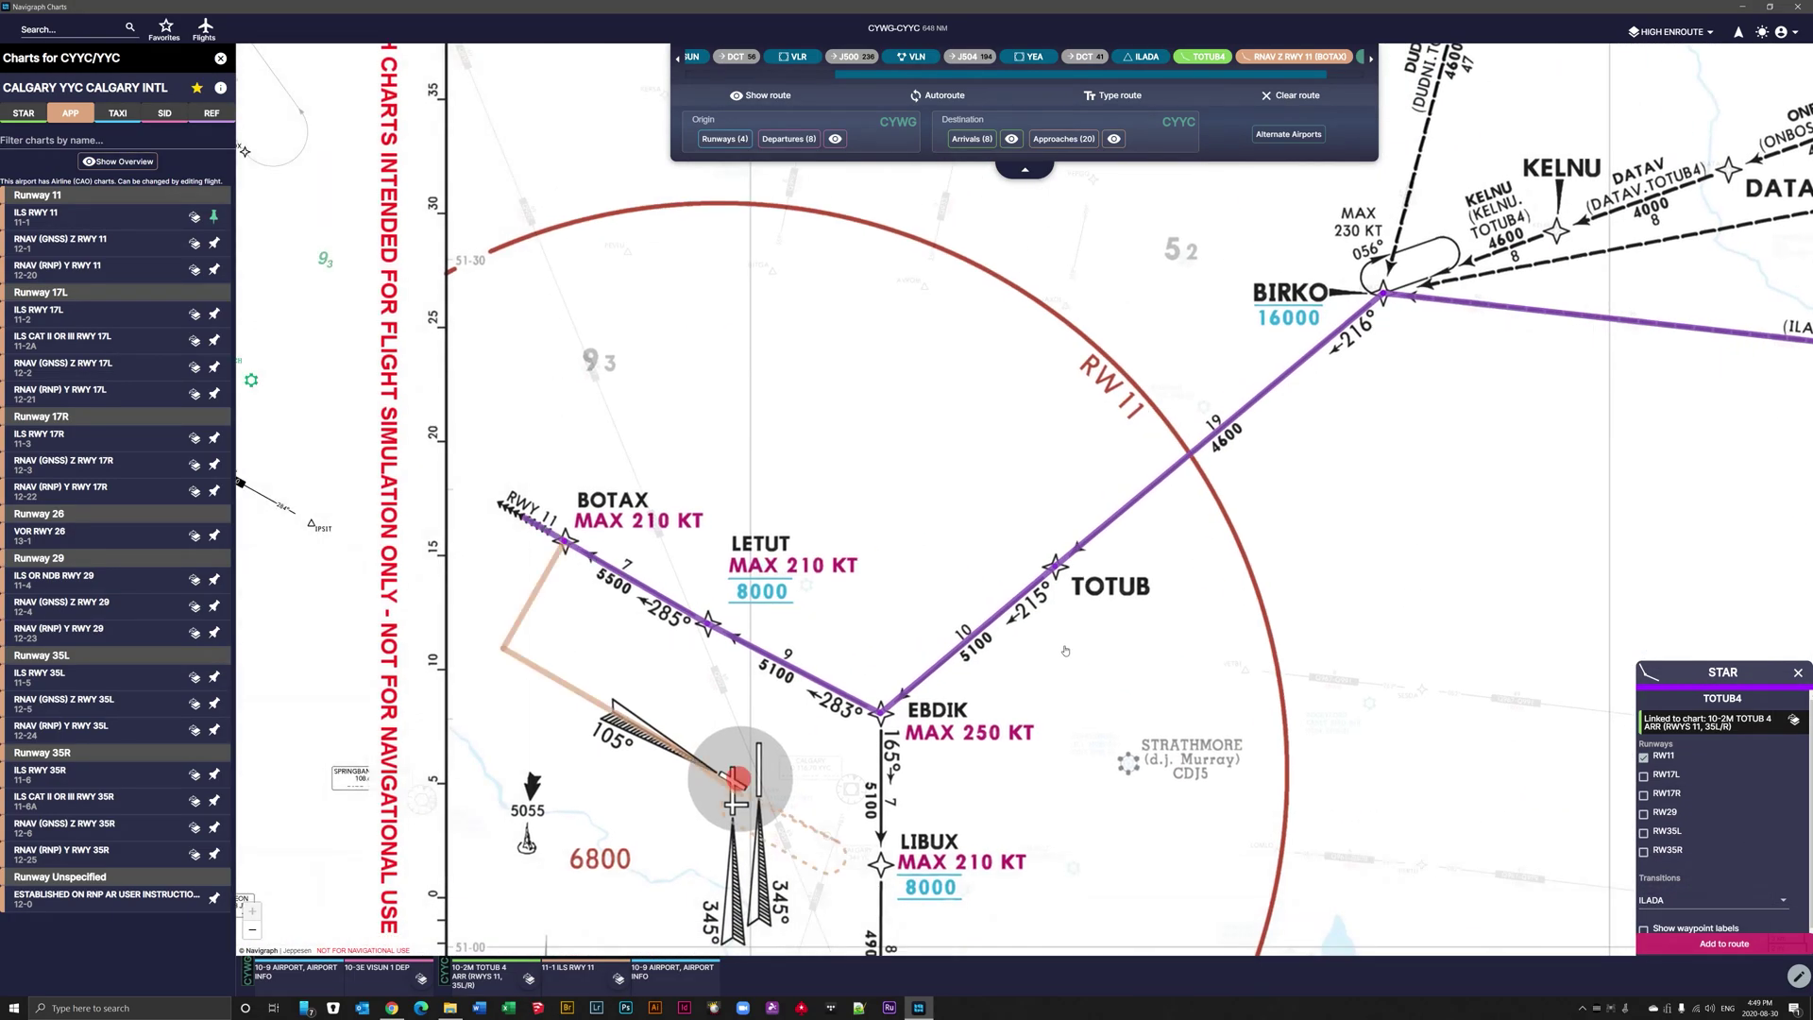
drag(1226, 667, 1317, 527)
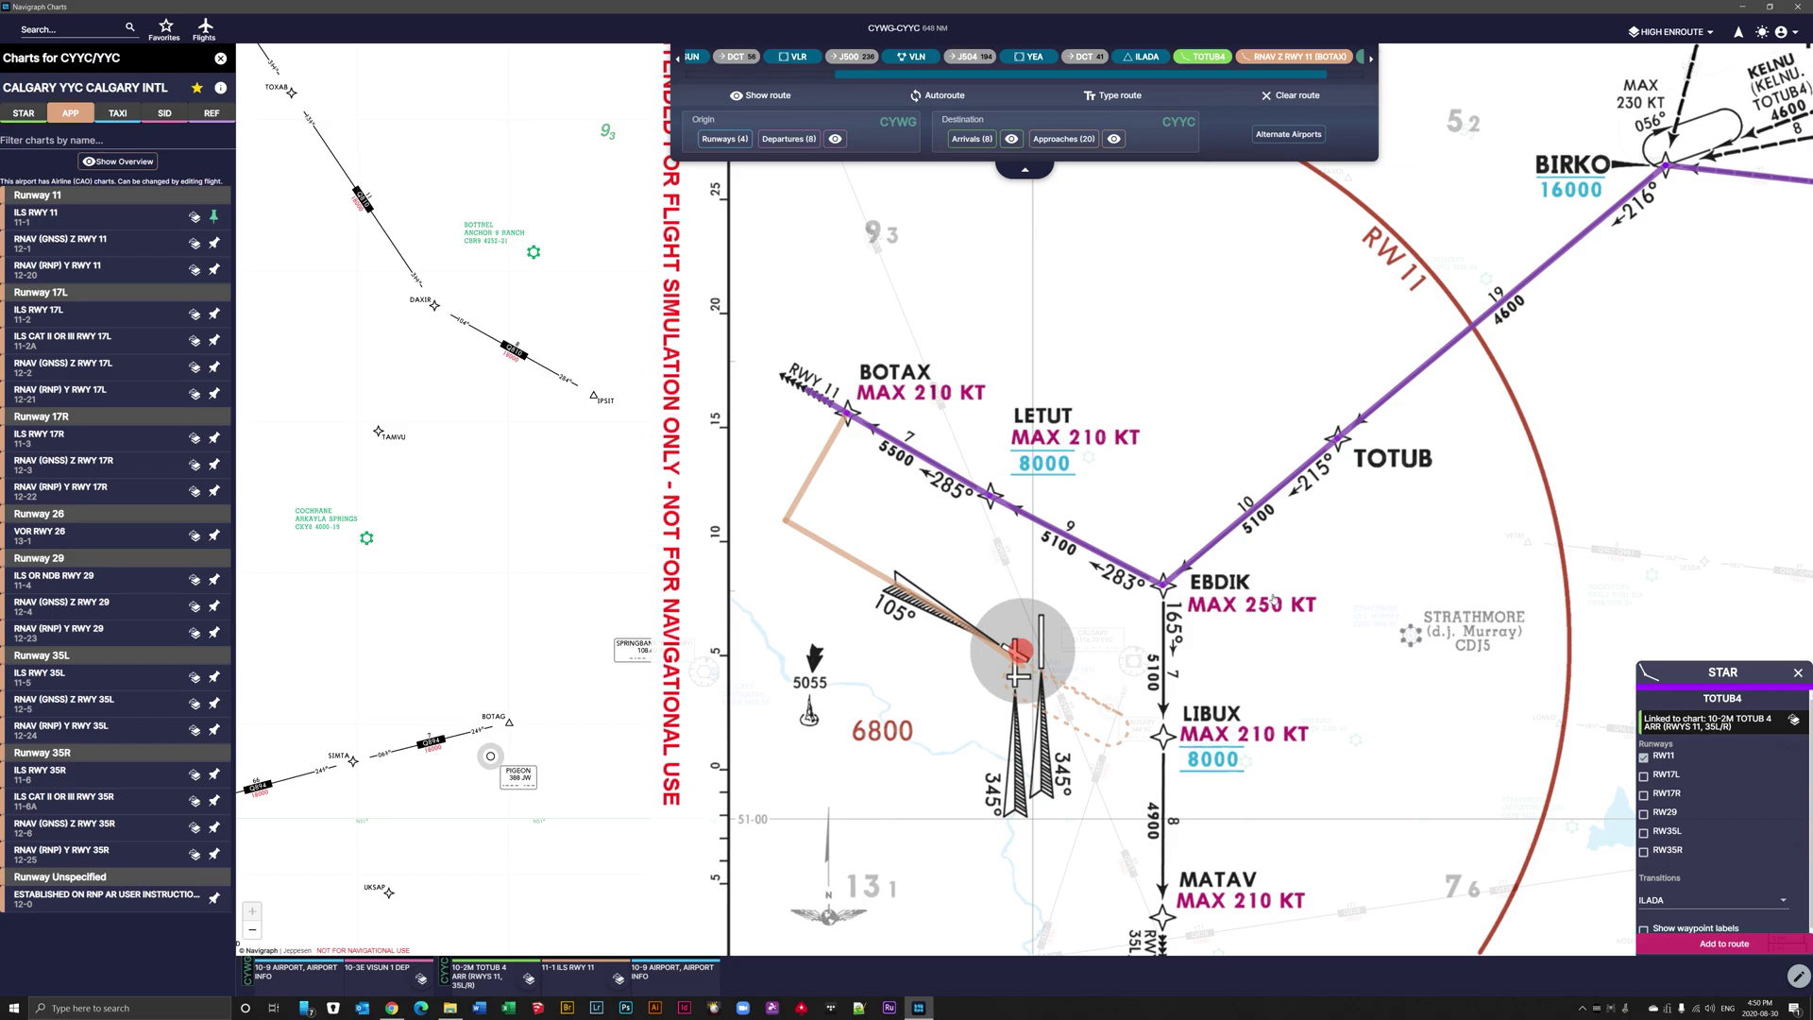
scroll(1227, 650, down, 1)
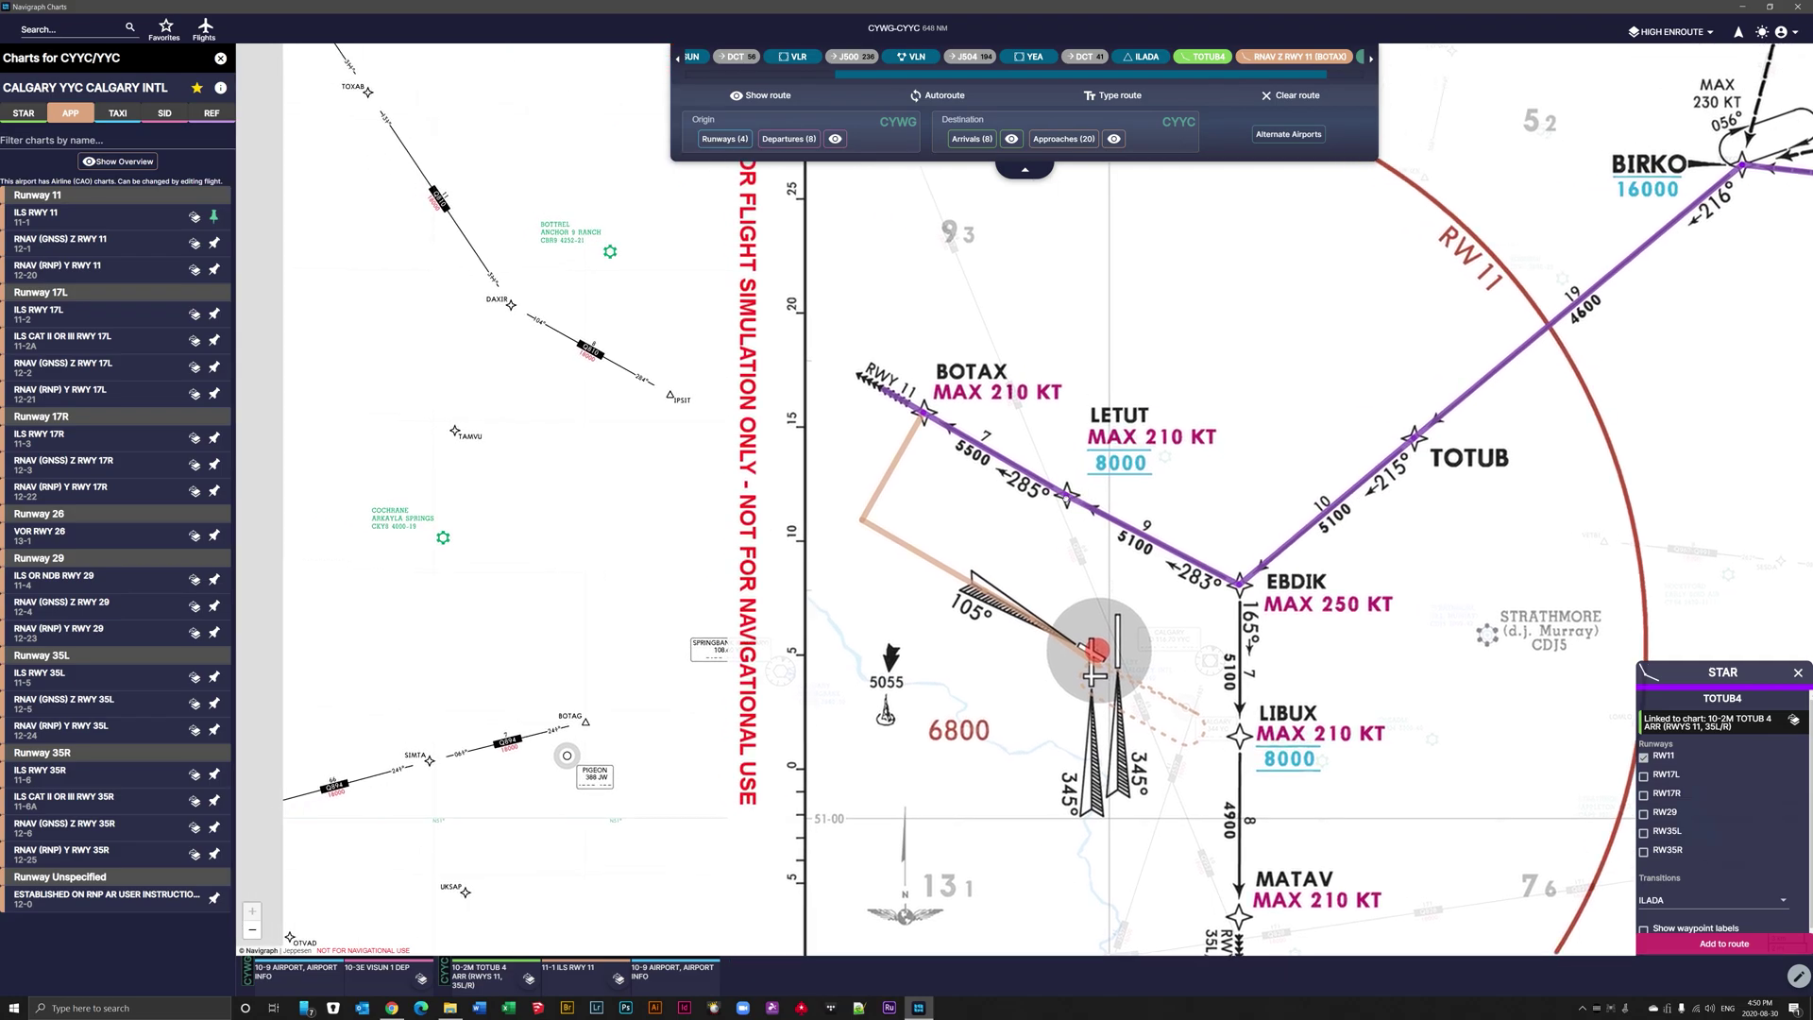
drag(1388, 397, 1185, 533)
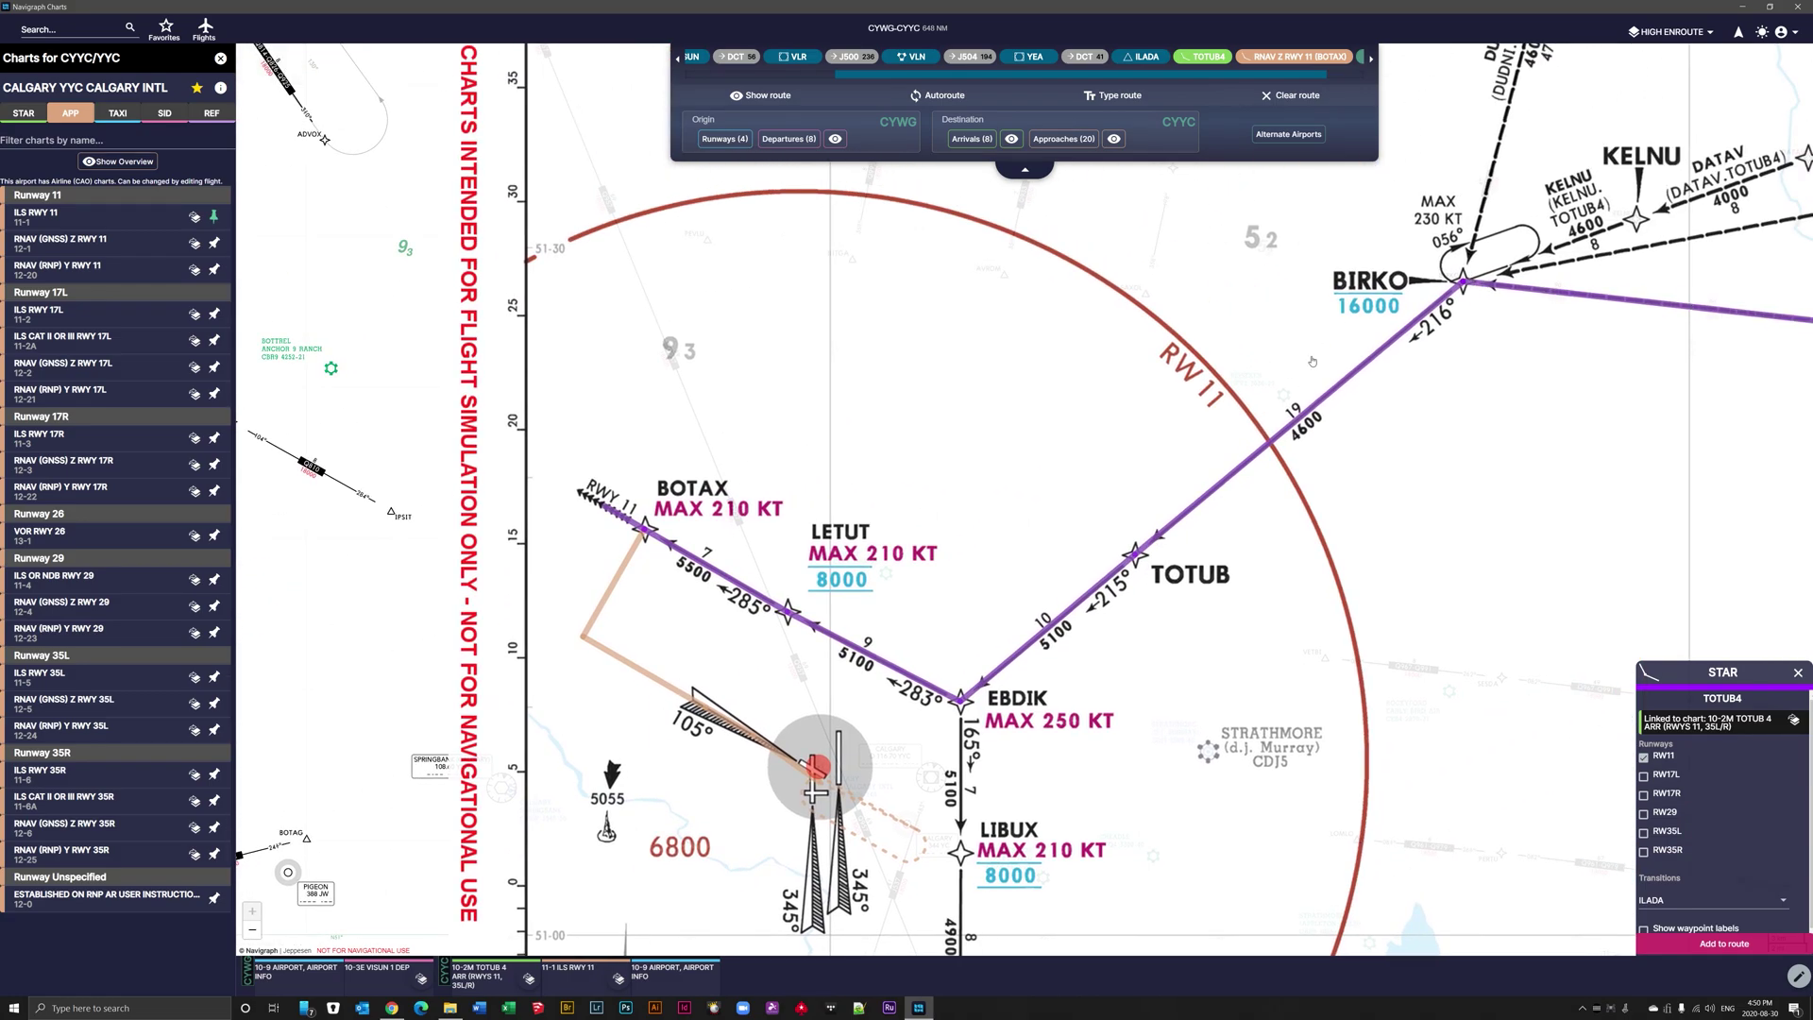
drag(935, 508, 1050, 449)
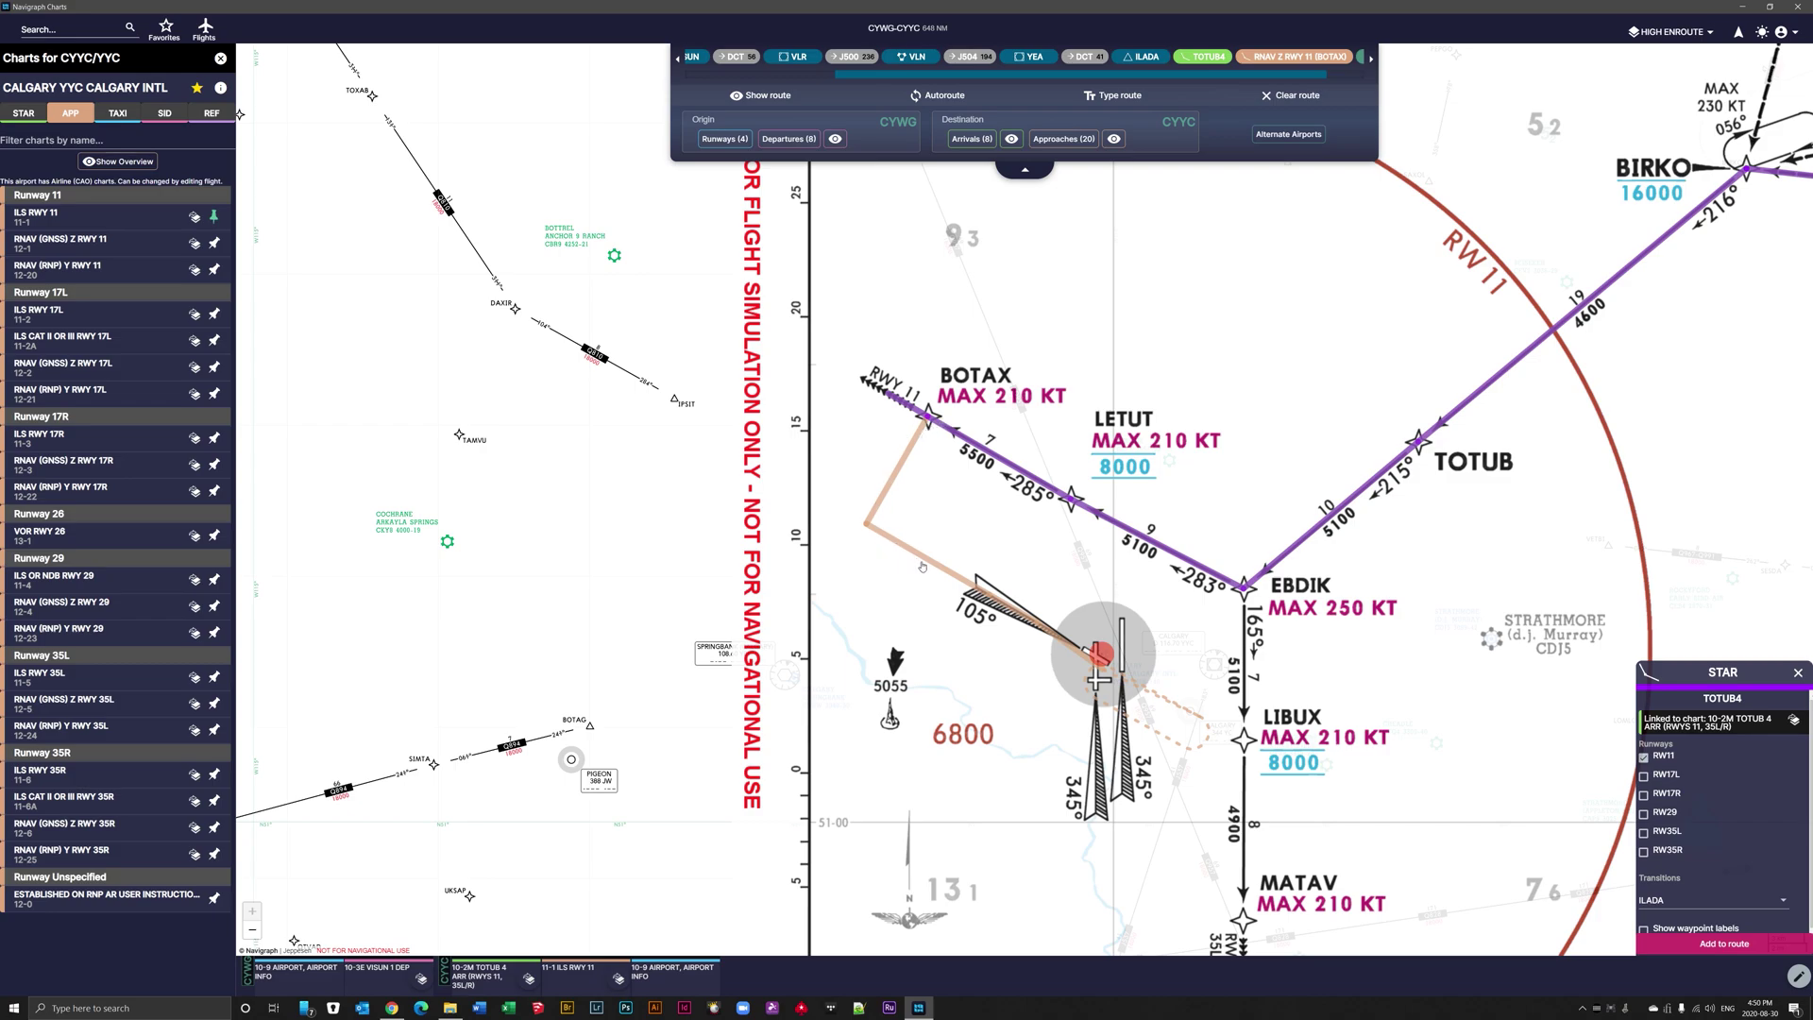
drag(1053, 553, 910, 402)
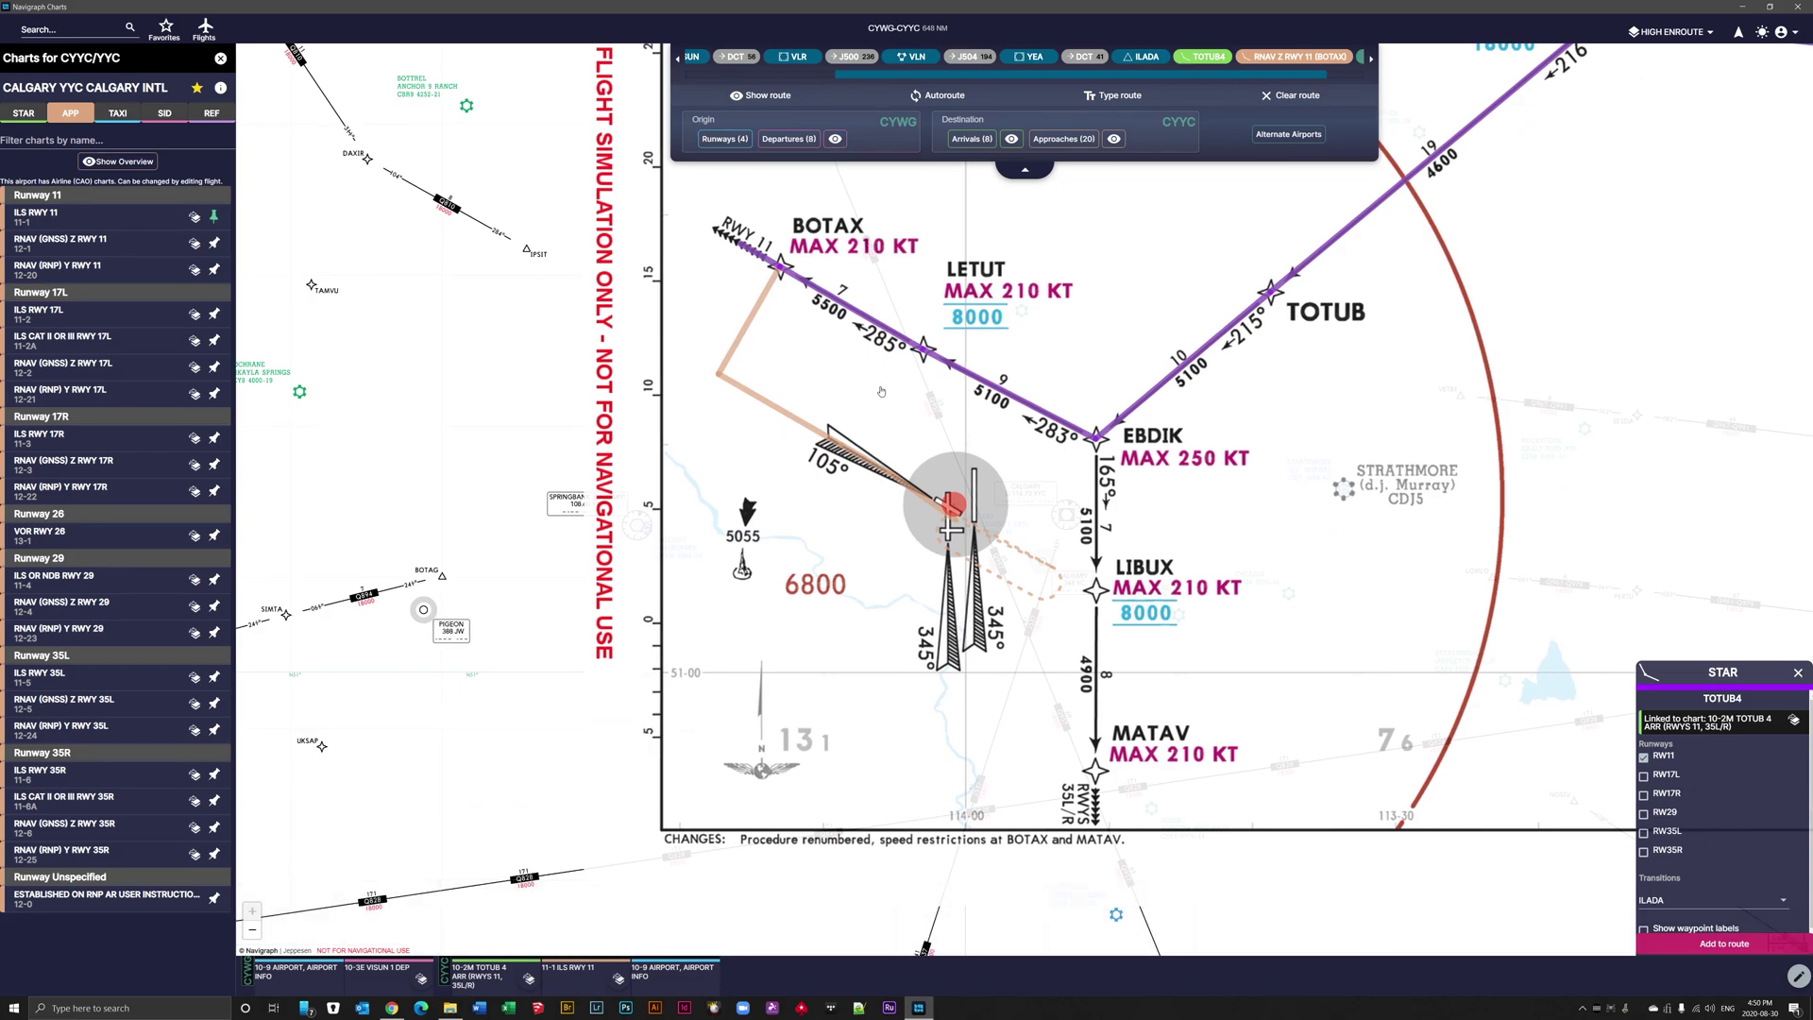
scroll(880, 391, down, 5)
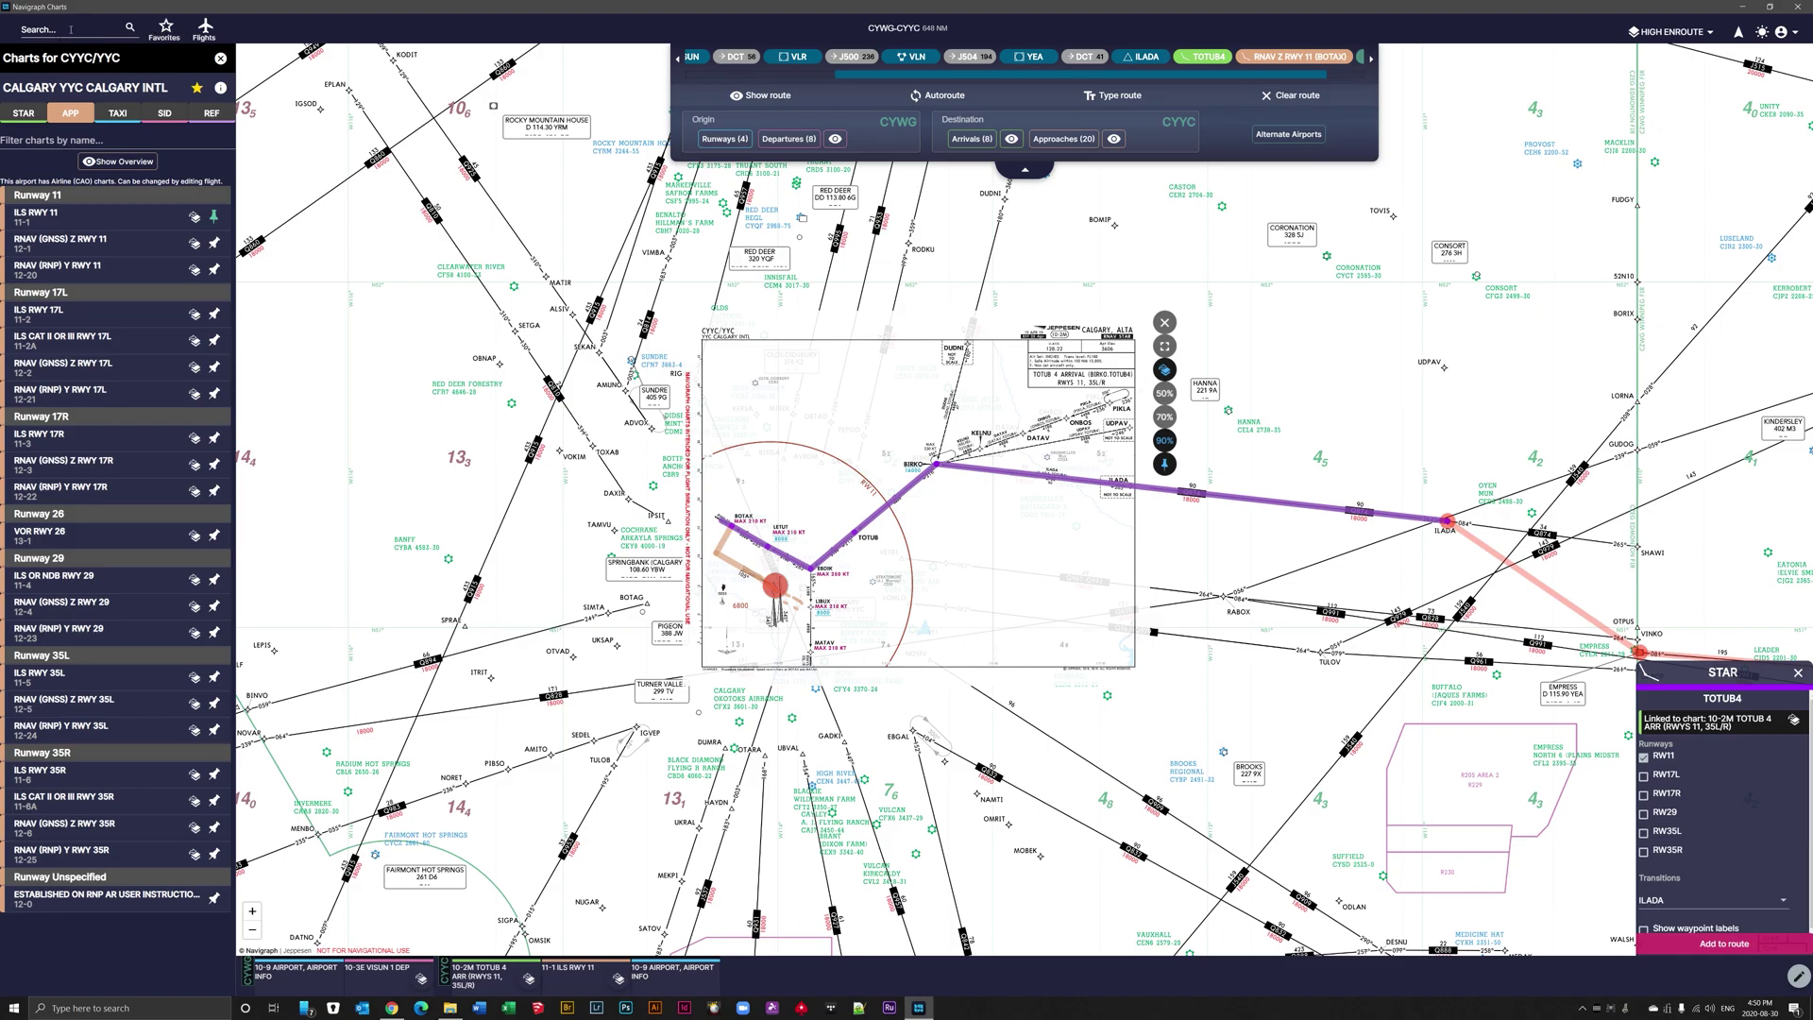
- Export the CYWG-CYYC flight as P3D/FSX (.pln), changing cruising altitude from 38000 to 30000
click(204, 28)
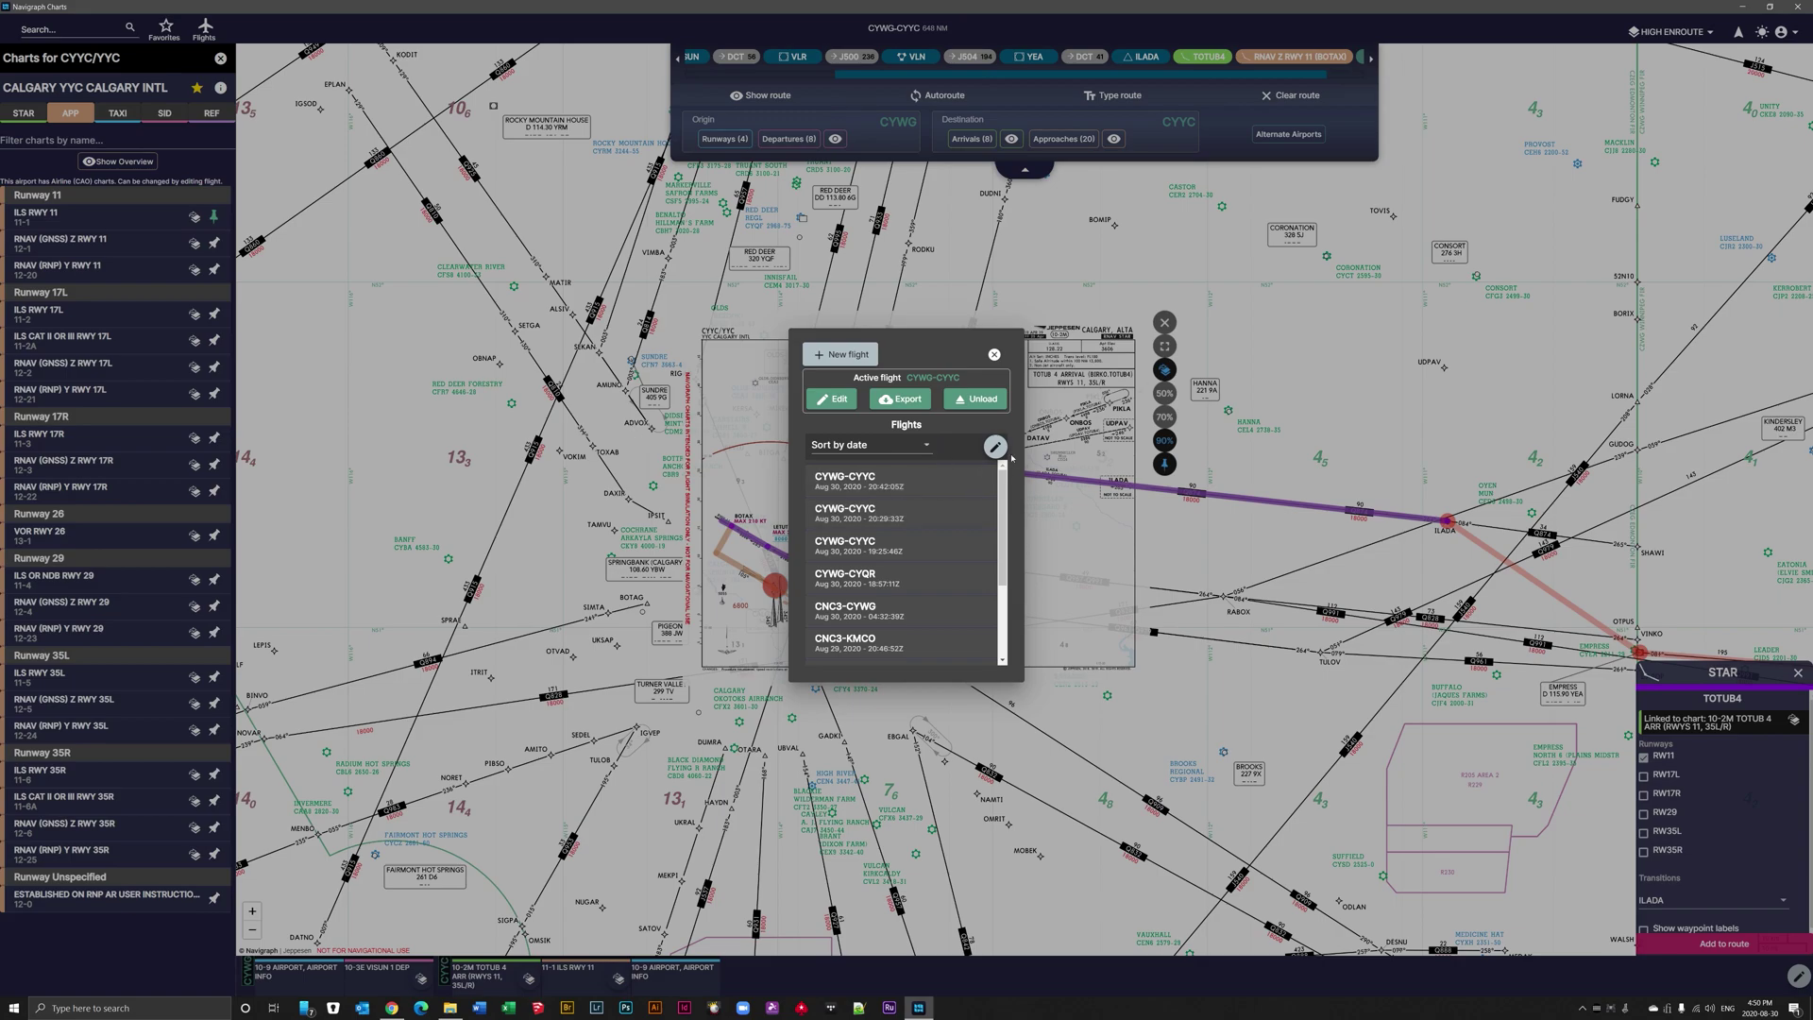
click(912, 401)
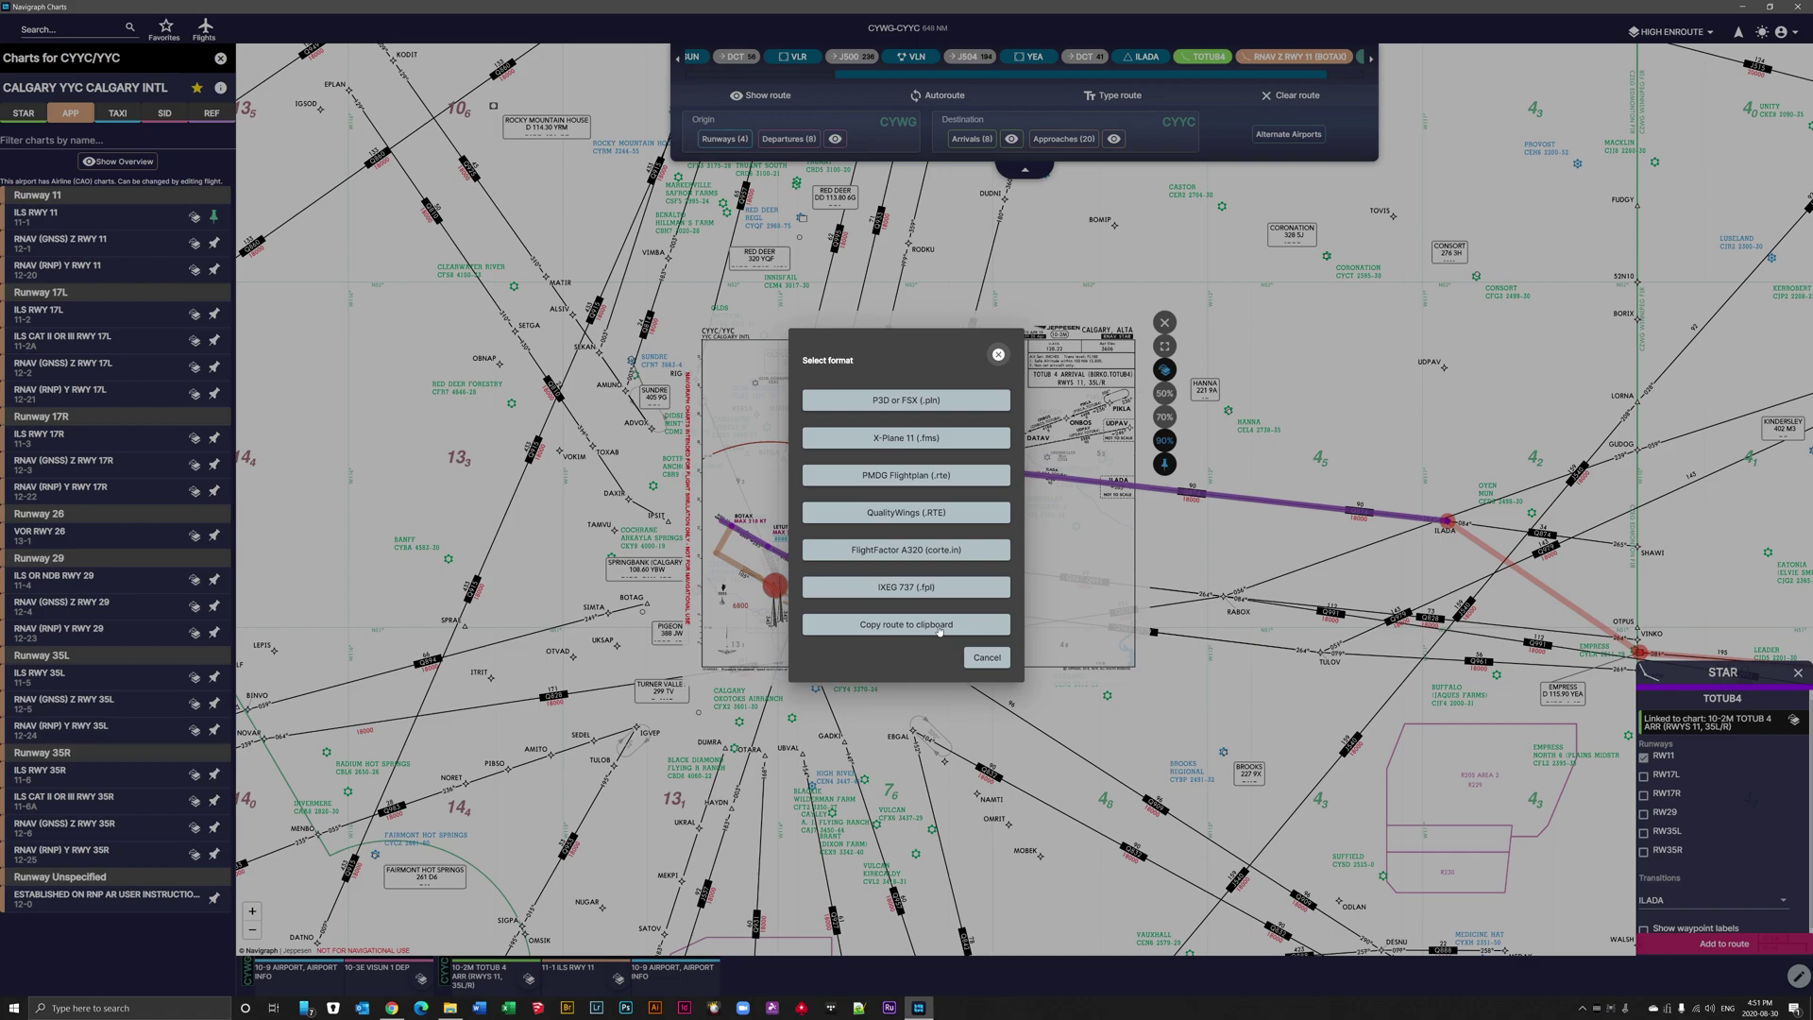
click(915, 403)
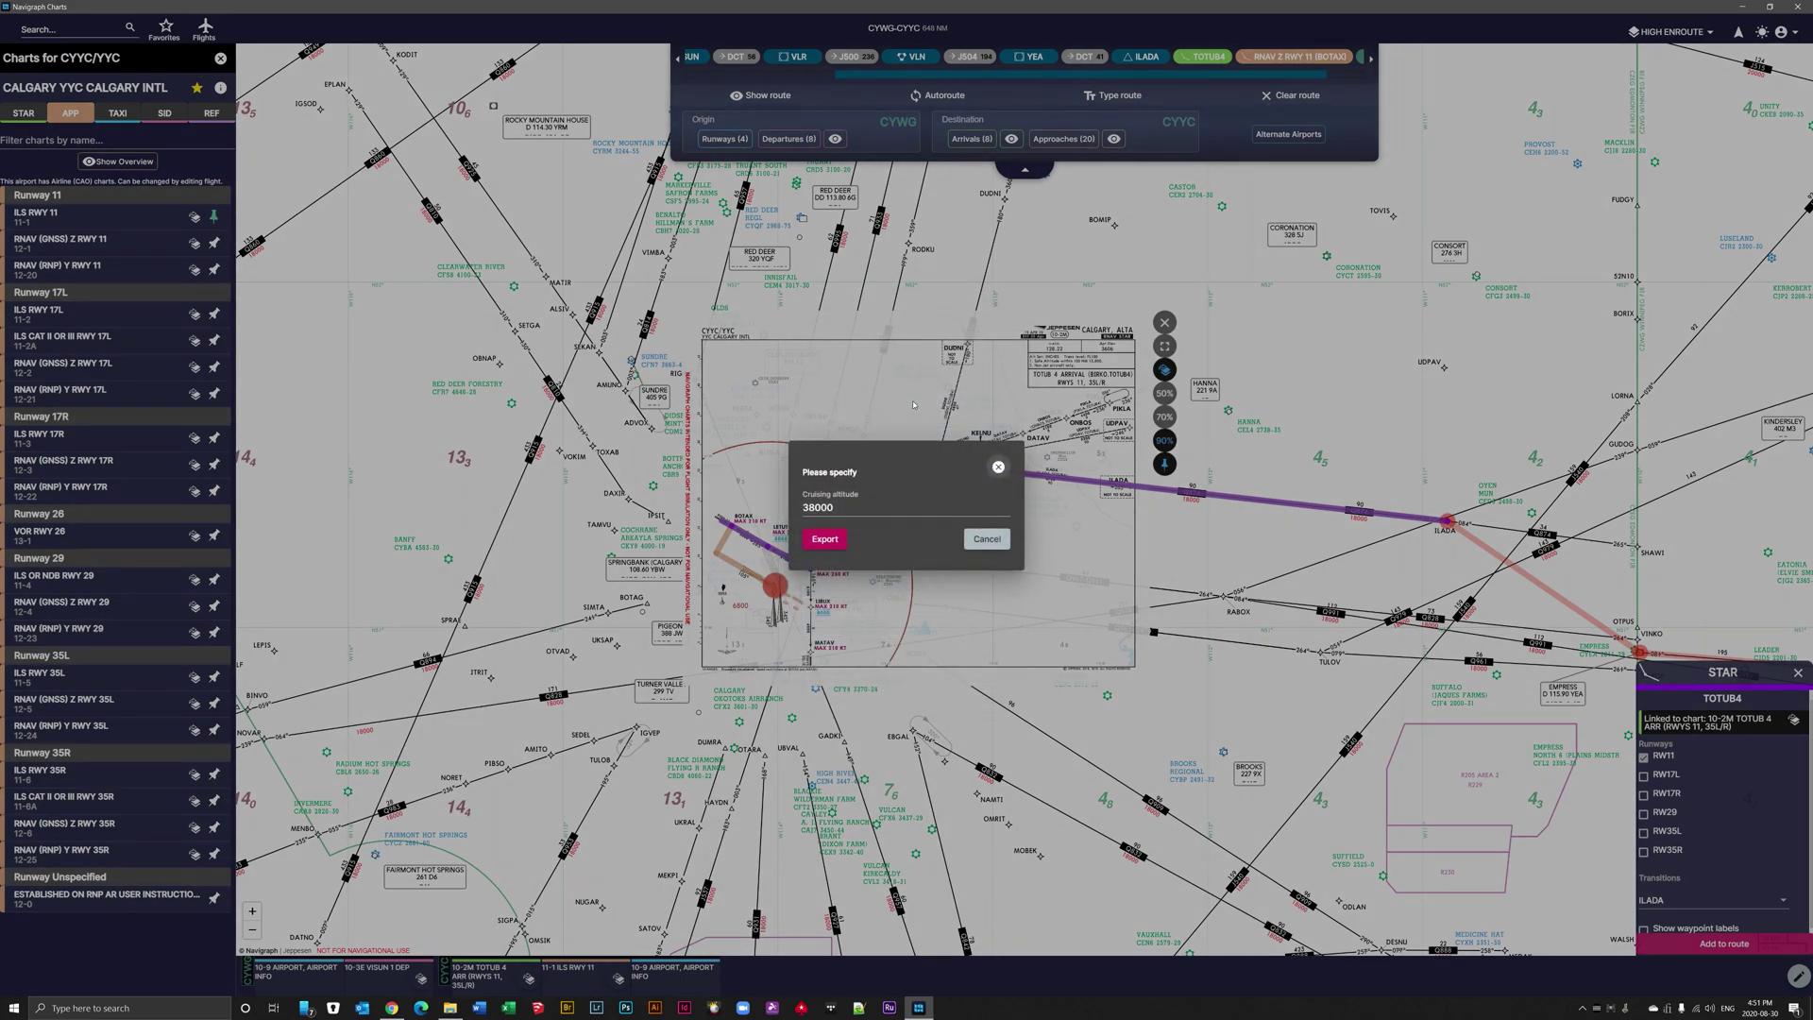
click(860, 509)
drag(860, 509, 777, 513)
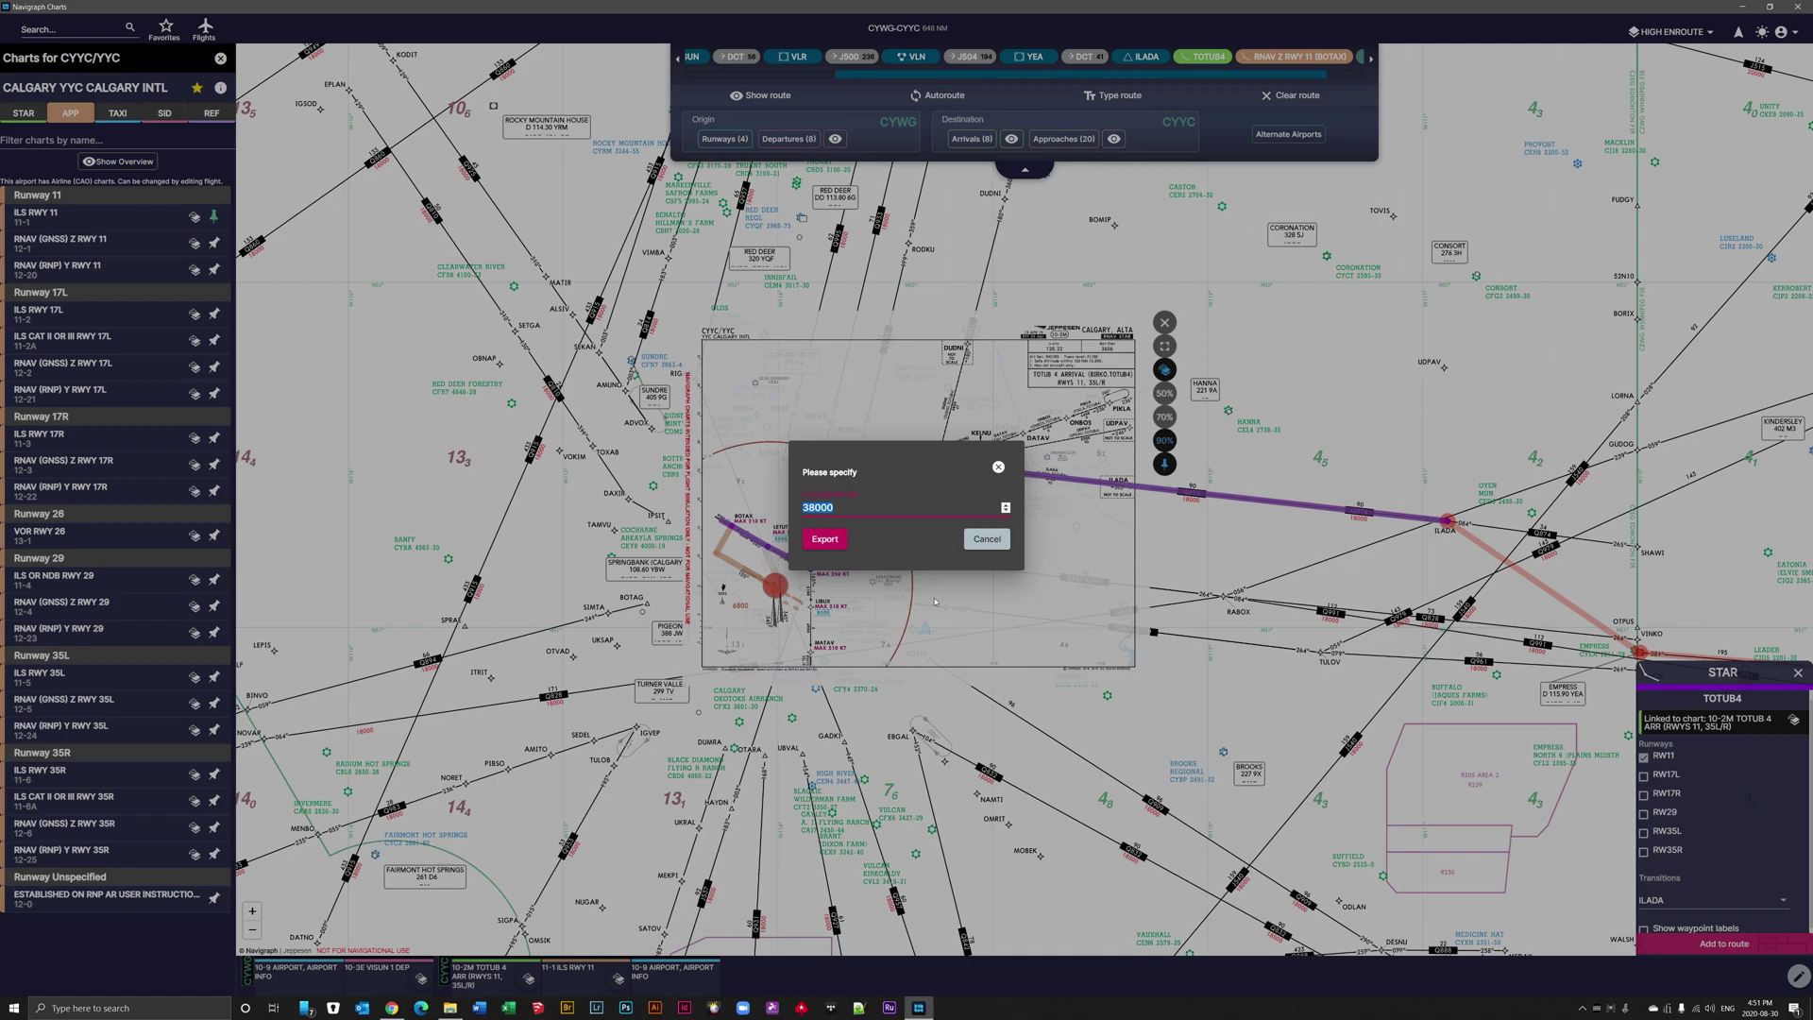
text(3)
- Save the flight plan as 'CYWGCYYC Winnipeg Calgary.pln' in Desktop's Flight Plans folder
click(824, 539)
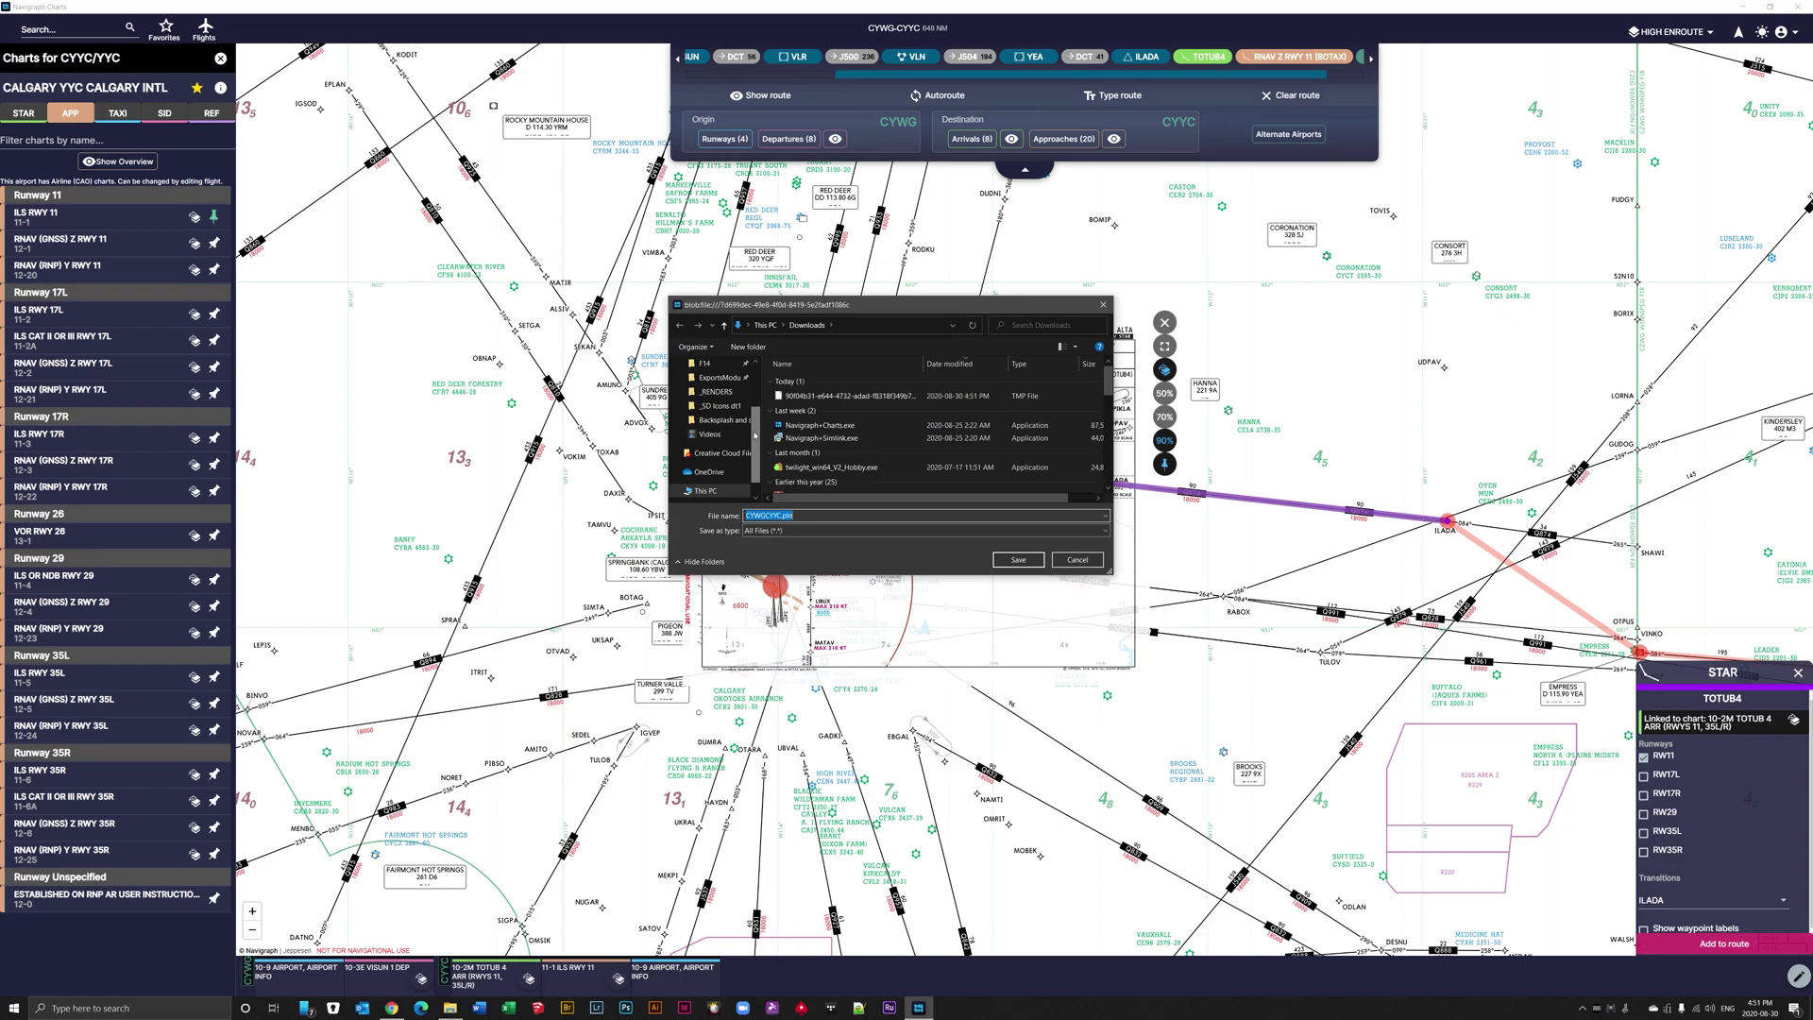
scroll(756, 436, up, 2)
click(713, 387)
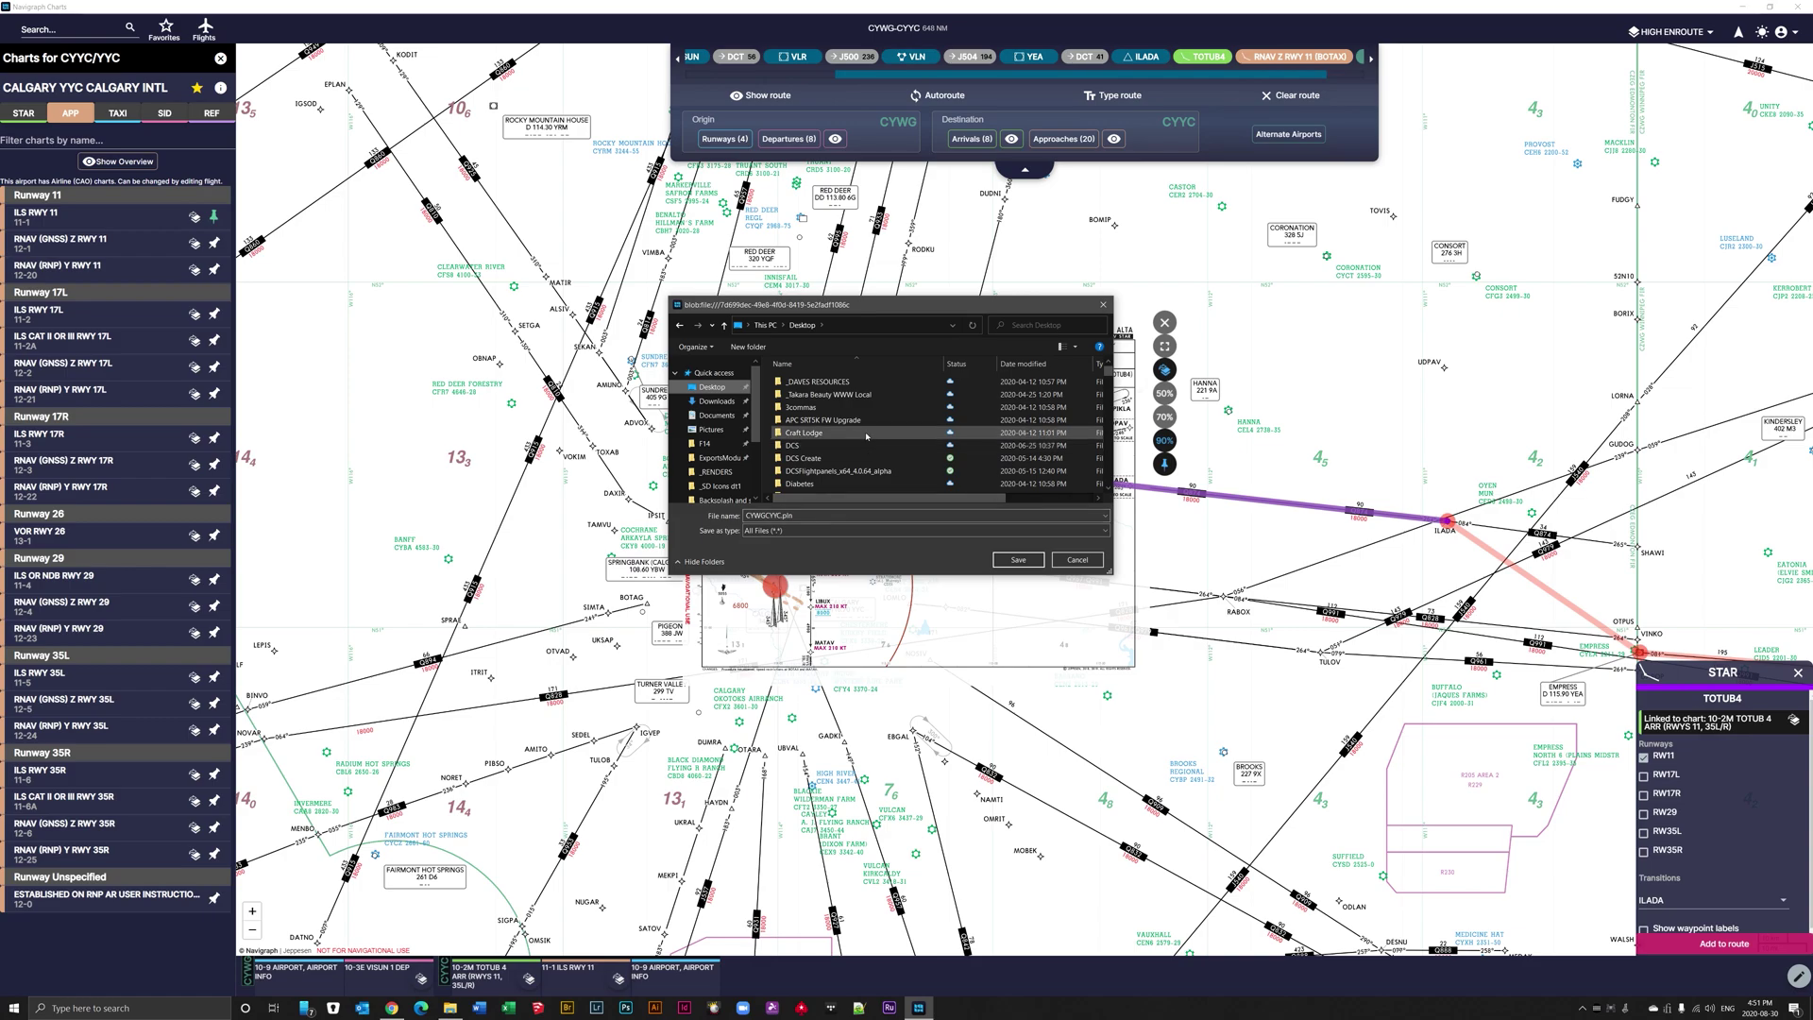
scroll(865, 437, down, 3)
double_click(858, 462)
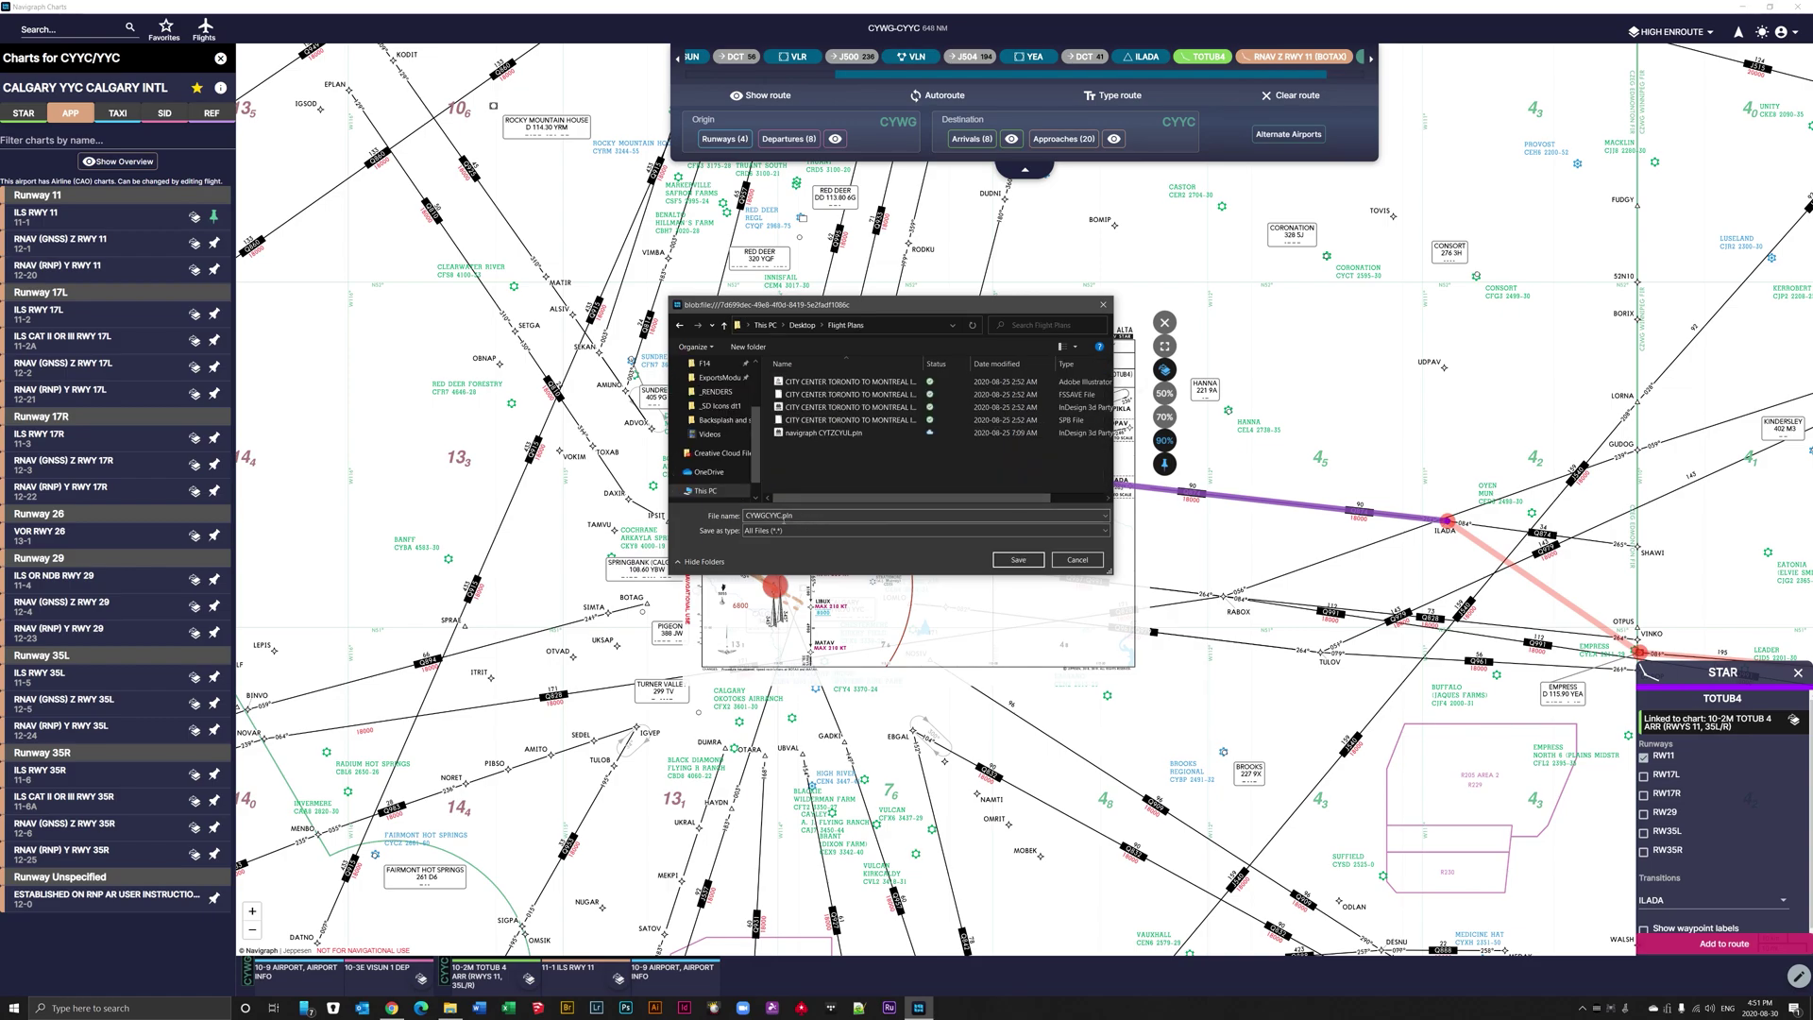
double_click(782, 516)
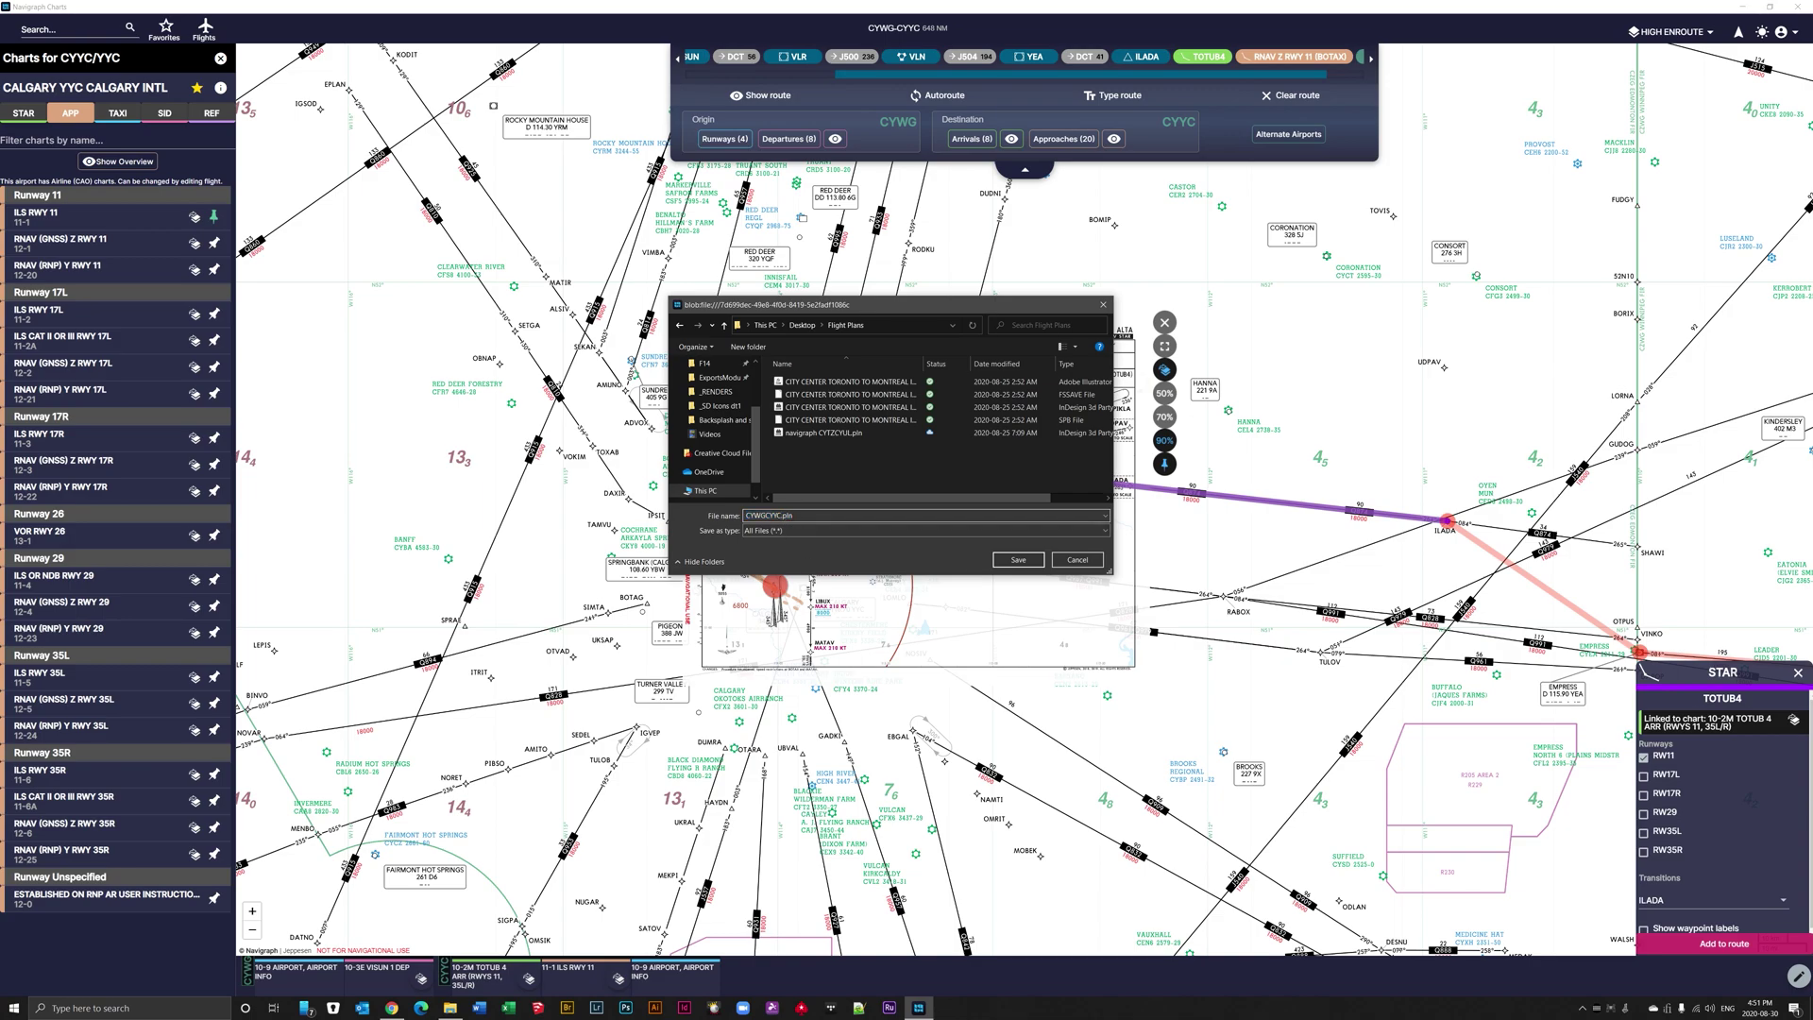
text(Winnepeg Calgary)
click(1018, 559)
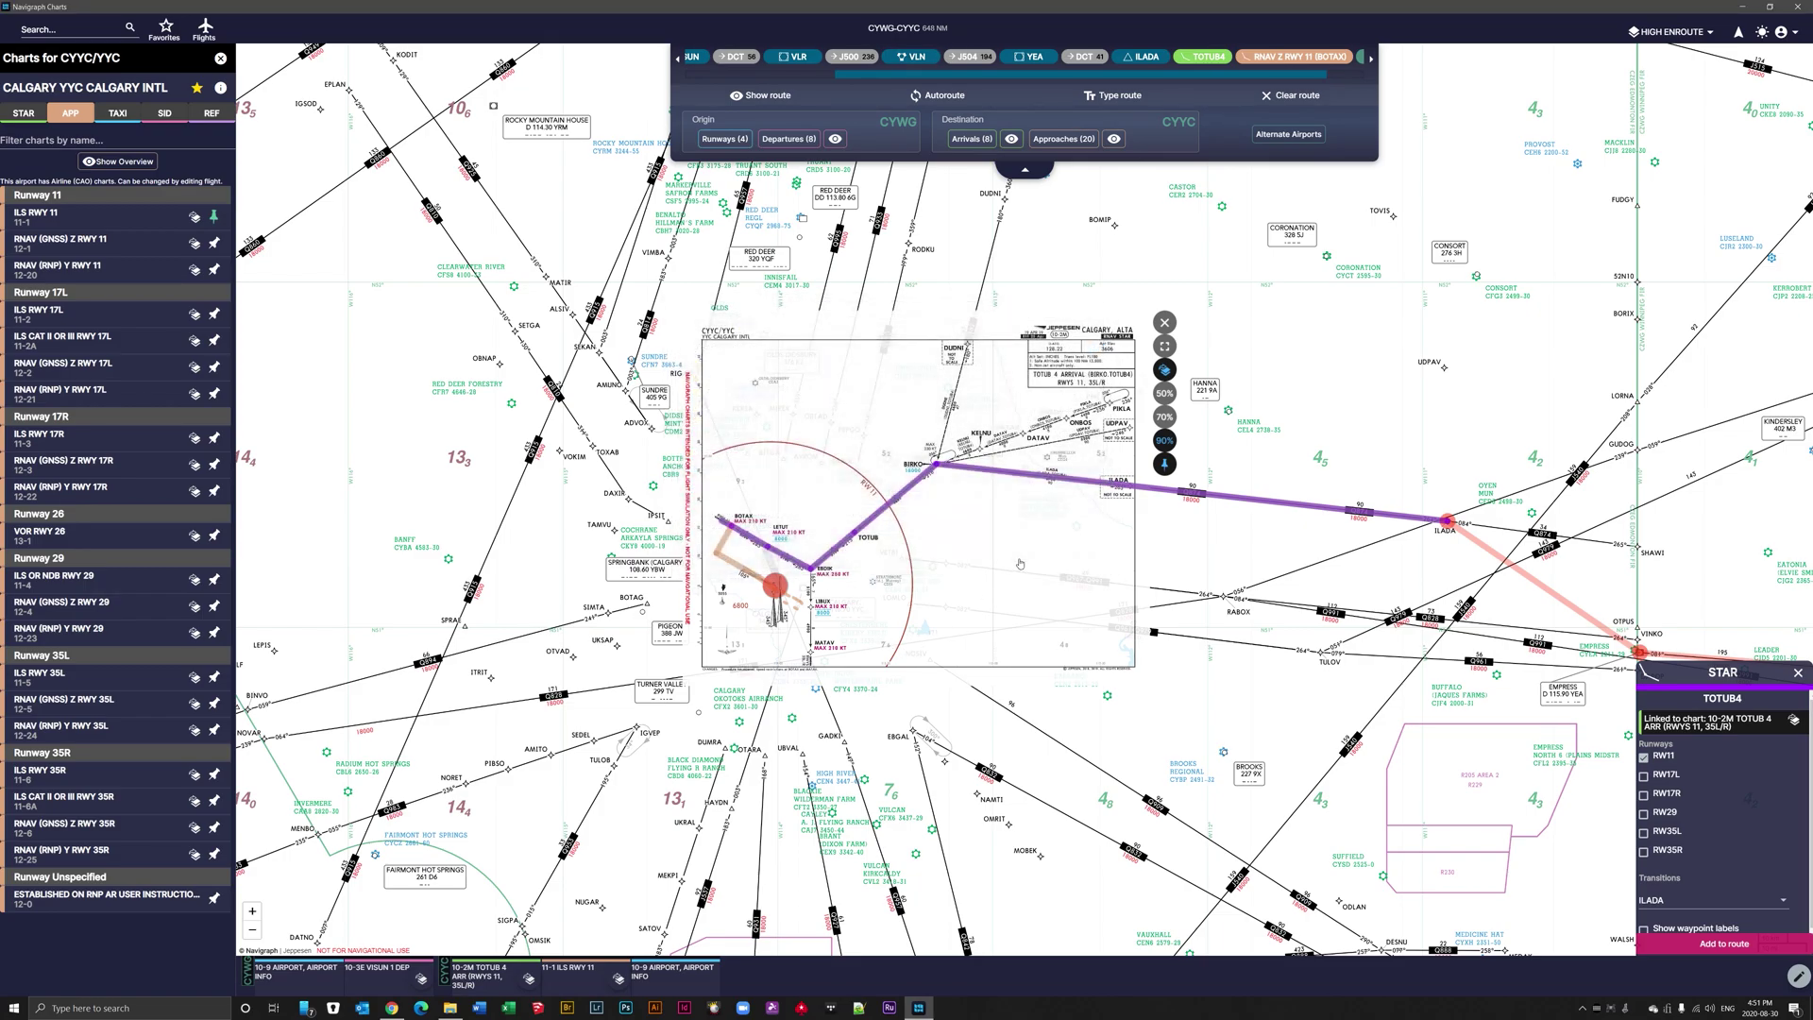